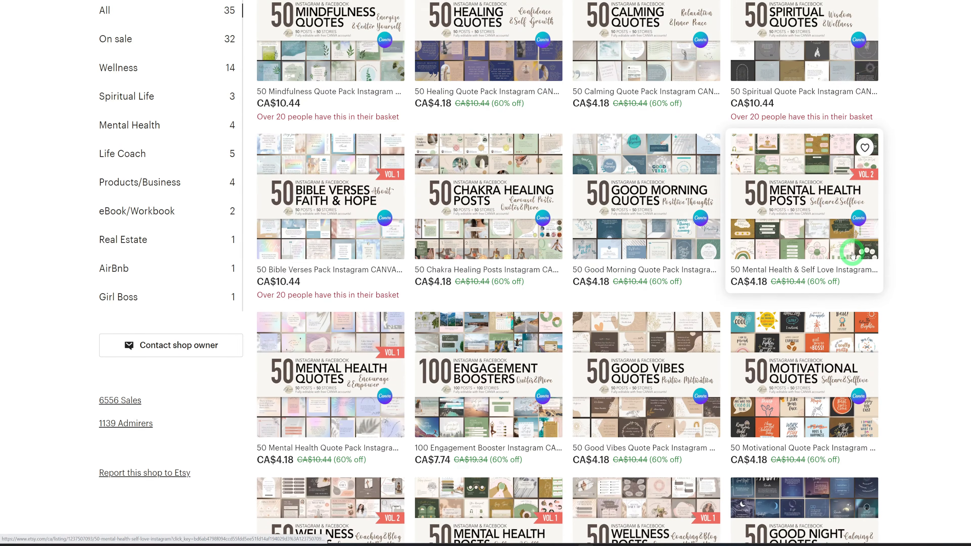
# Examine Etsy quote products, including SleekDesignsCo's 50 Mindfulness Quote Pack and the 30 inspirational quote cards listing.
pyautogui.scroll(10, 858, 266)
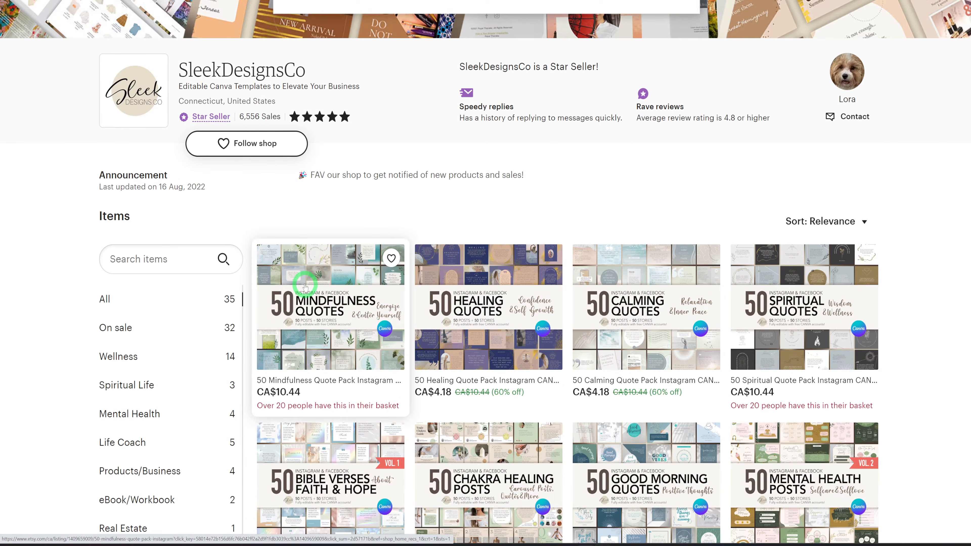
pyautogui.click(305, 286)
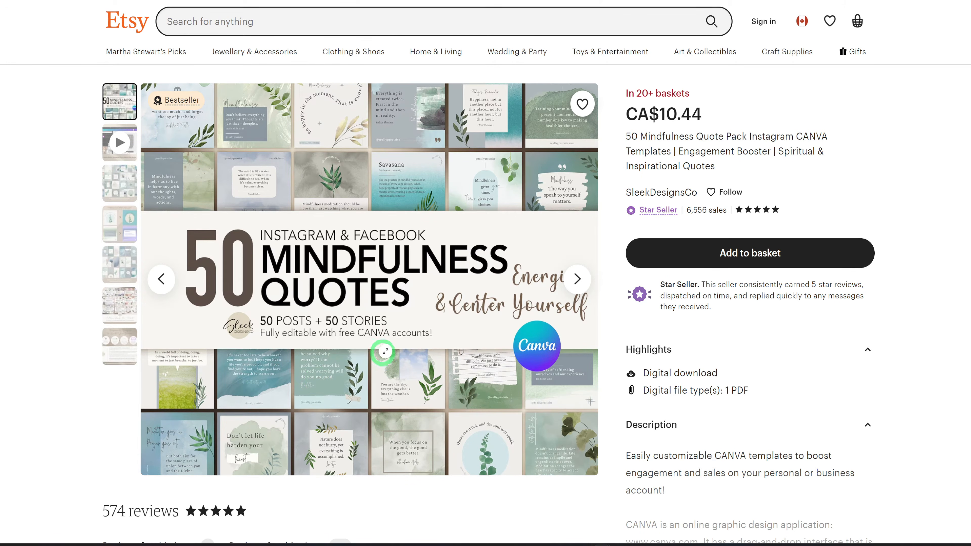
pyautogui.click(675, 193)
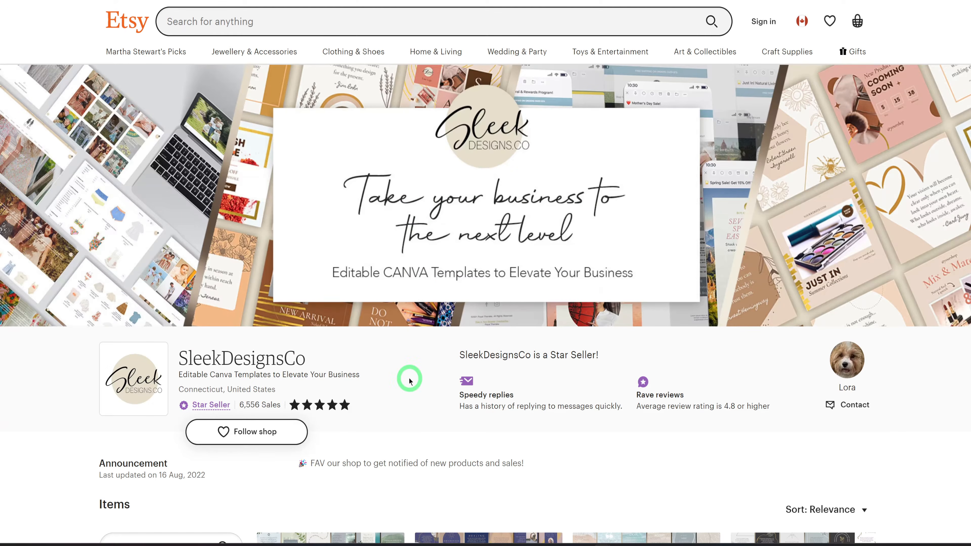
pyautogui.scroll(-3, 408, 377)
pyautogui.scroll(-4, 405, 391)
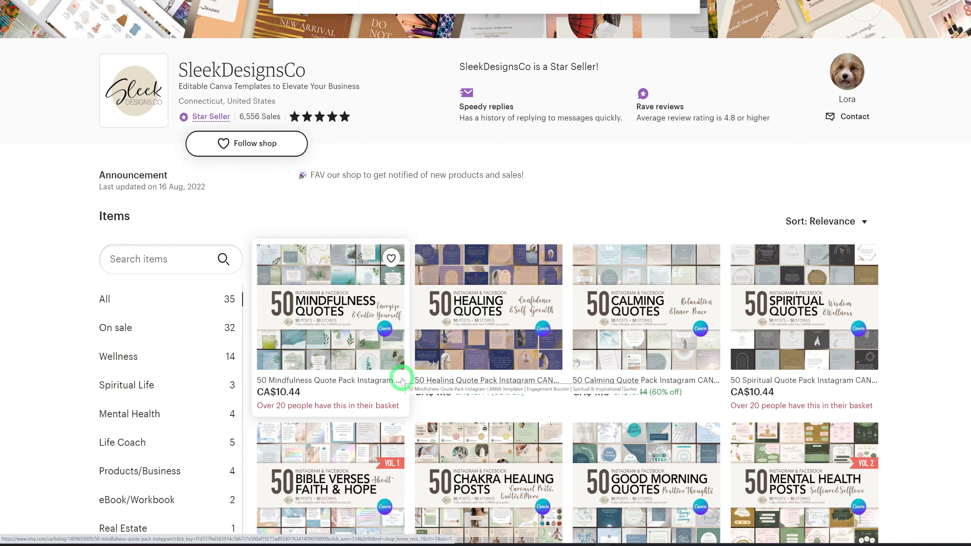
pyautogui.click(402, 380)
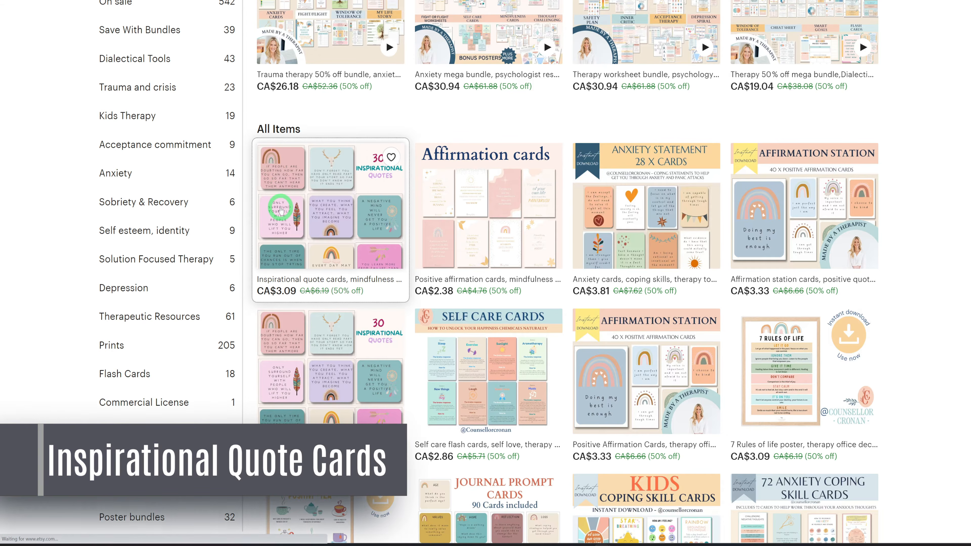
pyautogui.click(280, 209)
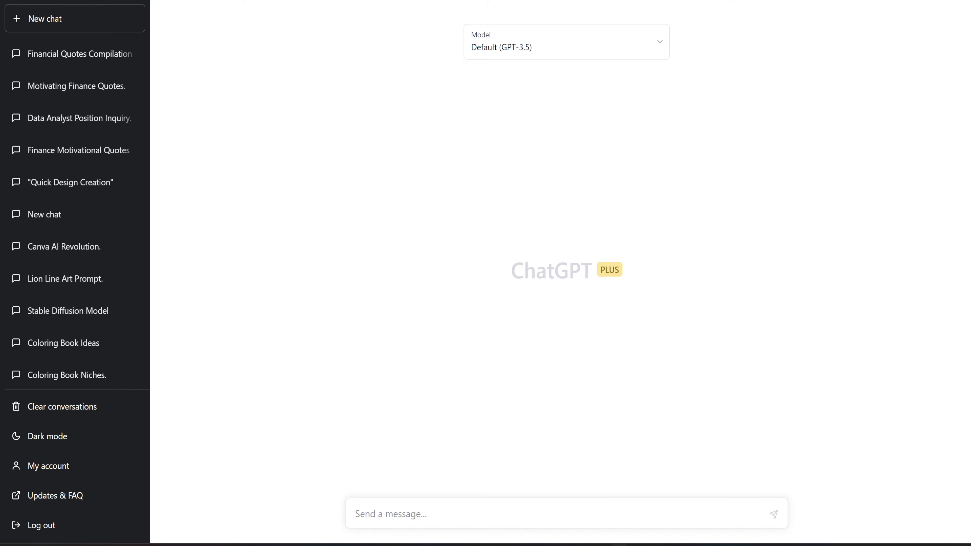
# Ask ChatGPT for 25 motivational quotes about finance in a table with Column 1: Quotes and Column 2: Author, and review the answer.
pyautogui.click(513, 516)
pyautogui.write('Give me 25  motivational quotes about finance and the author. Organize it in a table, Column 1: Quotes, Column 2: Author')
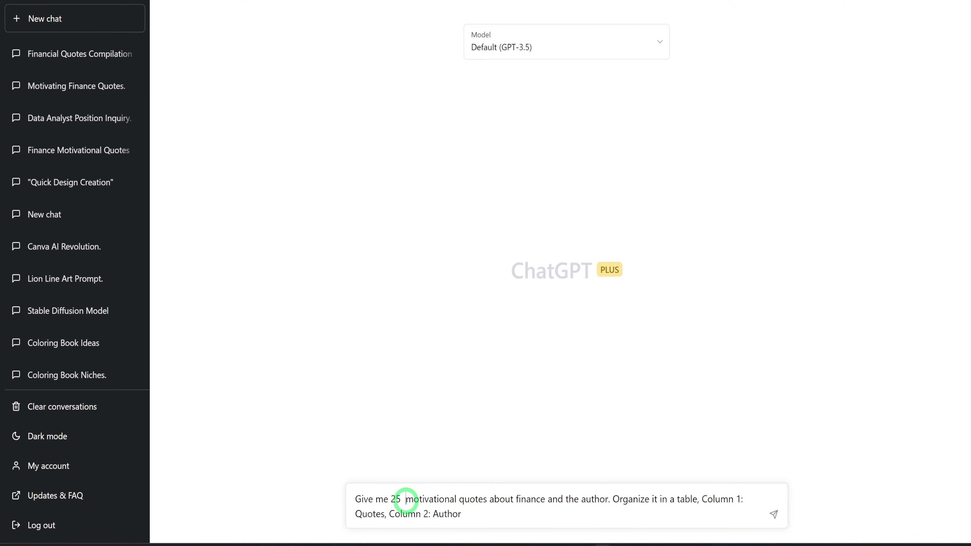
pyautogui.press('BackSpace')
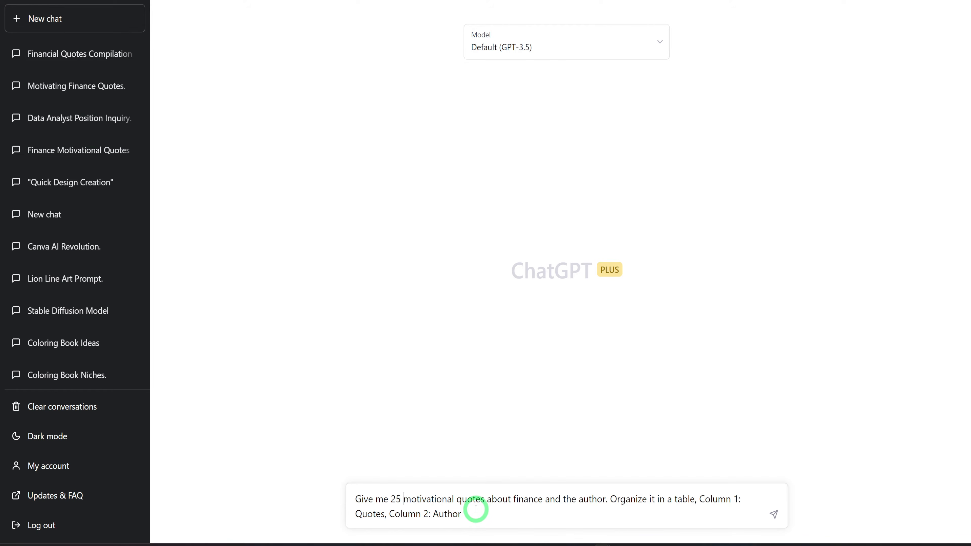
pyautogui.press('Return')
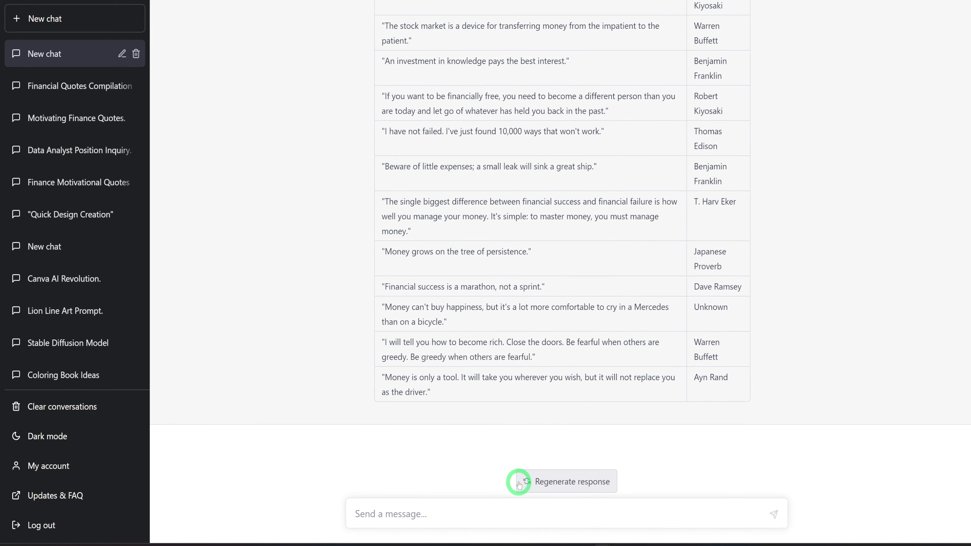
pyautogui.scroll(5, 570, 416)
pyautogui.scroll(9, 571, 417)
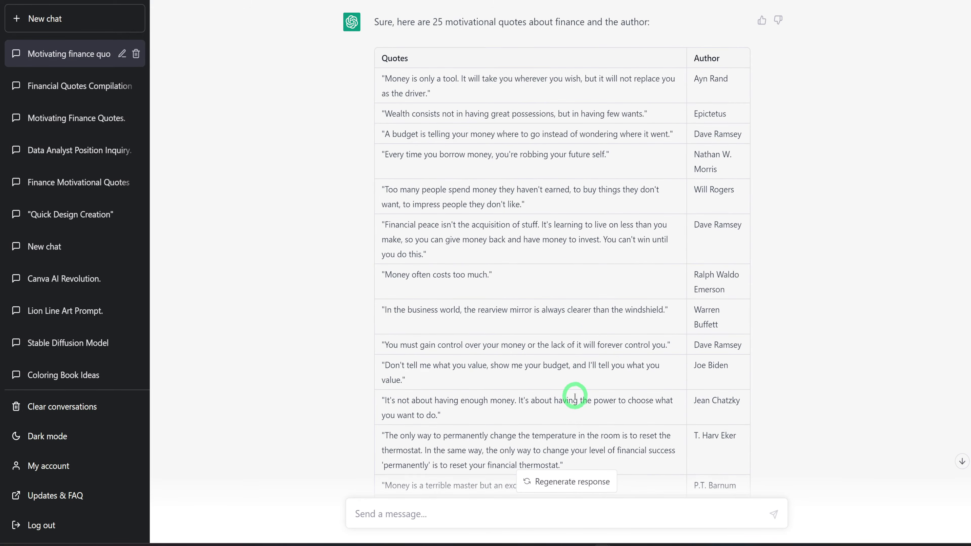
pyautogui.scroll(-10, 575, 397)
pyautogui.scroll(-4, 574, 399)
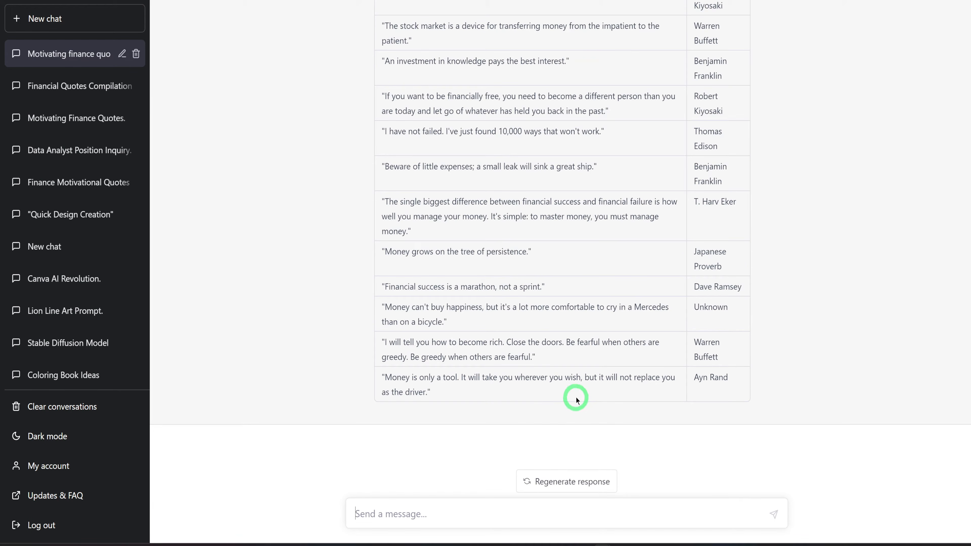
# Copy the finance quotes table with its headers into the blank Google Sheets spreadsheet from cell A1, pasting values only.
pyautogui.scroll(18, 580, 393)
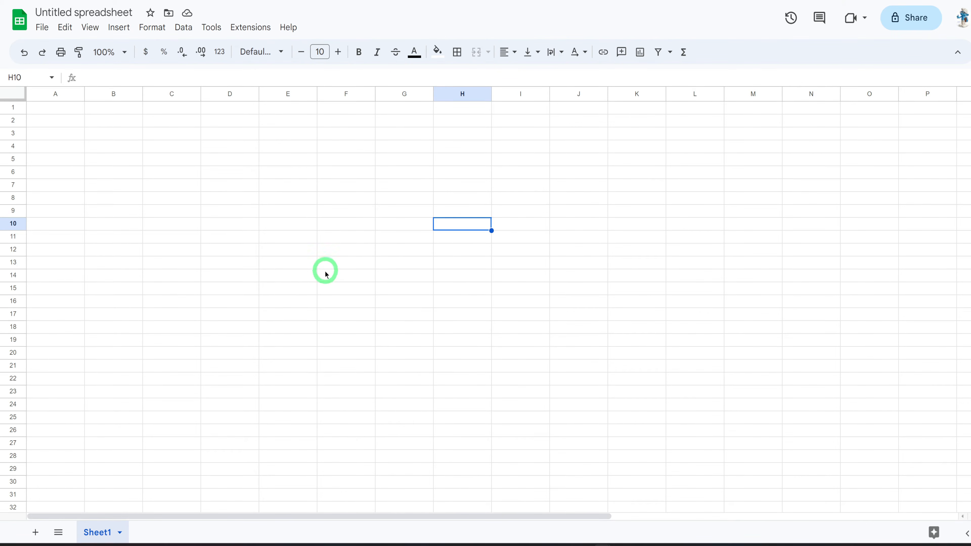
pyautogui.click(145, 186)
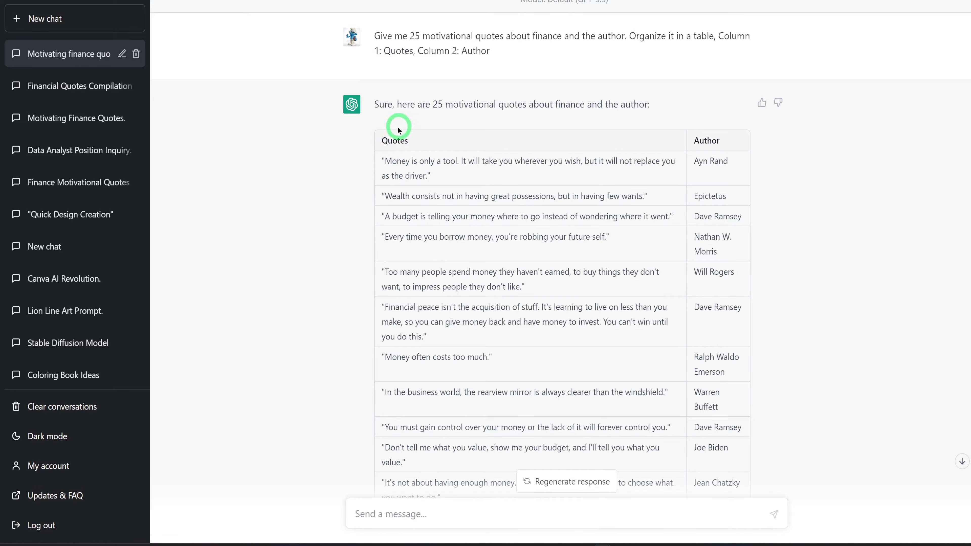
pyautogui.moveTo(381, 143); pyautogui.dragTo(746, 380)
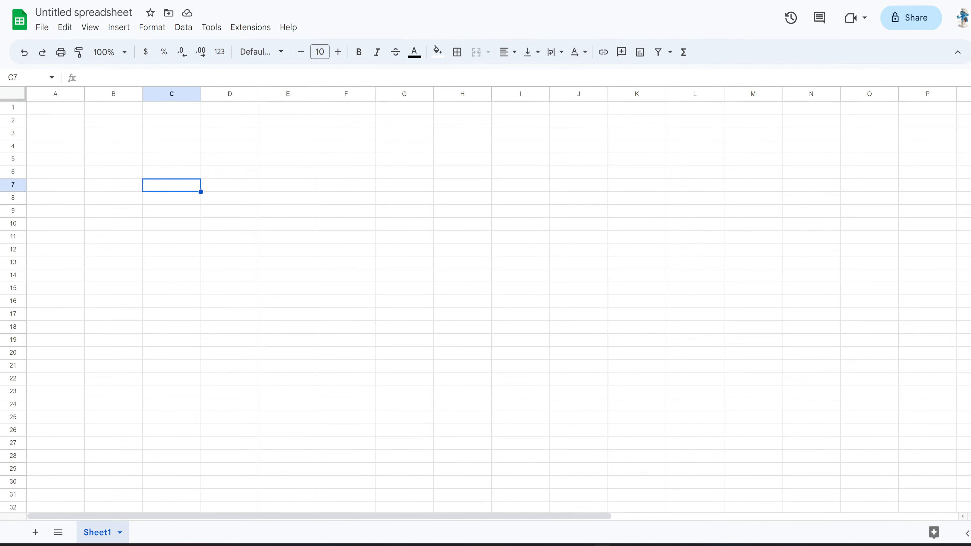
pyautogui.click(62, 109)
pyautogui.rightClick(61, 110)
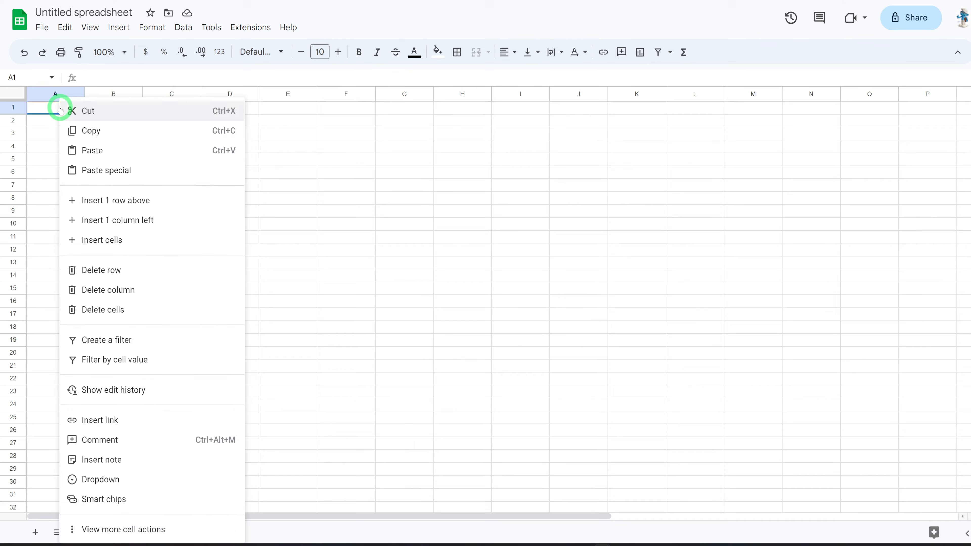
pyautogui.moveTo(129, 172)
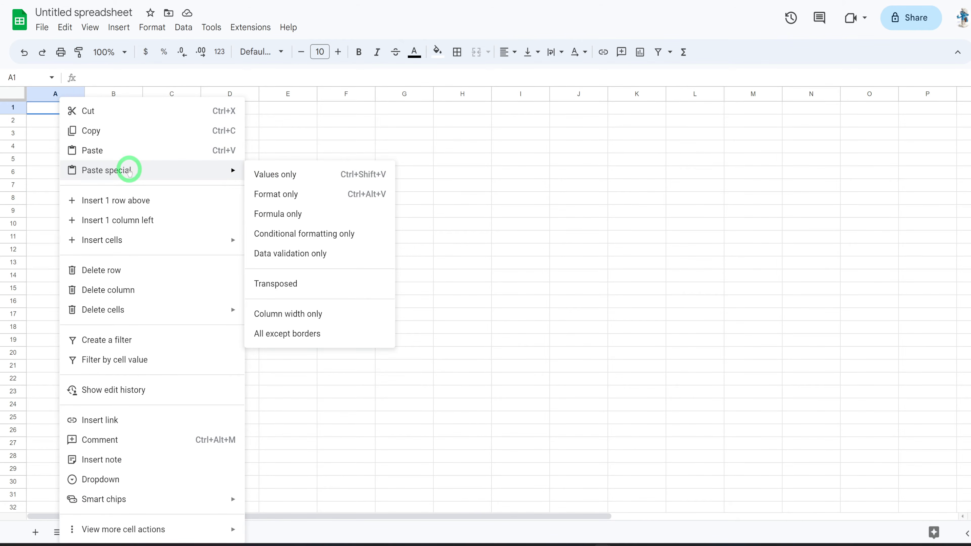
pyautogui.click(287, 175)
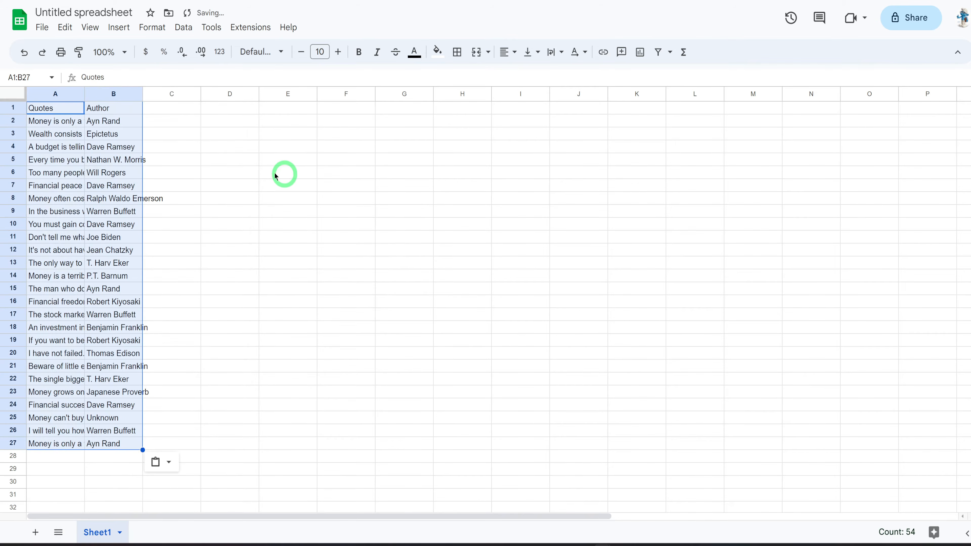
pyautogui.click(188, 211)
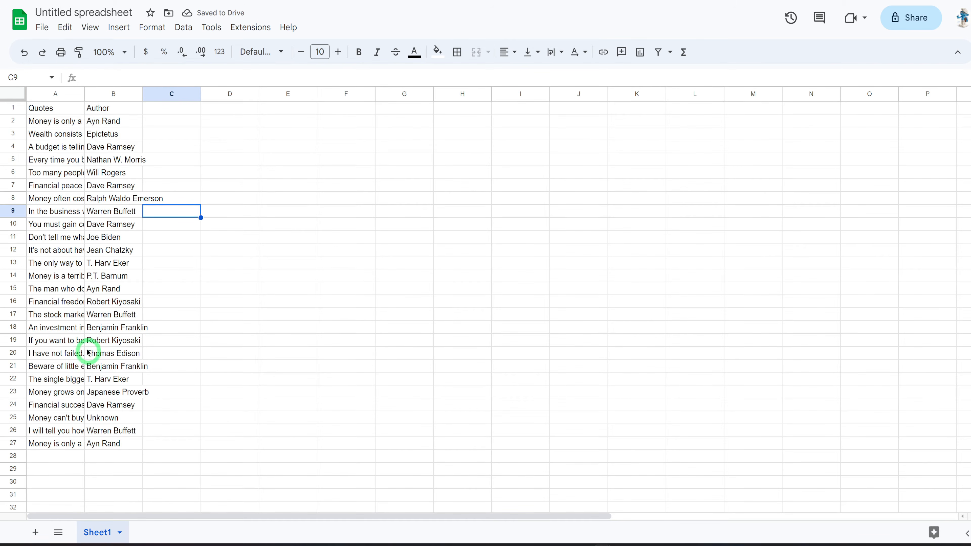
# Widen the Quotes and Author columns so that more of their text fits.
pyautogui.click(47, 110)
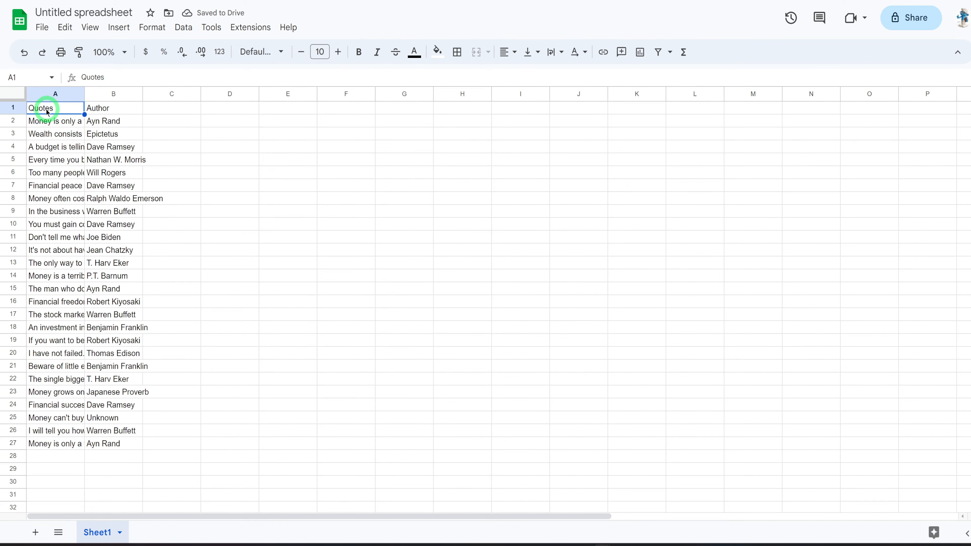
pyautogui.click(103, 109)
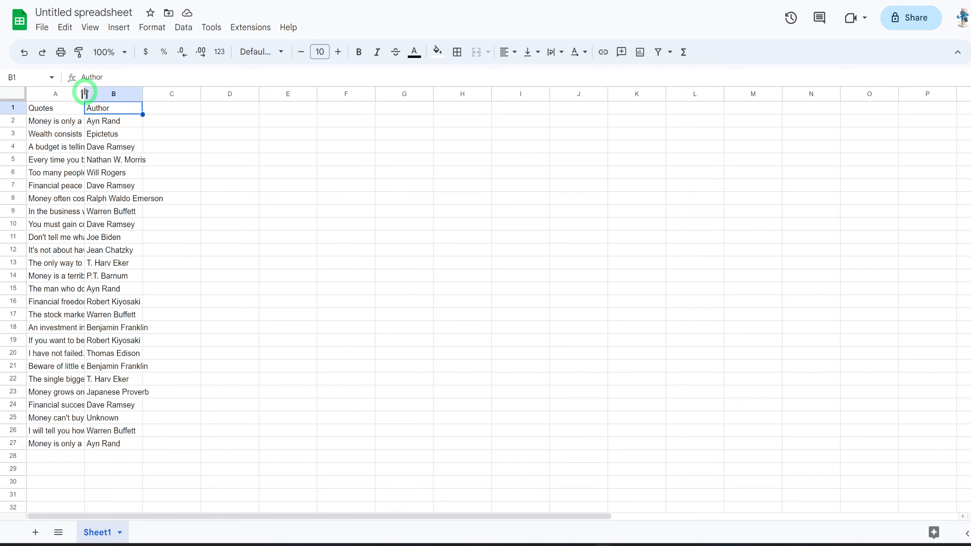
pyautogui.moveTo(85, 93); pyautogui.dragTo(191, 94)
pyautogui.moveTo(300, 94); pyautogui.dragTo(316, 95)
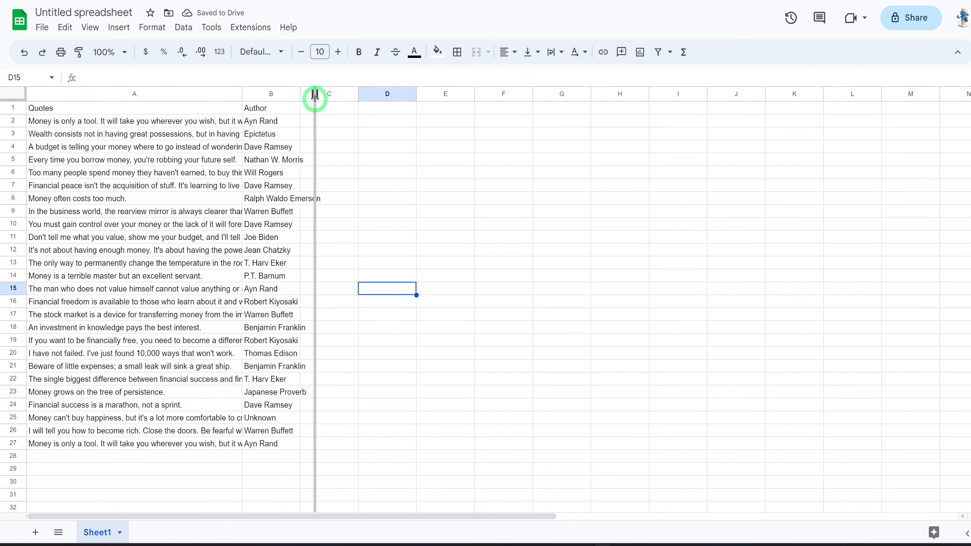
pyautogui.click(344, 325)
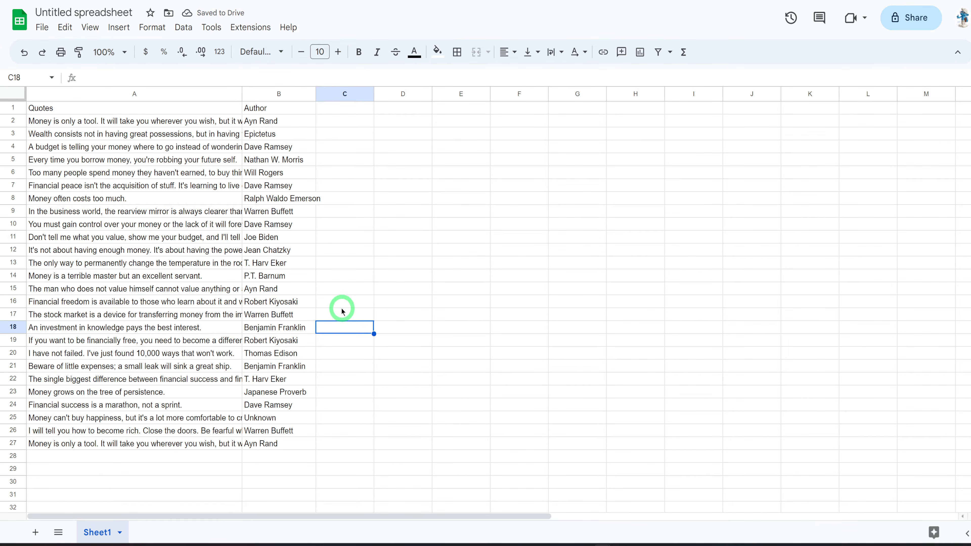
pyautogui.click(43, 27)
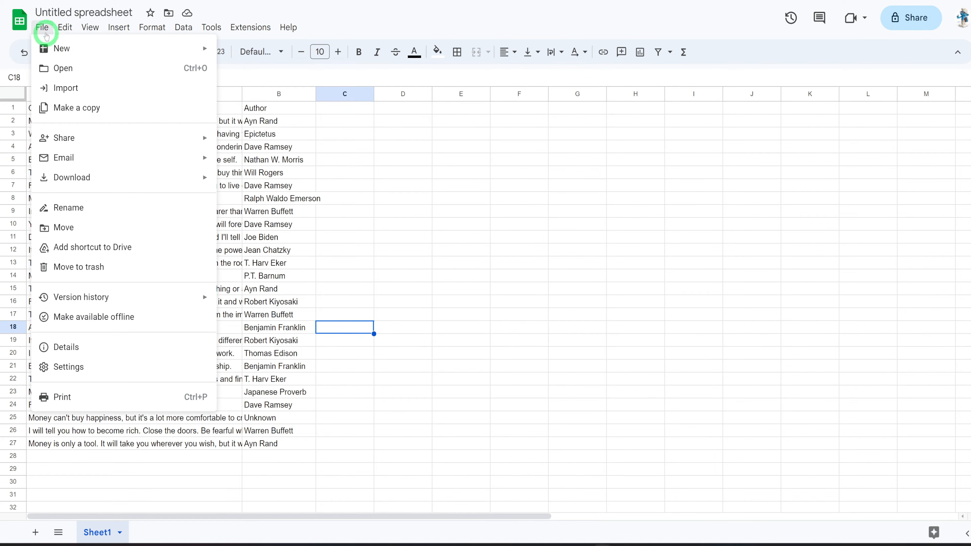
pyautogui.moveTo(71, 182)
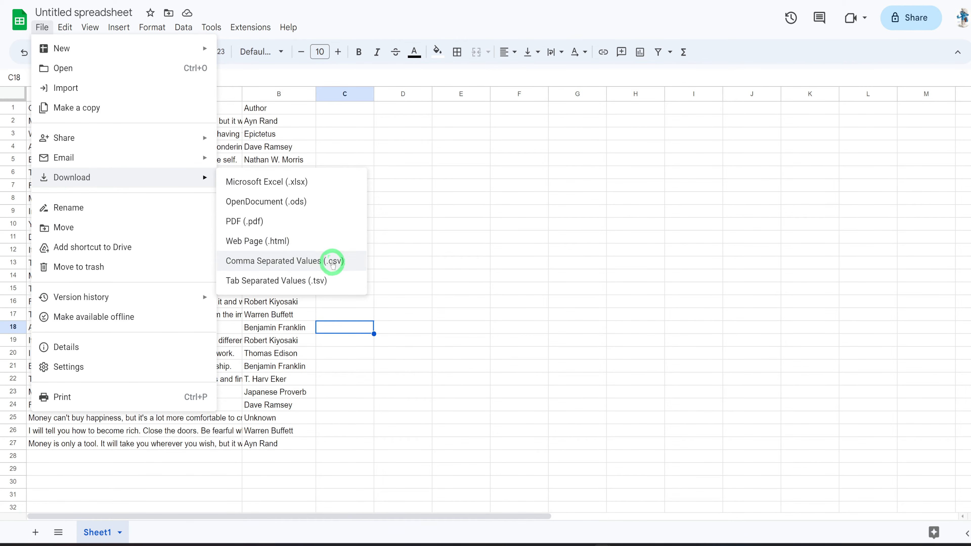
pyautogui.click(520, 223)
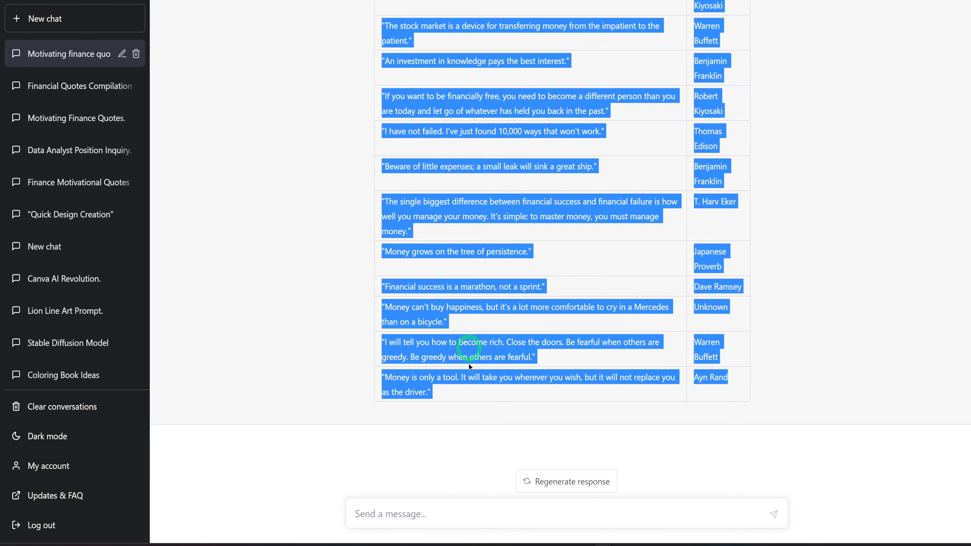
# Ask ChatGPT for 25 bible inspirational quotes about faith in a table with Column 1: Quotes and Column 2: Bible verse.
pyautogui.click(425, 508)
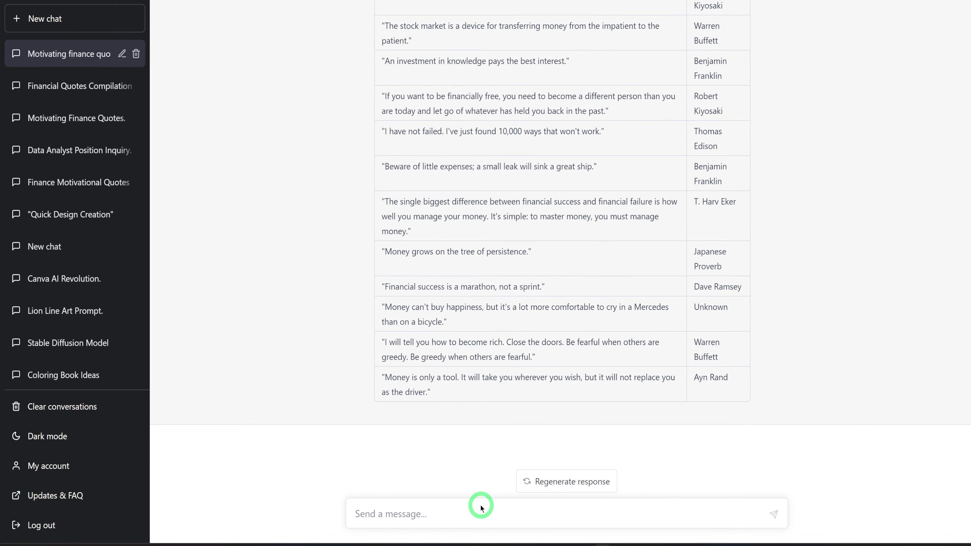
pyautogui.write('Give me 25  bible inspirational quotes about faith and the verse. Organize it in a table, Column 1: Quotes, Column 2: Bible verse')
pyautogui.press('Return')
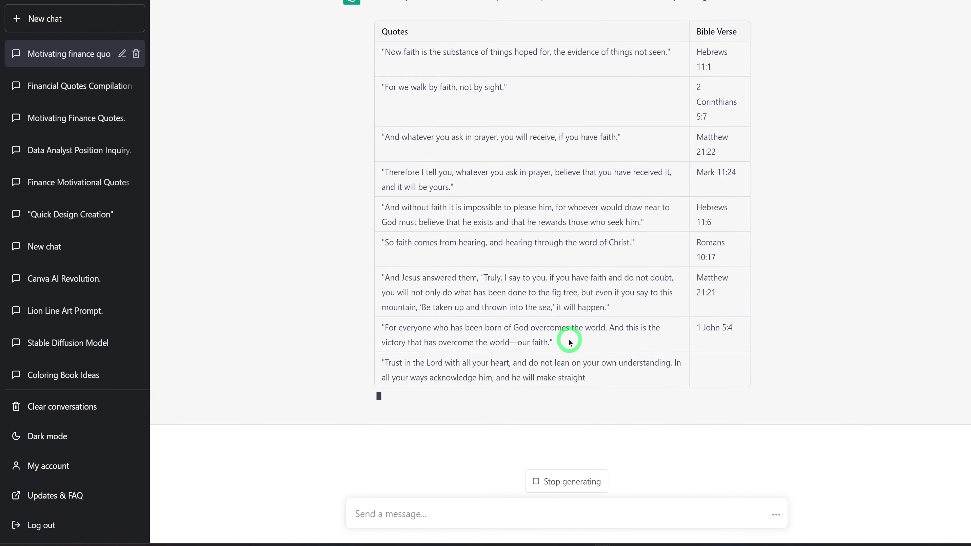
# Copy the Bible quotes table into a new Google Sheets spreadsheet from cell A1 as values only, and widen the Quotes column.
pyautogui.scroll(2, 571, 333)
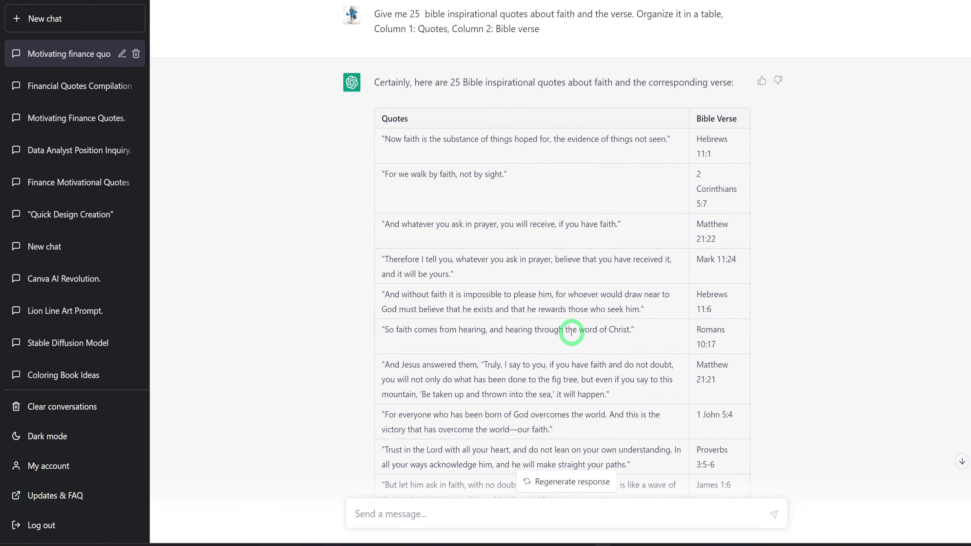
pyautogui.moveTo(380, 122); pyautogui.dragTo(728, 372)
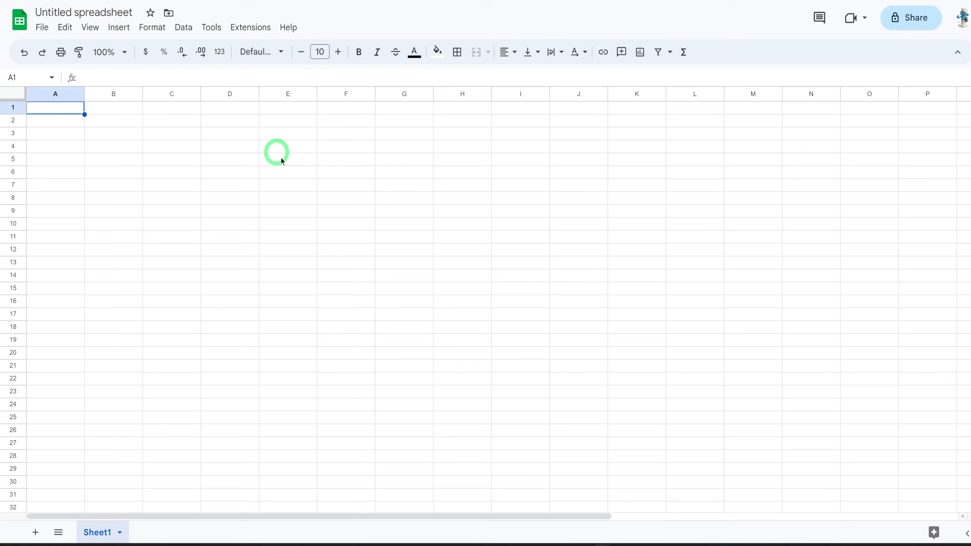
pyautogui.rightClick(66, 115)
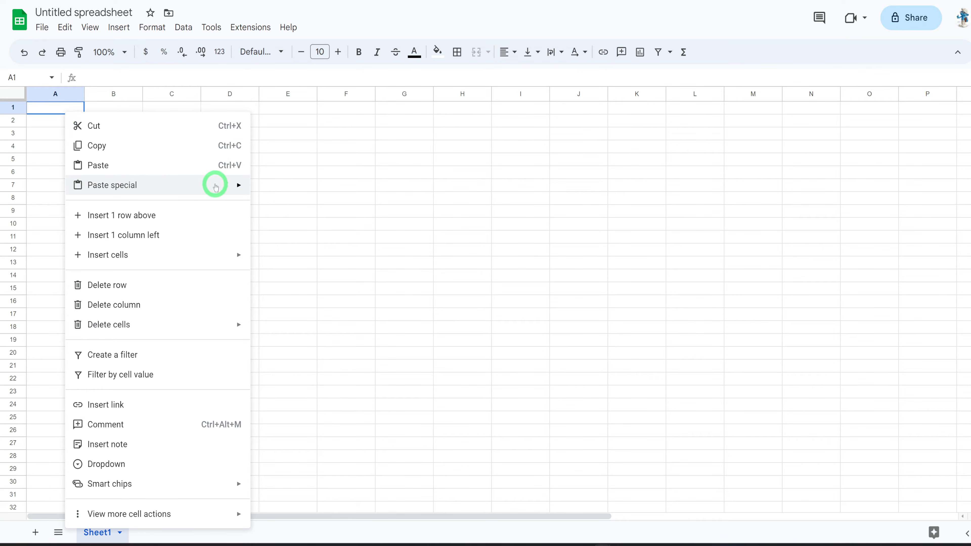
pyautogui.moveTo(239, 186)
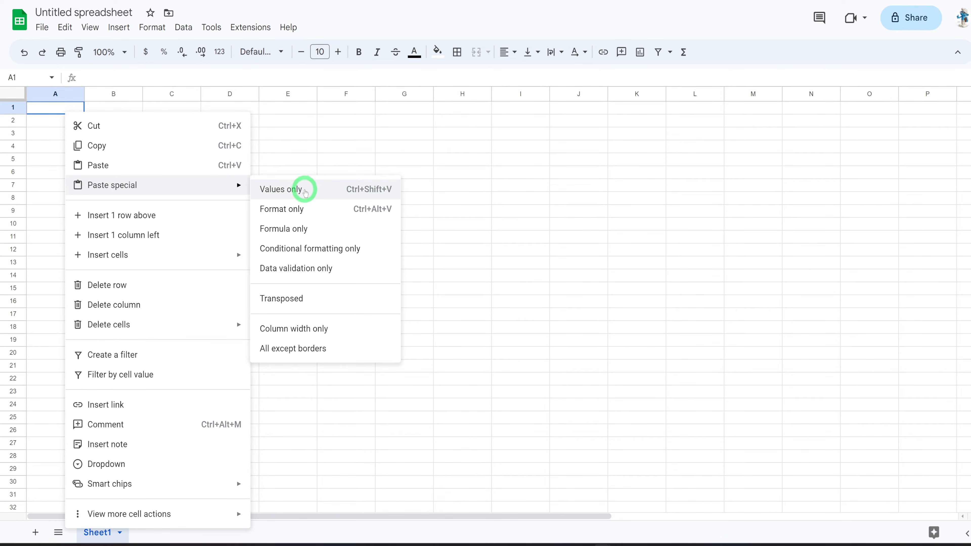
pyautogui.click(304, 189)
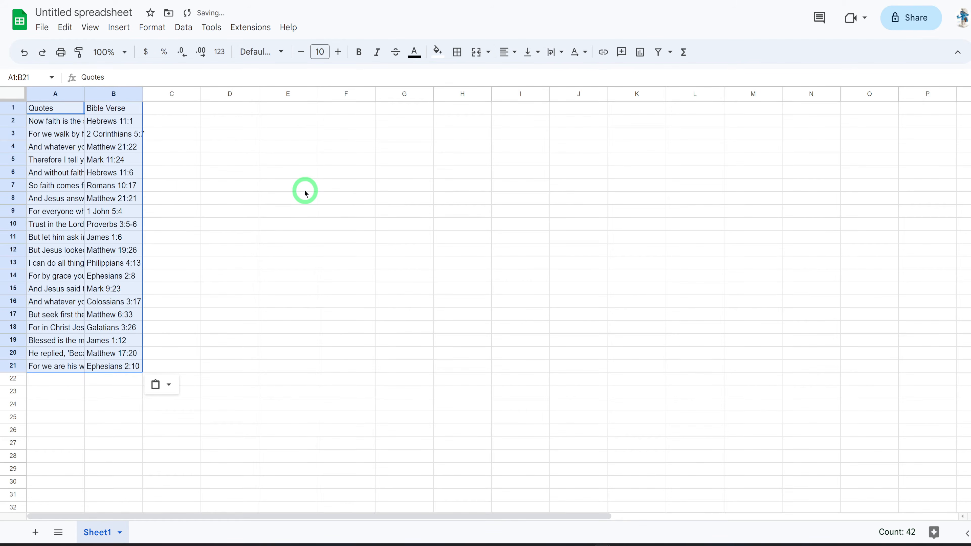
pyautogui.click(166, 212)
pyautogui.moveTo(84, 94); pyautogui.dragTo(95, 94)
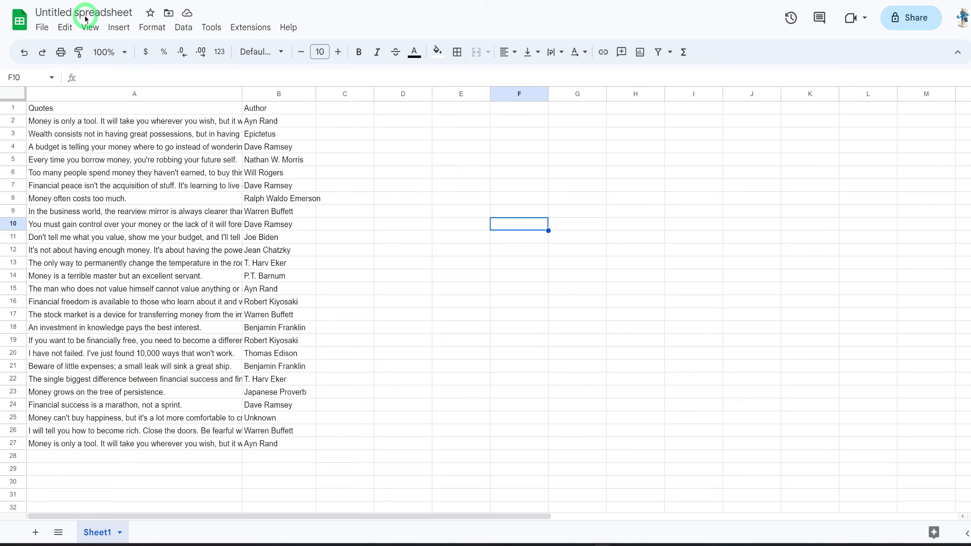
# Rename the spreadsheet holding the finance quotes as Financial Quotes.
pyautogui.click(84, 16)
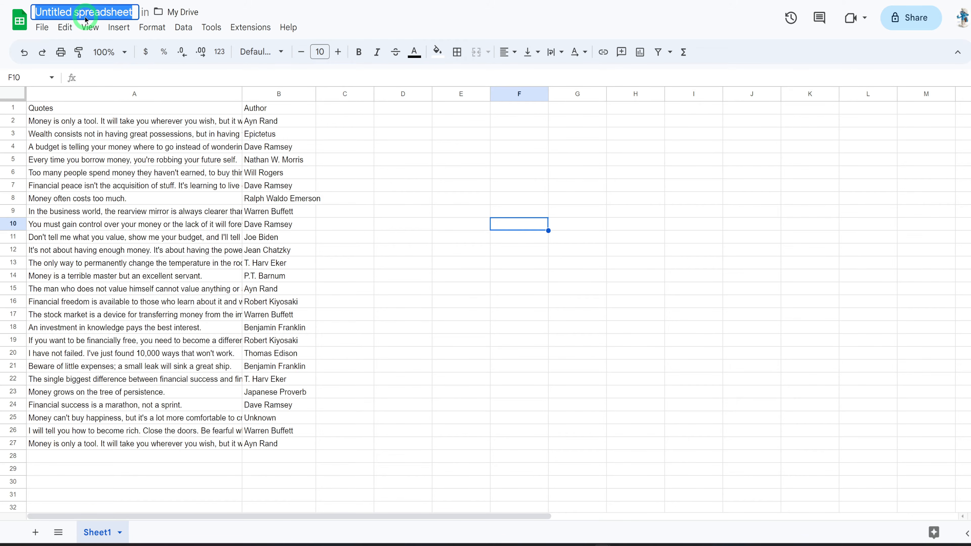
pyautogui.write('Financial Quotes')
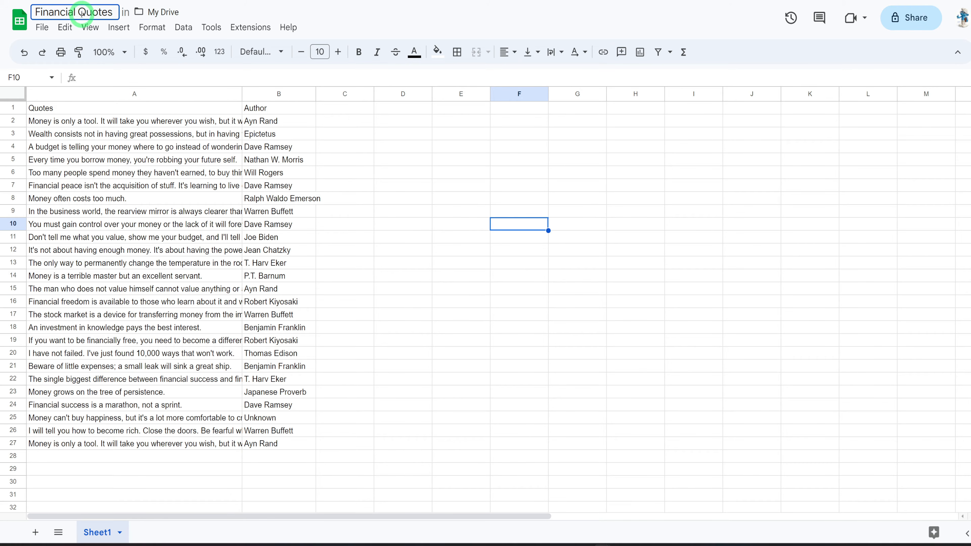
# Confirm the new spreadsheet name and download the Financial Quotes spreadsheet as a Comma Separated Values (.csv) file.
pyautogui.press('Return')
pyautogui.click(457, 187)
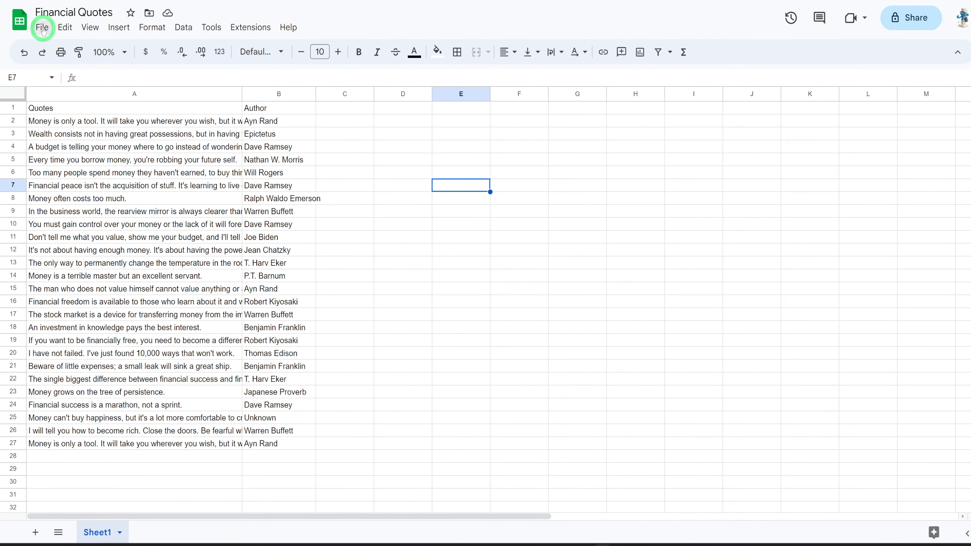
pyautogui.click(43, 30)
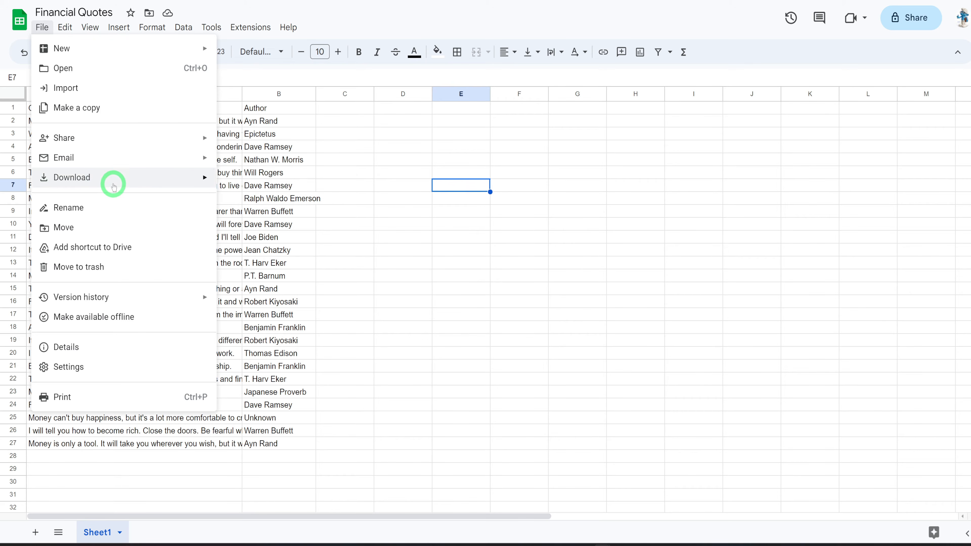
pyautogui.moveTo(113, 186)
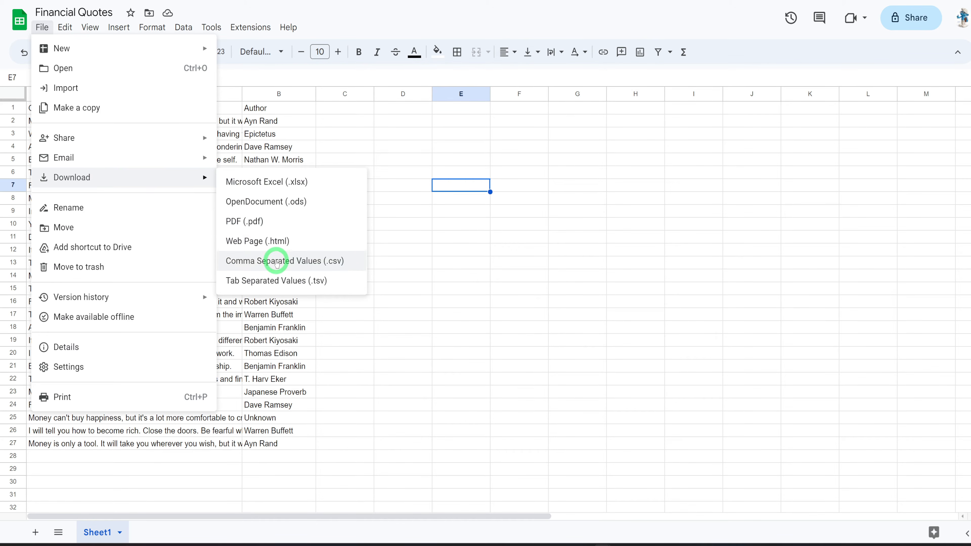
pyautogui.click(277, 262)
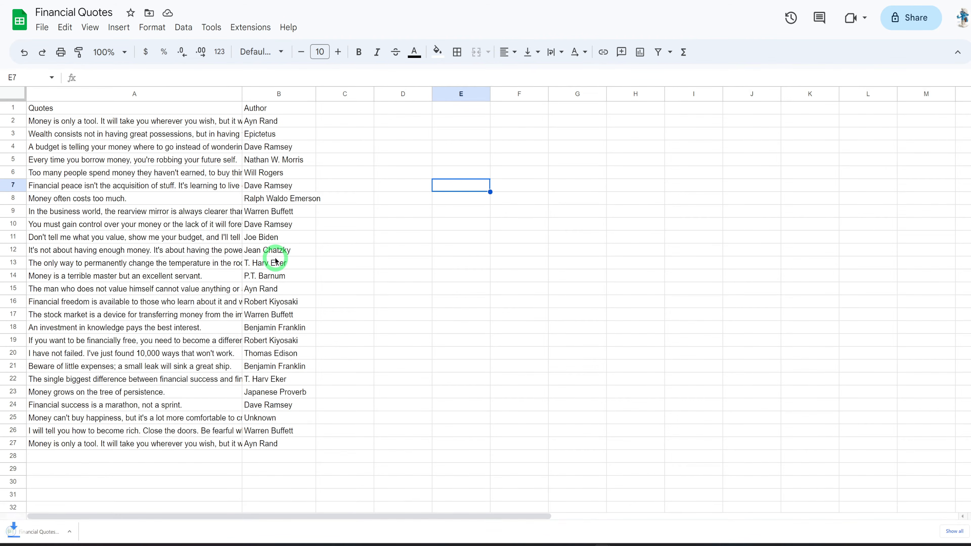
pyautogui.click(54, 535)
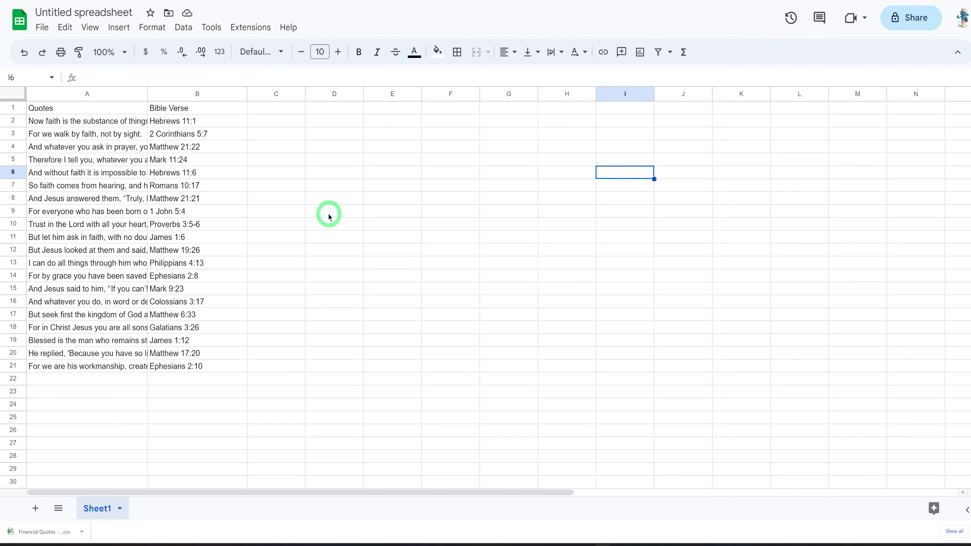
# Switch to Canva and create a new custom-size design of 1080 × 1080 px.
pyautogui.click(379, 265)
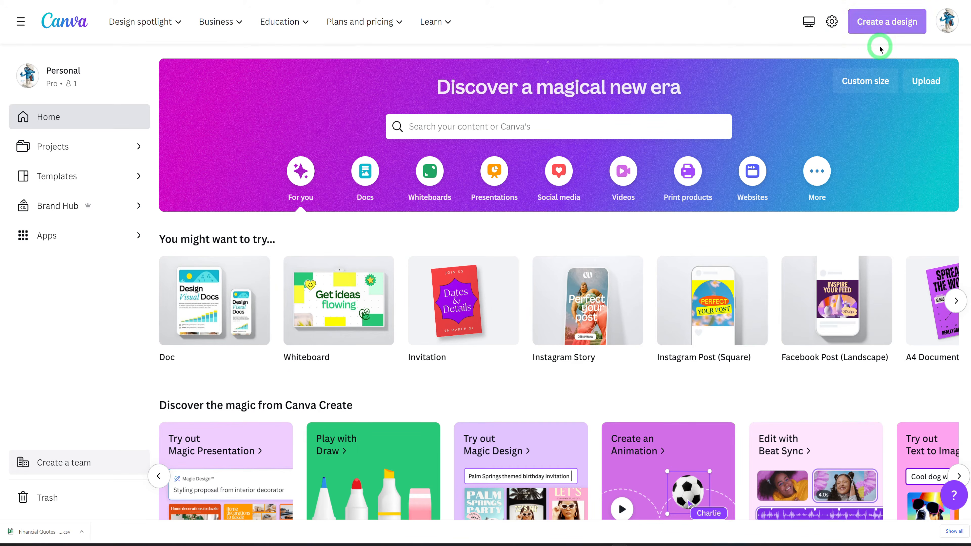
pyautogui.click(887, 24)
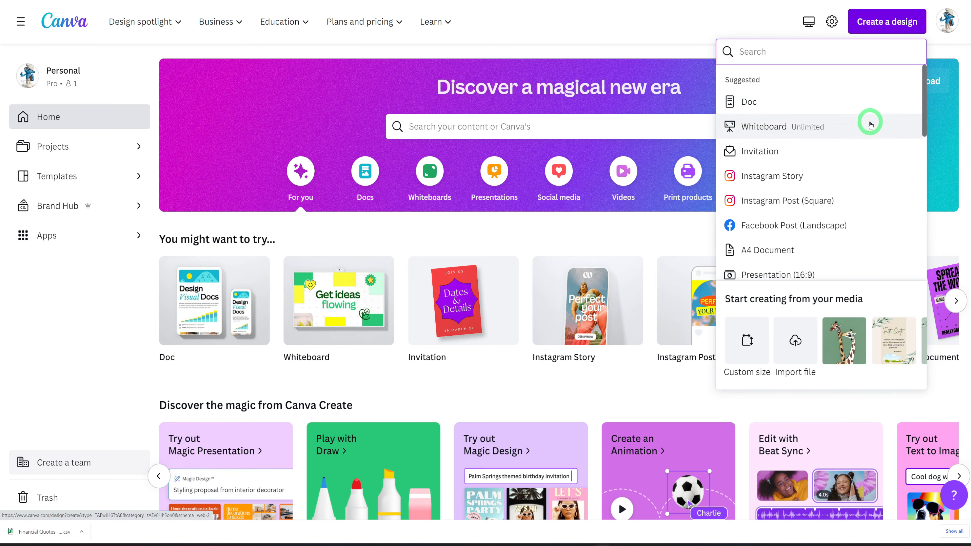
pyautogui.click(744, 339)
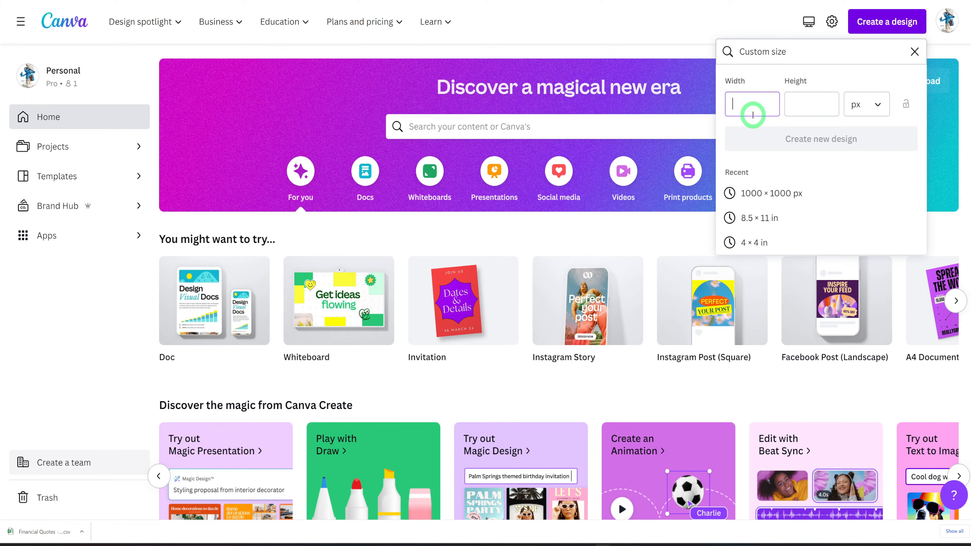
pyautogui.write('1080')
pyautogui.click(811, 109)
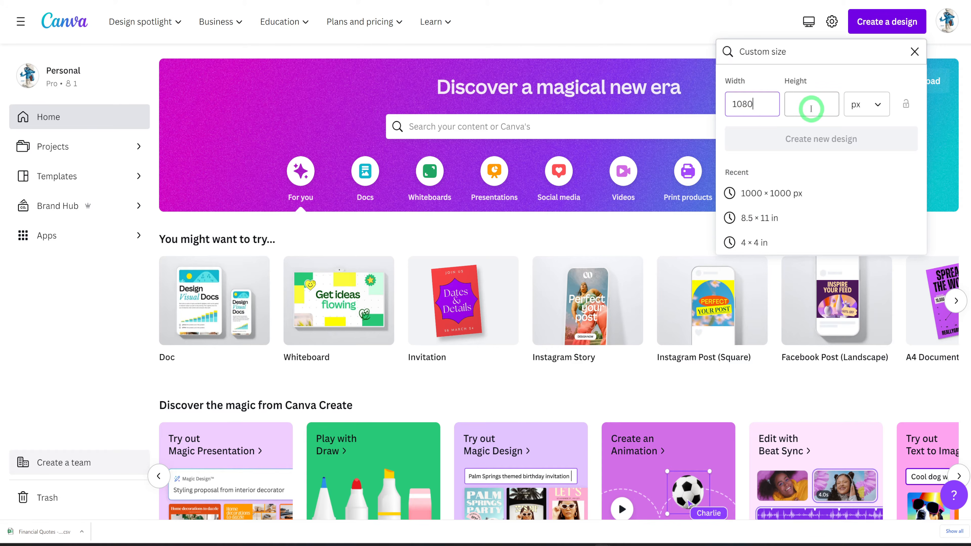
pyautogui.write('10')
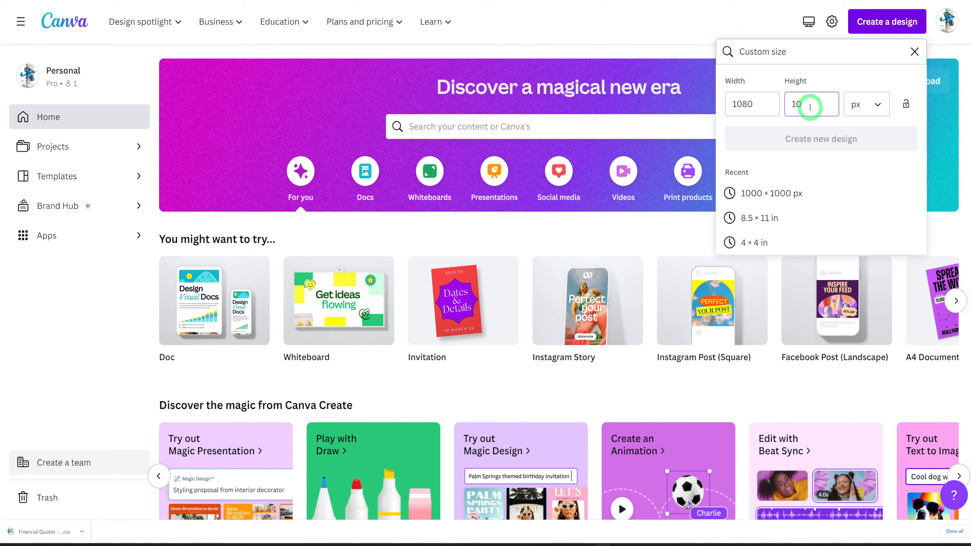
pyautogui.write('80')
pyautogui.click(801, 144)
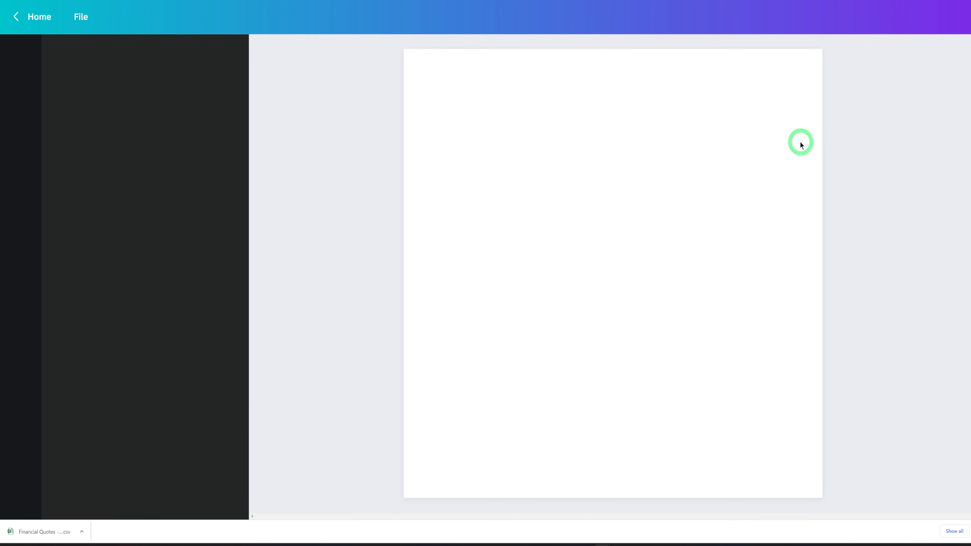
pyautogui.scroll(-3, 134, 336)
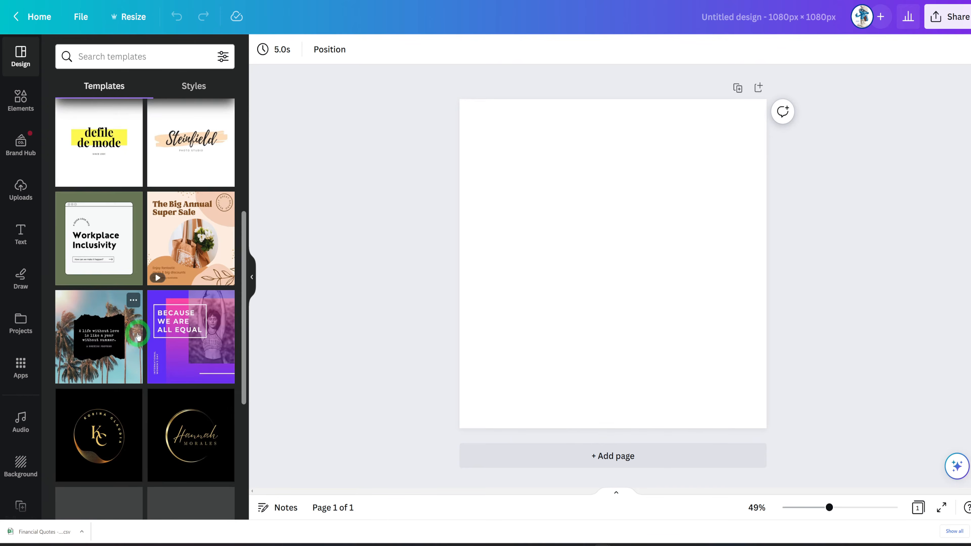
pyautogui.scroll(-5, 138, 334)
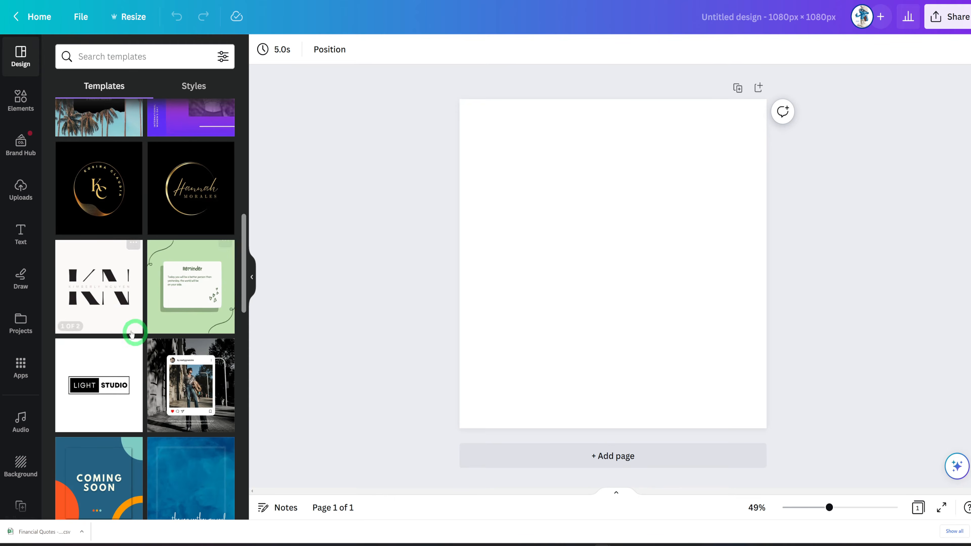
pyautogui.click(596, 298)
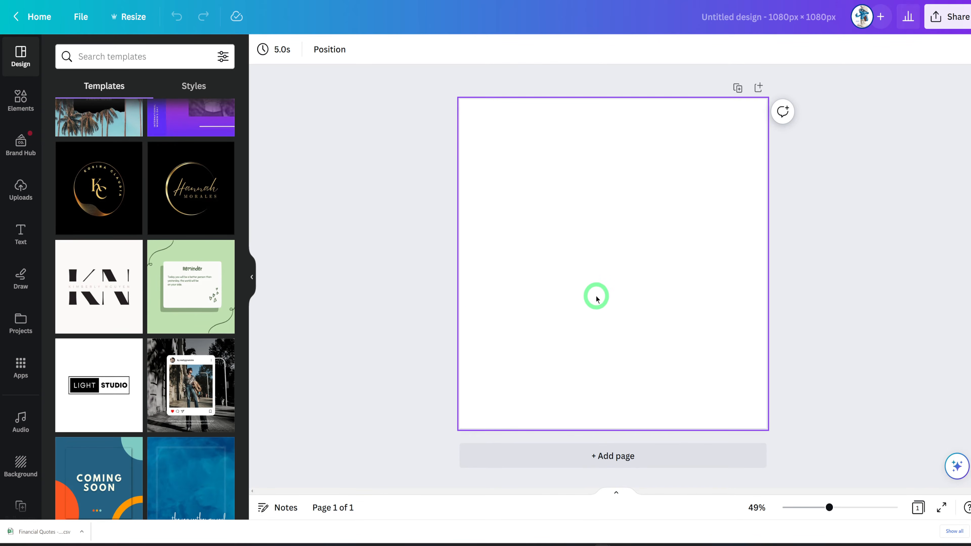
pyautogui.click(231, 211)
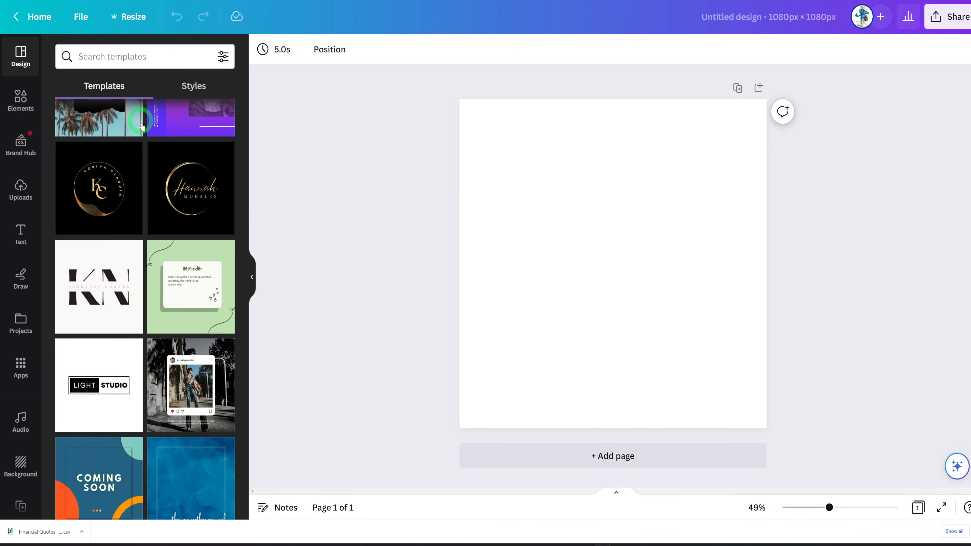
# Add the blue and green watercolor image from the recently used elements and set it as the page background.
pyautogui.click(15, 106)
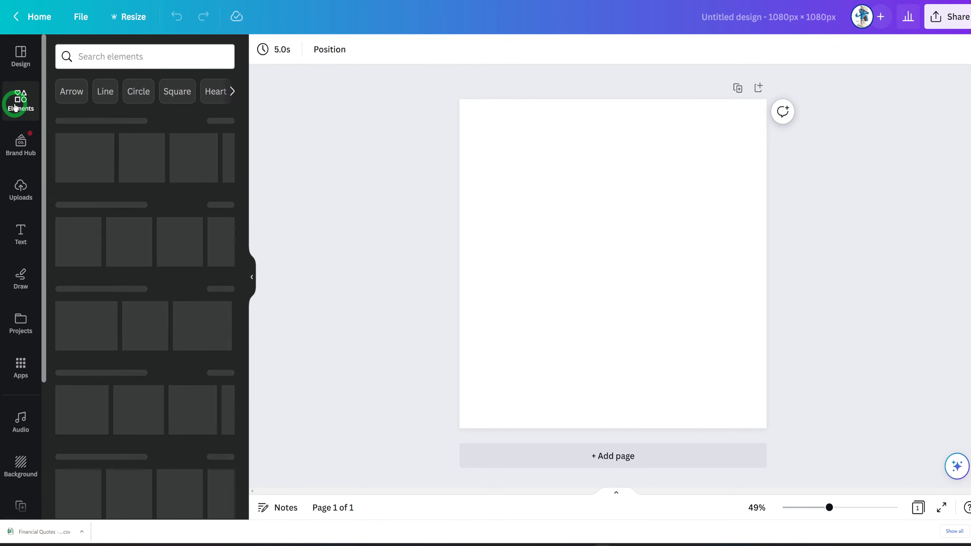
pyautogui.click(217, 121)
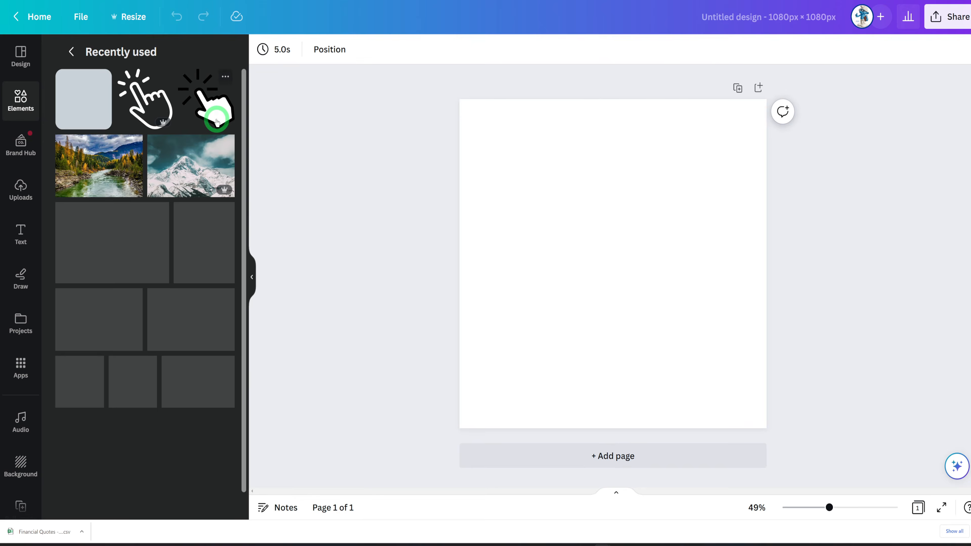
pyautogui.scroll(-10, 152, 273)
pyautogui.scroll(-5, 174, 273)
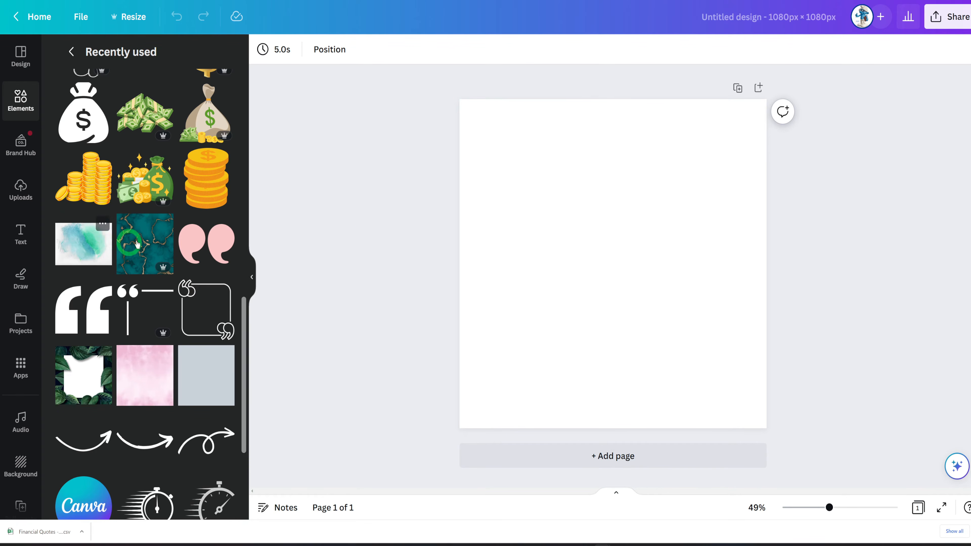
pyautogui.moveTo(137, 244); pyautogui.dragTo(548, 212)
pyautogui.rightClick(548, 212)
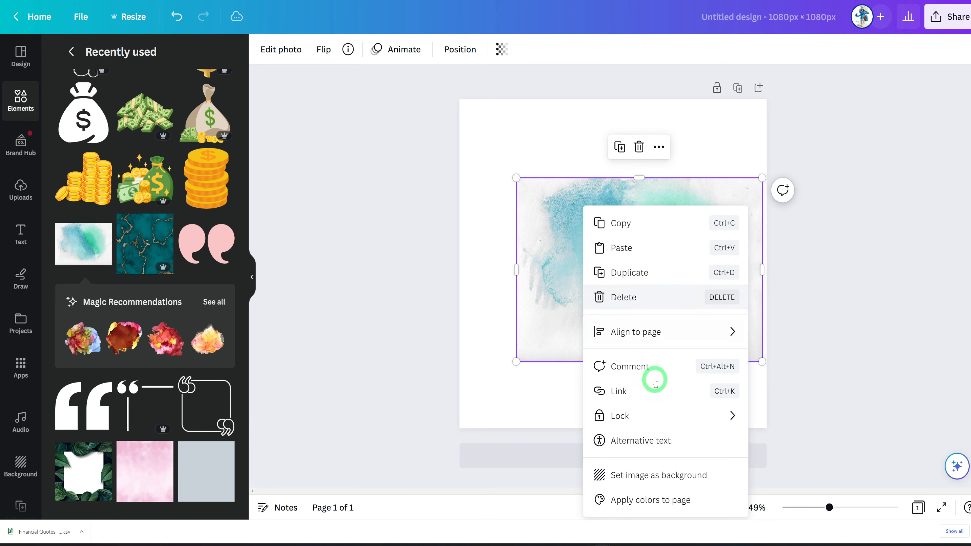
pyautogui.click(646, 474)
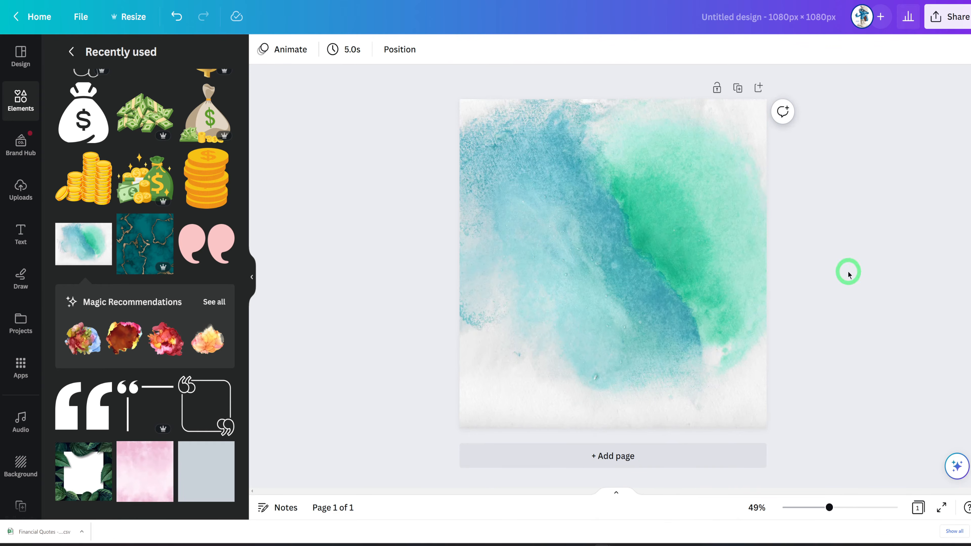
# Add the plain square shape and enlarge it into a wide rectangle covering the middle of the page.
pyautogui.click(196, 469)
pyautogui.click(583, 230)
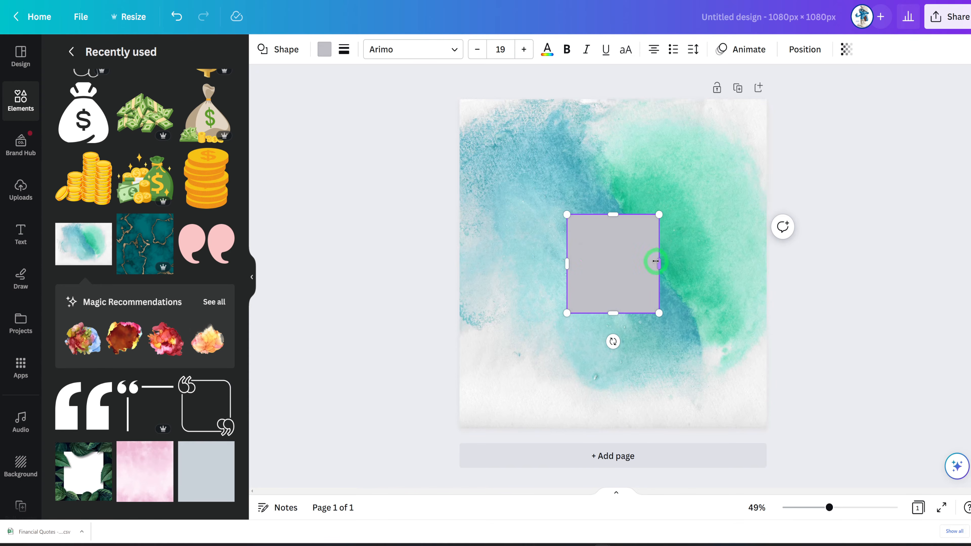
pyautogui.moveTo(700, 268); pyautogui.dragTo(715, 264)
pyautogui.moveTo(633, 253); pyautogui.dragTo(592, 215)
pyautogui.moveTo(679, 276); pyautogui.dragTo(743, 331)
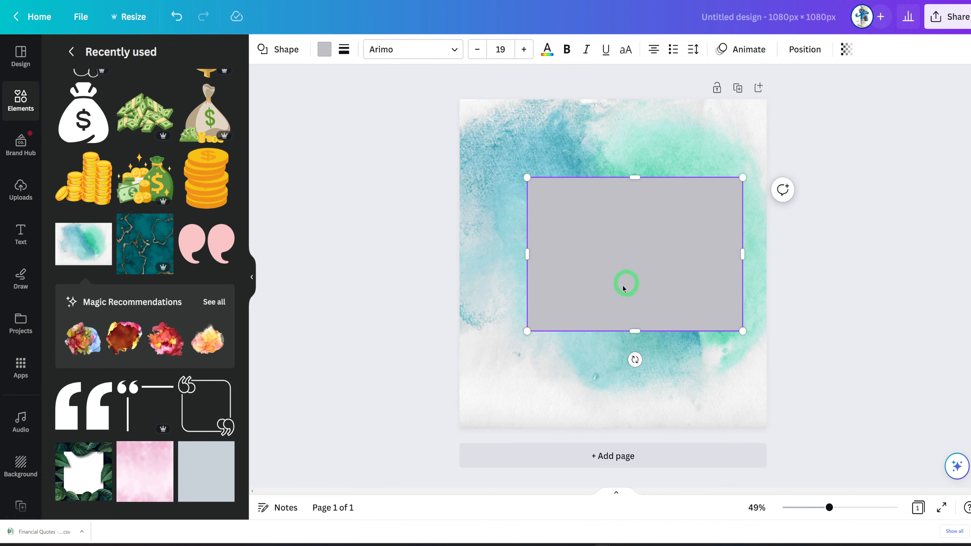
pyautogui.moveTo(532, 333); pyautogui.dragTo(496, 360)
pyautogui.moveTo(613, 290); pyautogui.dragTo(611, 284)
# Fill the rectangle with white and set its transparency to 59.
pyautogui.click(846, 49)
pyautogui.moveTo(846, 98); pyautogui.dragTo(806, 99)
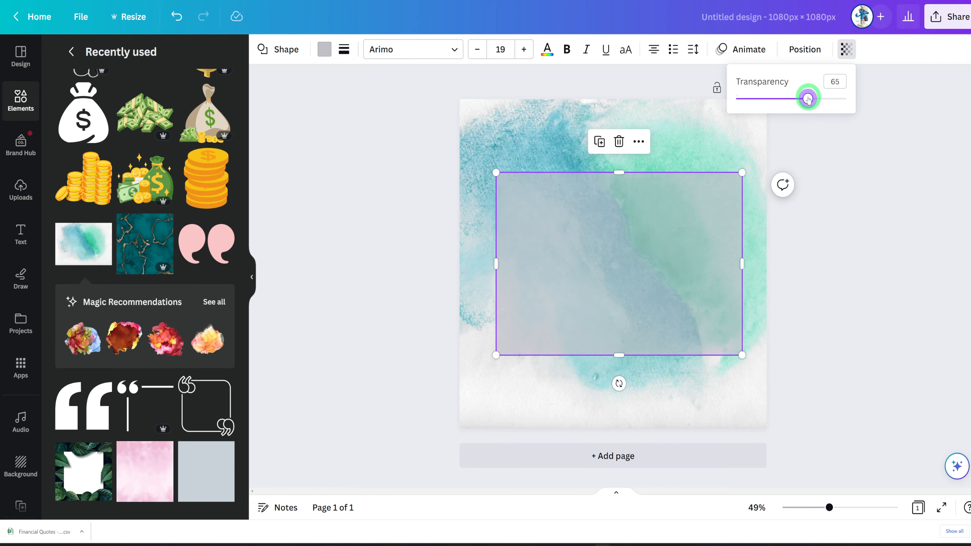
pyautogui.click(357, 71)
pyautogui.click(325, 51)
pyautogui.click(159, 138)
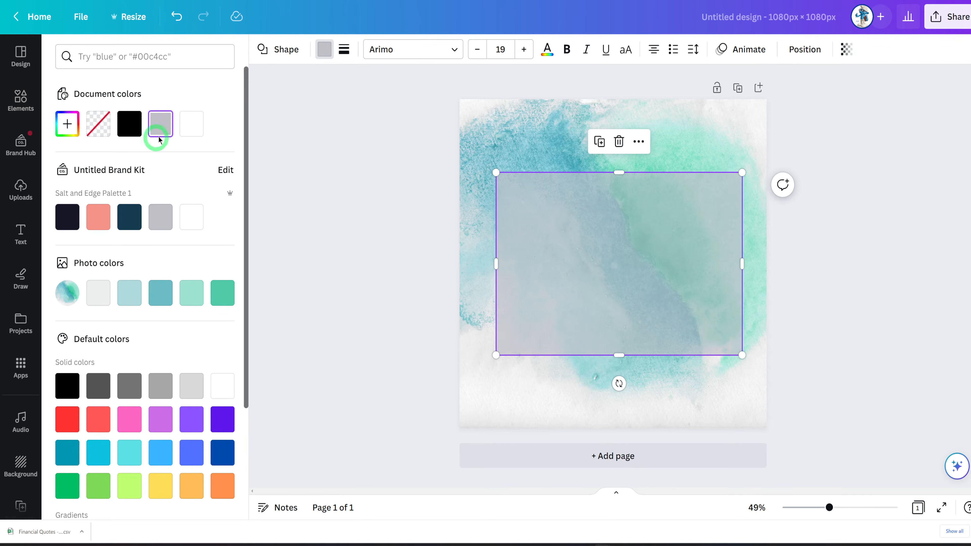
pyautogui.click(188, 130)
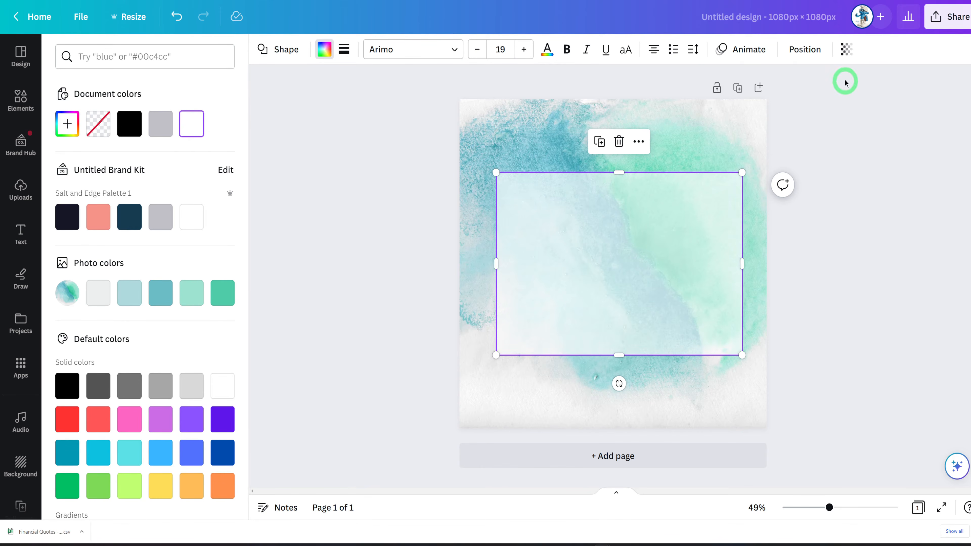
pyautogui.click(844, 53)
pyautogui.moveTo(807, 99)
pyautogui.mouseDown()
pyautogui.moveTo(818, 99)
pyautogui.moveTo(801, 99)
pyautogui.mouseUp()
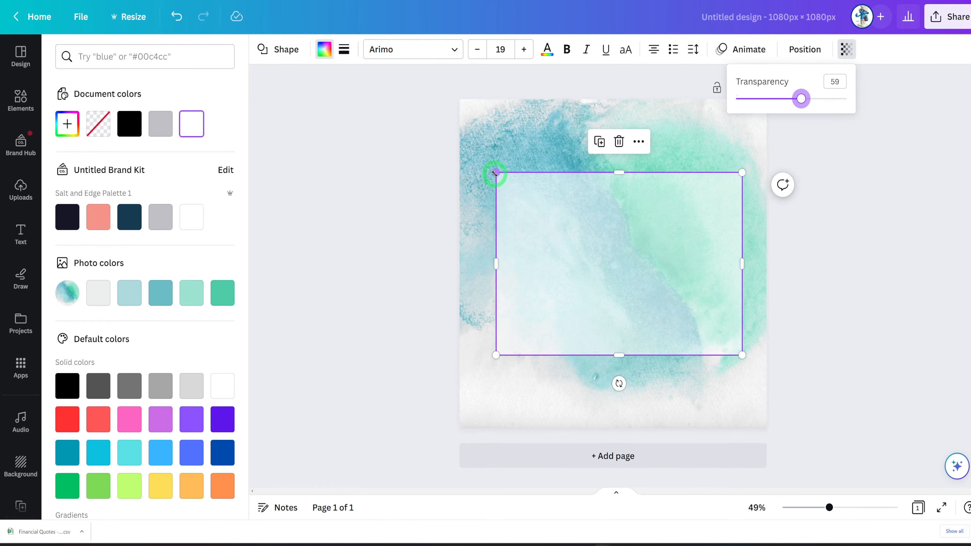
# Enlarge the white rectangle slightly from its upper-left corner and move it up to centre it better on the page.
pyautogui.moveTo(497, 174); pyautogui.dragTo(492, 169)
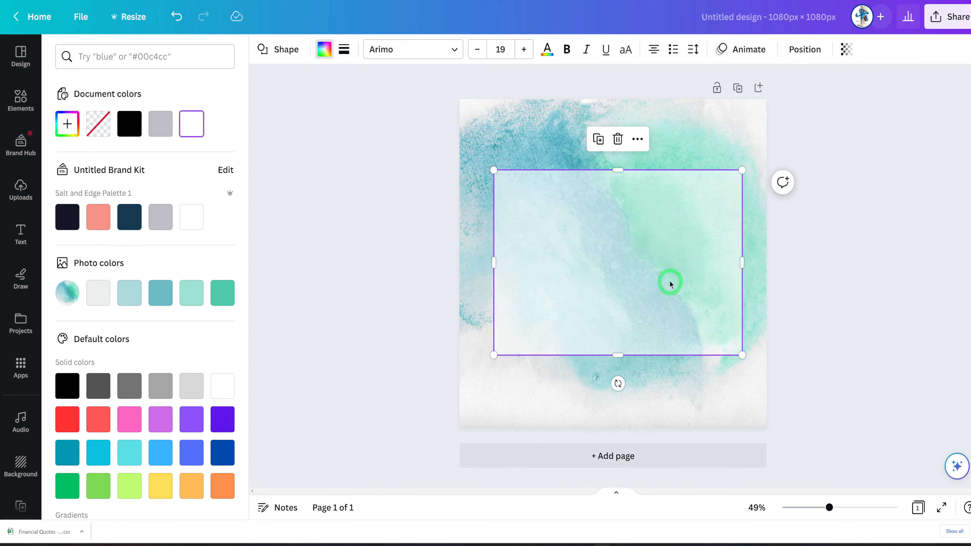
pyautogui.moveTo(670, 280); pyautogui.dragTo(675, 277)
pyautogui.click(812, 273)
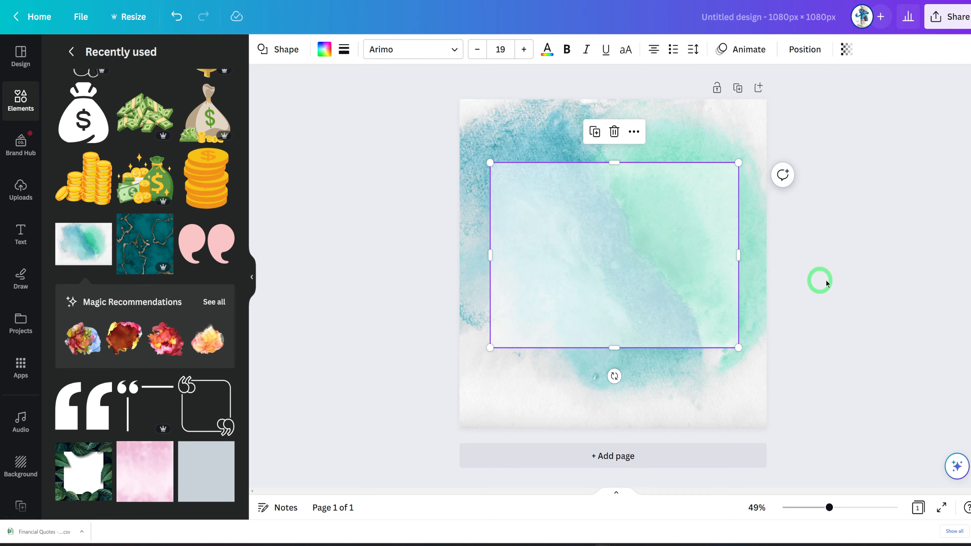
pyautogui.click(823, 279)
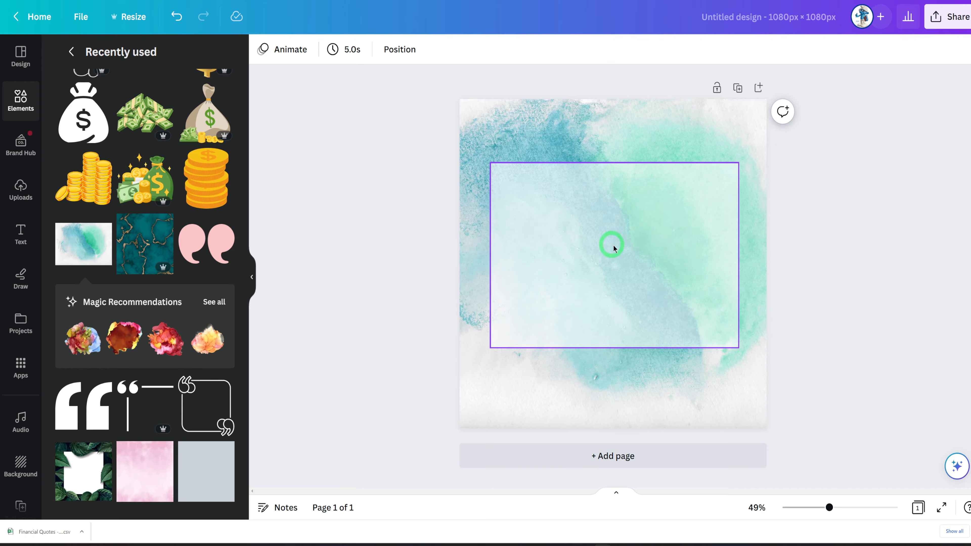
# Add the pink quotation marks element, shrink it and place it inside the rectangle's upper-left corner.
pyautogui.click(197, 249)
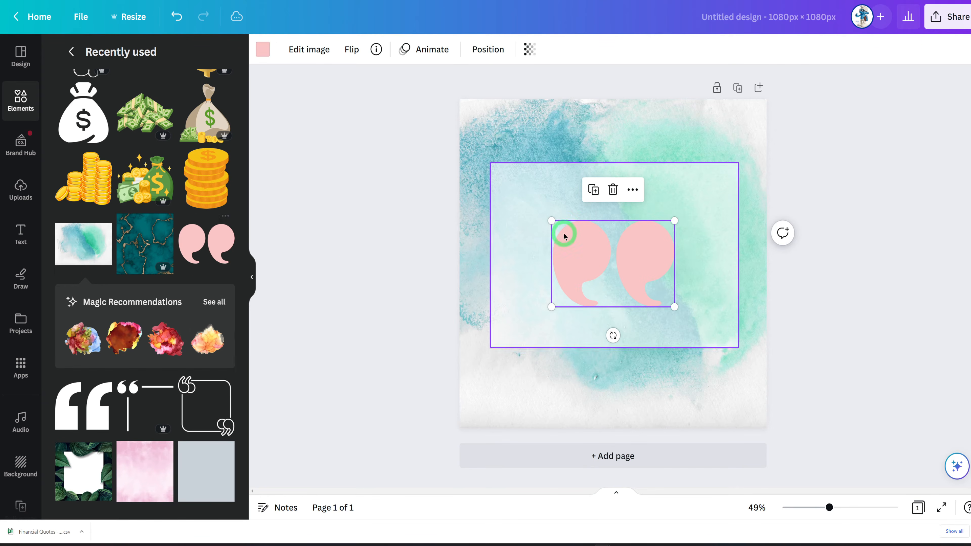
pyautogui.moveTo(569, 267); pyautogui.dragTo(526, 205)
pyautogui.moveTo(611, 264); pyautogui.dragTo(542, 220)
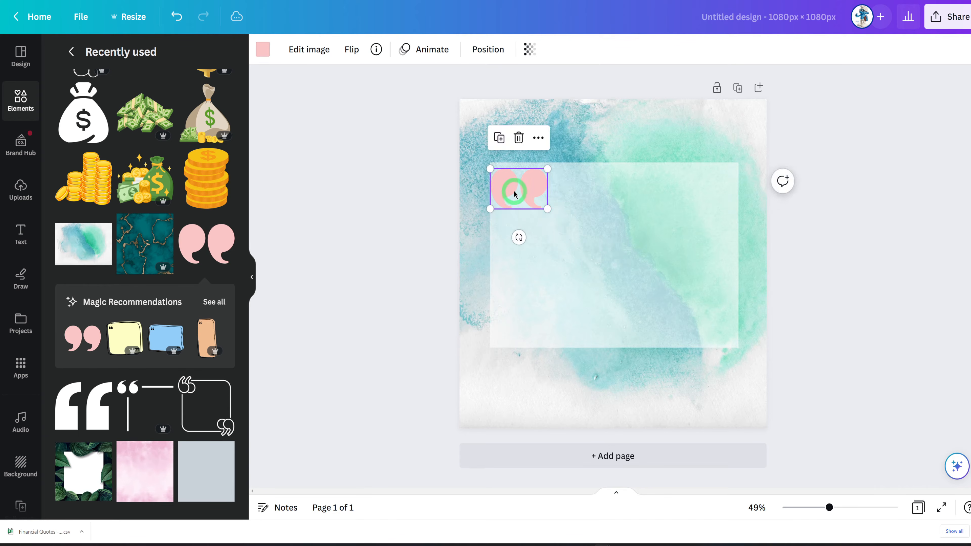
pyautogui.moveTo(514, 189); pyautogui.dragTo(520, 190)
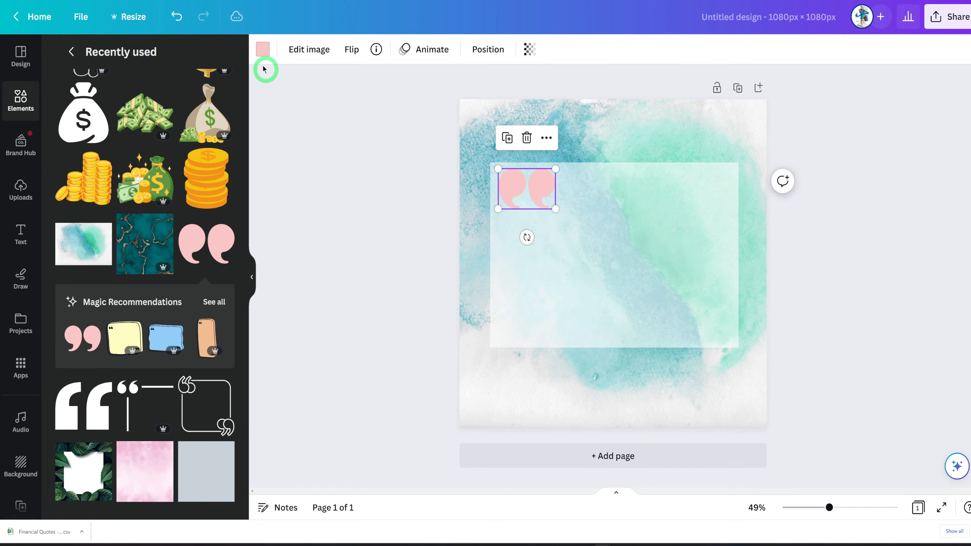
# Recolor the quotation marks black (#000000) and place a copy of them in the rectangle's lower-right corner.
pyautogui.click(263, 50)
pyautogui.click(89, 128)
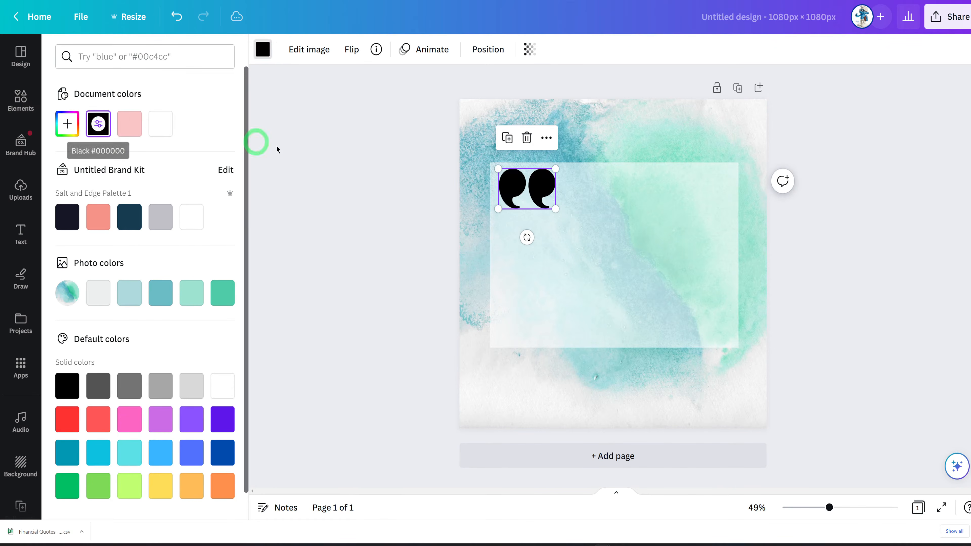
pyautogui.click(534, 199)
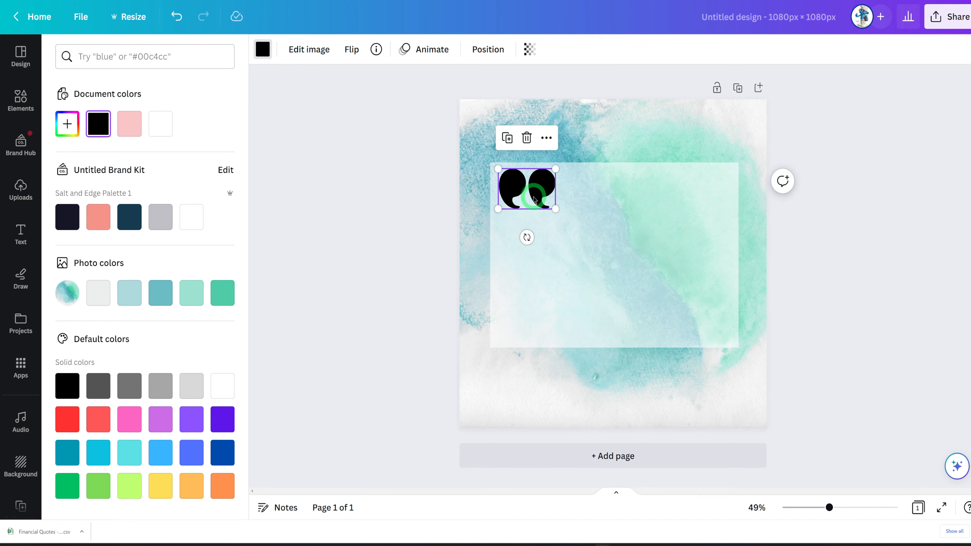
pyautogui.moveTo(534, 199); pyautogui.dragTo(709, 332)
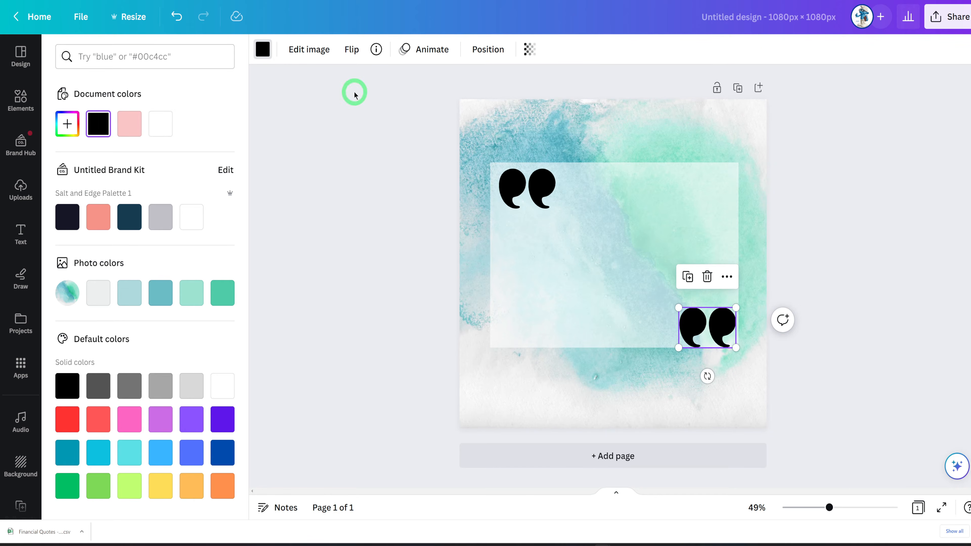
# Shrink both pairs of quotation marks slightly within the rectangle's corners.
pyautogui.click(350, 49)
pyautogui.click(370, 83)
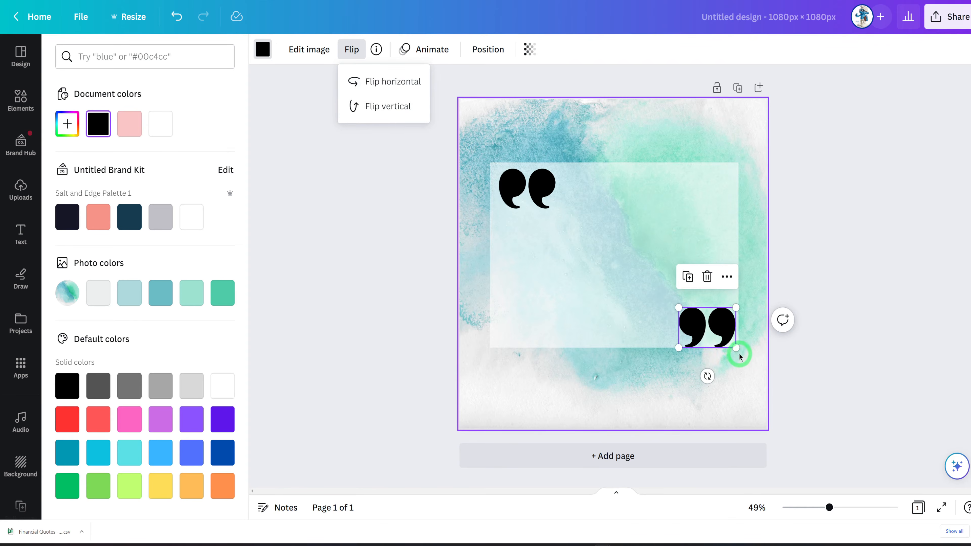
pyautogui.click(734, 347)
pyautogui.moveTo(734, 347); pyautogui.dragTo(728, 341)
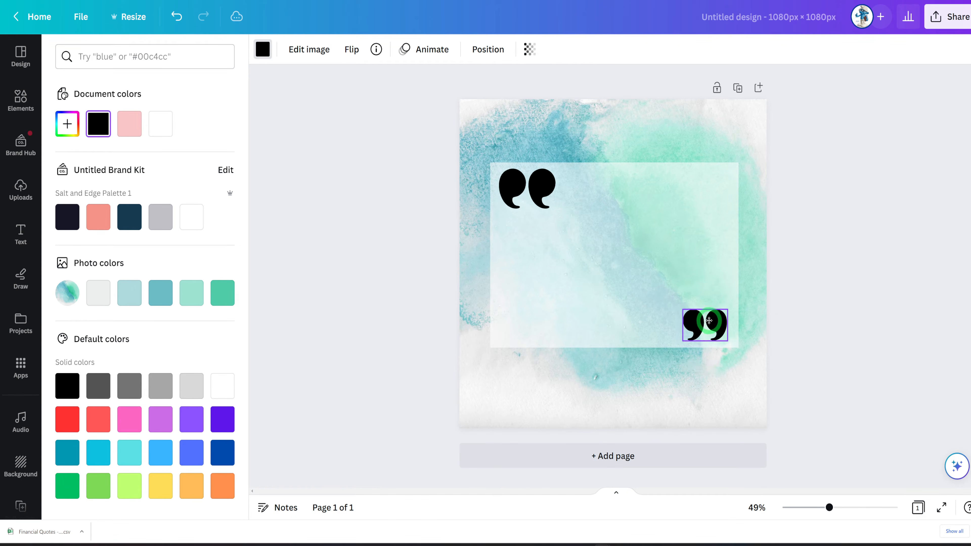
pyautogui.click(530, 195)
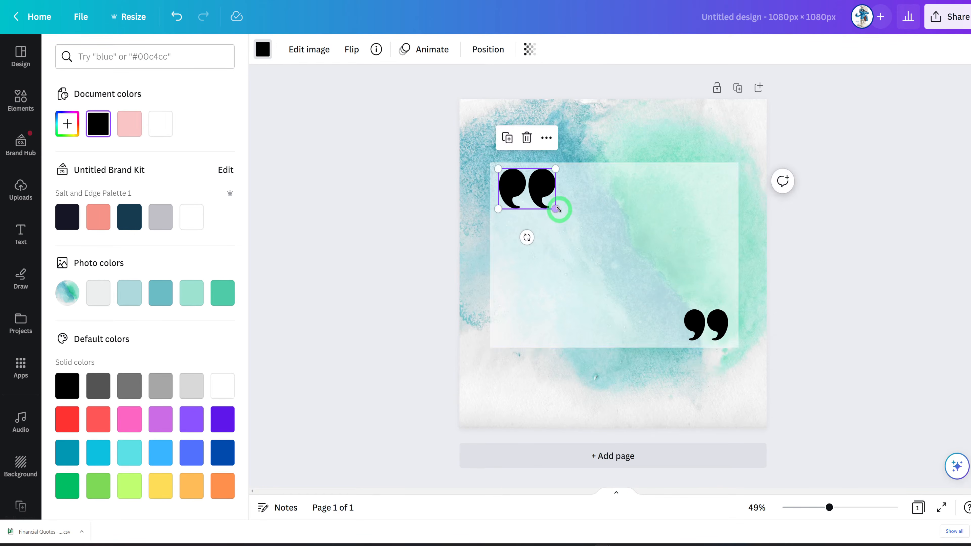
pyautogui.moveTo(556, 210); pyautogui.dragTo(549, 205)
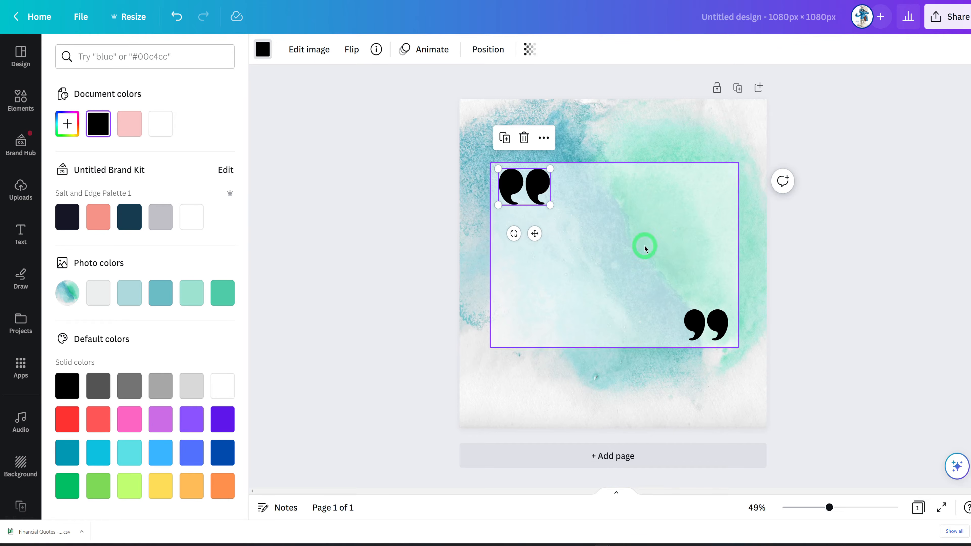
# Add a body text box and move it into the middle of the white rectangle.
pyautogui.click(21, 233)
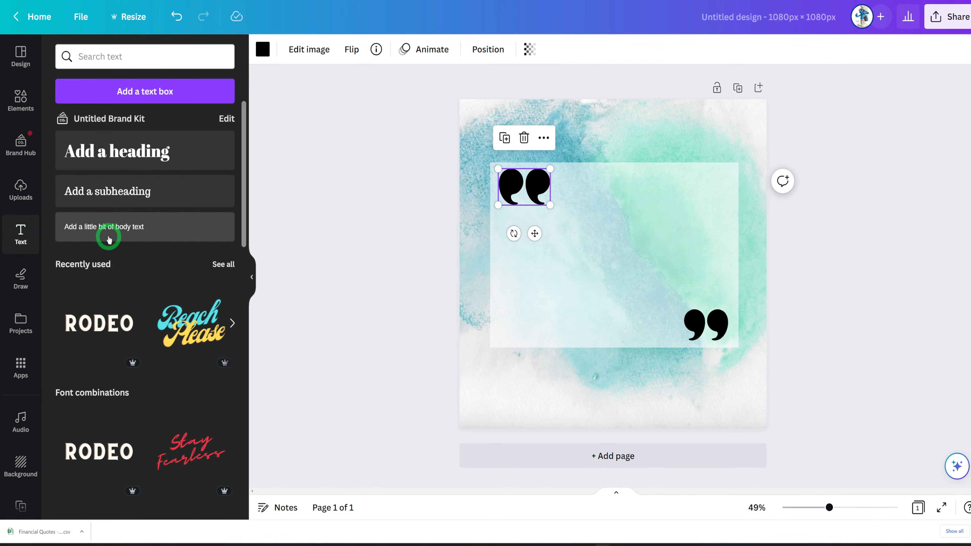
pyautogui.click(134, 223)
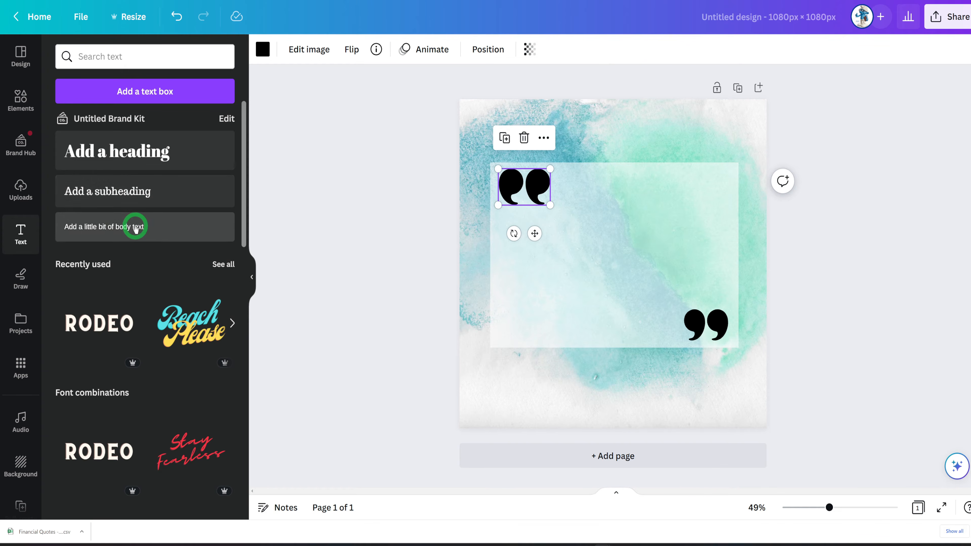
pyautogui.doubleClick(515, 216)
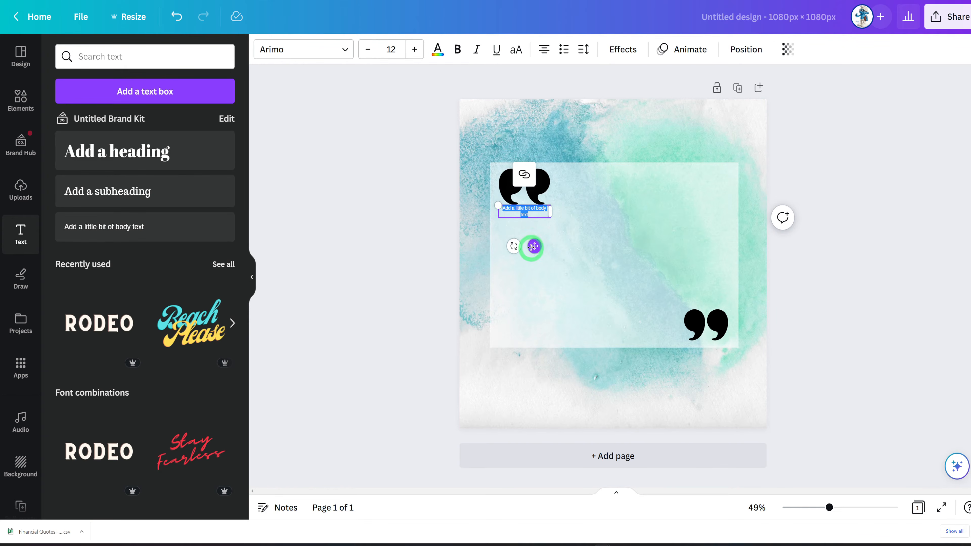
pyautogui.moveTo(534, 246); pyautogui.dragTo(625, 270)
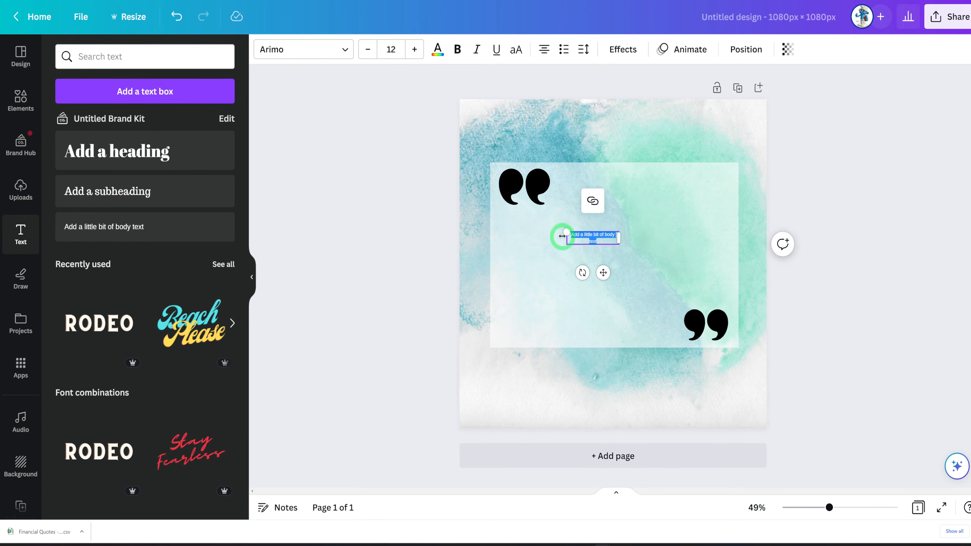
# Enlarge the body text to size 44.8 on a single line and position it between the two pairs of quotation marks.
pyautogui.moveTo(566, 233); pyautogui.dragTo(432, 199)
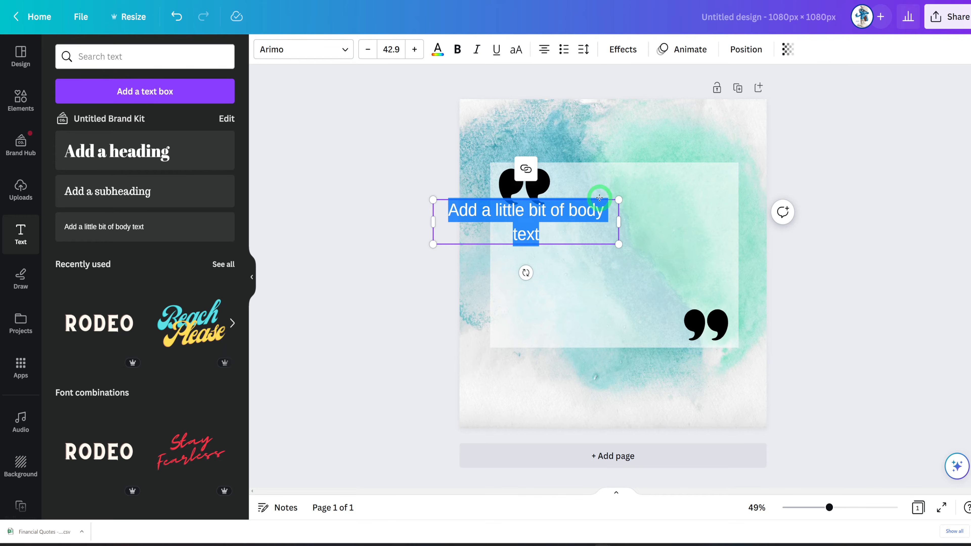
pyautogui.moveTo(599, 197); pyautogui.dragTo(720, 246)
pyautogui.click(706, 250)
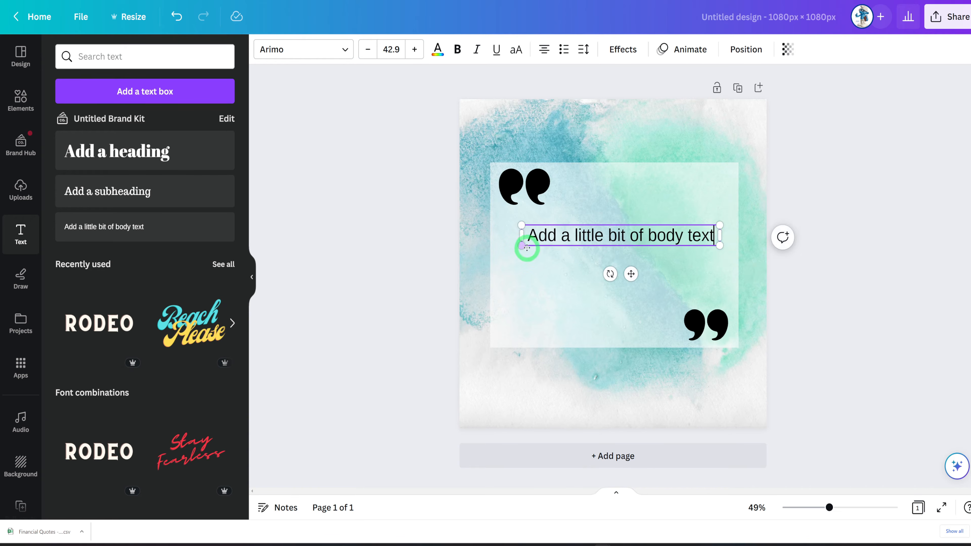
pyautogui.moveTo(524, 245); pyautogui.dragTo(516, 264)
pyautogui.click(587, 230)
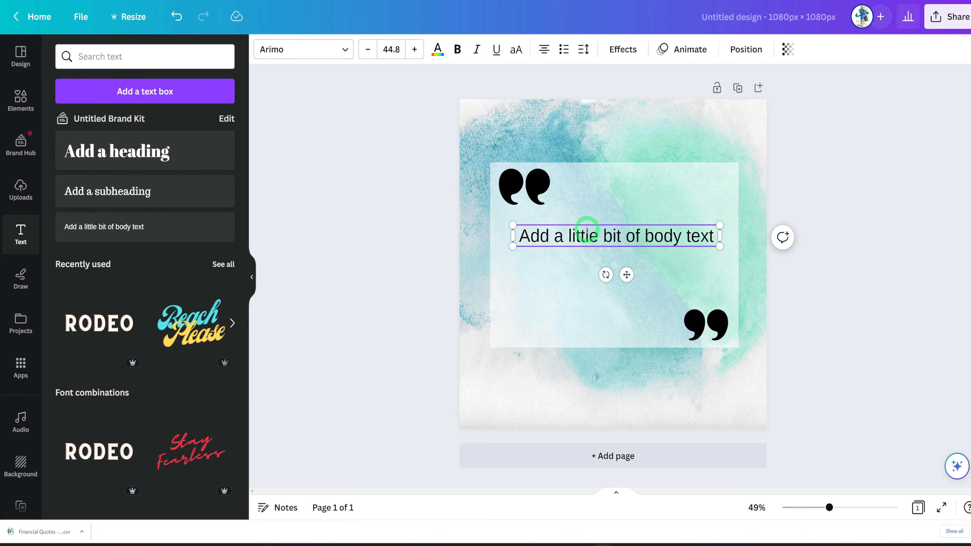
pyautogui.moveTo(626, 274); pyautogui.dragTo(630, 292)
pyautogui.click(603, 254)
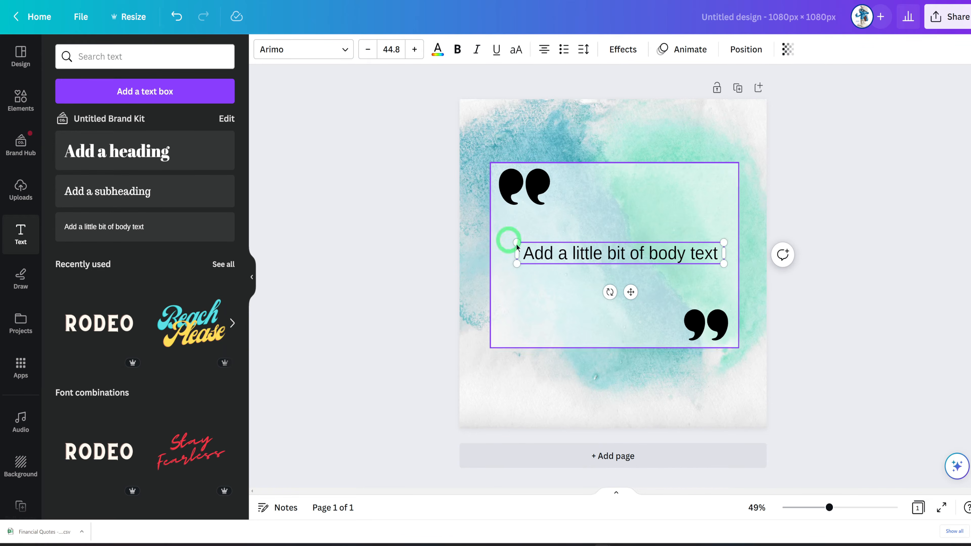
# Set the body text's font to Caladea and move the text box up slightly.
pyautogui.tripleClick(549, 254)
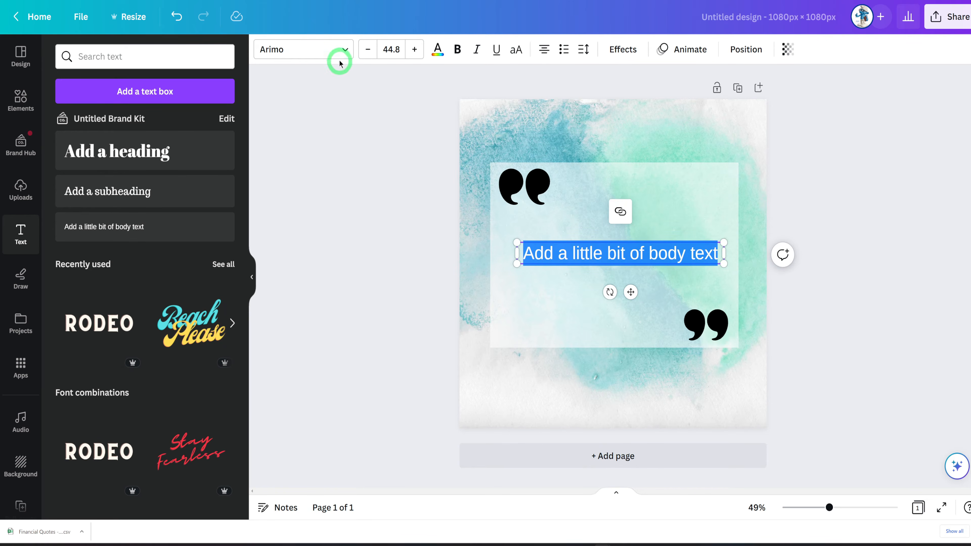
pyautogui.click(344, 51)
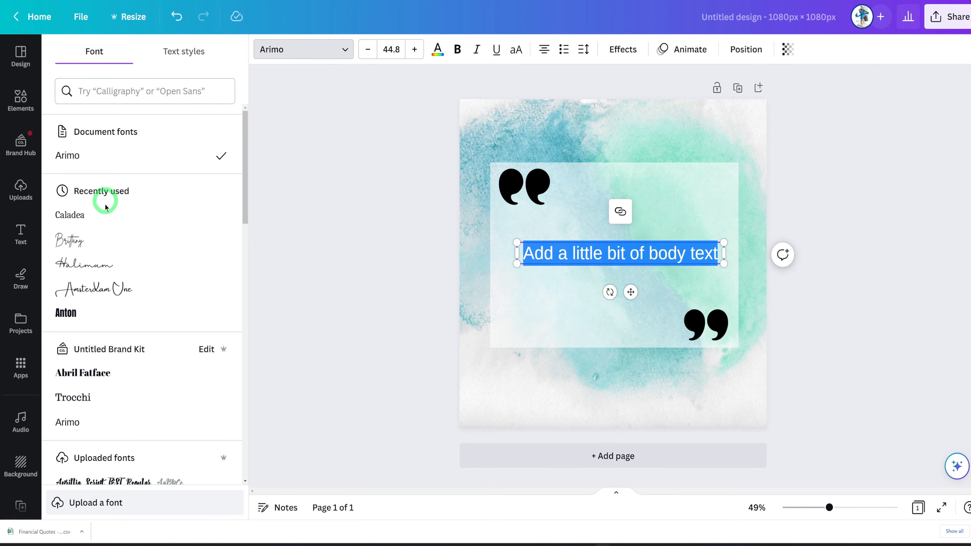
pyautogui.click(100, 217)
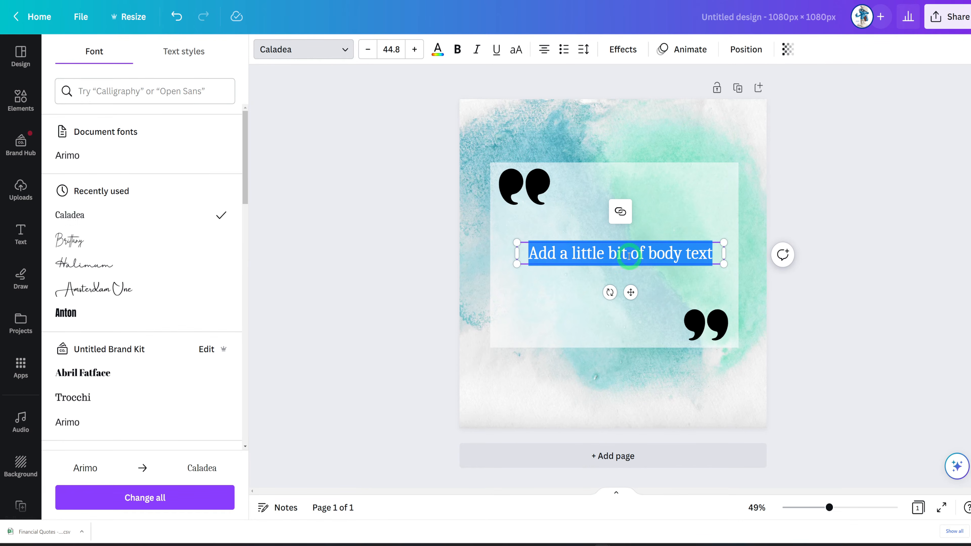
pyautogui.click(627, 246)
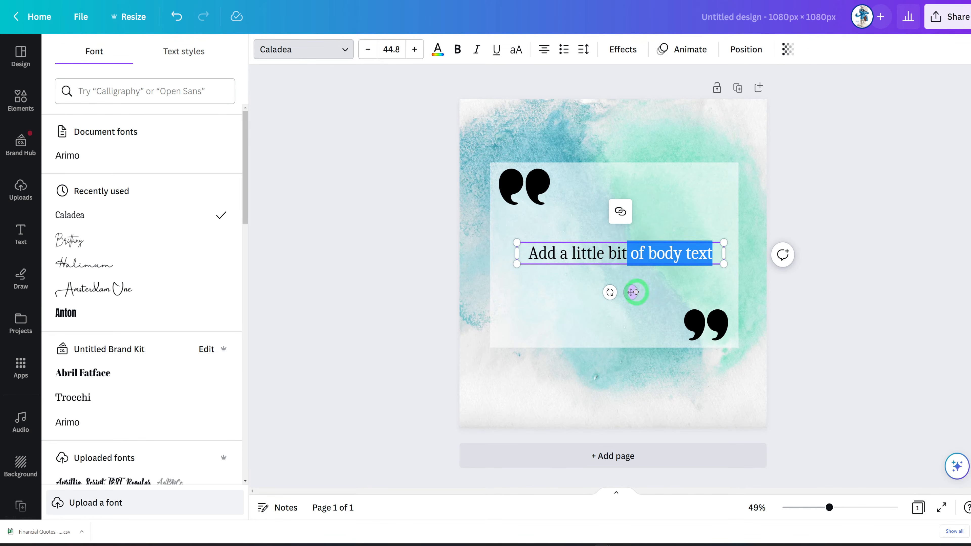
pyautogui.moveTo(631, 291); pyautogui.dragTo(632, 282)
# Place a copy of the body text below the white rectangle.
pyautogui.click(635, 232)
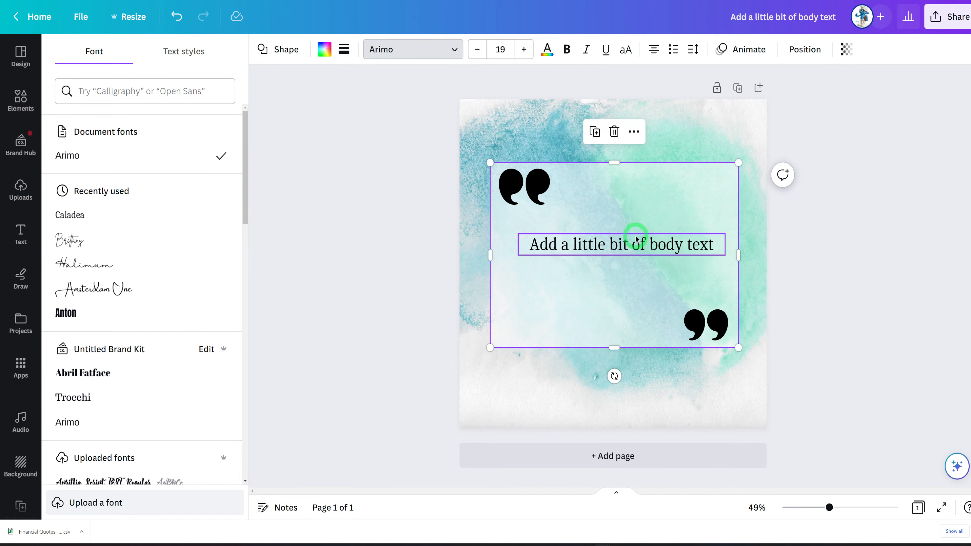
pyautogui.click(636, 237)
pyautogui.moveTo(636, 238); pyautogui.dragTo(618, 374)
# Set the lower text's font to Amsterdam One and shrink it to size 37.7.
pyautogui.doubleClick(619, 375)
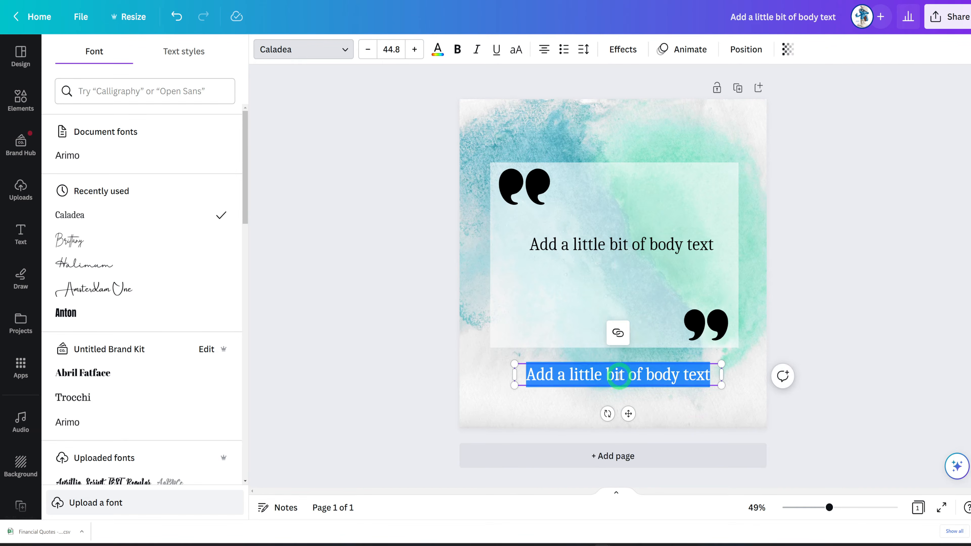
pyautogui.click(99, 290)
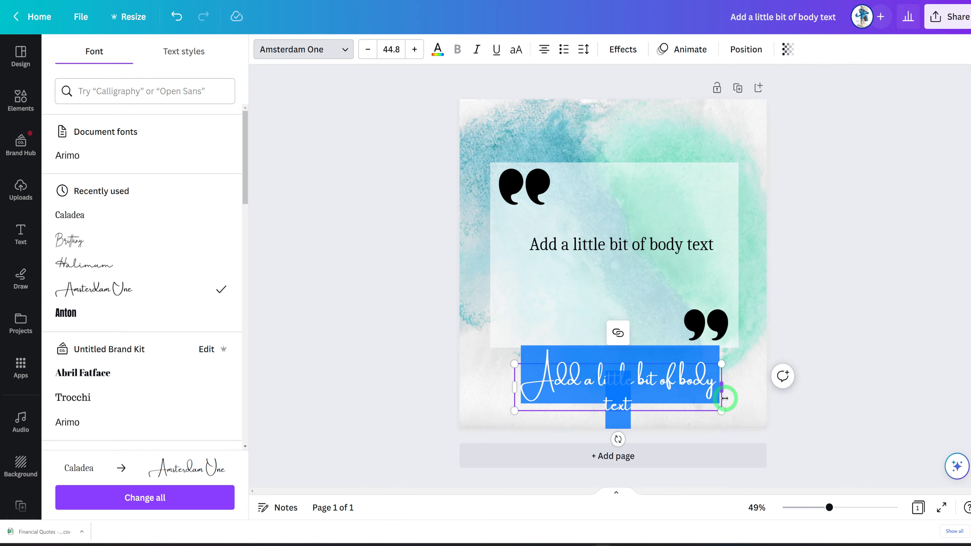
pyautogui.moveTo(722, 411); pyautogui.dragTo(688, 402)
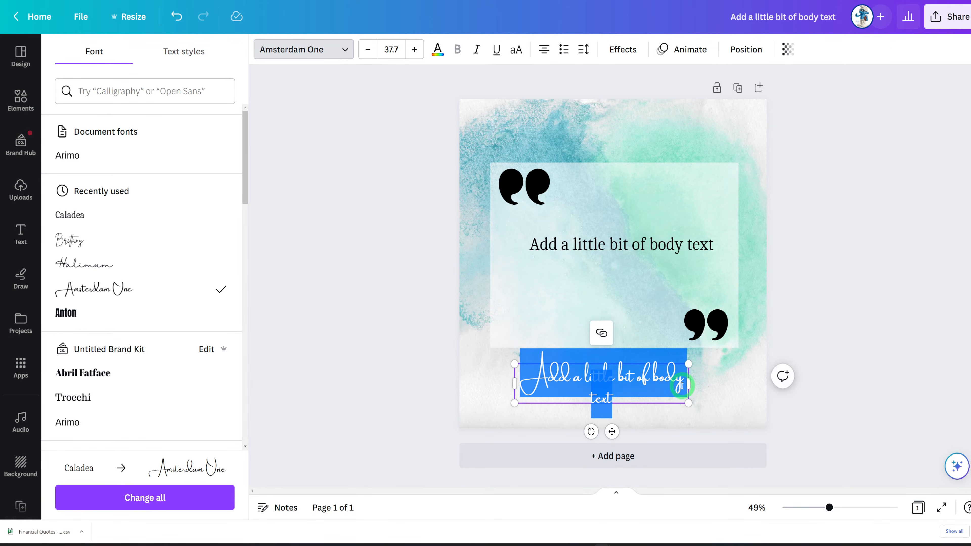
# Replace the lower text's wording with "Author".
pyautogui.doubleClick(625, 382)
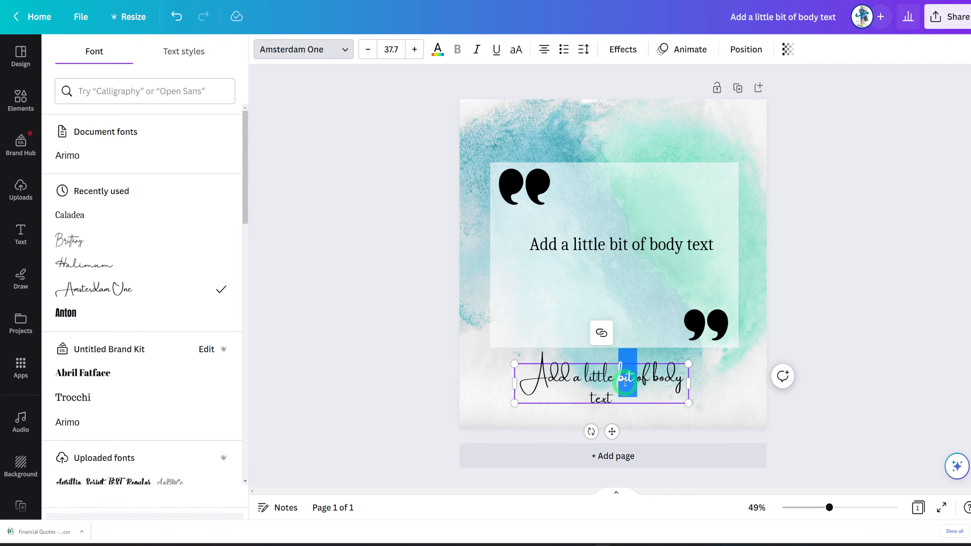
pyautogui.tripleClick(580, 384)
pyautogui.write('Author')
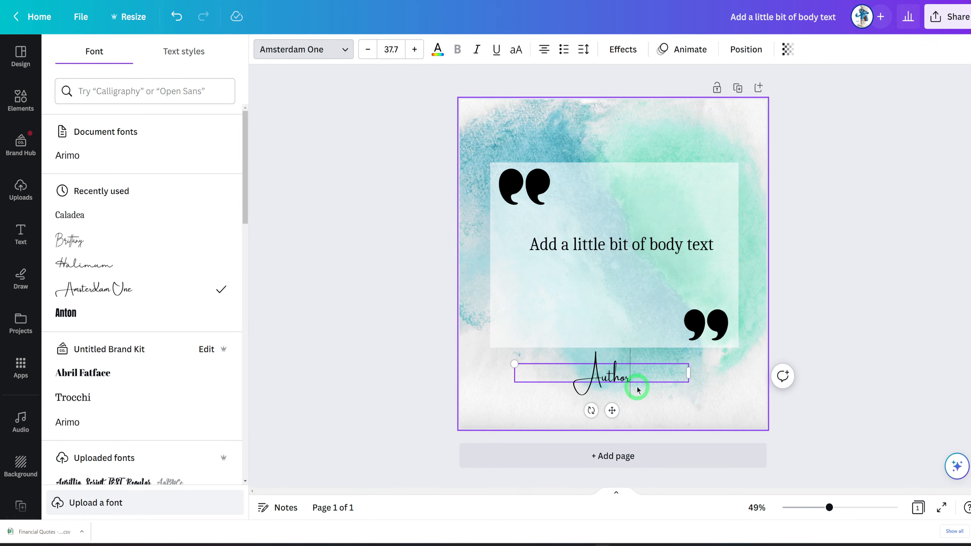
# Realign the rectangle, author text and quote text on the page, and move the lower-right quotation marks up slightly.
pyautogui.click(642, 245)
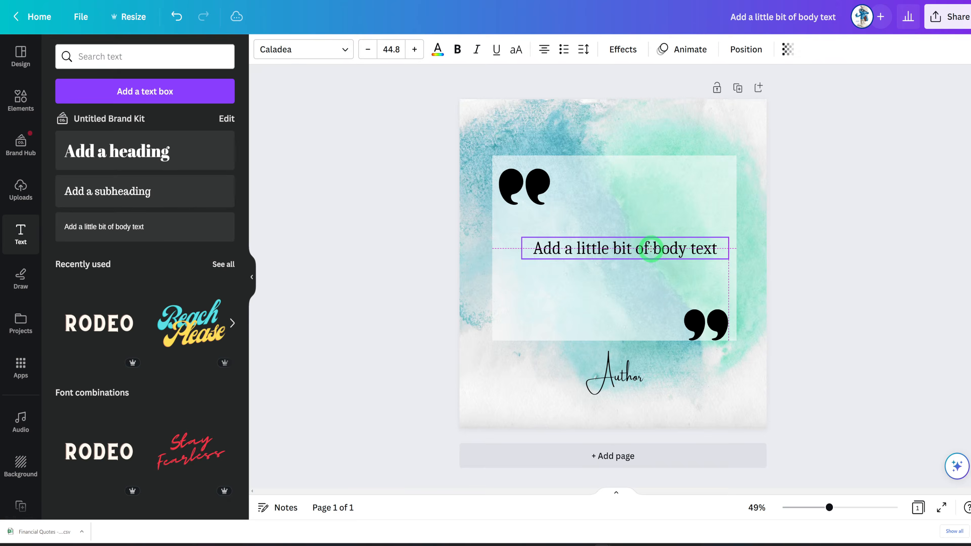
pyautogui.click(714, 328)
pyautogui.click(769, 285)
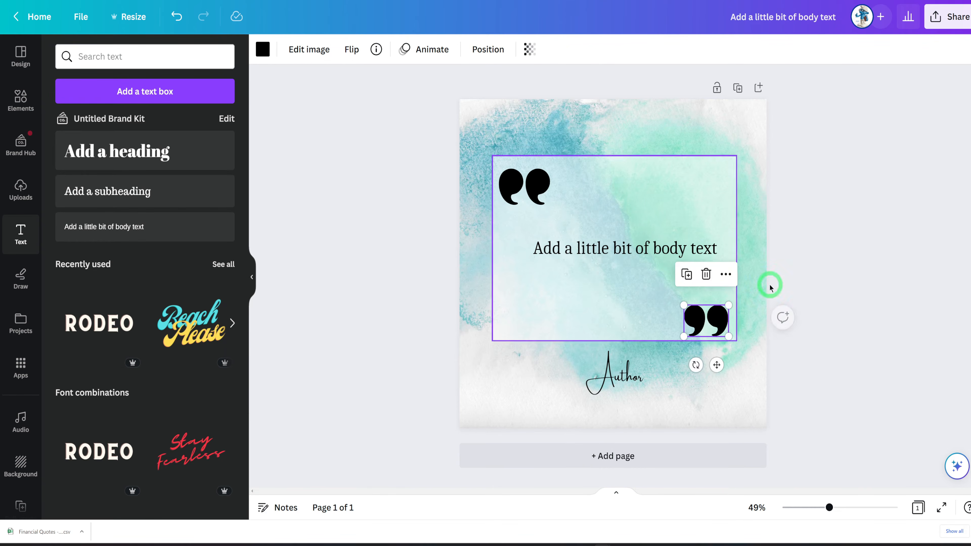
pyautogui.click(827, 217)
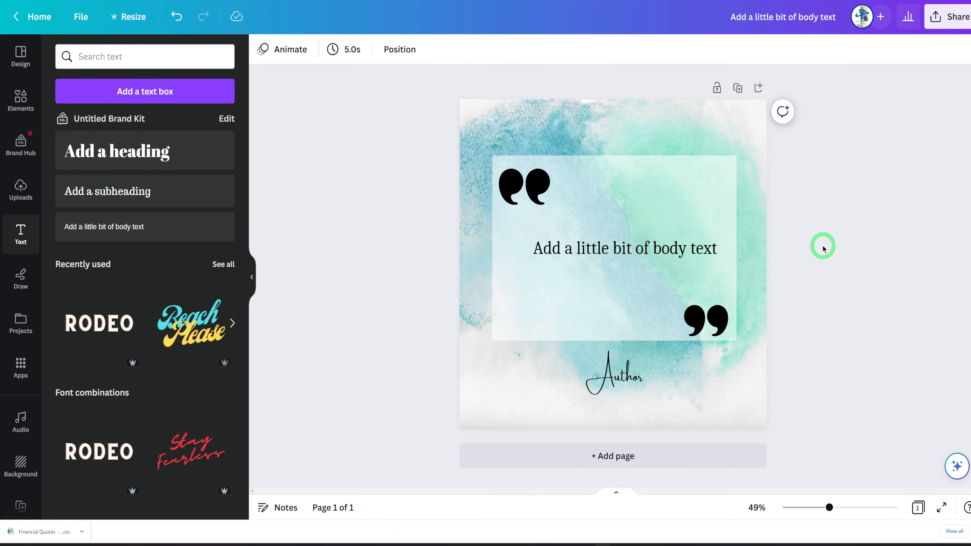
# Upload the Financial Quotes CSV from the Downloads folder as the Bulk create data.
pyautogui.click(658, 250)
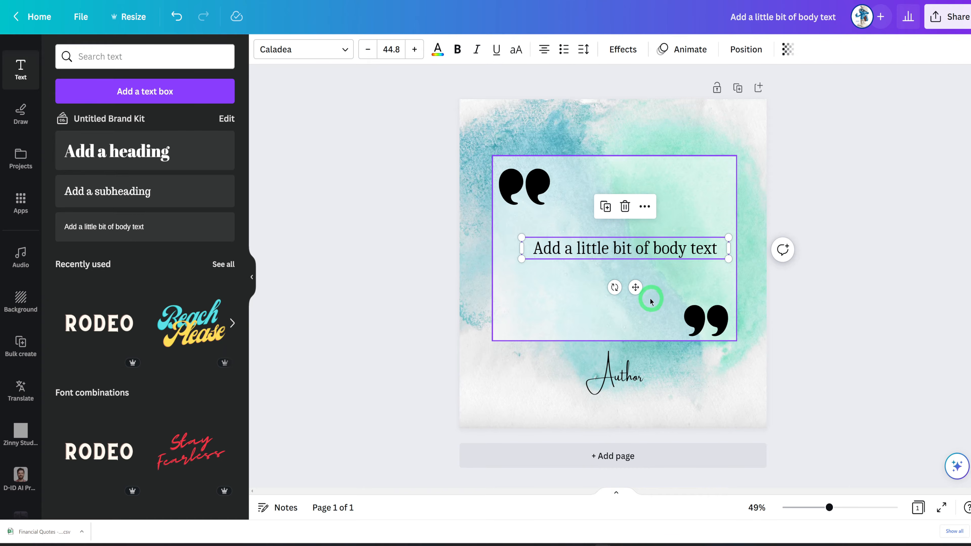
pyautogui.click(21, 350)
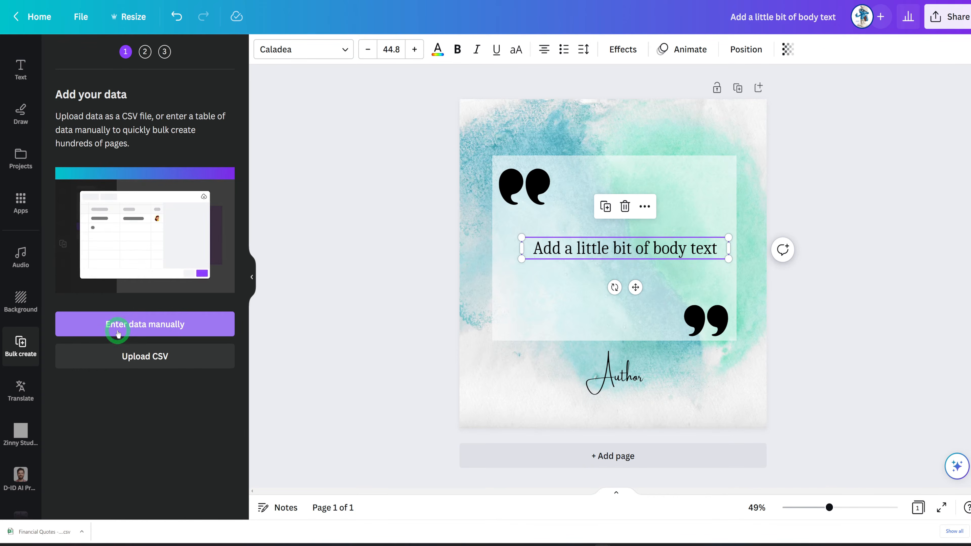
pyautogui.click(157, 363)
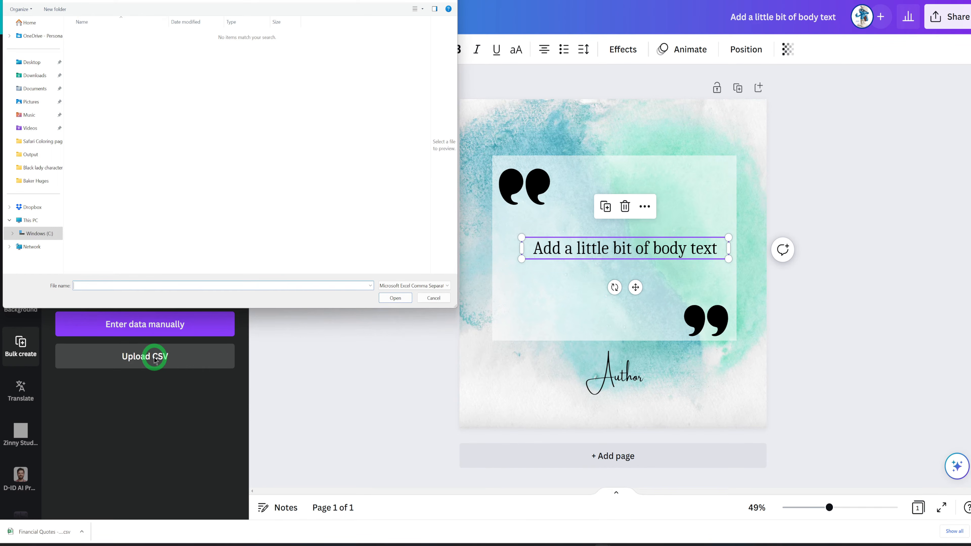
pyautogui.click(34, 75)
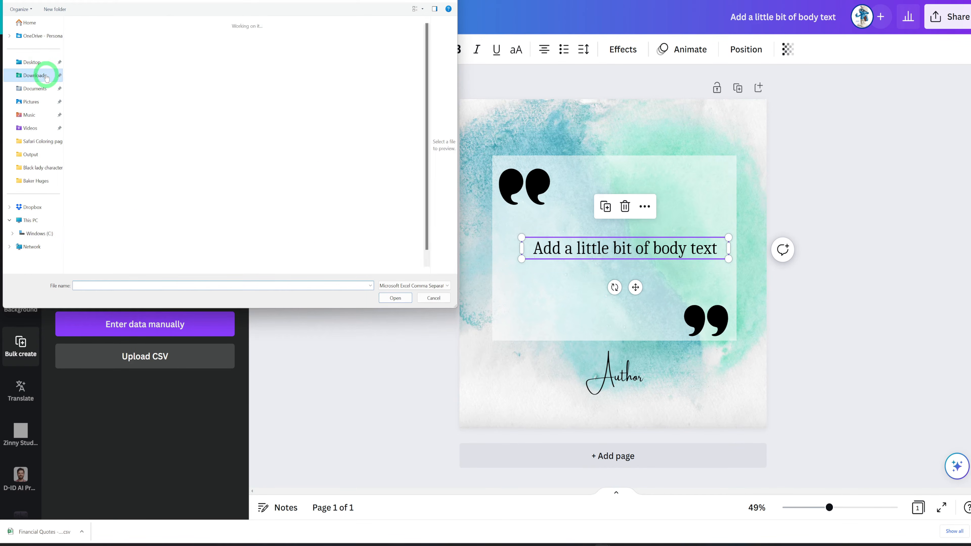
pyautogui.click(119, 41)
pyautogui.click(396, 298)
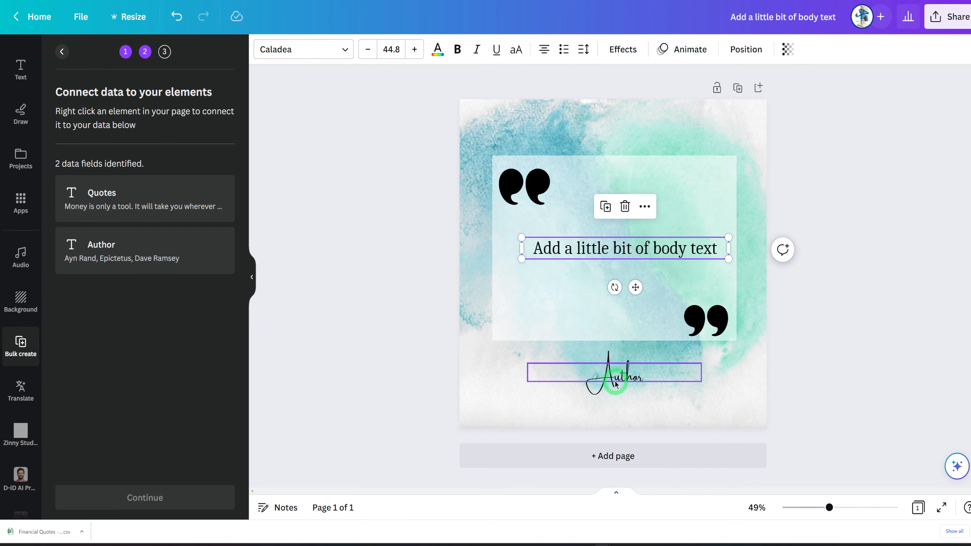
# Connect the text box inside the rectangle to the Quotes data field.
pyautogui.doubleClick(702, 251)
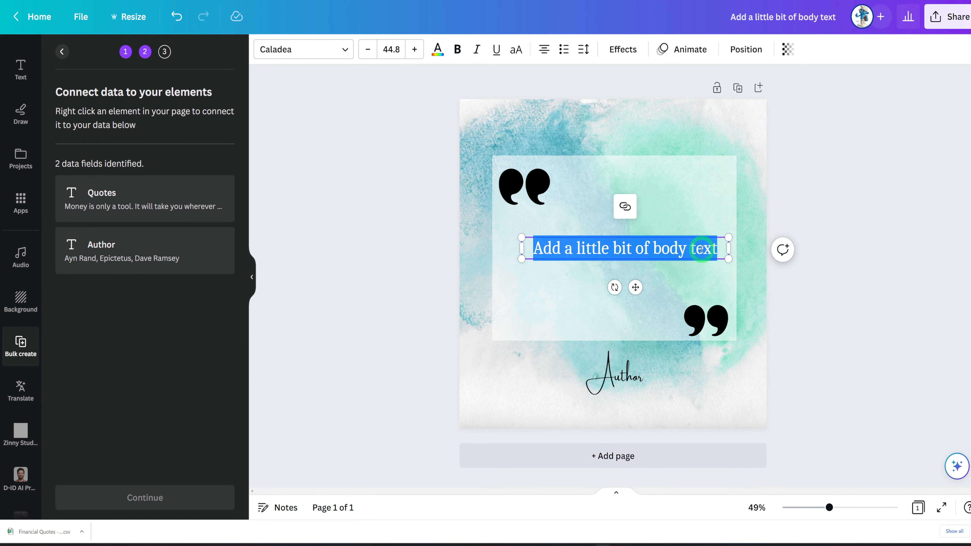
pyautogui.click(693, 284)
pyautogui.click(685, 248)
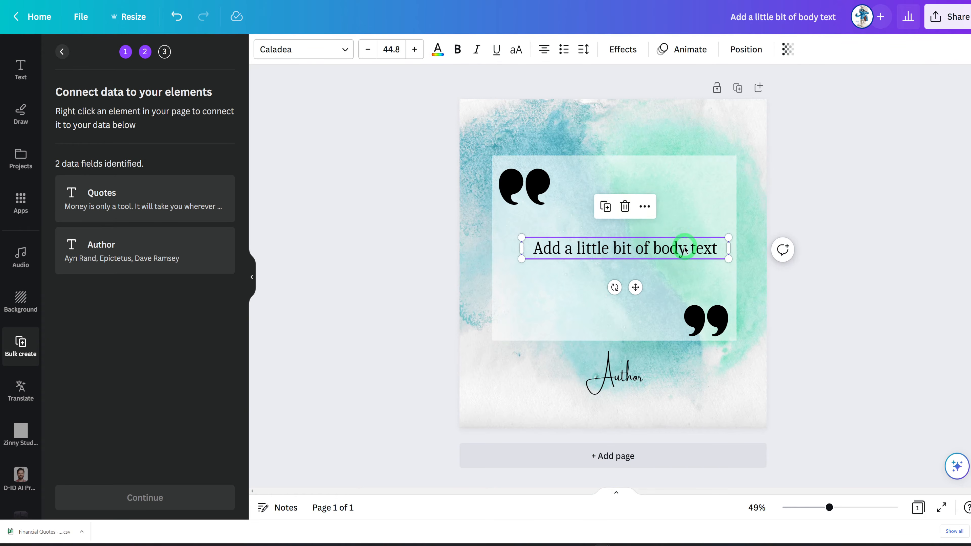
pyautogui.click(645, 208)
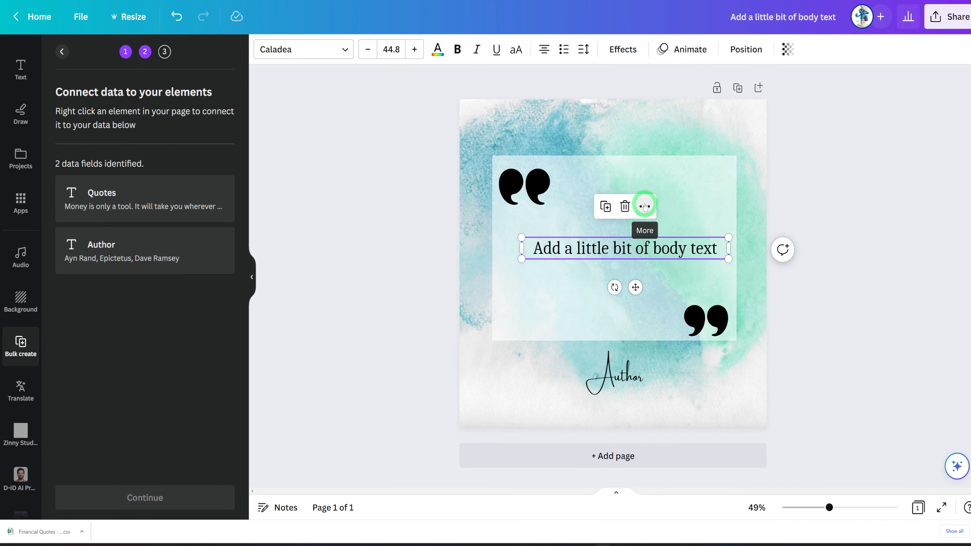
pyautogui.moveTo(685, 285)
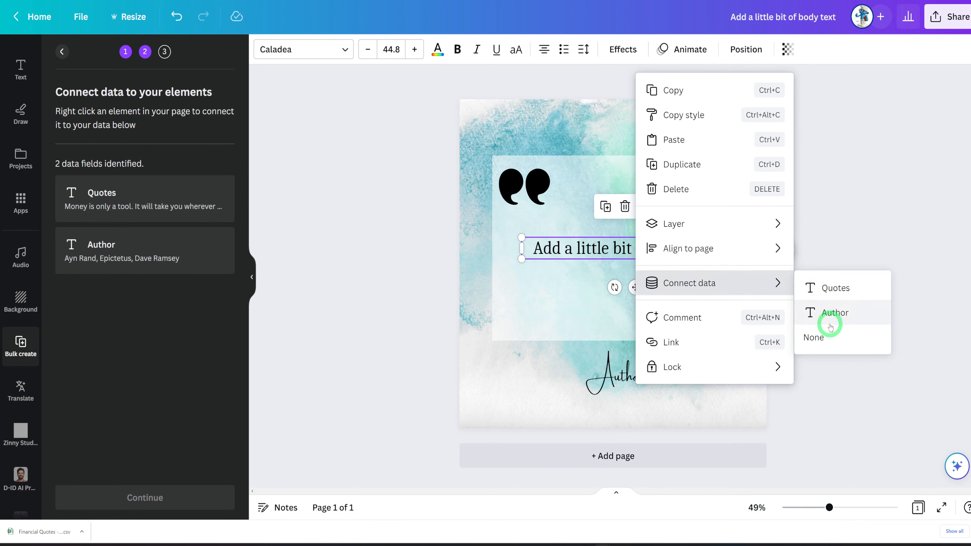
pyautogui.click(836, 290)
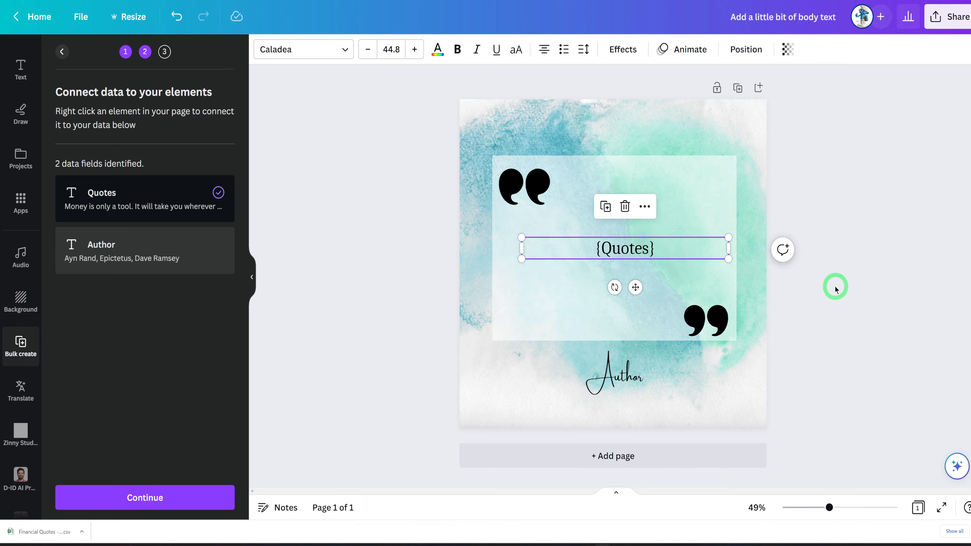
# Connect the author text box below the rectangle to the Author data field.
pyautogui.click(629, 376)
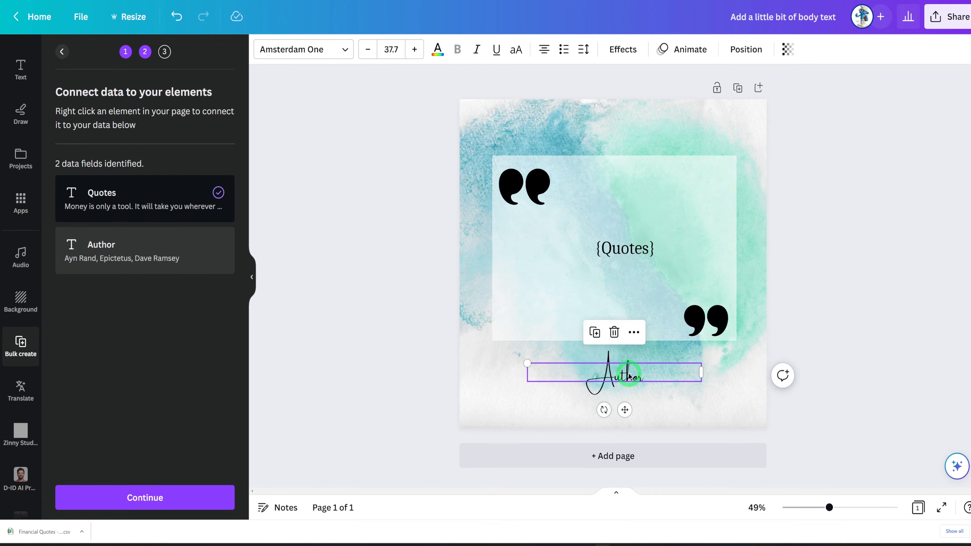
pyautogui.click(638, 334)
pyautogui.moveTo(679, 263)
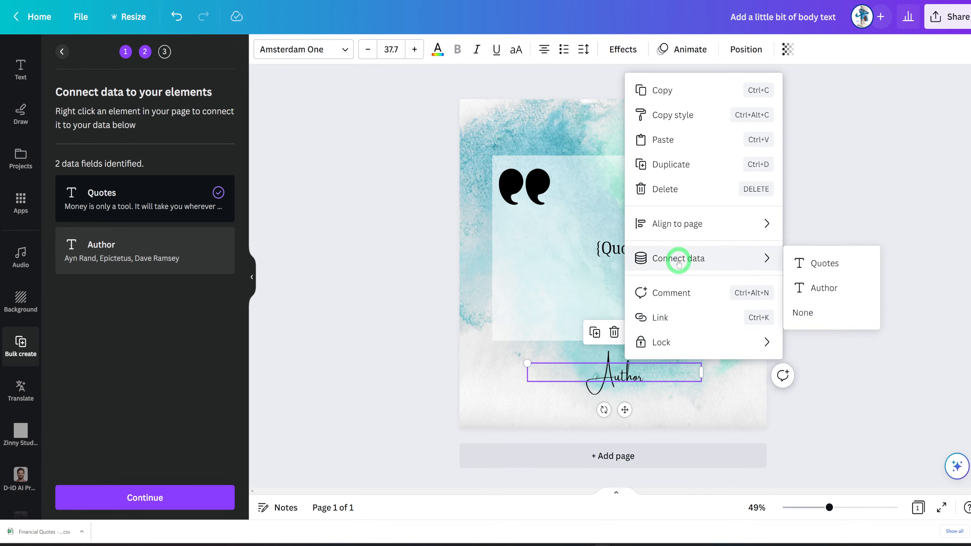
pyautogui.click(825, 289)
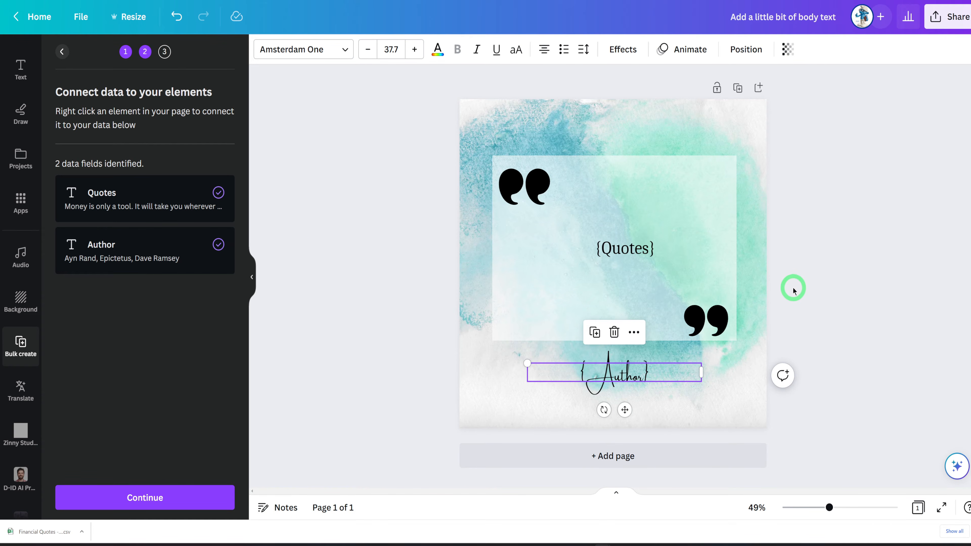
# Continue to applying the data, exclude entry 26 from the list, and generate the 25 pages.
pyautogui.click(159, 505)
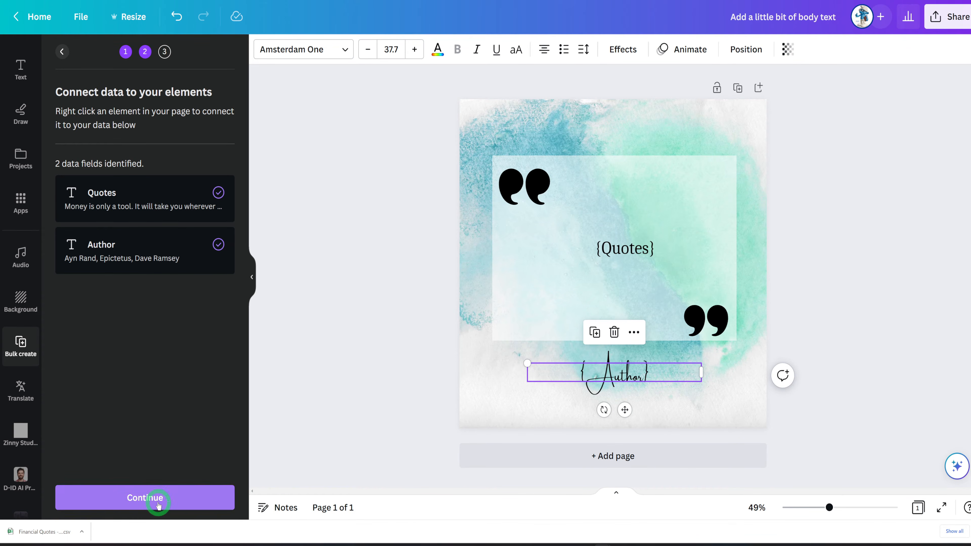
pyautogui.scroll(-2, 156, 318)
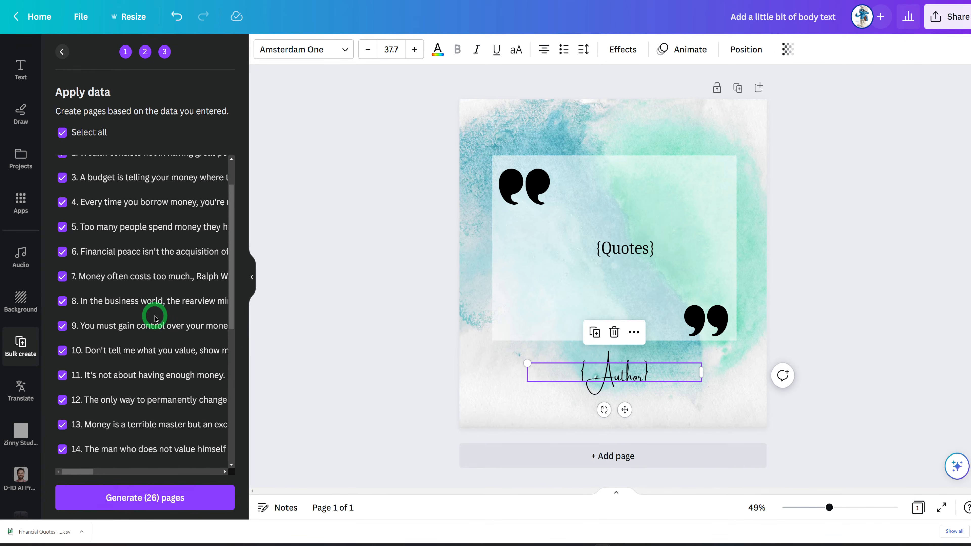
pyautogui.scroll(-5, 155, 318)
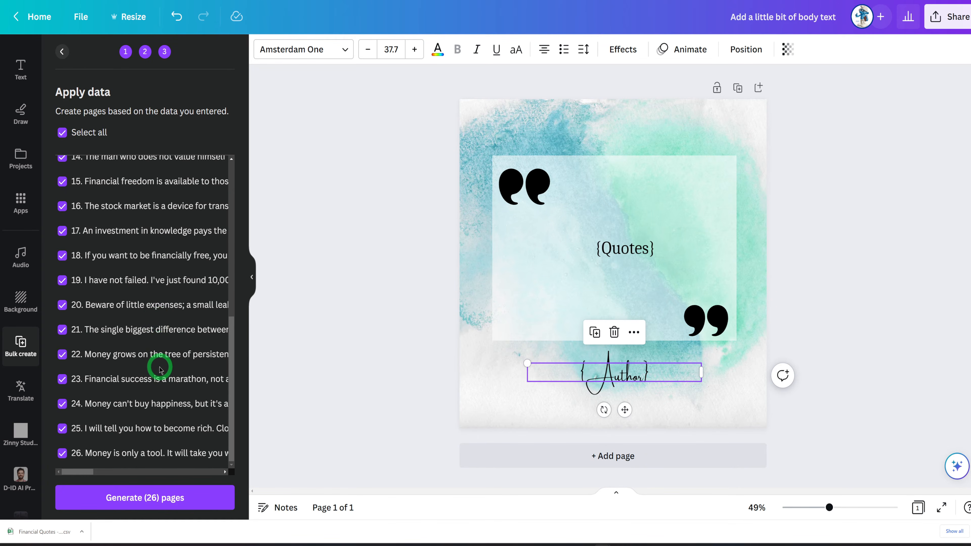
pyautogui.scroll(7, 159, 365)
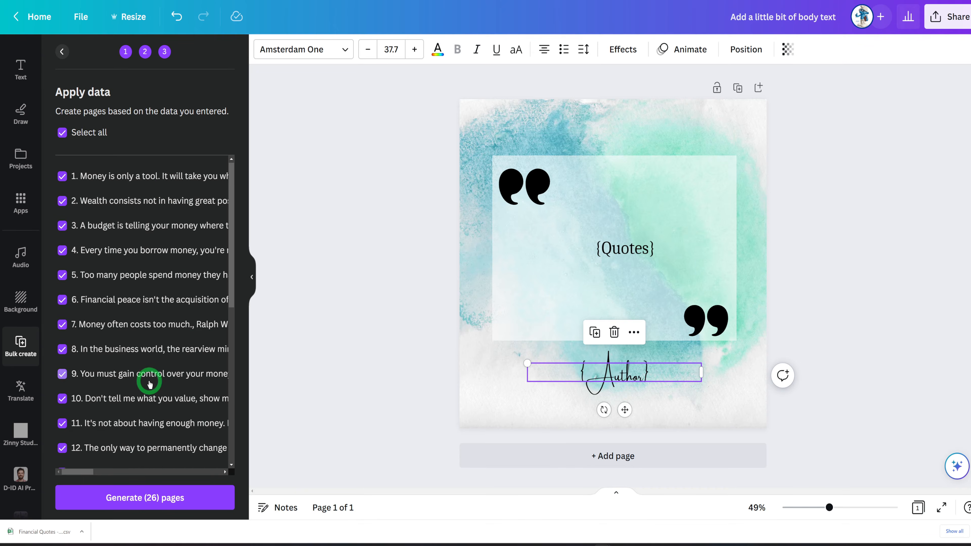
pyautogui.scroll(-7, 148, 382)
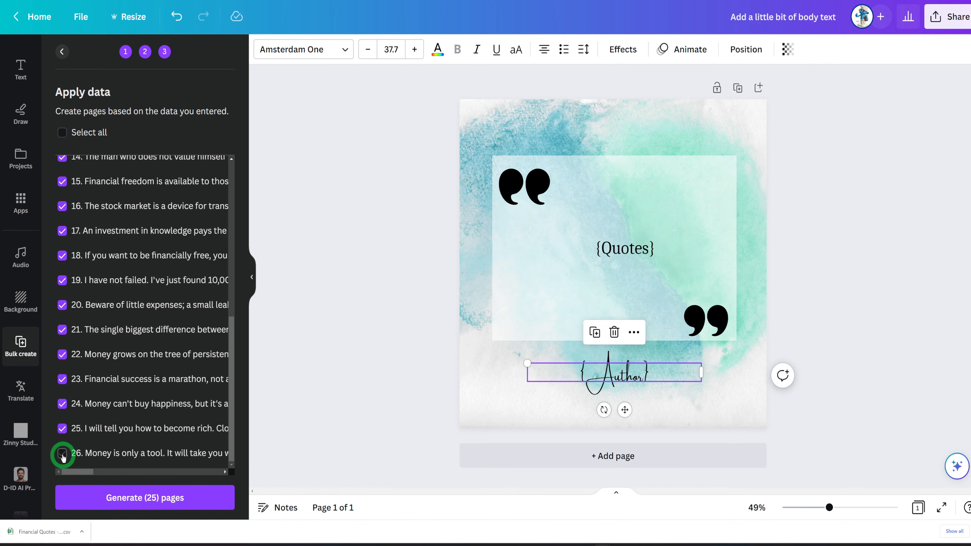
pyautogui.scroll(7, 126, 405)
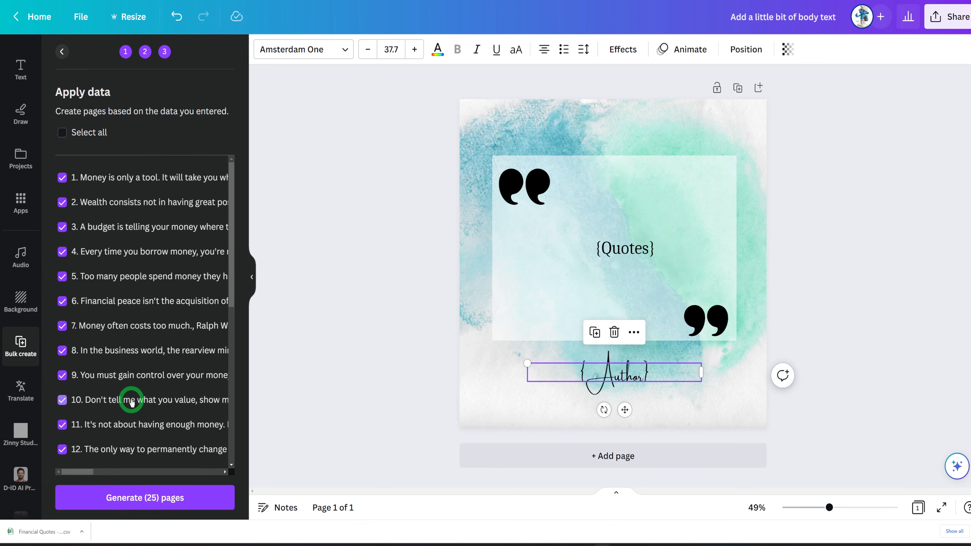
pyautogui.click(144, 504)
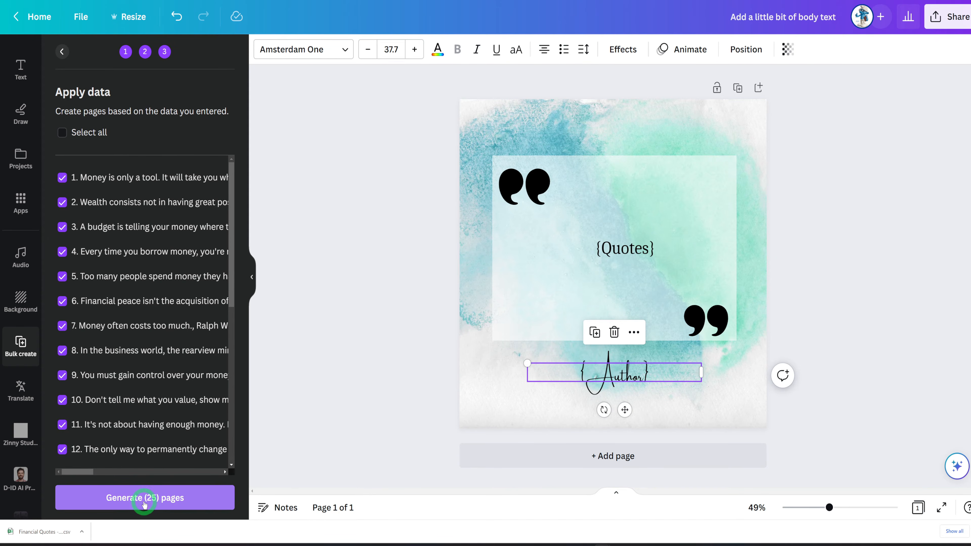
pyautogui.click(169, 504)
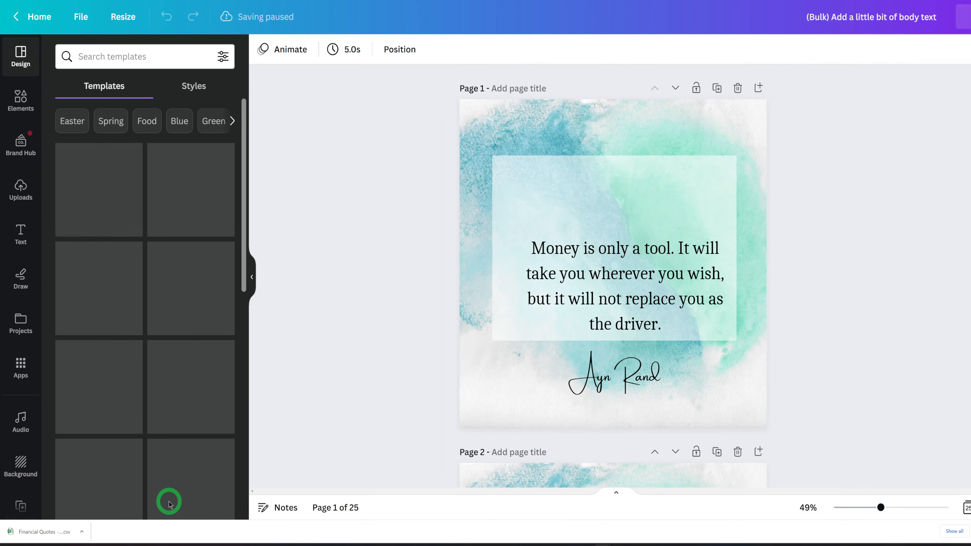
# Review the generated quote pages, checking how each quote fits the rectangle, quotation marks and author name.
pyautogui.scroll(-10, 784, 358)
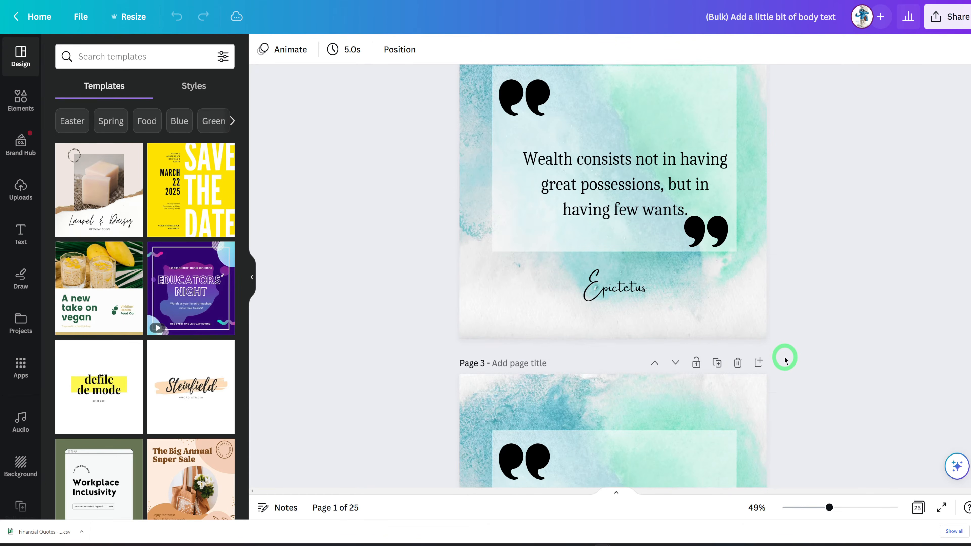
pyautogui.scroll(-6, 785, 357)
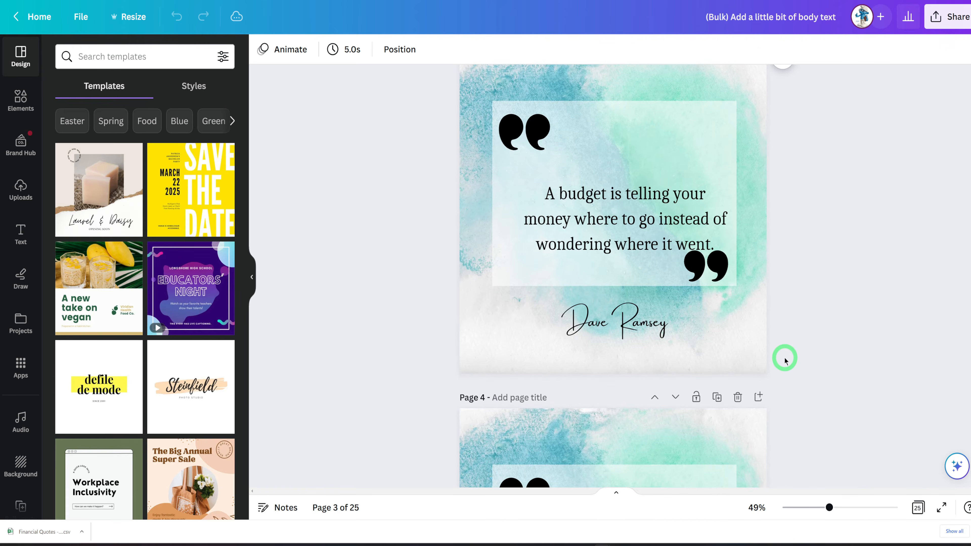
pyautogui.scroll(-10, 784, 360)
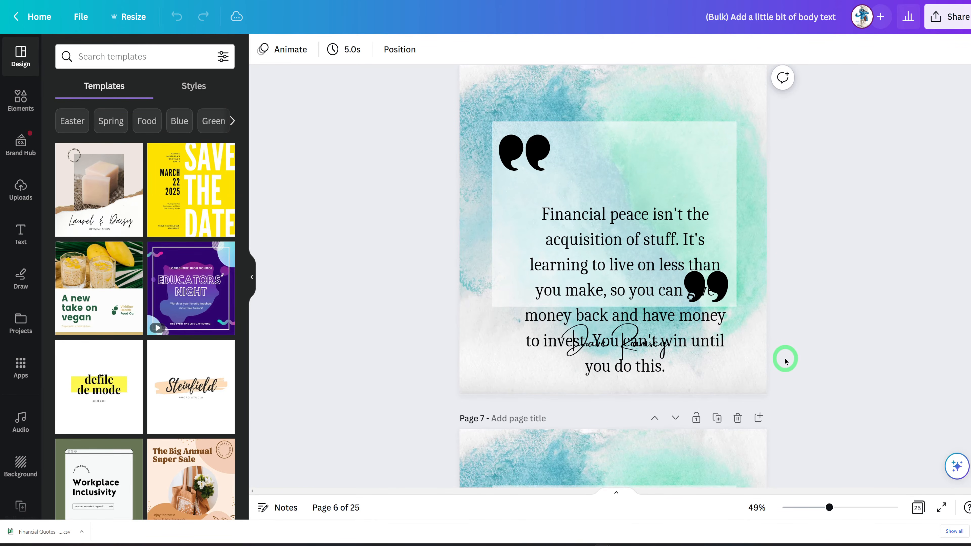
pyautogui.scroll(-5, 785, 360)
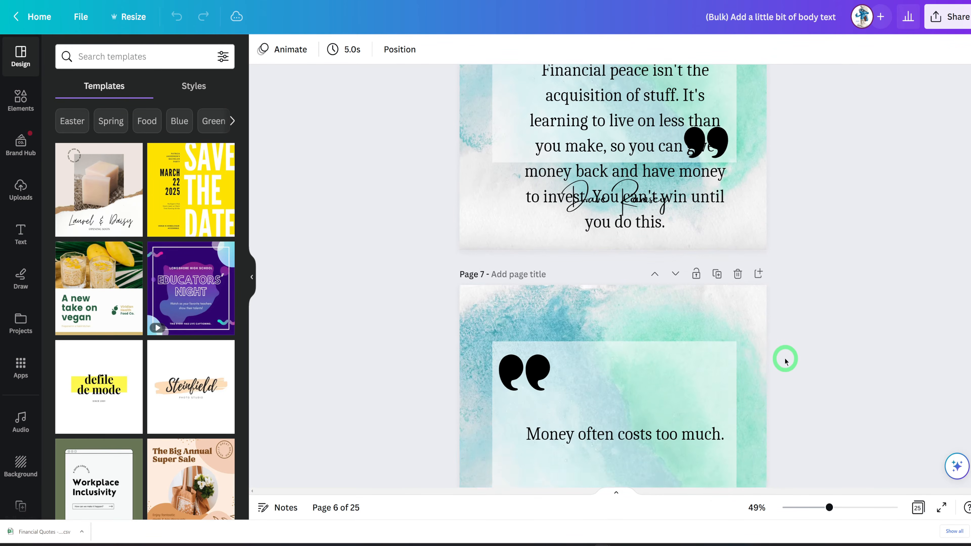
pyautogui.scroll(3, 784, 361)
pyautogui.scroll(-6, 784, 360)
pyautogui.scroll(4, 784, 360)
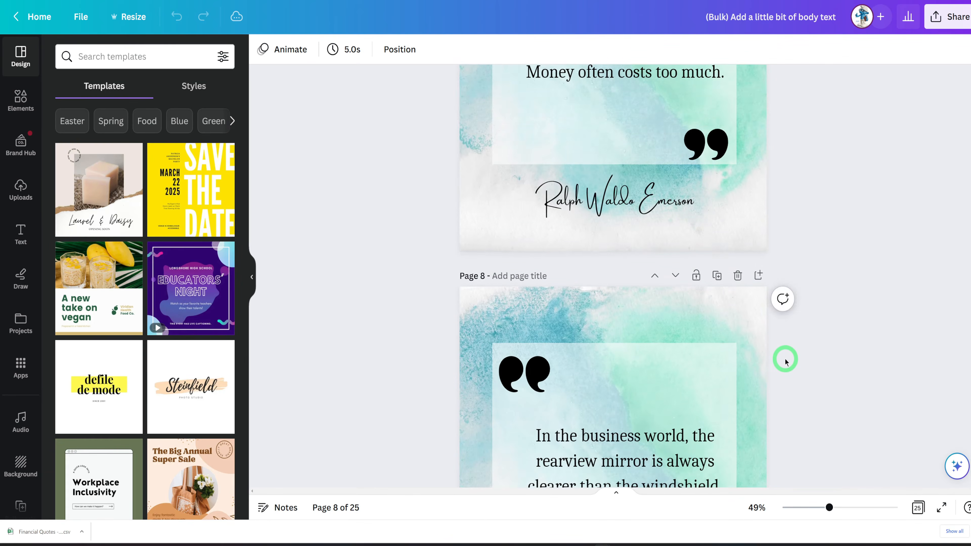
pyautogui.scroll(4, 785, 360)
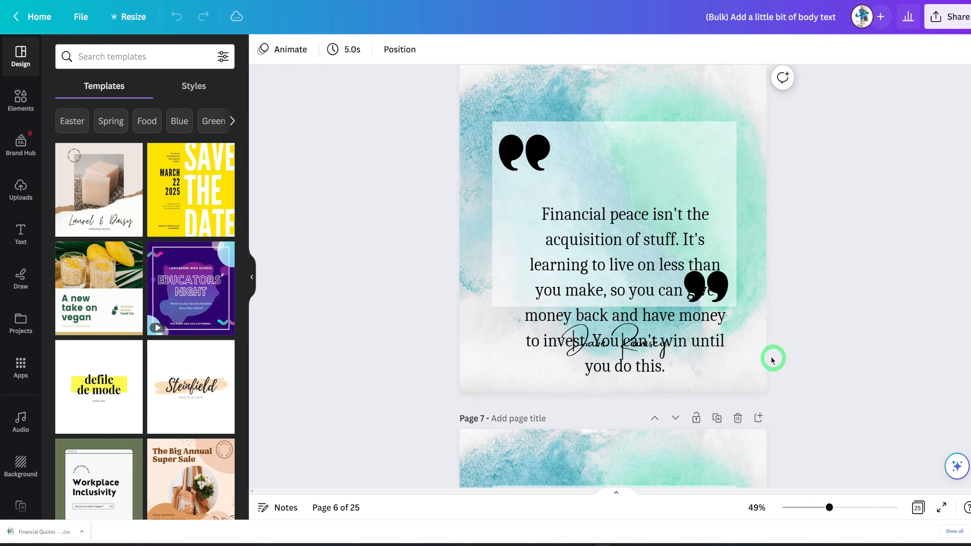
pyautogui.scroll(-20, 731, 390)
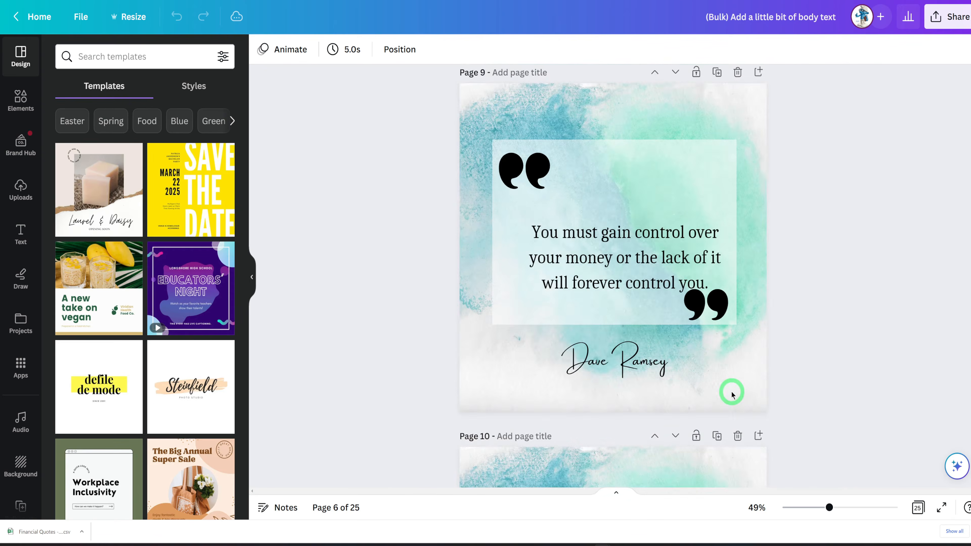
pyautogui.scroll(-18, 733, 394)
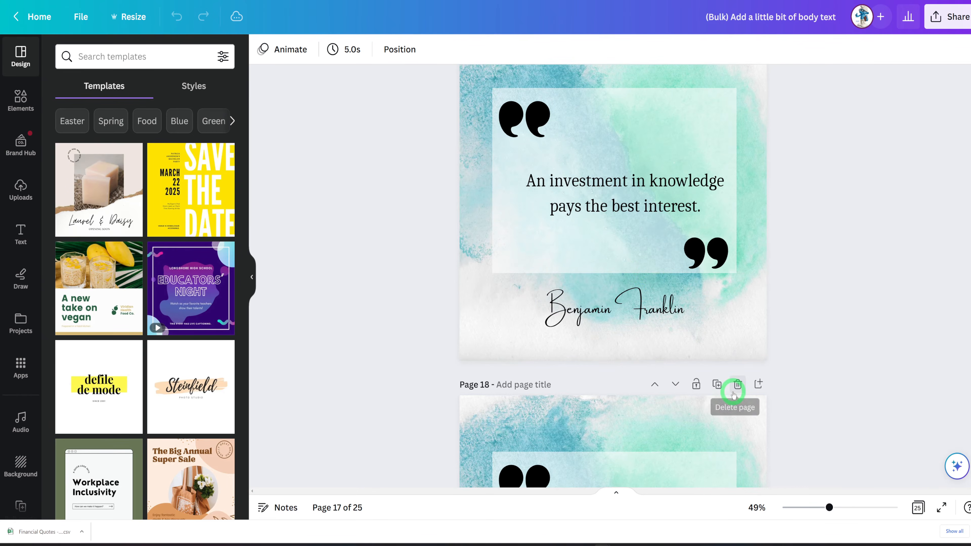
pyautogui.scroll(-5, 718, 378)
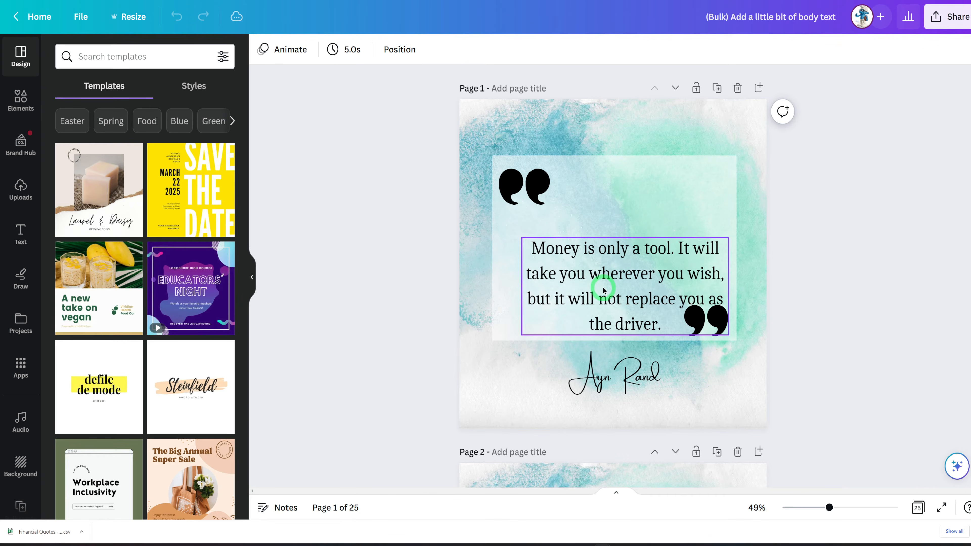
# On page 1, move the quote up and scale it to font size 42.2, then nudge the author name up slightly.
pyautogui.click(604, 291)
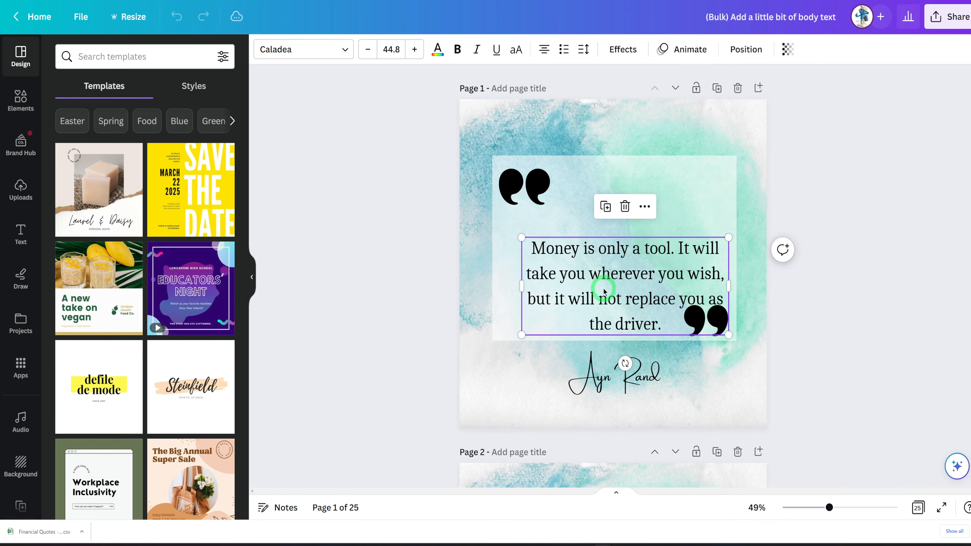
pyautogui.moveTo(604, 291); pyautogui.dragTo(604, 268)
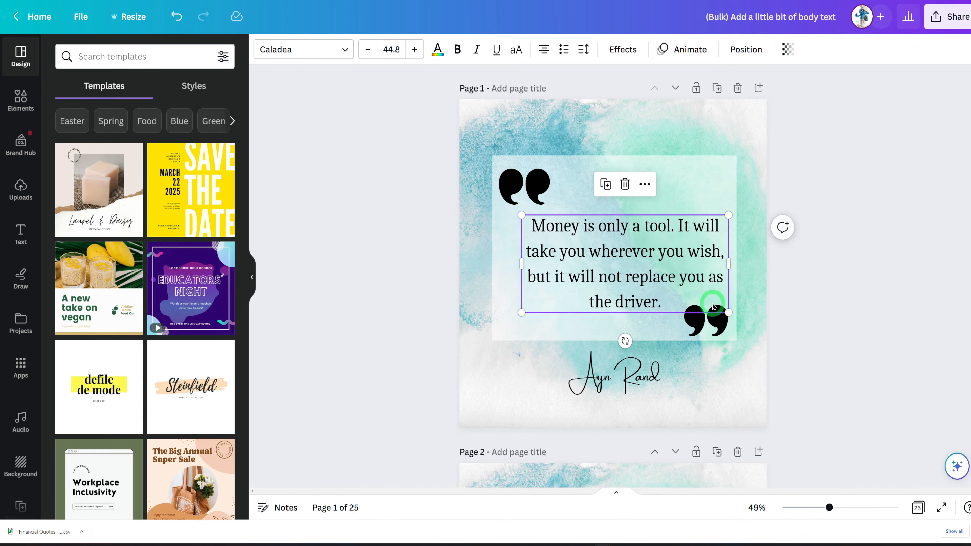
pyautogui.moveTo(721, 310); pyautogui.dragTo(715, 307)
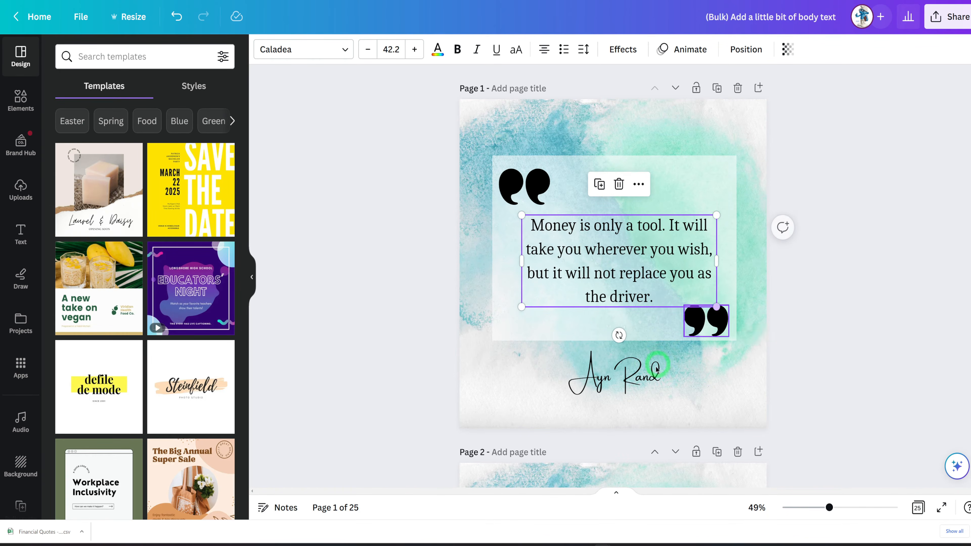
pyautogui.click(642, 385)
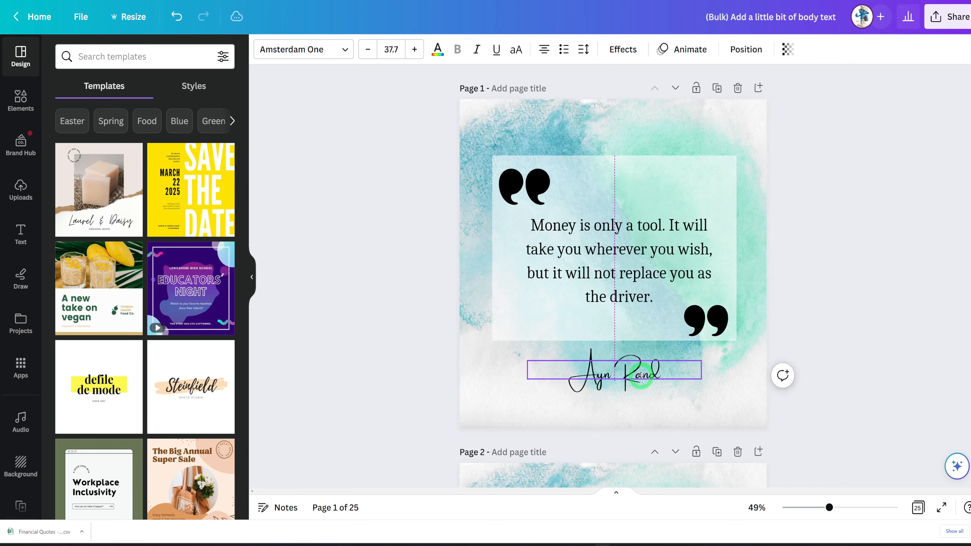
pyautogui.click(786, 267)
# On page 2, move the quote text up clear of the closing quotation marks and adjust the author name's position.
pyautogui.scroll(-6, 819, 334)
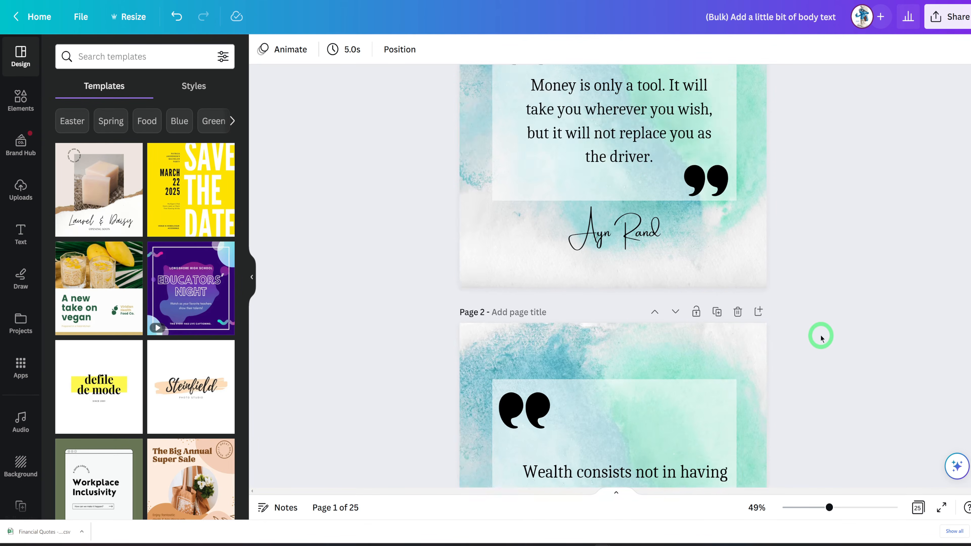
pyautogui.scroll(-1, 652, 387)
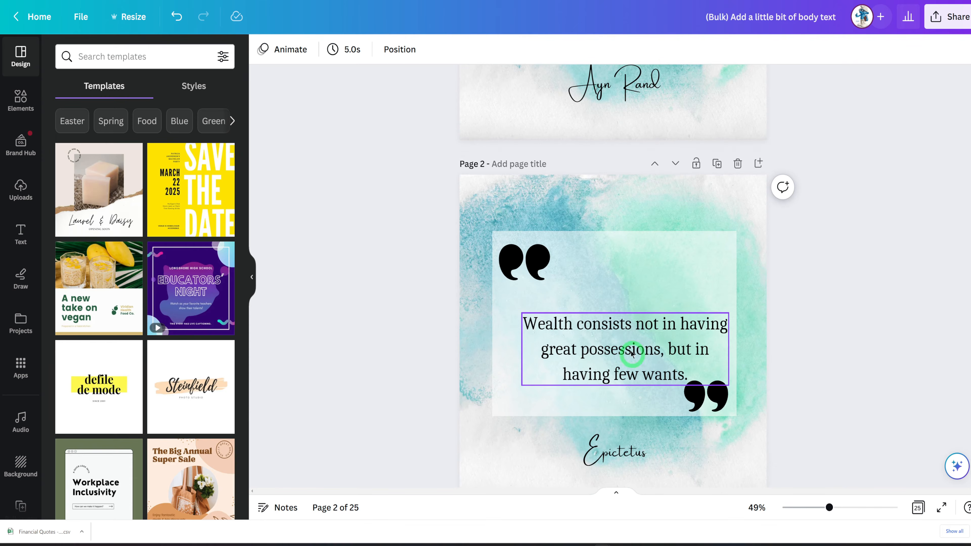
pyautogui.moveTo(627, 344); pyautogui.dragTo(626, 326)
pyautogui.moveTo(632, 454); pyautogui.dragTo(635, 446)
pyautogui.click(826, 341)
# Move the quote texts on pages 3 and 4 up, clear of the closing quotation marks.
pyautogui.scroll(-6, 825, 343)
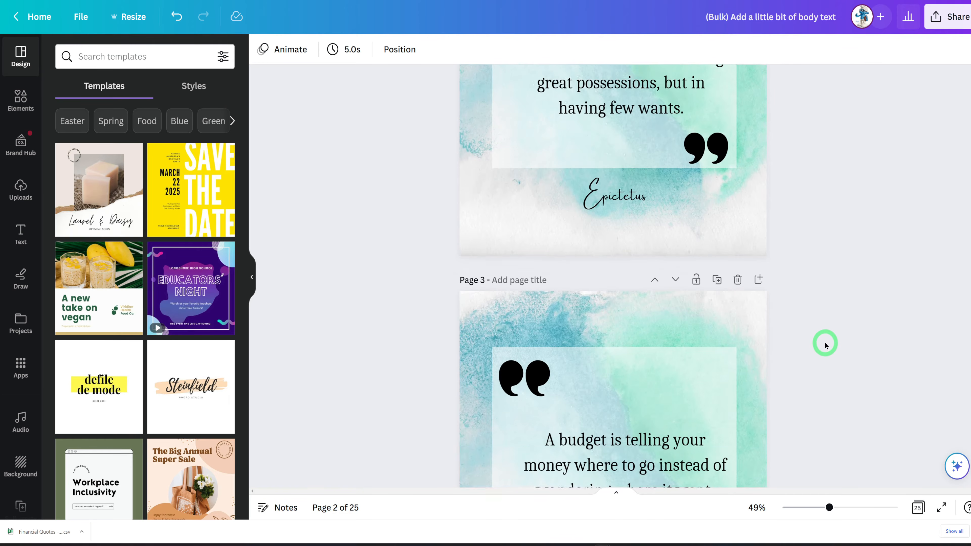
pyautogui.scroll(-5, 825, 343)
pyautogui.scroll(1, 581, 290)
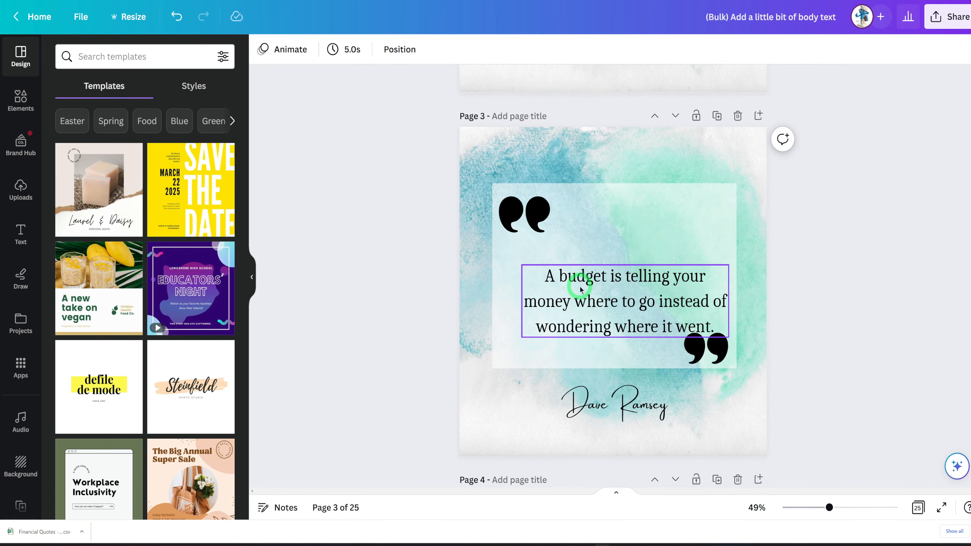
pyautogui.moveTo(580, 289); pyautogui.dragTo(576, 275)
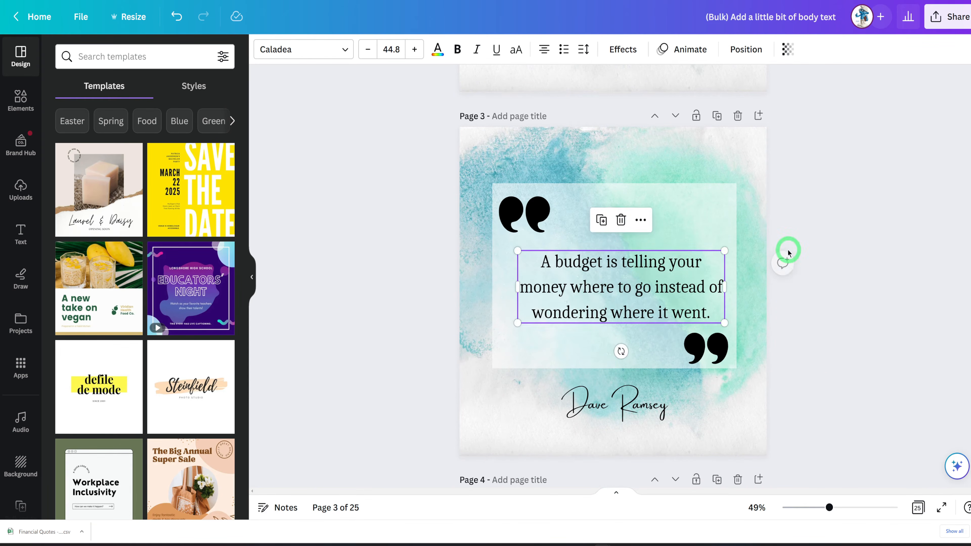
pyautogui.click(788, 252)
pyautogui.scroll(-10, 806, 265)
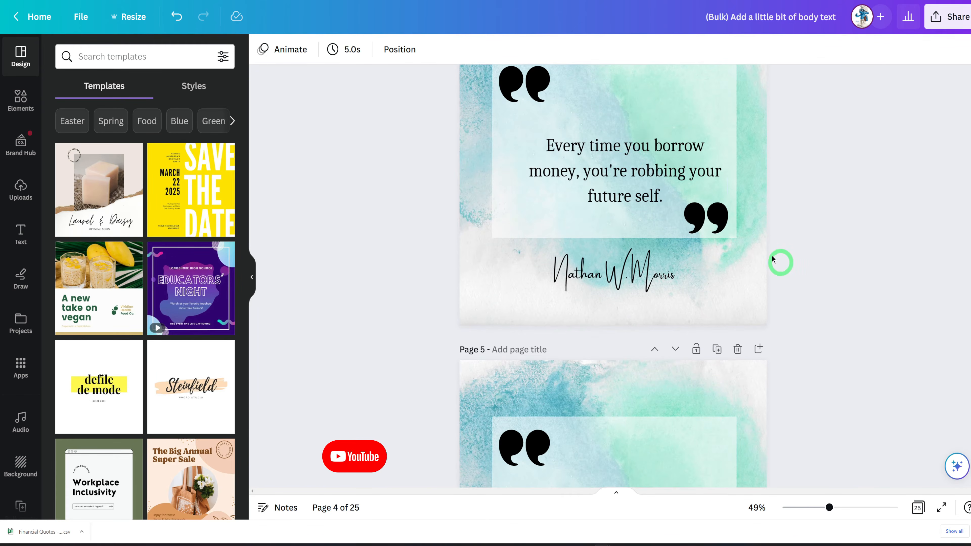
pyautogui.moveTo(626, 159); pyautogui.dragTo(626, 141)
# On page 6, shrink the long quote to font size 32.5 and widen its text box.
pyautogui.scroll(-10, 854, 260)
pyautogui.click(596, 402)
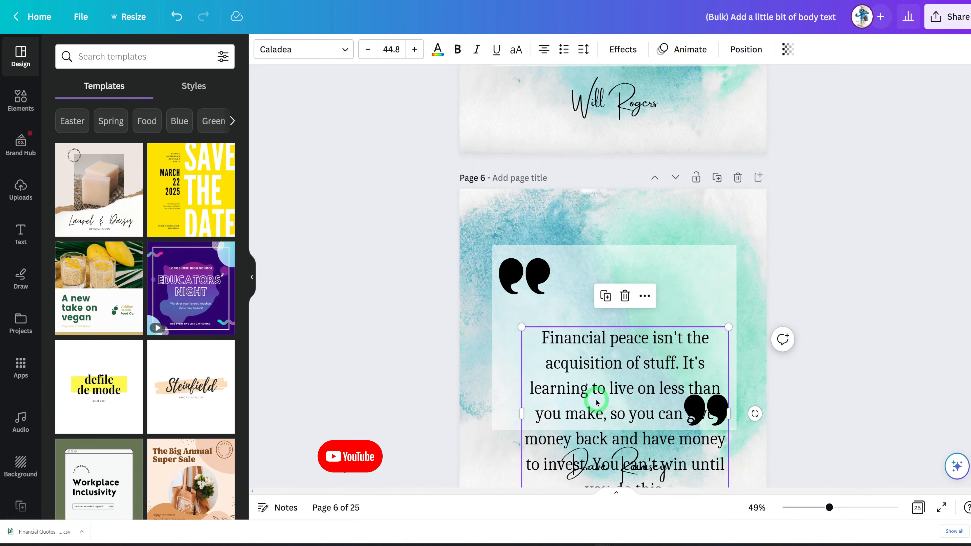
pyautogui.scroll(-3, 611, 391)
pyautogui.click(725, 380)
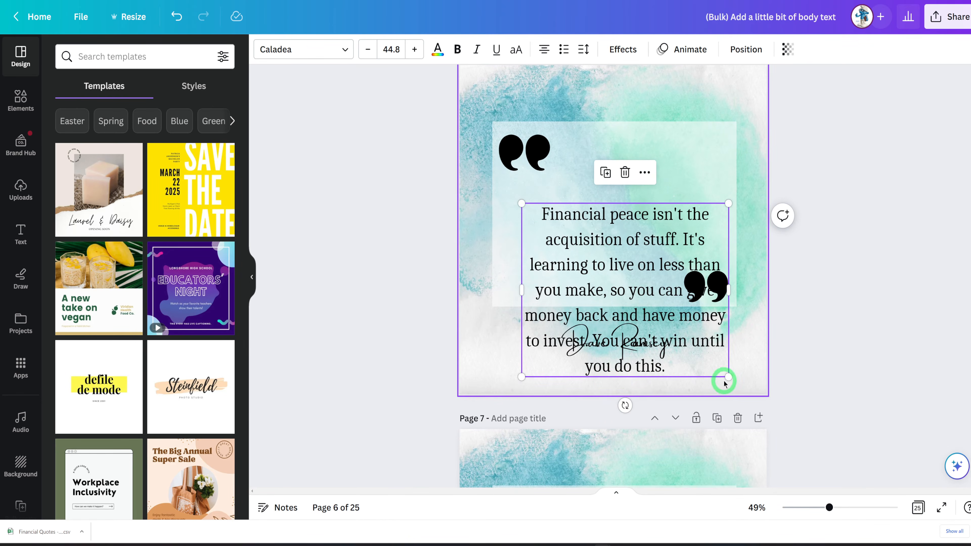
pyautogui.moveTo(726, 384); pyautogui.dragTo(689, 308)
pyautogui.moveTo(675, 268); pyautogui.dragTo(714, 264)
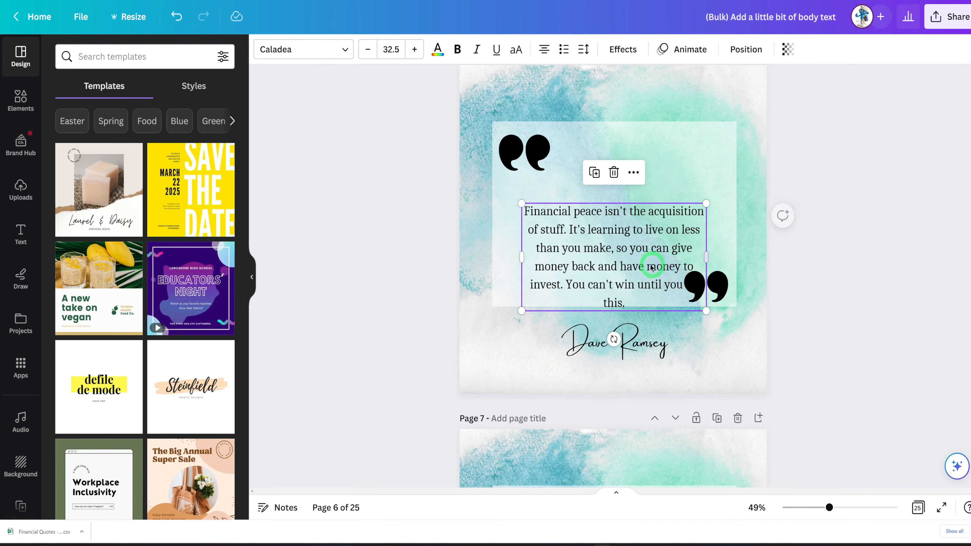
pyautogui.click(802, 328)
# Return to the original template design with the connected data fields and deselect the author text.
pyautogui.scroll(-15, 801, 328)
pyautogui.scroll(5, 802, 328)
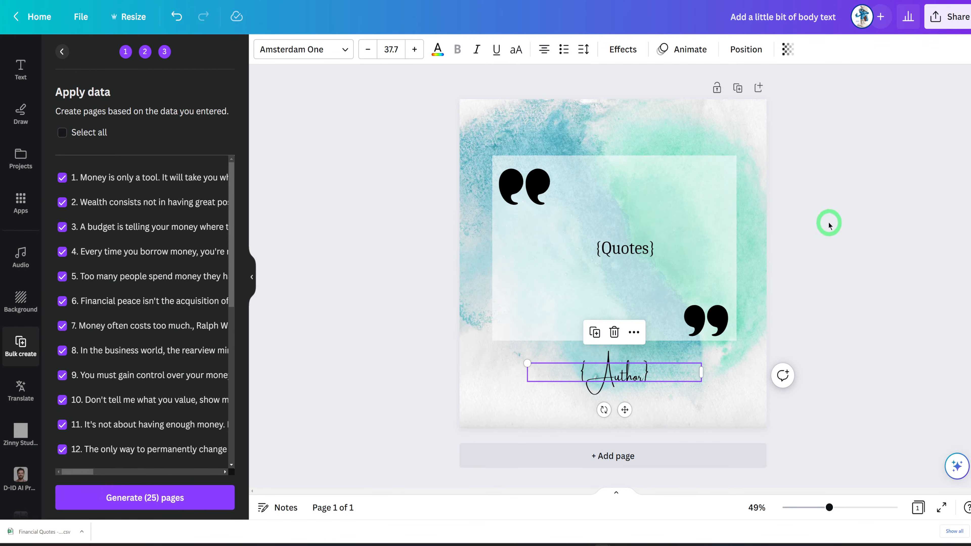
pyautogui.click(826, 229)
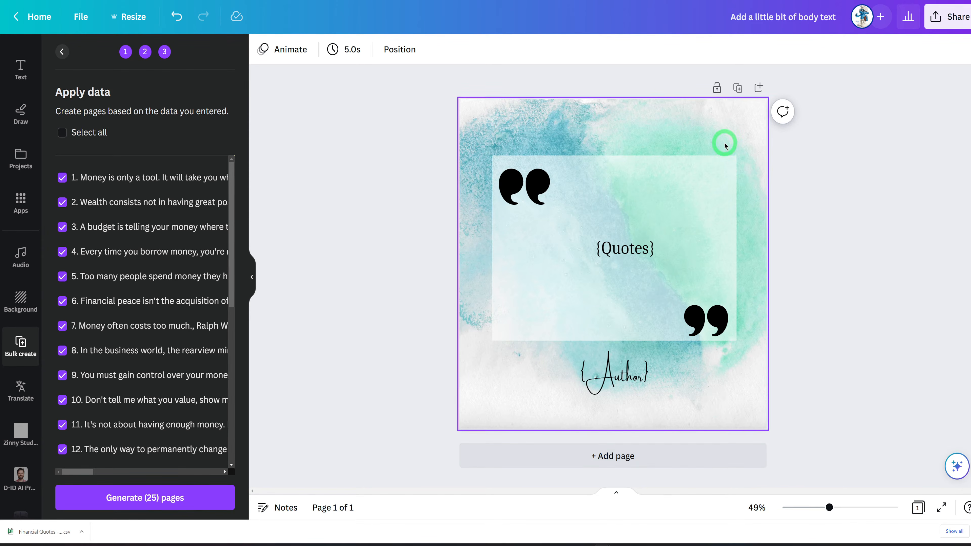
# Create a new blank design with a custom size of 4 × 4 inches.
pyautogui.click(674, 488)
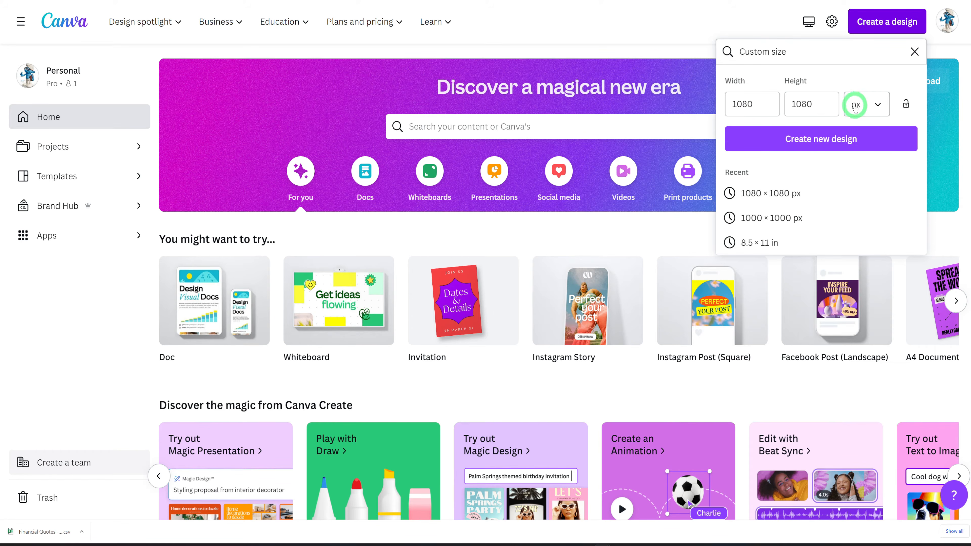
pyautogui.click(874, 103)
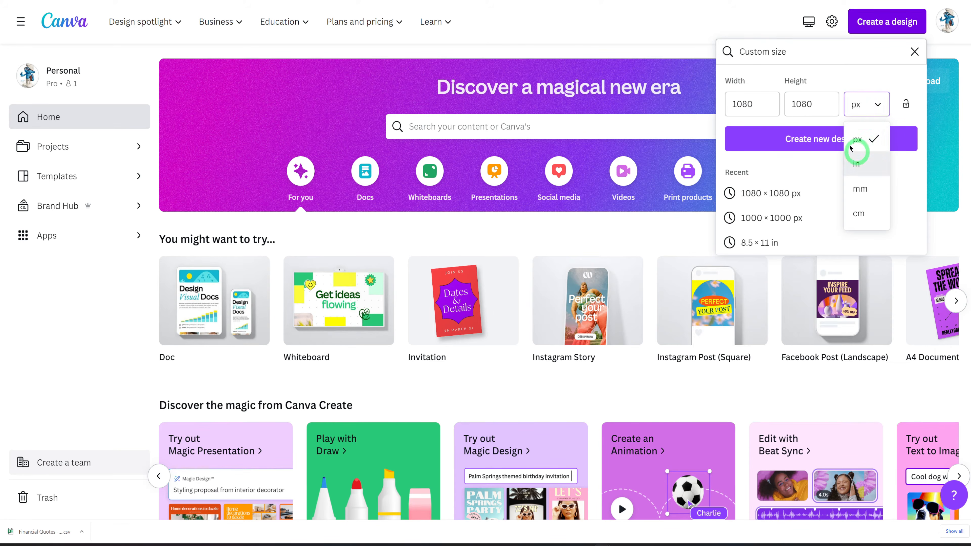
pyautogui.click(868, 164)
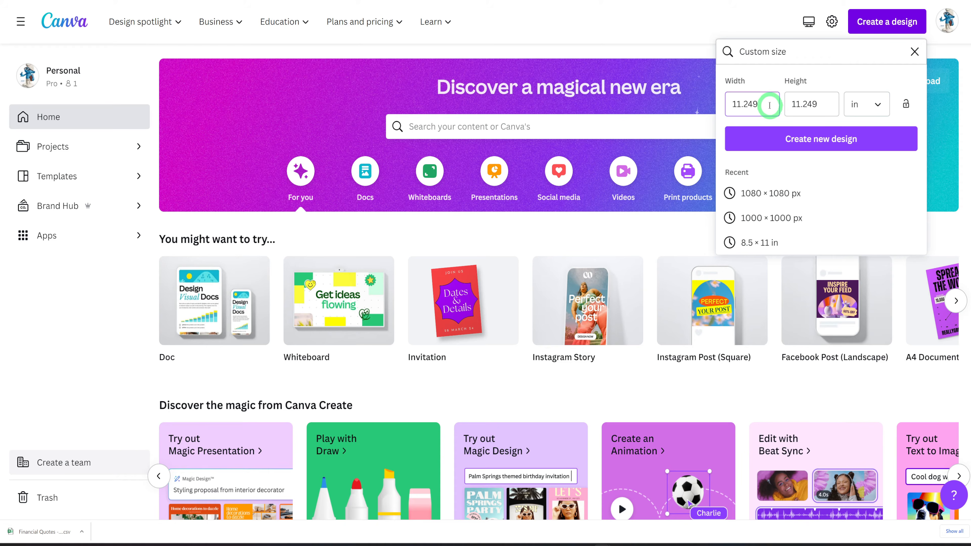
pyautogui.moveTo(769, 105); pyautogui.dragTo(730, 104)
pyautogui.write('4')
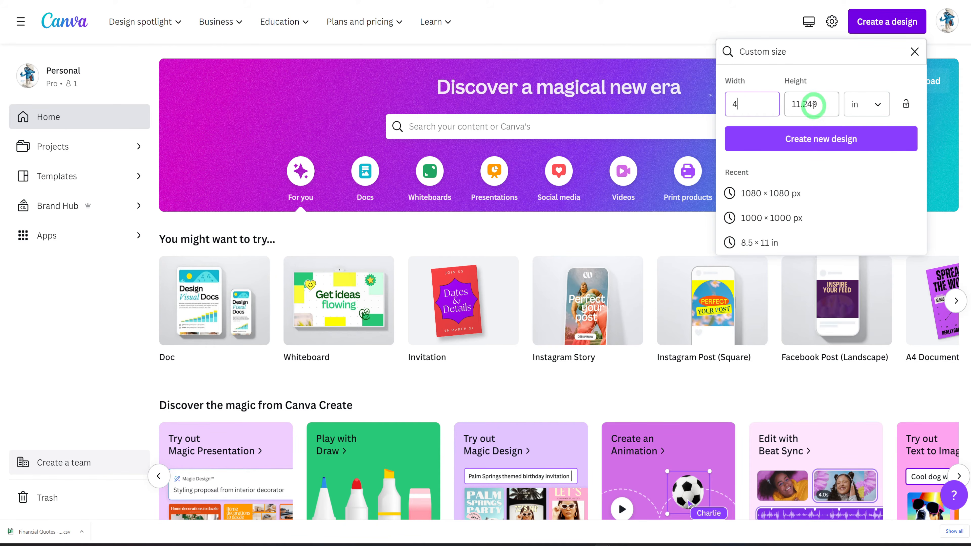
pyautogui.moveTo(826, 104); pyautogui.dragTo(790, 104)
pyautogui.write('4')
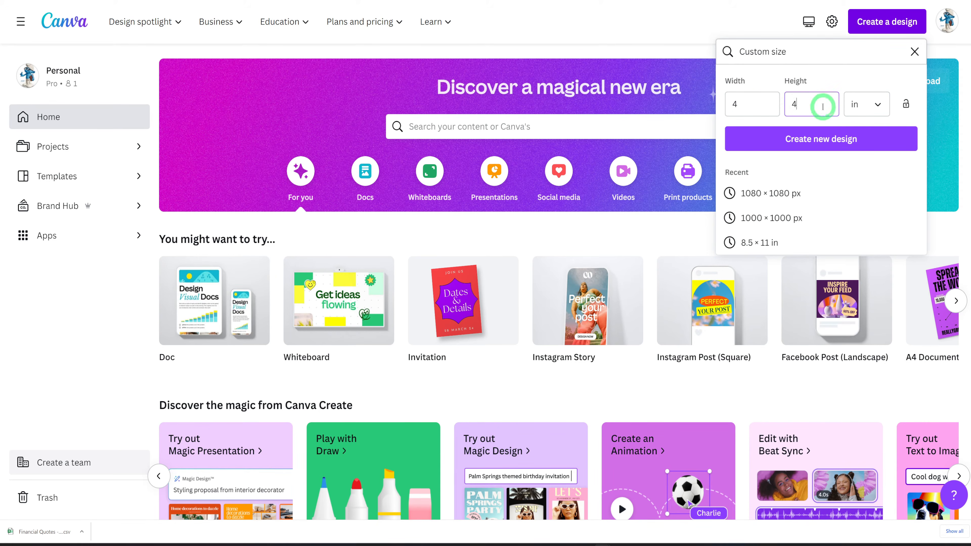
pyautogui.click(818, 142)
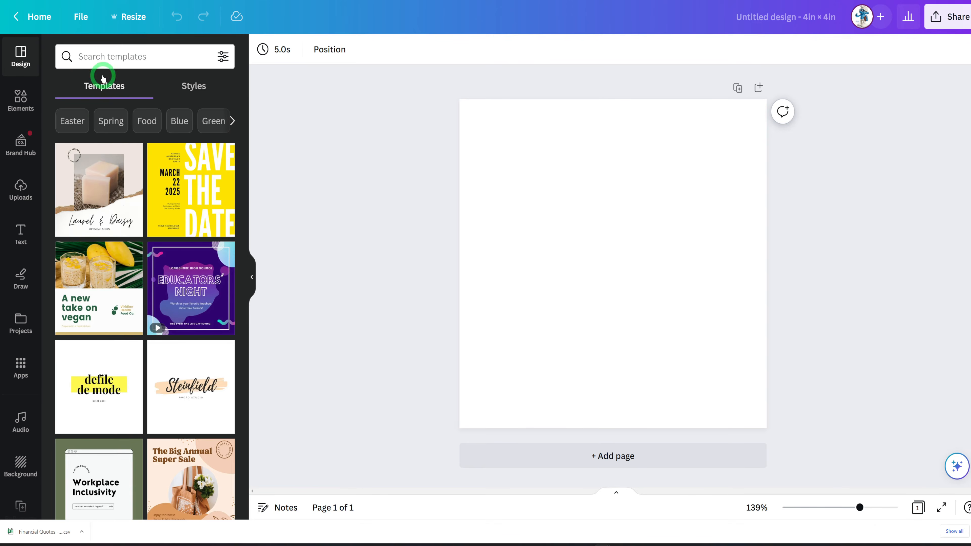
# Search the templates for "easter" and apply the Easter Egg Hunt template with the rabbit and basket.
pyautogui.click(103, 57)
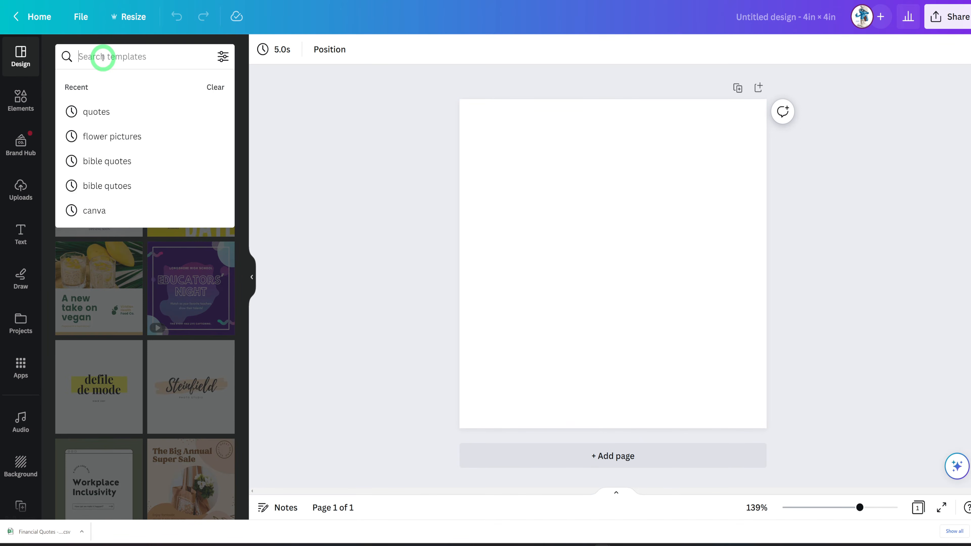
pyautogui.write('easter')
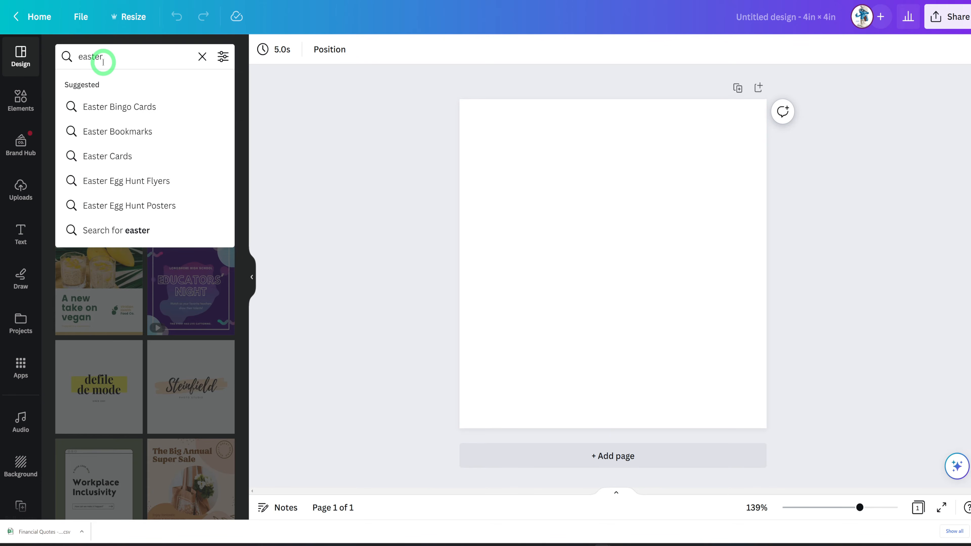
pyautogui.press('Return')
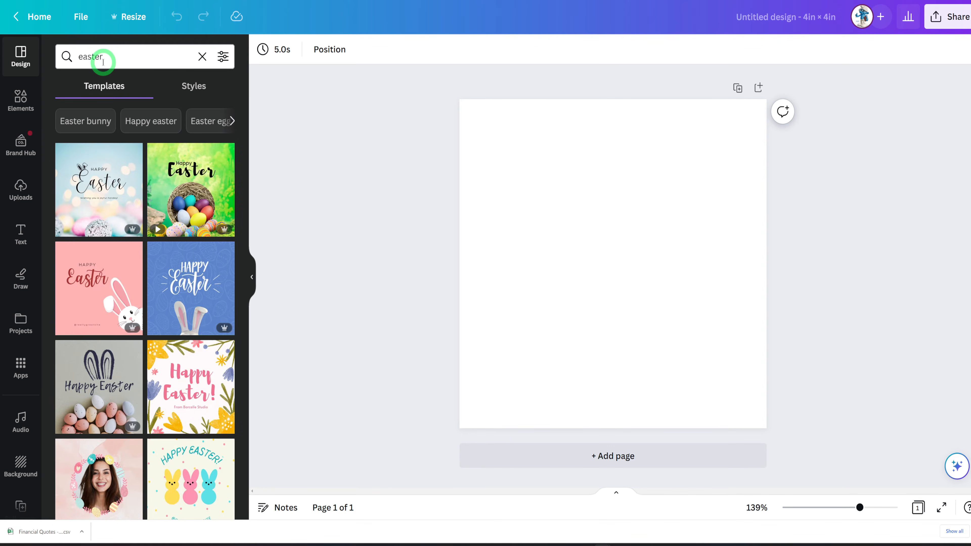
pyautogui.scroll(-6, 153, 302)
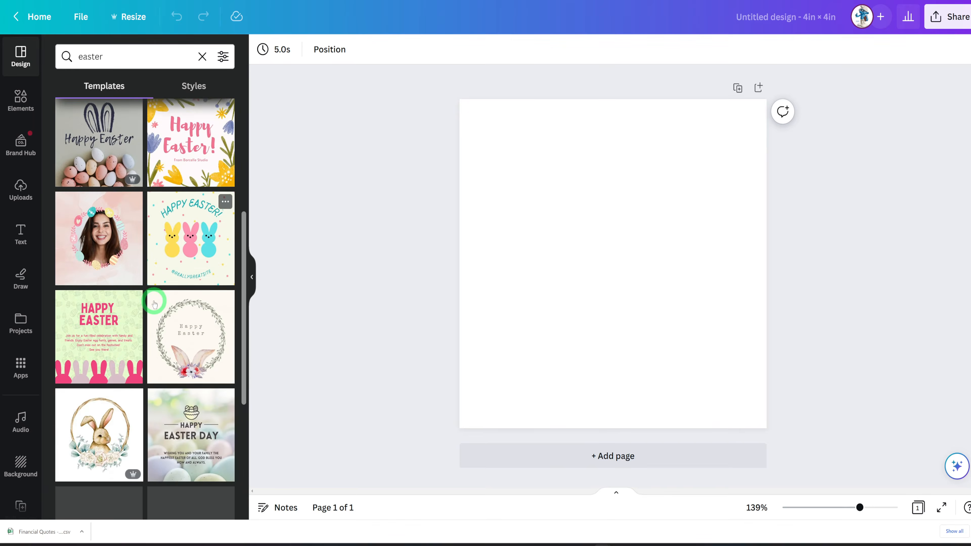
pyautogui.scroll(-7, 154, 304)
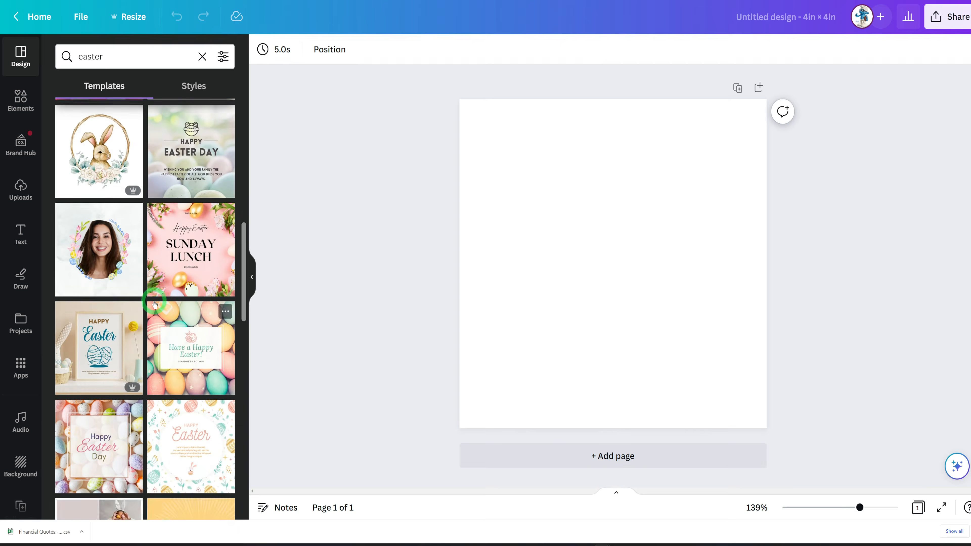
pyautogui.scroll(-7, 154, 304)
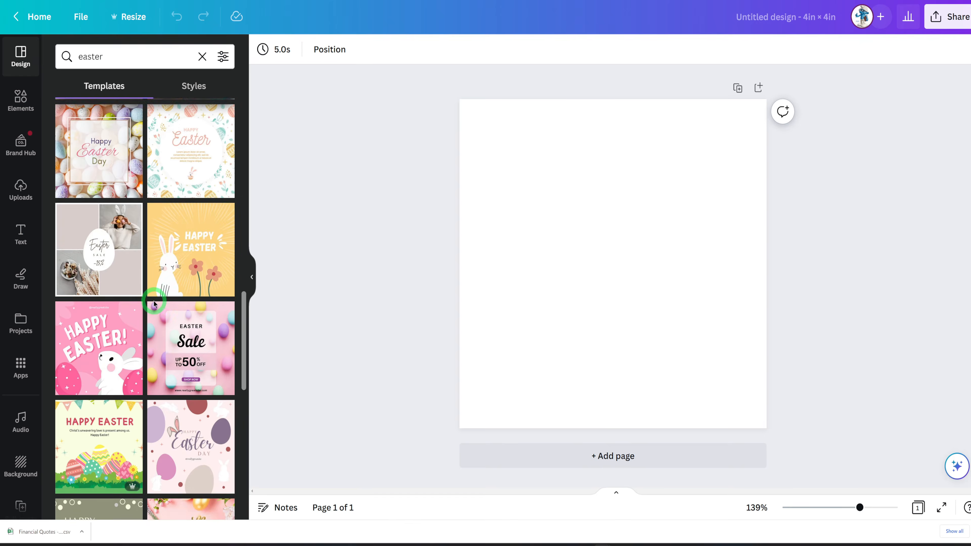
pyautogui.scroll(-7, 154, 304)
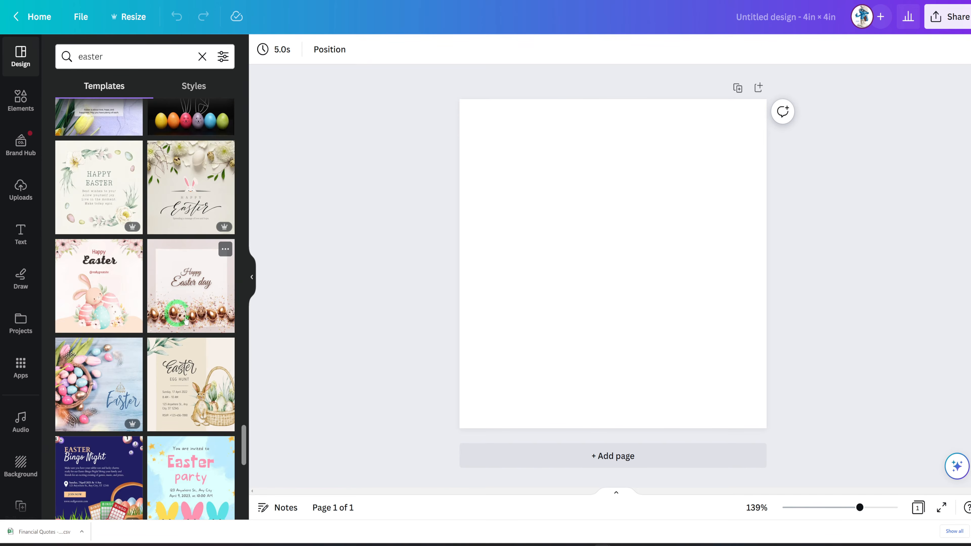
pyautogui.click(180, 383)
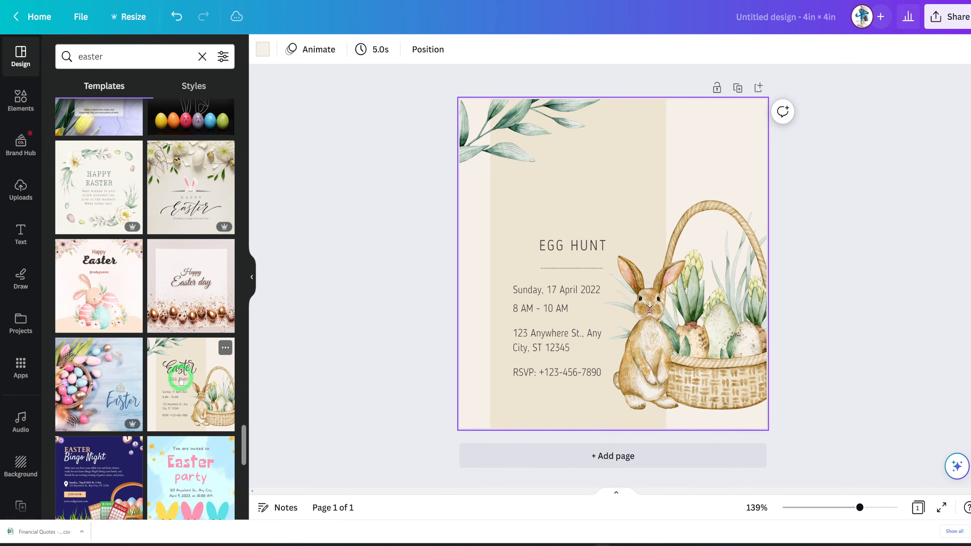
# Delete the rabbit, the egg basket and the script Easter heading from the page.
pyautogui.click(711, 359)
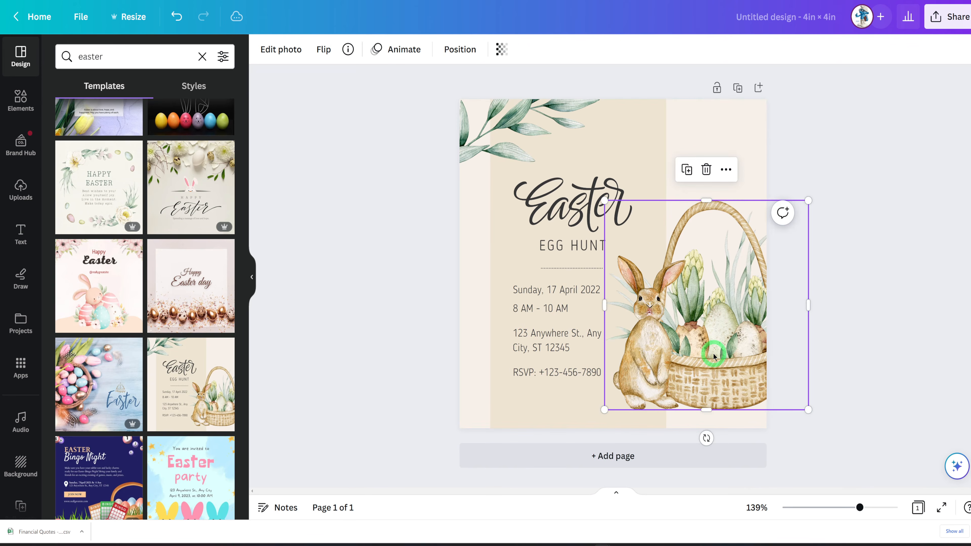
pyautogui.press('Delete')
pyautogui.click(665, 377)
pyautogui.press('Delete')
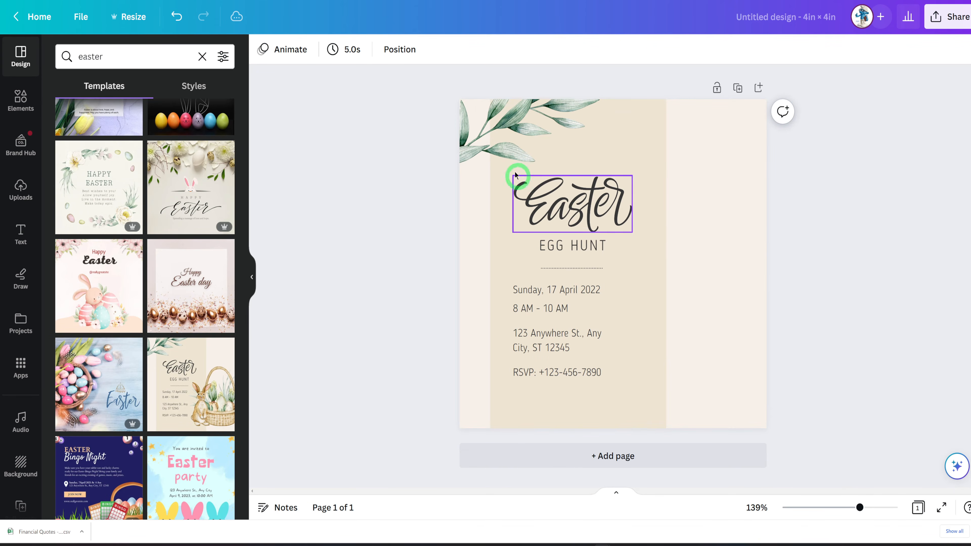
pyautogui.click(575, 209)
pyautogui.press('Delete')
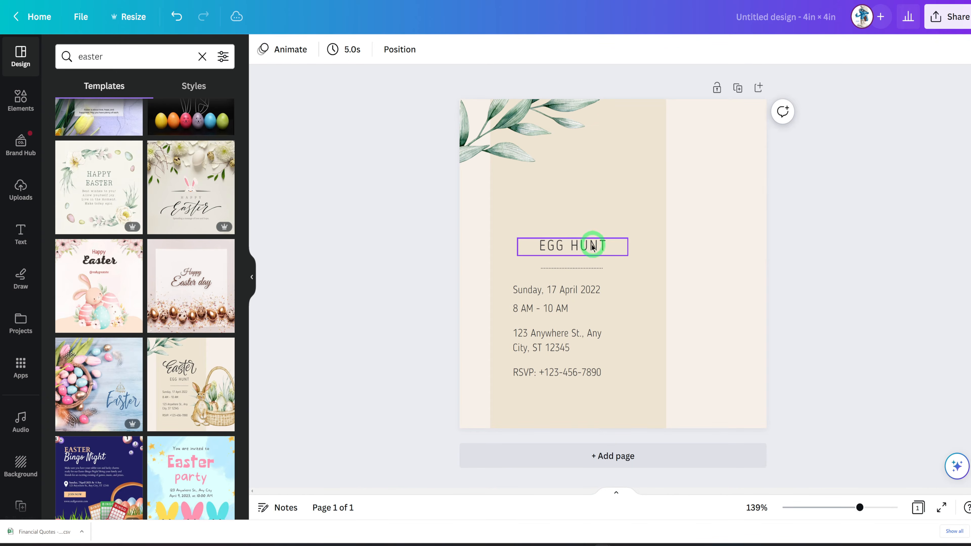
# Delete the time, divider line, date, address and RSVP text, and move the EGG HUNT text up slightly.
pyautogui.click(583, 247)
pyautogui.click(546, 308)
pyautogui.press('Delete')
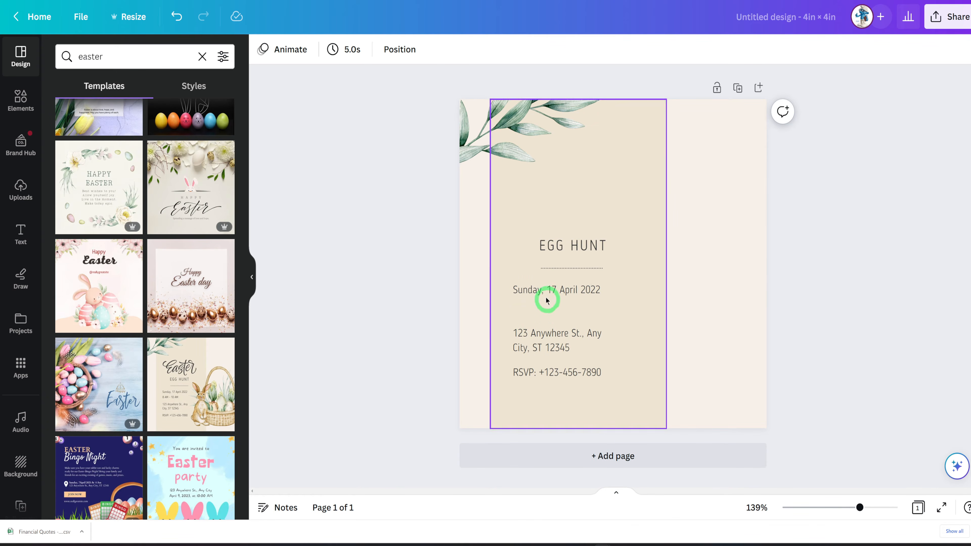
pyautogui.click(541, 268)
pyautogui.press('Delete')
pyautogui.click(540, 289)
pyautogui.press('Delete')
pyautogui.click(539, 339)
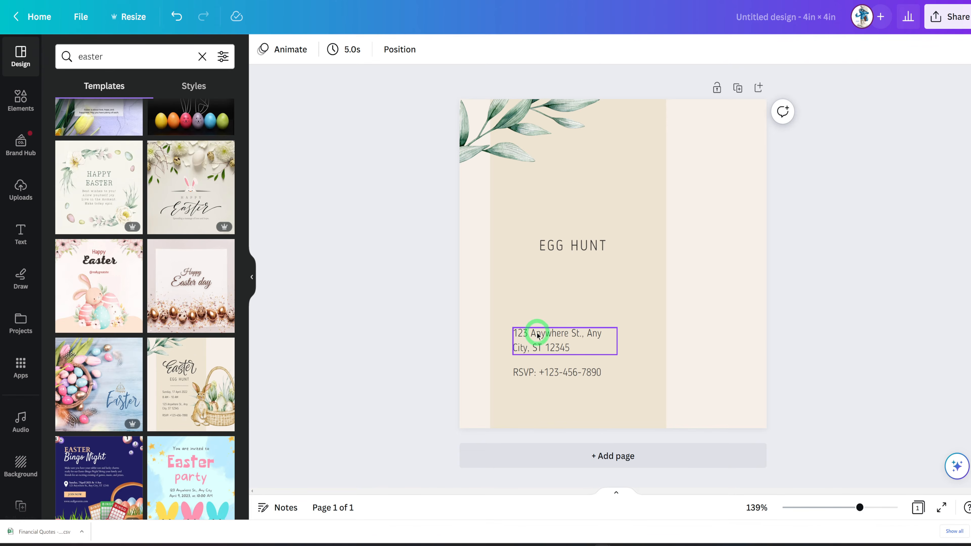
pyautogui.press('Delete')
pyautogui.click(542, 370)
pyautogui.press('Delete')
pyautogui.click(542, 369)
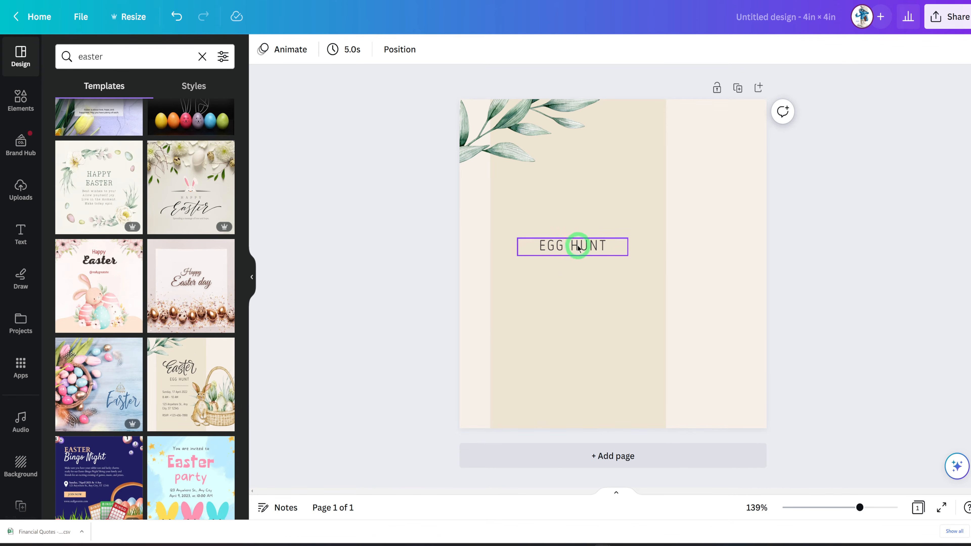
pyautogui.moveTo(575, 245); pyautogui.dragTo(580, 219)
# Duplicate the leaf branch, flip the copy horizontally and vertically, and place it in the page's lower-right corner.
pyautogui.click(521, 145)
pyautogui.click(511, 128)
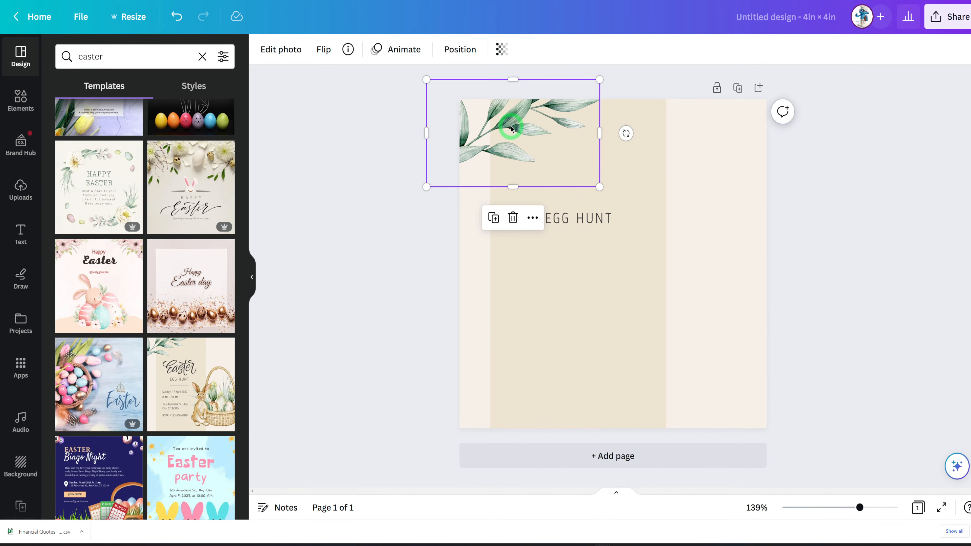
pyautogui.hotkey('ctrl', 'd')
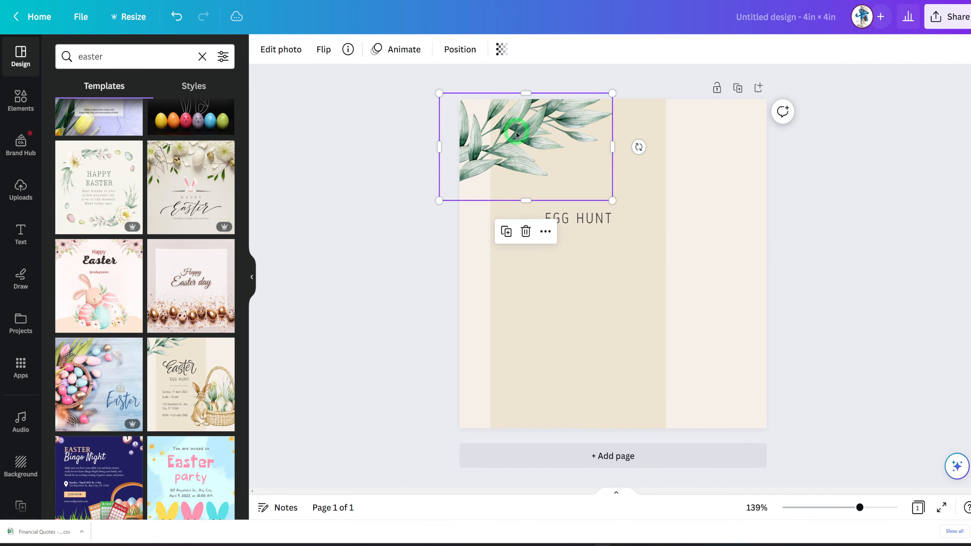
pyautogui.moveTo(516, 134); pyautogui.dragTo(681, 358)
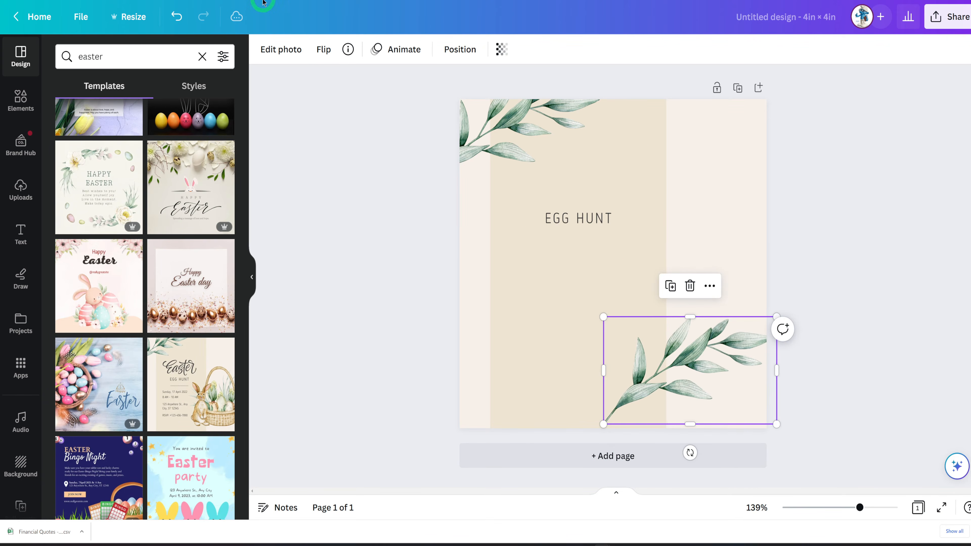
pyautogui.click(323, 49)
pyautogui.click(362, 82)
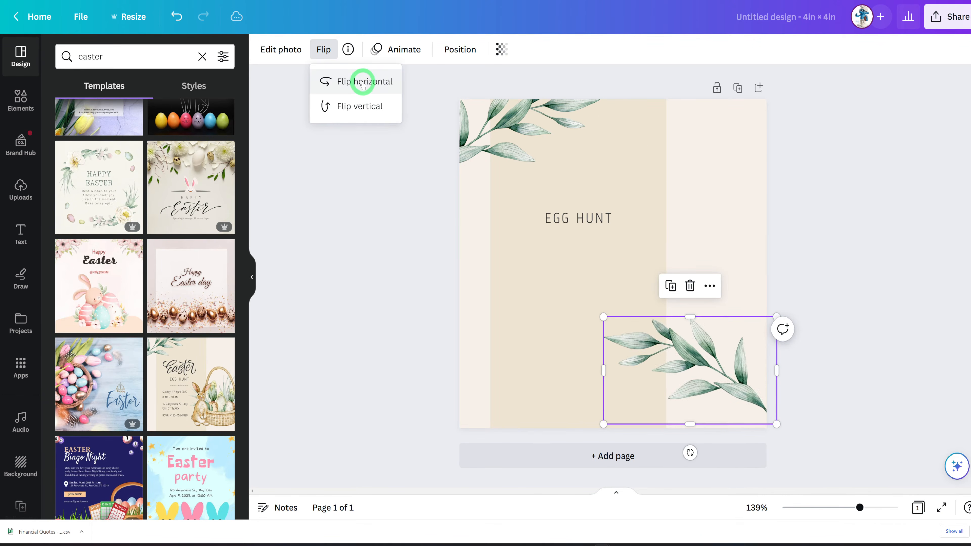
pyautogui.click(364, 107)
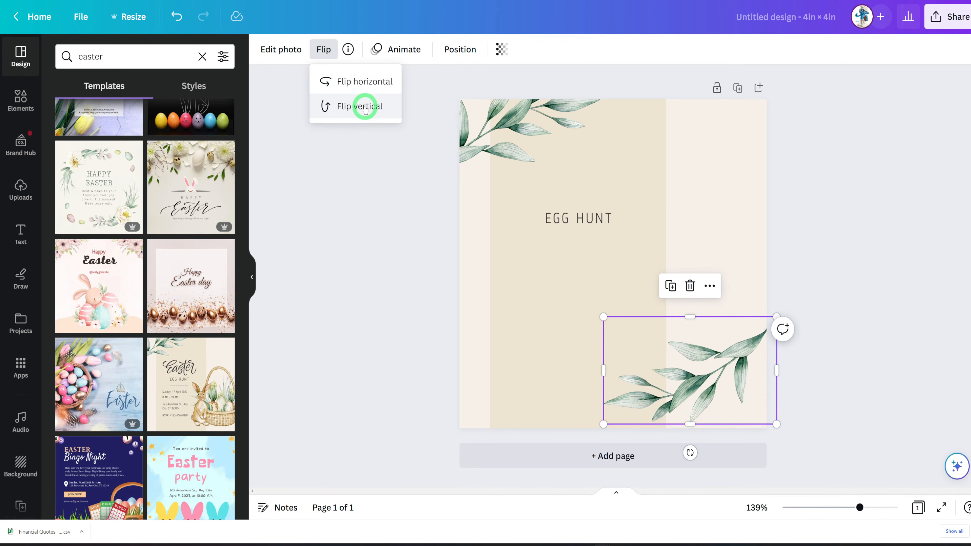
pyautogui.moveTo(715, 378); pyautogui.dragTo(714, 399)
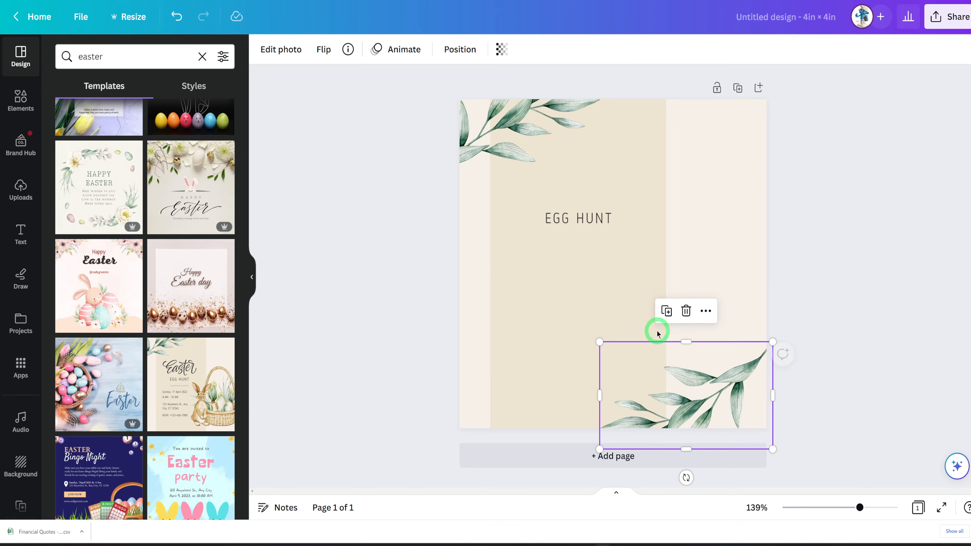
# Move the beige vertical strip sideways so it is centred on the page.
pyautogui.click(602, 286)
pyautogui.moveTo(603, 286); pyautogui.dragTo(631, 285)
pyautogui.click(858, 217)
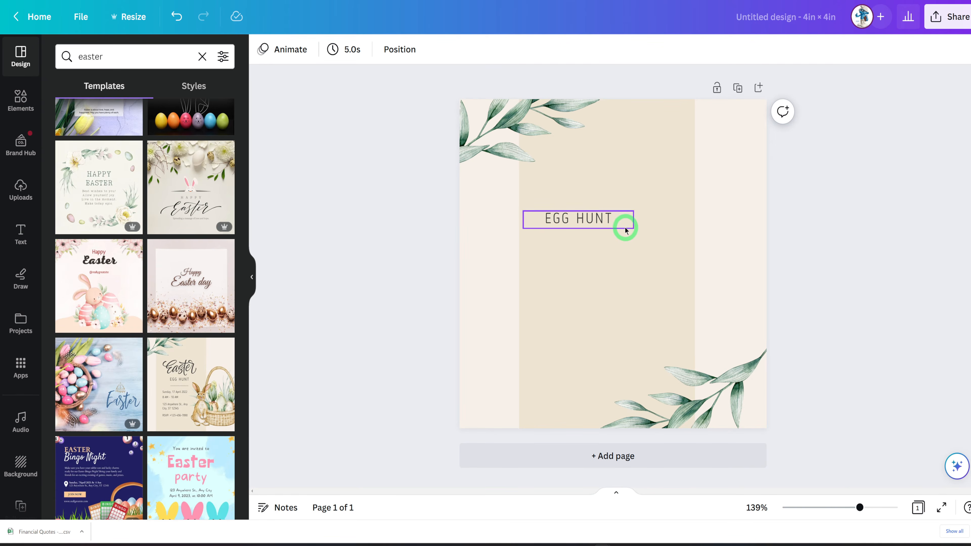
# Move the EGG HUNT text up near the top of the beige strip and replace it with "FAITH QUOTES".
pyautogui.click(573, 218)
pyautogui.moveTo(574, 218); pyautogui.dragTo(588, 188)
pyautogui.doubleClick(588, 187)
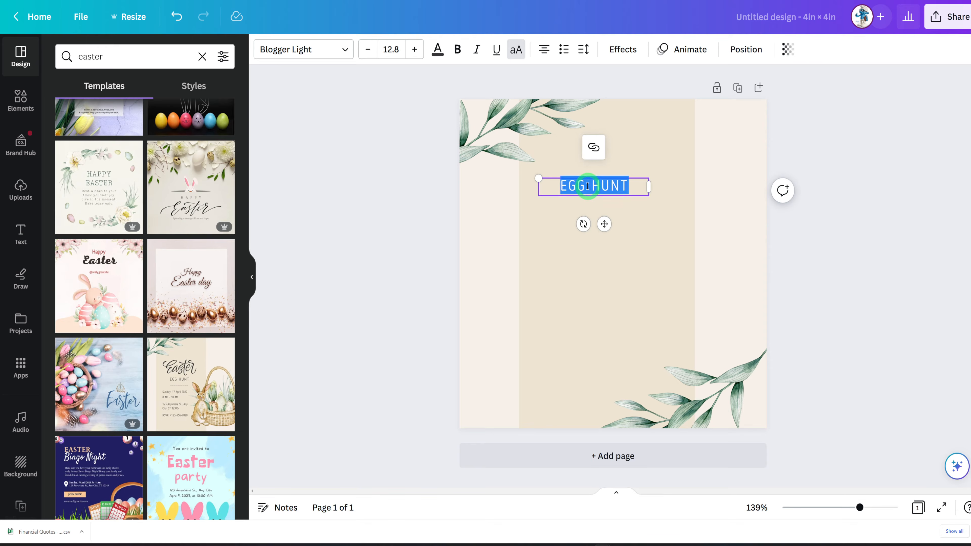
pyautogui.write('FAITH')
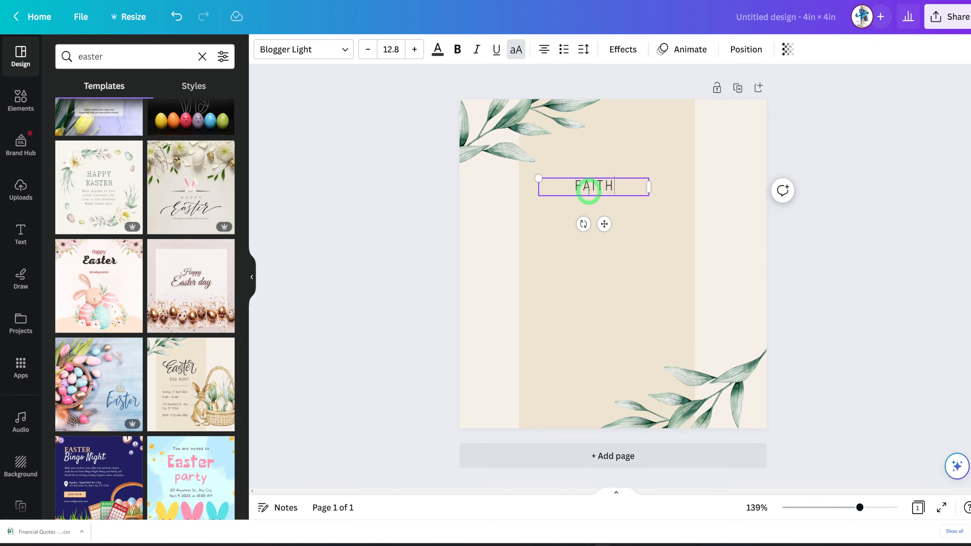
pyautogui.write(' QUOTES')
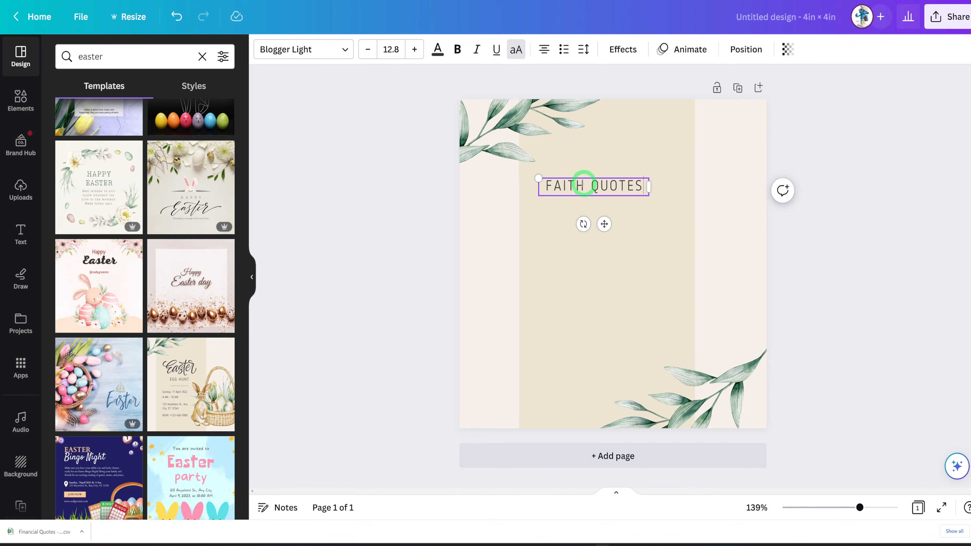
# Place the FAITH QUOTES text closer beneath the script Faith Quote heading and enlarge it to font size 14.4.
pyautogui.doubleClick(580, 187)
pyautogui.hotkey('ctrl', 'a')
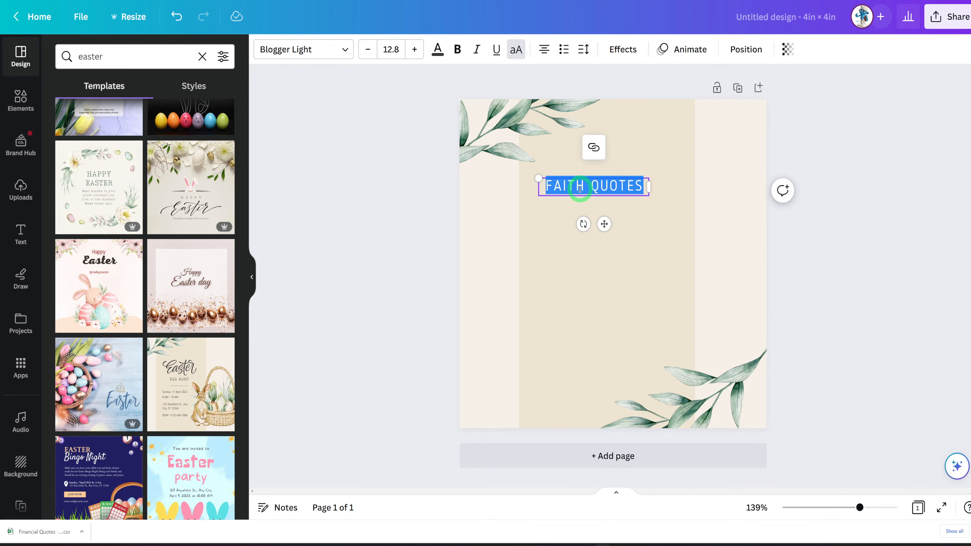
pyautogui.click(610, 191)
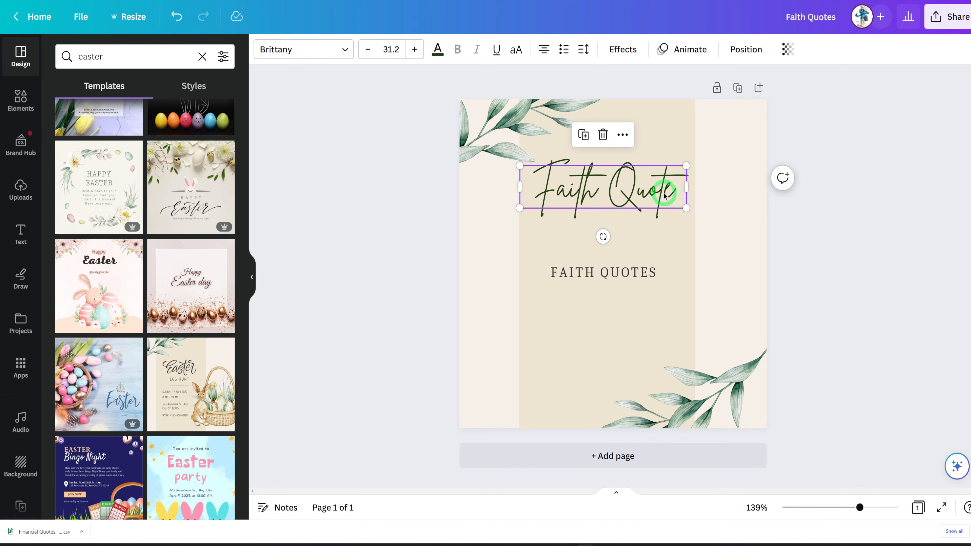
pyautogui.moveTo(620, 272)
pyautogui.mouseDown()
pyautogui.moveTo(622, 245)
pyautogui.moveTo(617, 254)
pyautogui.mouseUp()
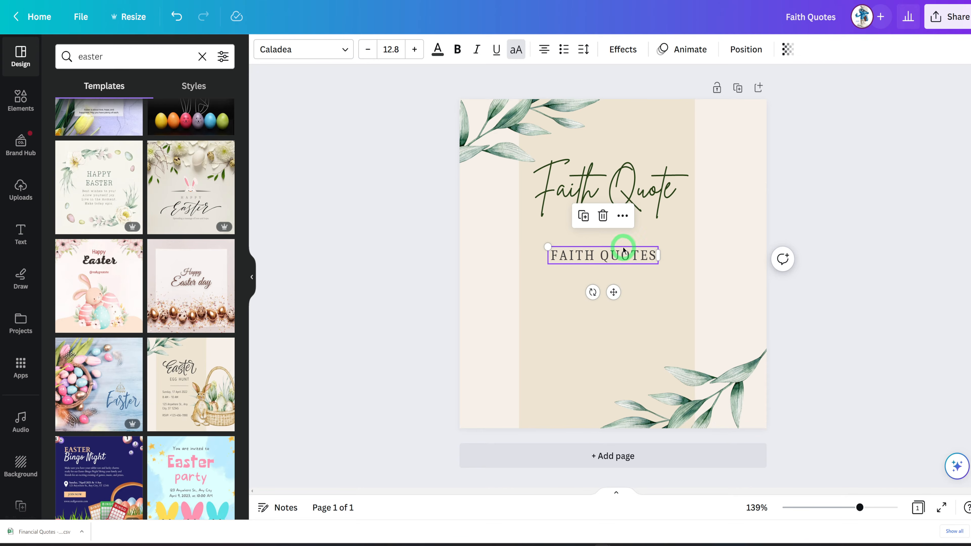
pyautogui.doubleClick(559, 257)
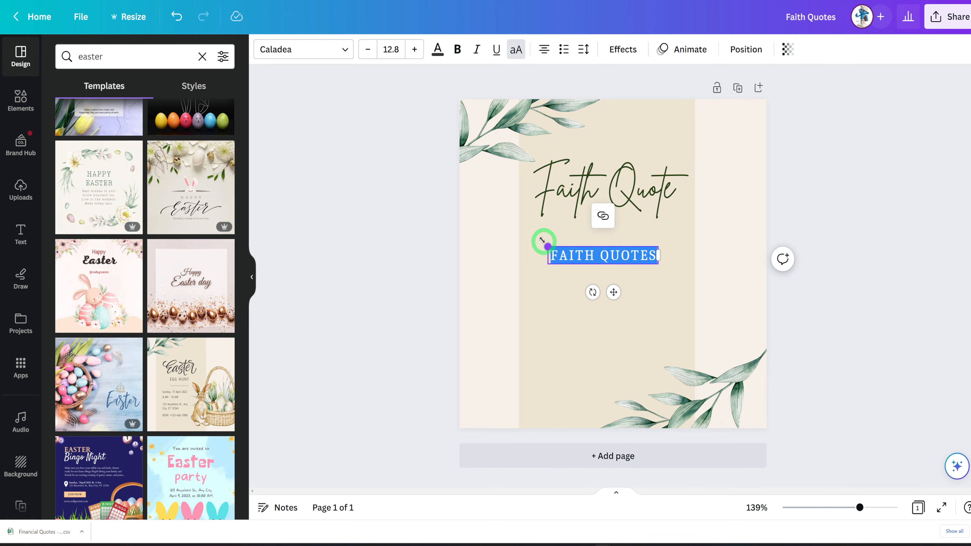
pyautogui.moveTo(548, 246); pyautogui.dragTo(535, 231)
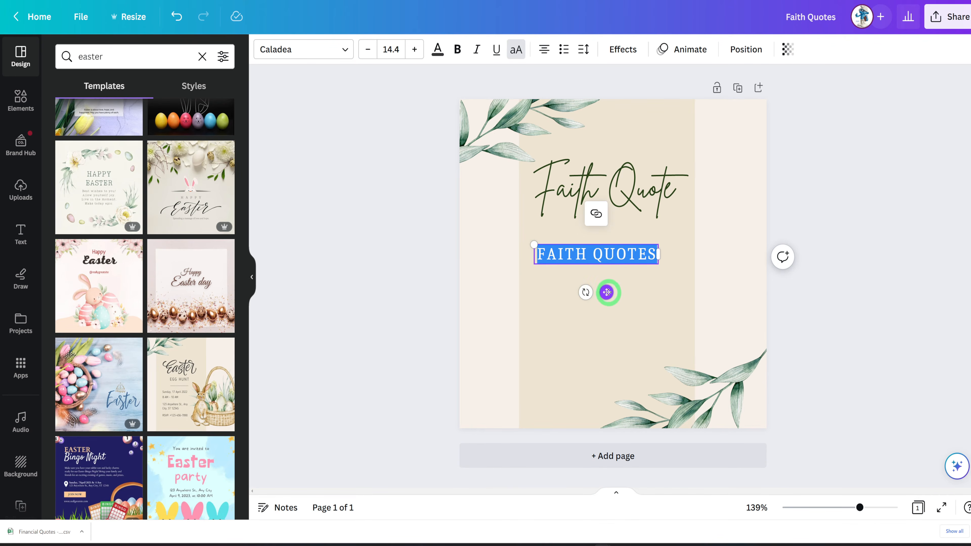
# Centre the FAITH QUOTES text on the beige strip beneath the script Faith Quote heading.
pyautogui.moveTo(607, 292); pyautogui.dragTo(618, 288)
pyautogui.click(651, 289)
pyautogui.click(618, 254)
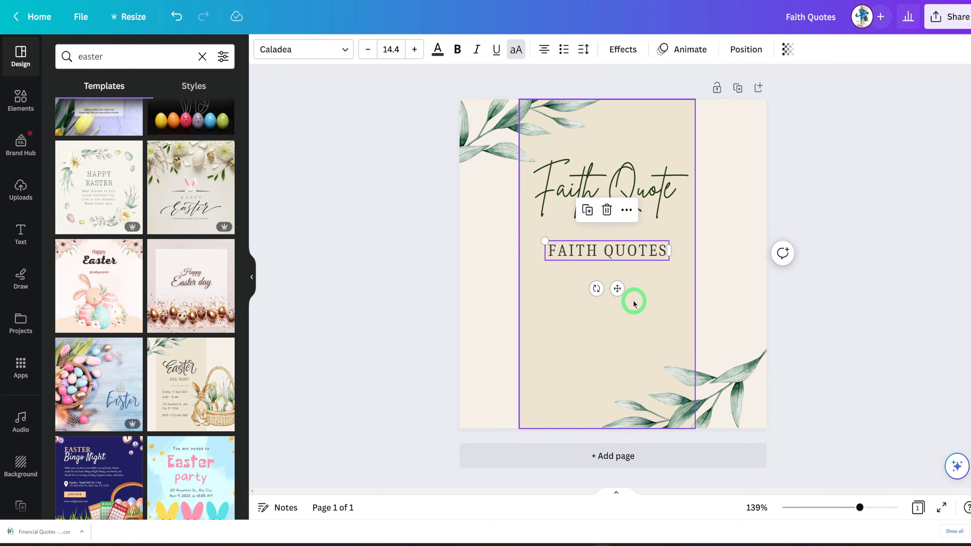
# Duplicate the FAITH QUOTES text and place the copy below the original, in bold at font size 7.4.
pyautogui.hotkey('ctrl', 'd')
pyautogui.moveTo(654, 275); pyautogui.dragTo(659, 318)
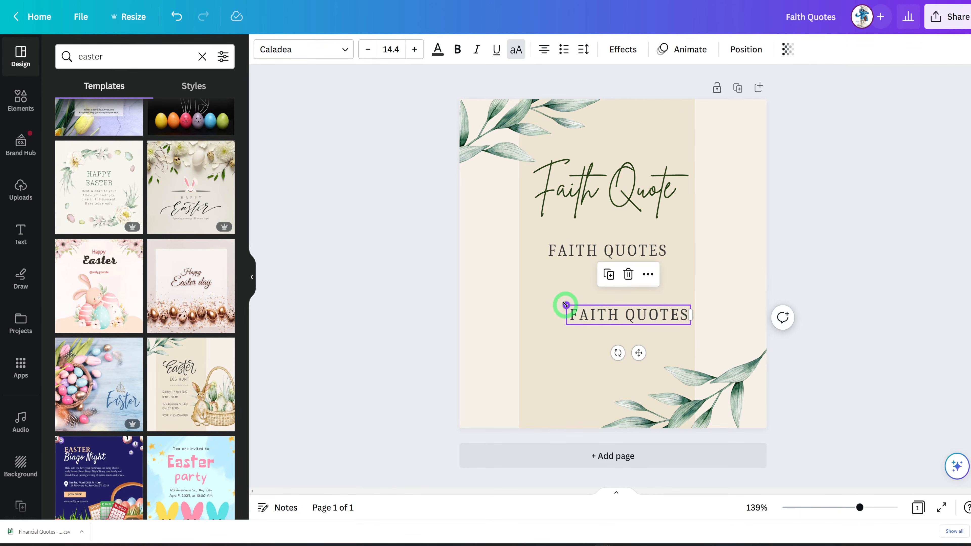
pyautogui.moveTo(566, 305); pyautogui.dragTo(629, 309)
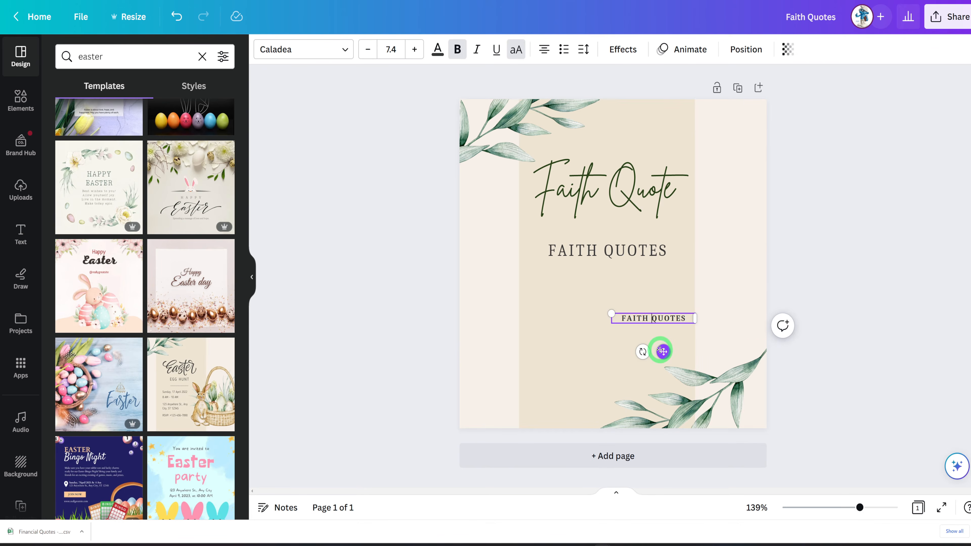
pyautogui.click(663, 317)
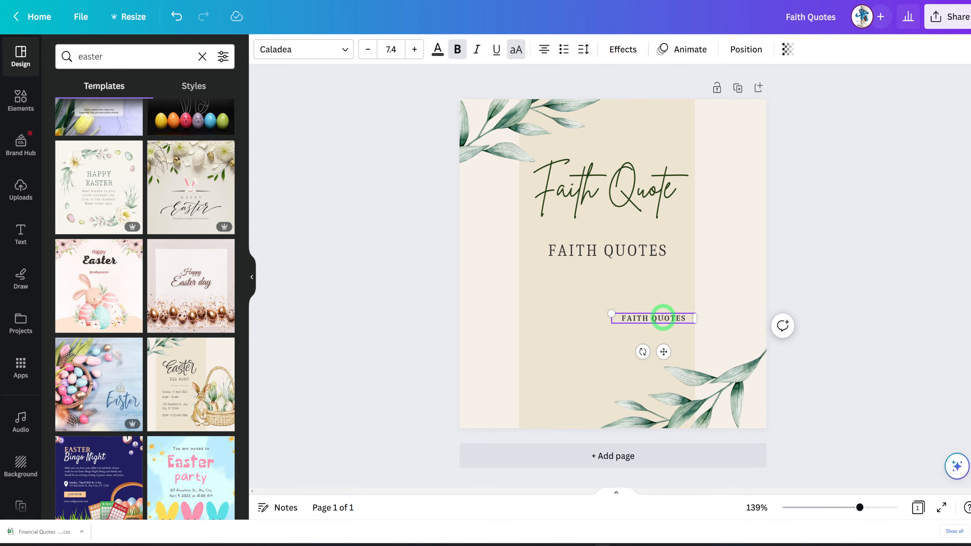
# Lower the larger FAITH QUOTES text slightly and fit the small copy against the beige strip's right edge.
pyautogui.click(645, 253)
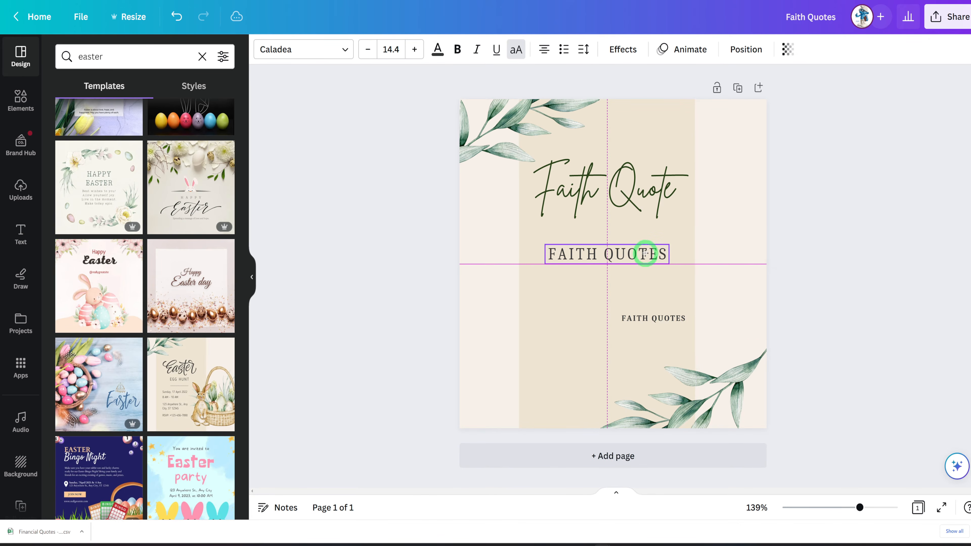
pyautogui.click(664, 321)
pyautogui.moveTo(664, 321); pyautogui.dragTo(665, 317)
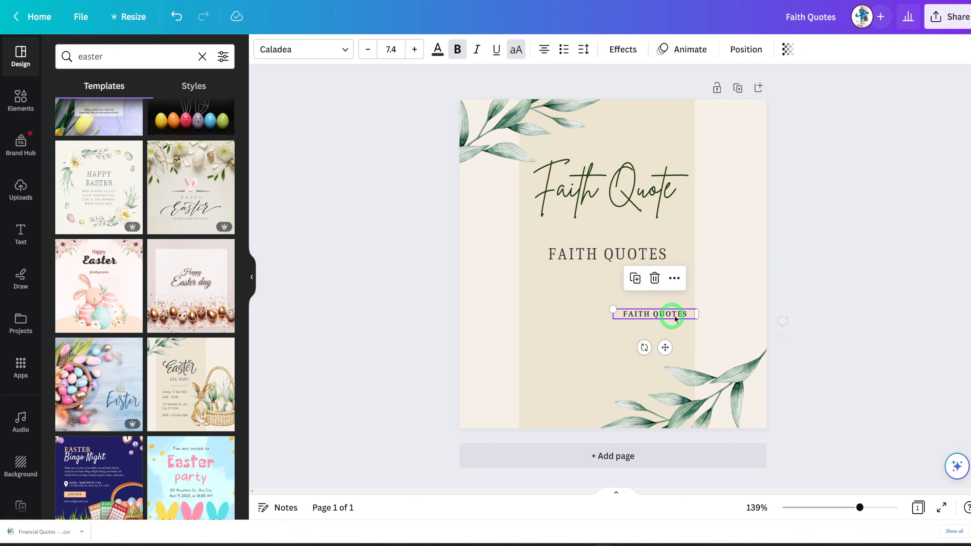
pyautogui.click(695, 317)
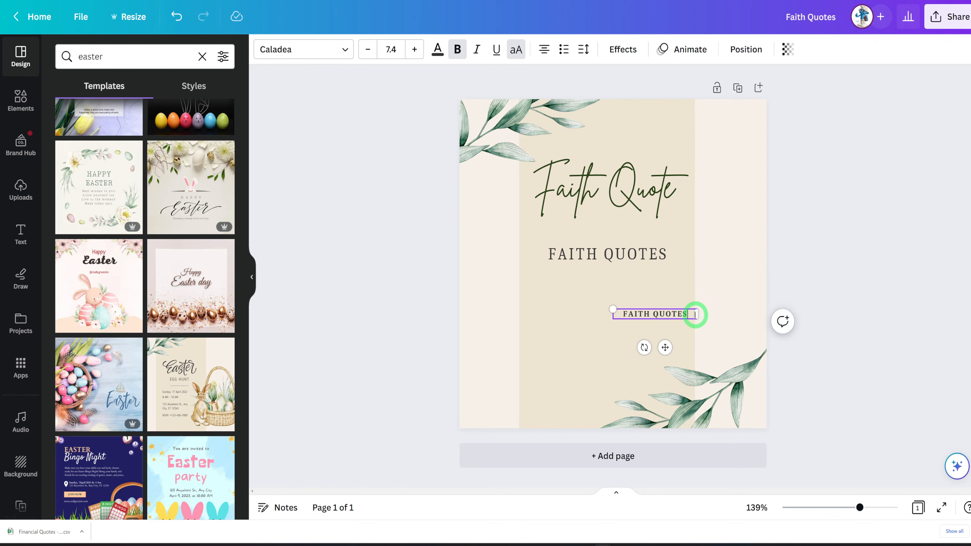
pyautogui.moveTo(696, 314); pyautogui.dragTo(694, 313)
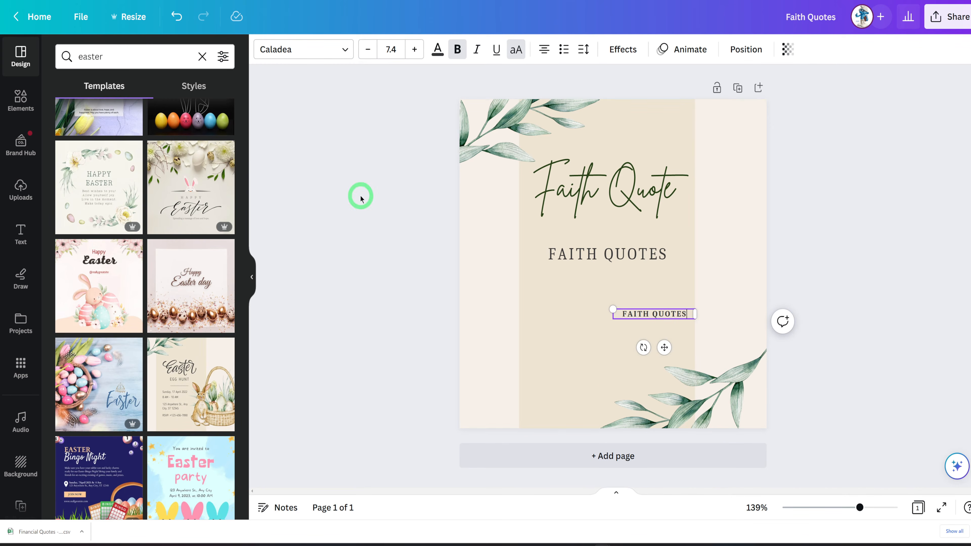
# Insert the recently used brush-stroke image frame and place it beneath the small FAITH QUOTES text.
pyautogui.click(26, 112)
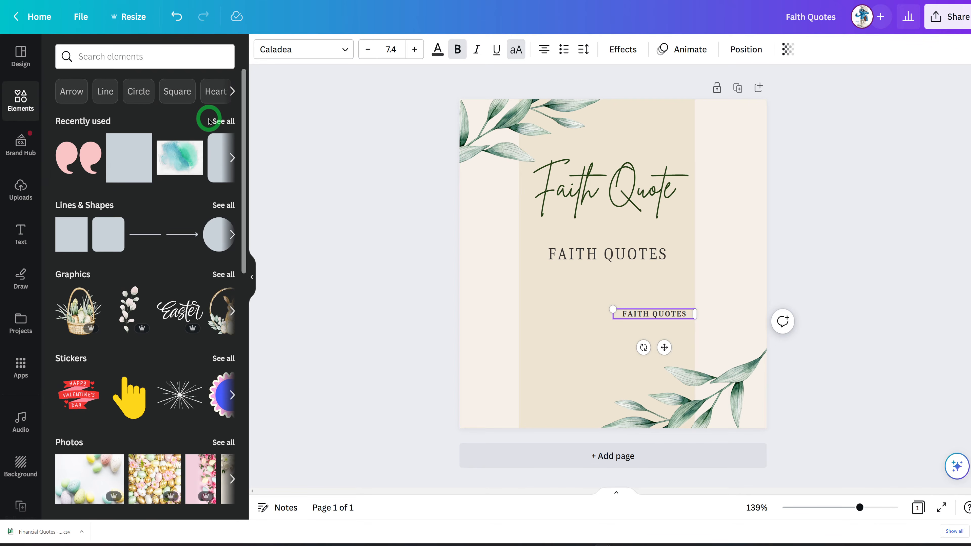
pyautogui.click(222, 122)
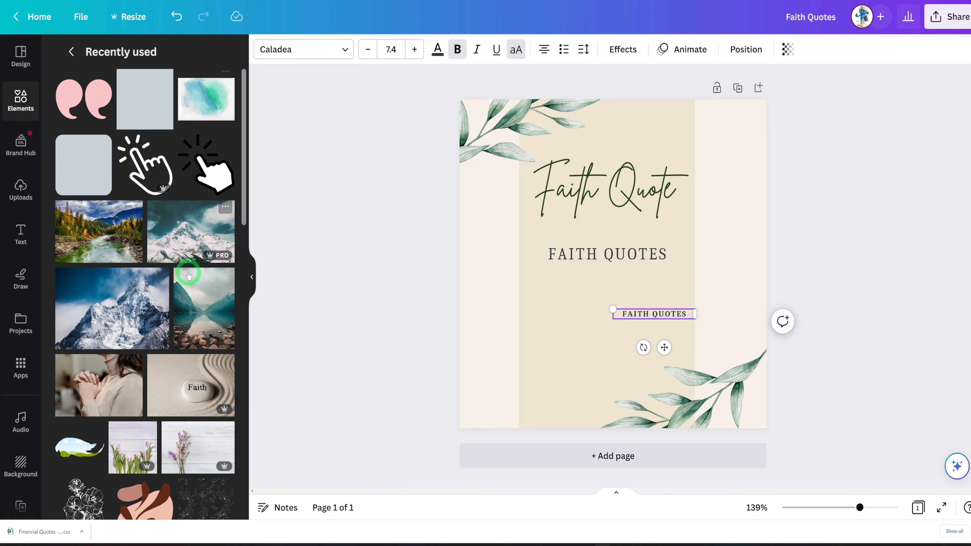
pyautogui.scroll(-5, 191, 270)
pyautogui.click(88, 277)
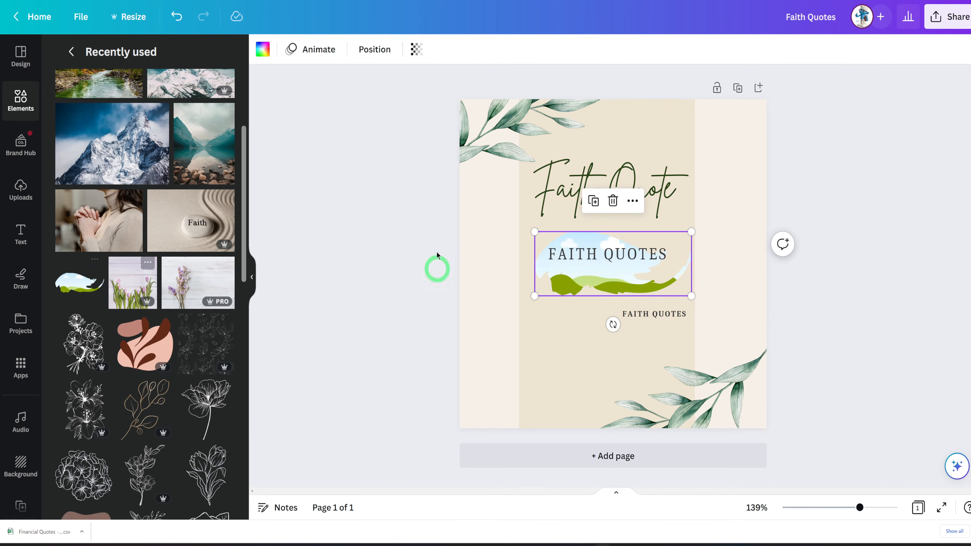
pyautogui.moveTo(554, 278); pyautogui.dragTo(559, 384)
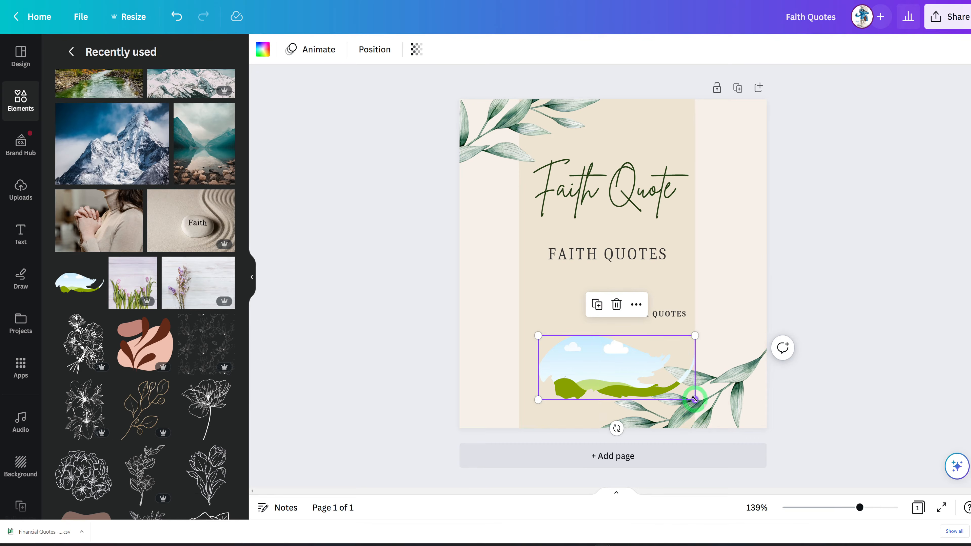
# Resize the brush-stroke frame so it fits within the beige strip, just below the small text.
pyautogui.moveTo(694, 399); pyautogui.dragTo(676, 392)
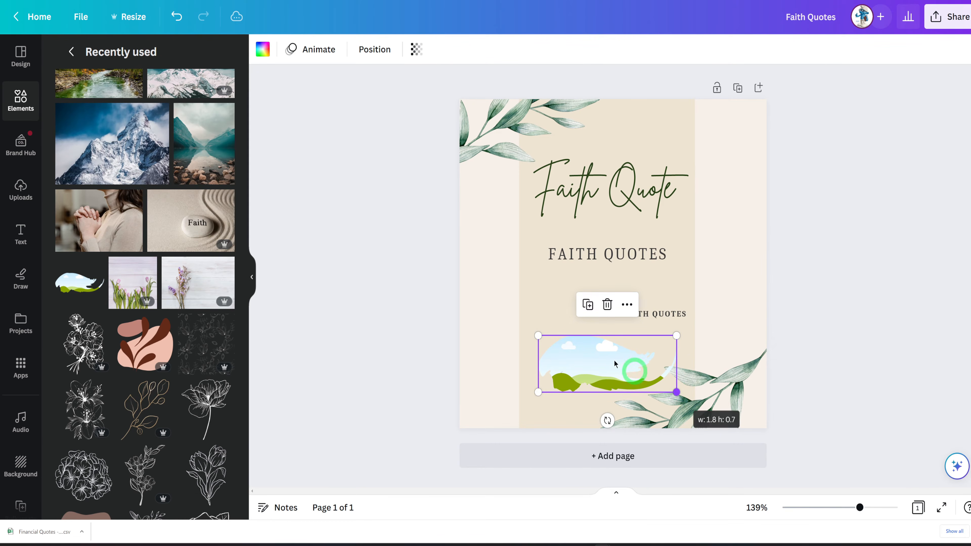
pyautogui.moveTo(679, 333); pyautogui.dragTo(686, 331)
pyautogui.click(649, 373)
pyautogui.click(711, 387)
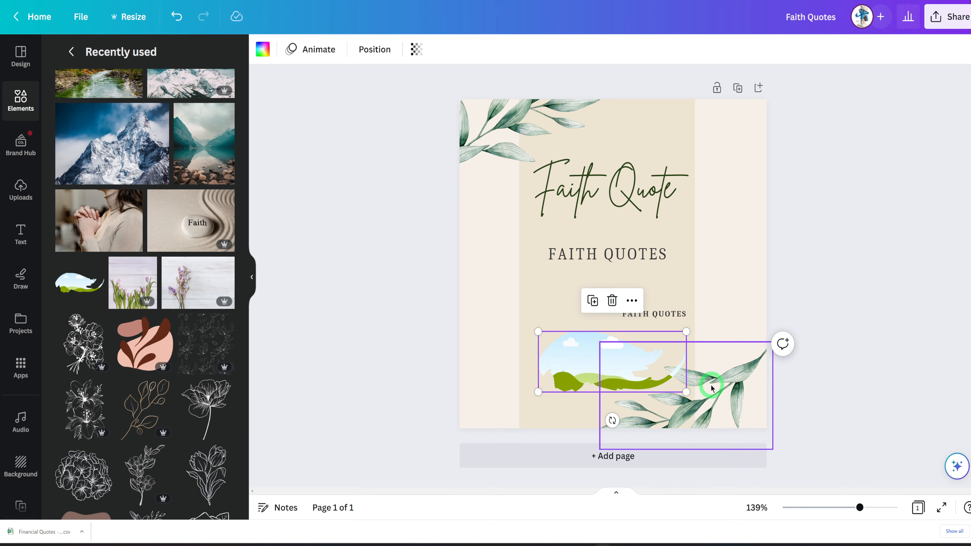
# Send the brush-stroke frame backward one layer and shift it slightly towards the beige strip's right edge.
pyautogui.rightClick(652, 355)
pyautogui.moveTo(695, 365)
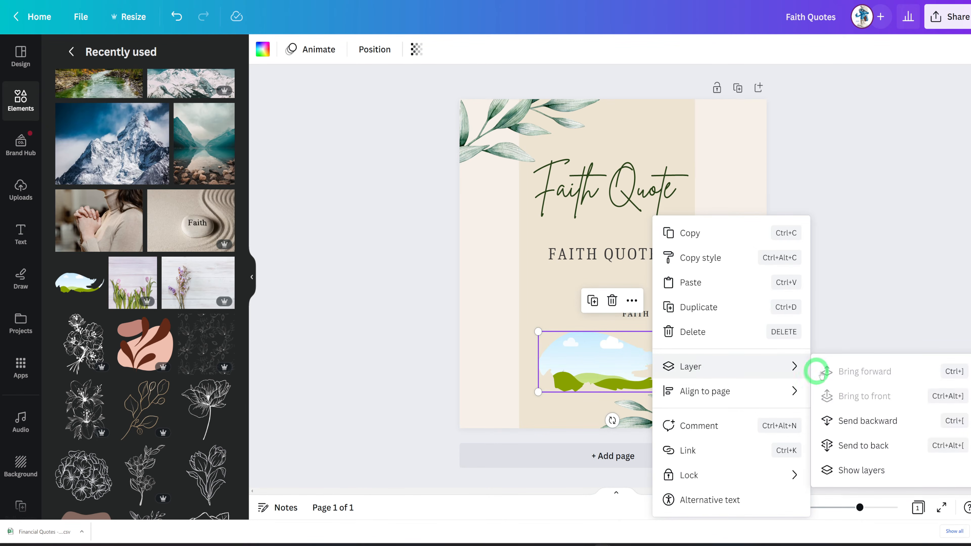
pyautogui.click(863, 423)
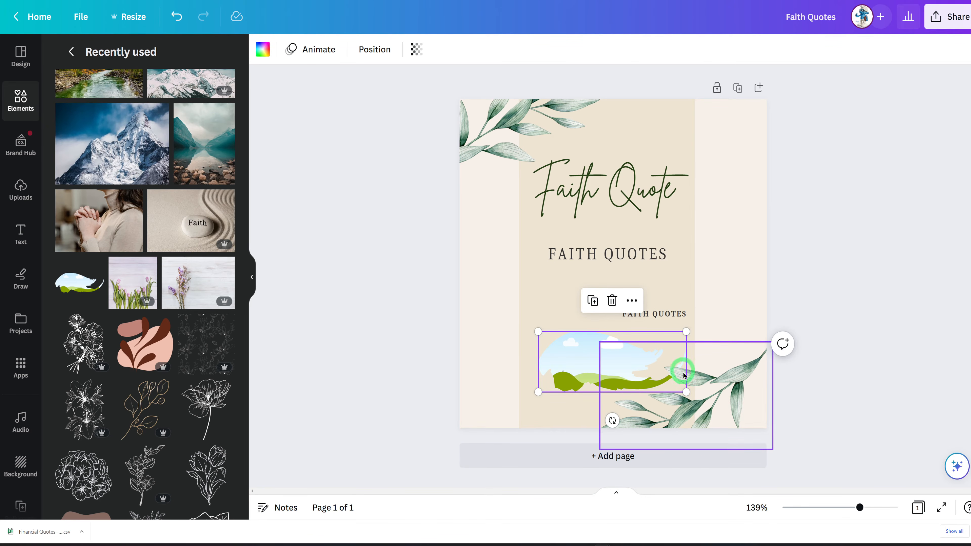
pyautogui.moveTo(589, 353); pyautogui.dragTo(592, 356)
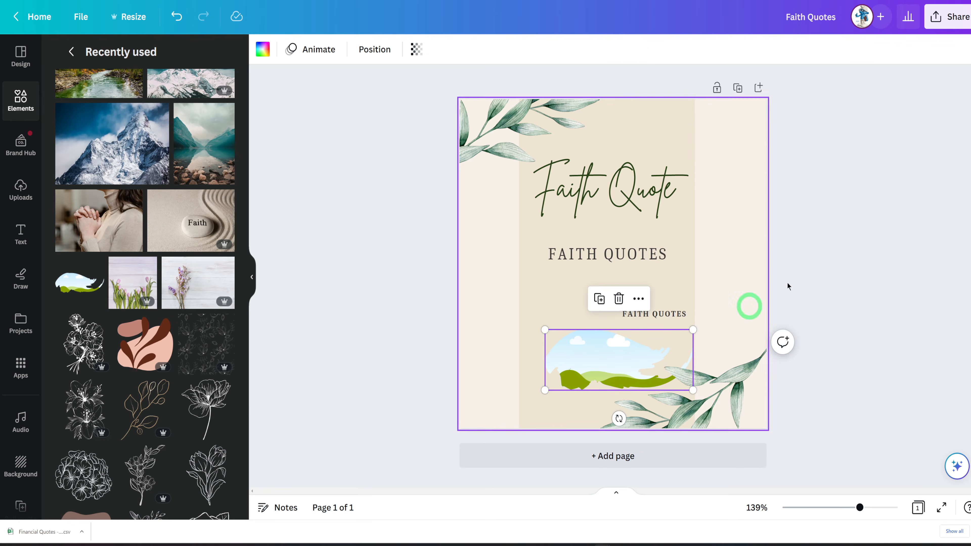
pyautogui.click(815, 225)
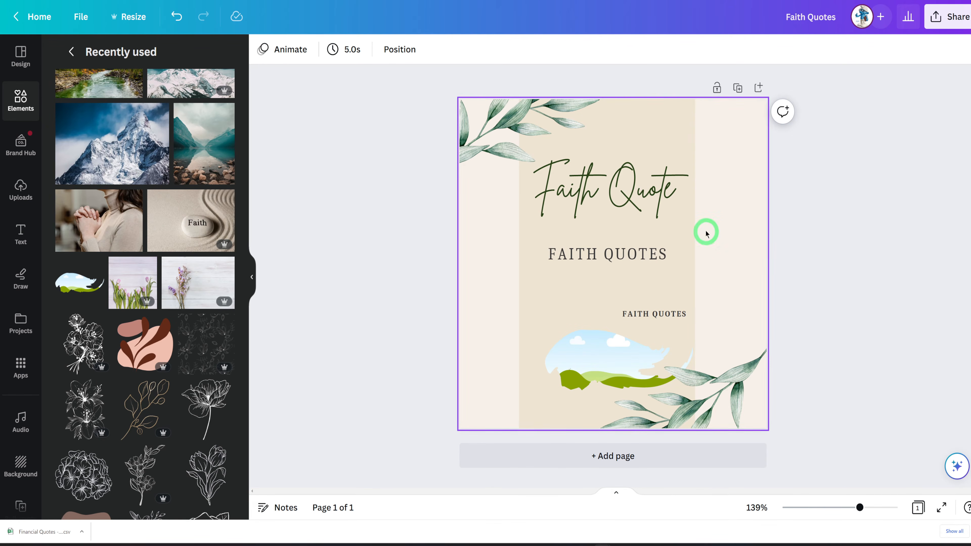
# Duplicate the page and set the copy's background to the light sage green from the photo colors.
pyautogui.click(738, 88)
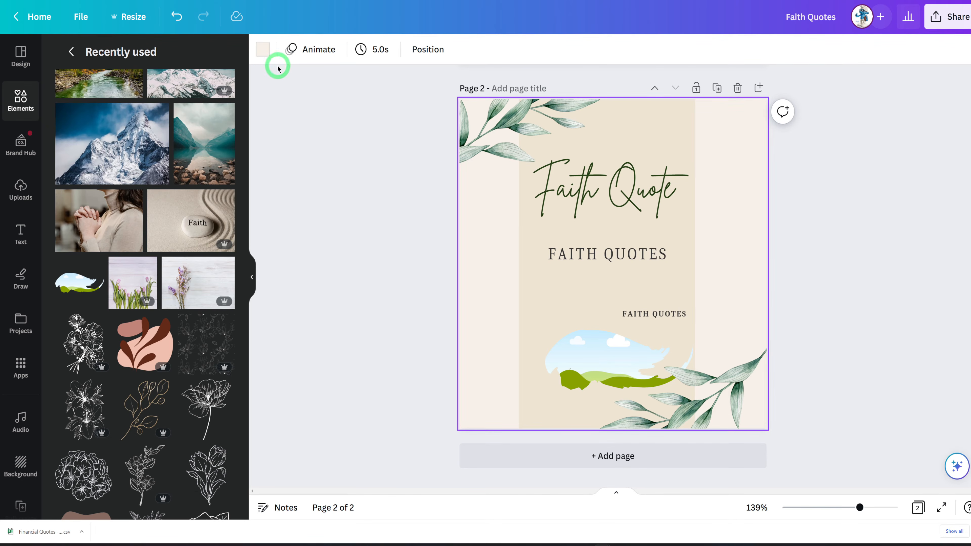
pyautogui.click(263, 51)
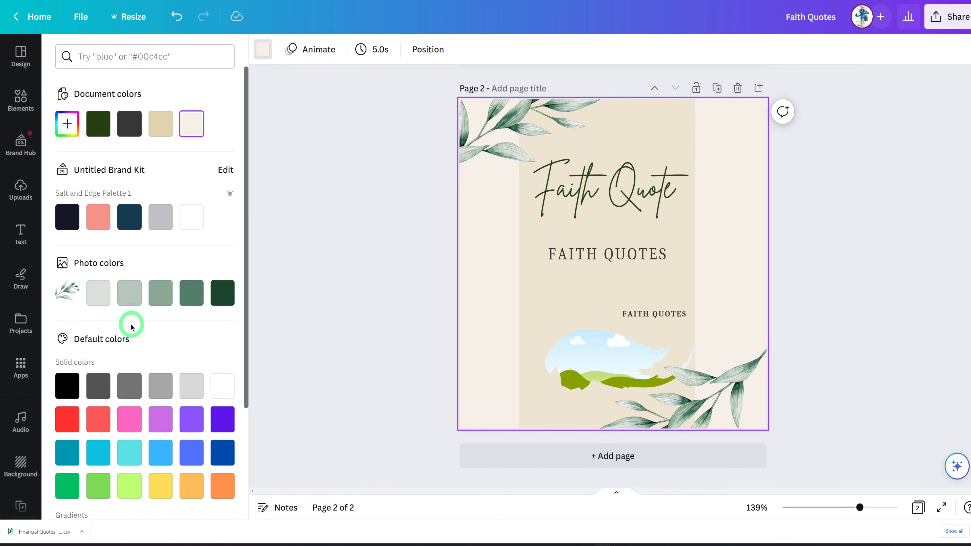
pyautogui.click(155, 298)
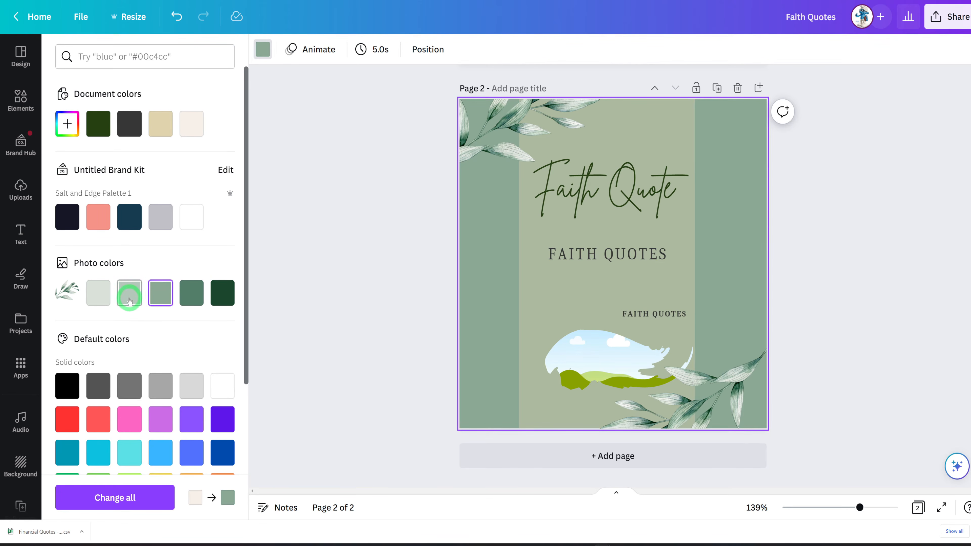
pyautogui.click(129, 301)
# Recolour page 2's vertical strip with the palest green photo color and set its transparency to 100.
pyautogui.click(601, 285)
pyautogui.click(556, 312)
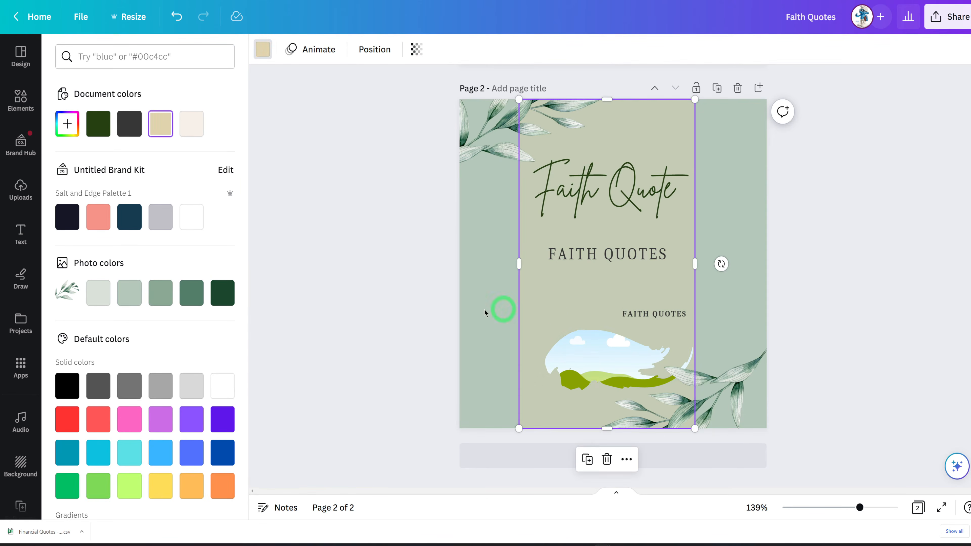
pyautogui.click(98, 302)
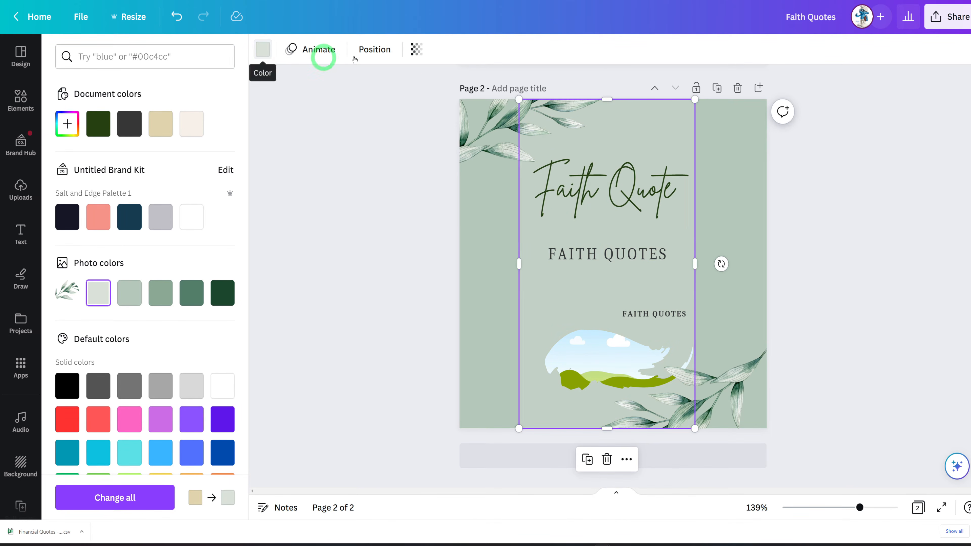
pyautogui.click(415, 51)
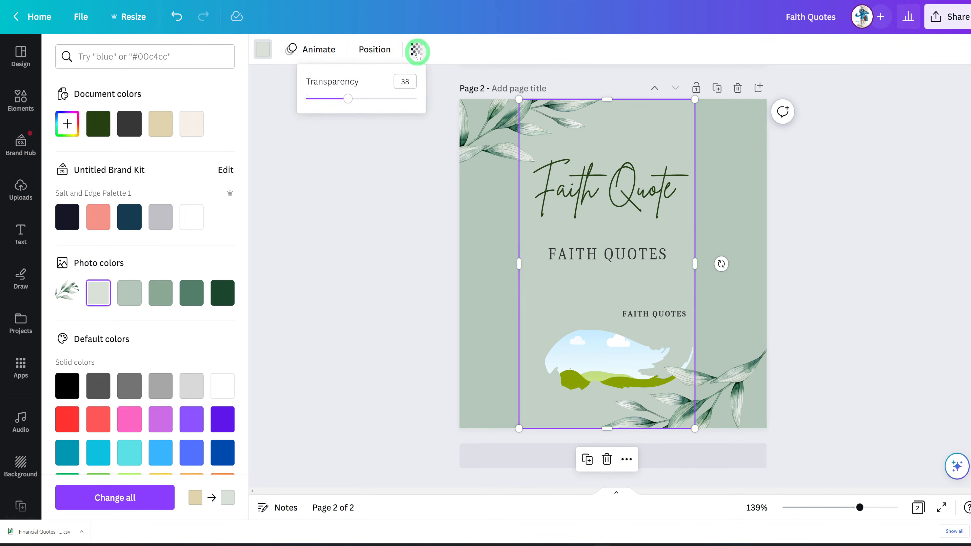
pyautogui.moveTo(356, 102); pyautogui.dragTo(424, 112)
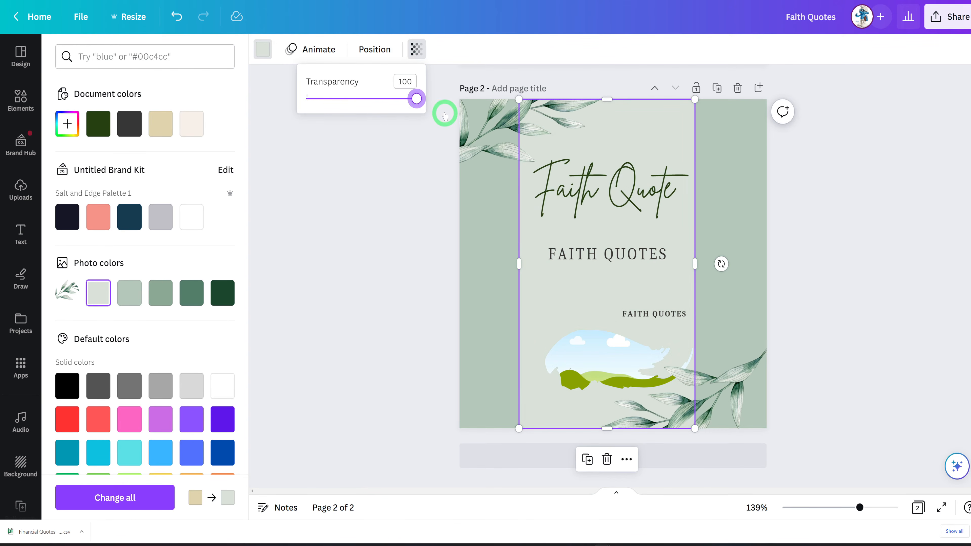
pyautogui.click(432, 251)
pyautogui.click(834, 286)
pyautogui.scroll(3, 831, 312)
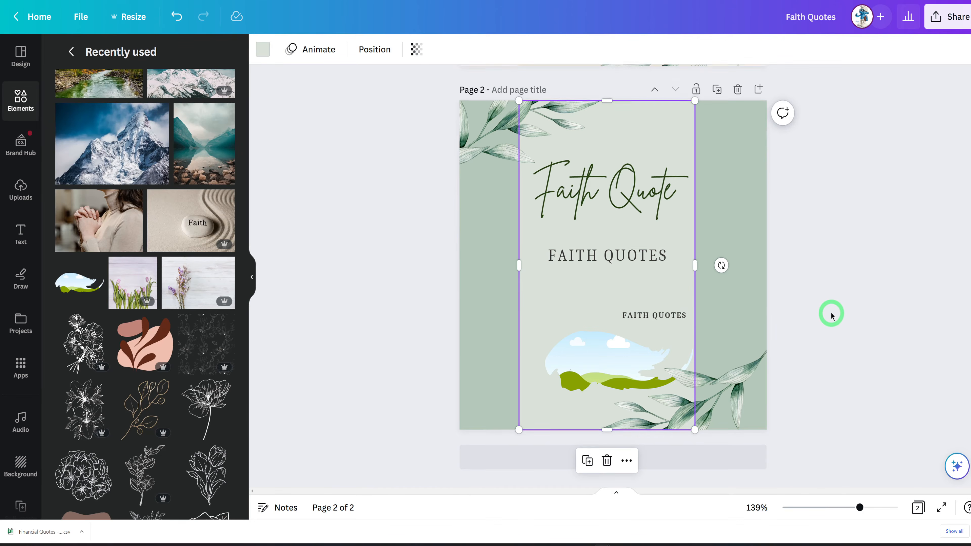
pyautogui.scroll(4, 830, 305)
pyautogui.scroll(-8, 830, 302)
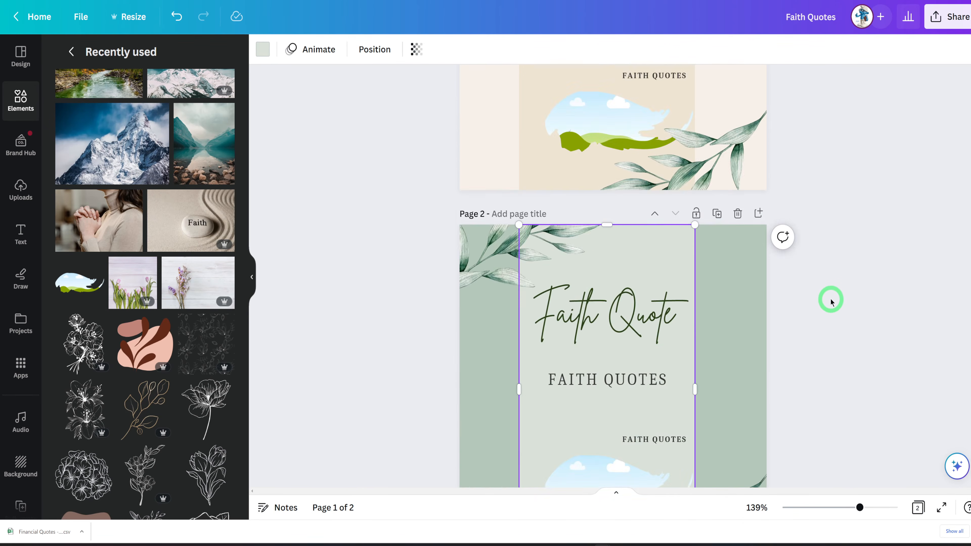
pyautogui.scroll(1, 830, 303)
pyautogui.scroll(7, 829, 303)
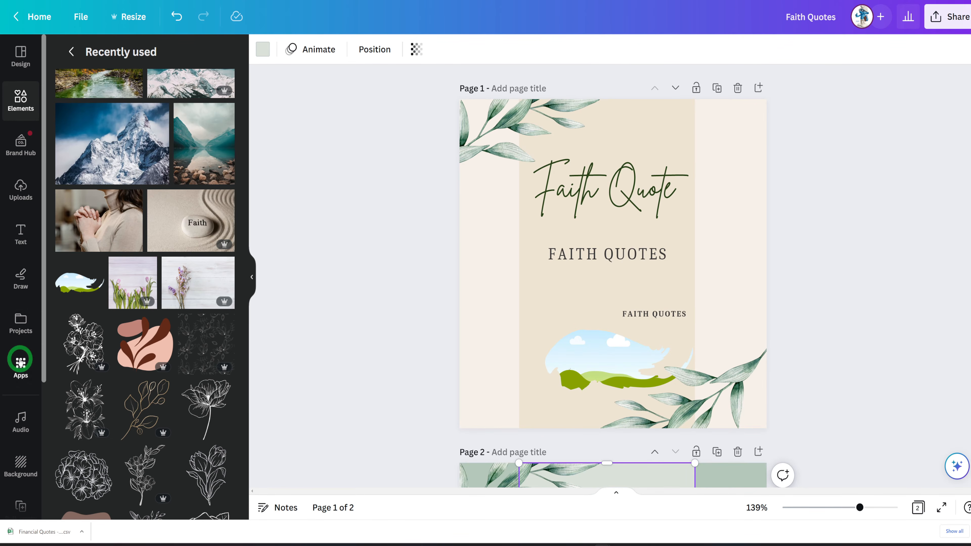
# Open Bulk create and choose to enter the data manually.
pyautogui.scroll(-4, 22, 362)
pyautogui.scroll(-1, 20, 298)
pyautogui.click(20, 323)
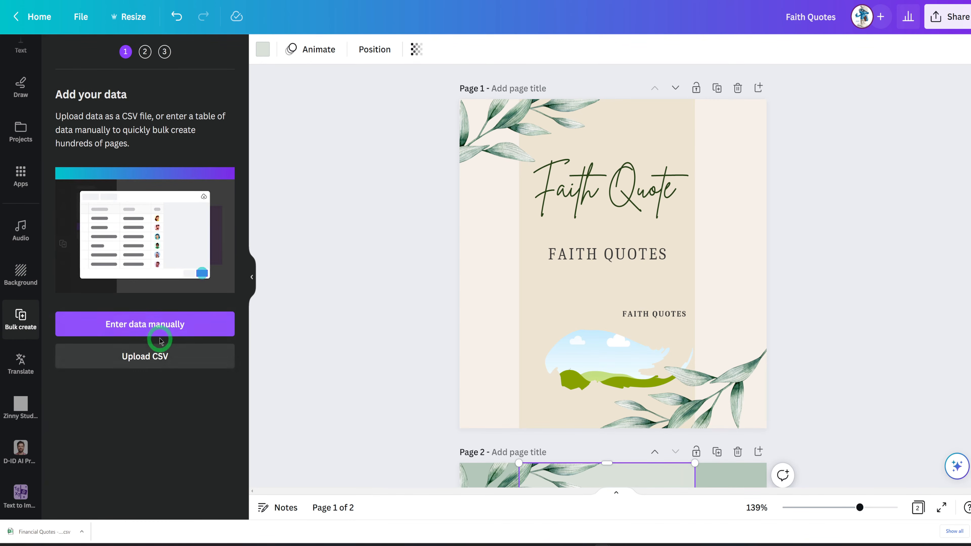
pyautogui.click(151, 325)
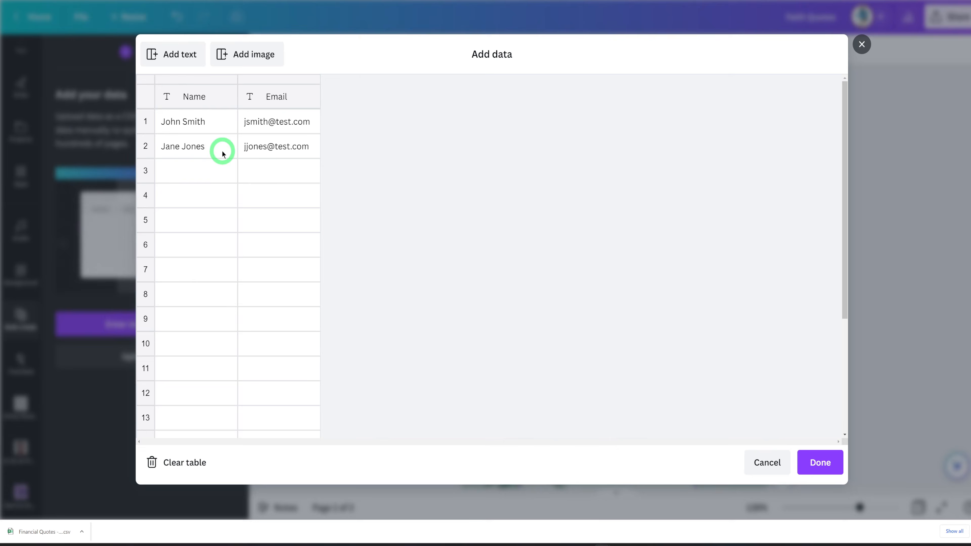
# Copy all quote and Bible verse rows from the Google Sheets spreadsheet and paste them into Canva's data table from row 1.
pyautogui.click(283, 162)
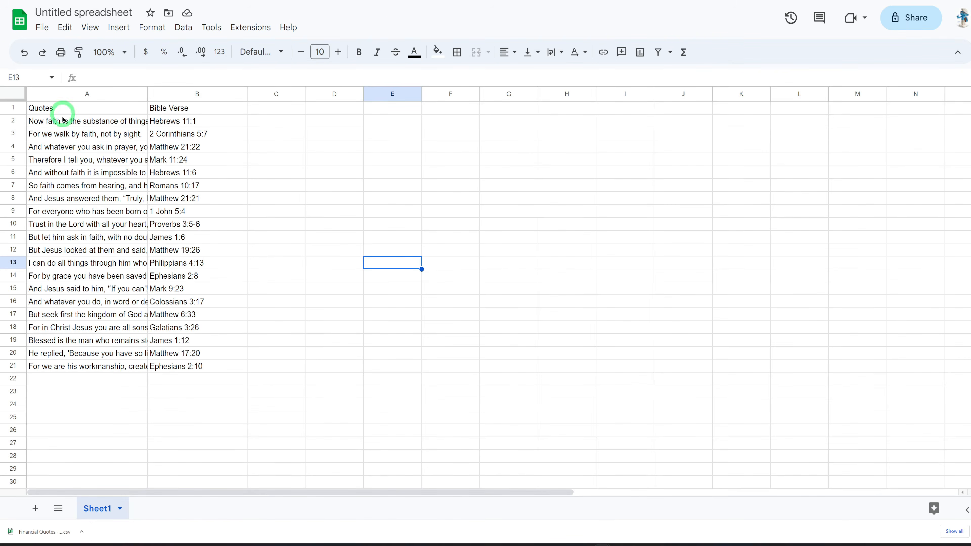
pyautogui.moveTo(39, 121); pyautogui.dragTo(175, 366)
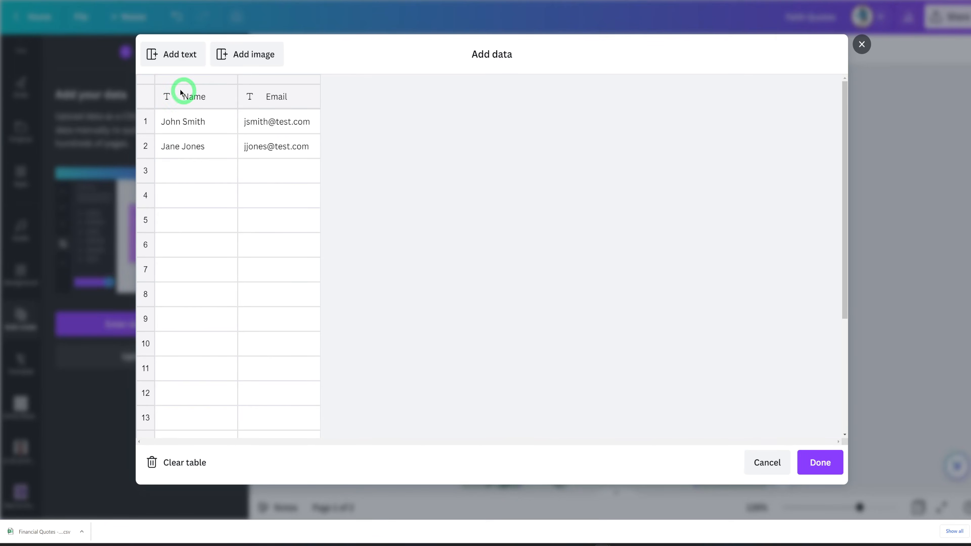
pyautogui.rightClick(188, 126)
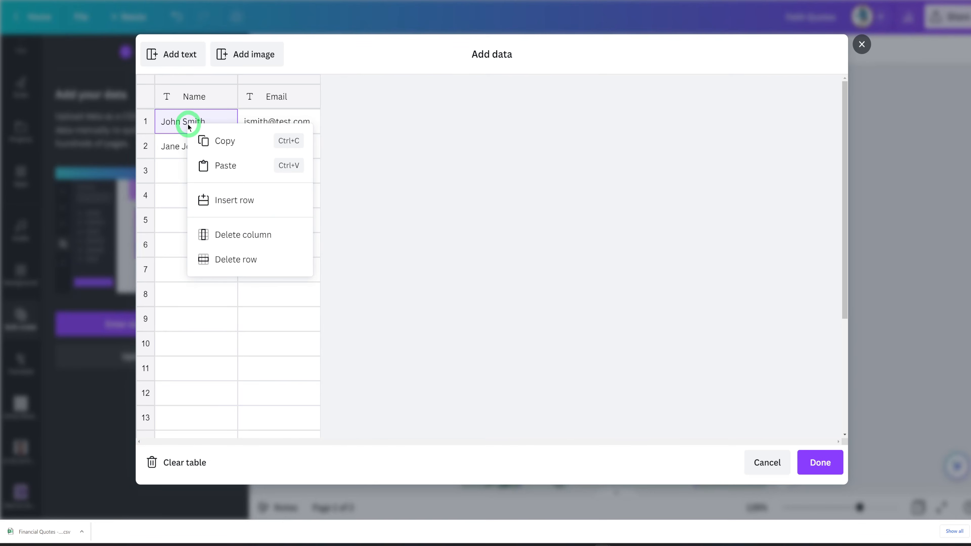
pyautogui.click(238, 169)
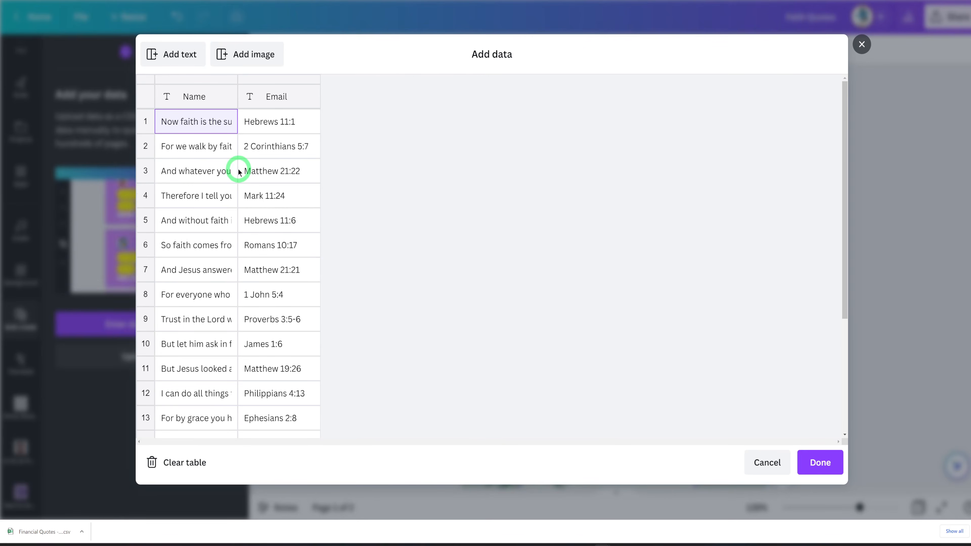
pyautogui.scroll(-5, 249, 237)
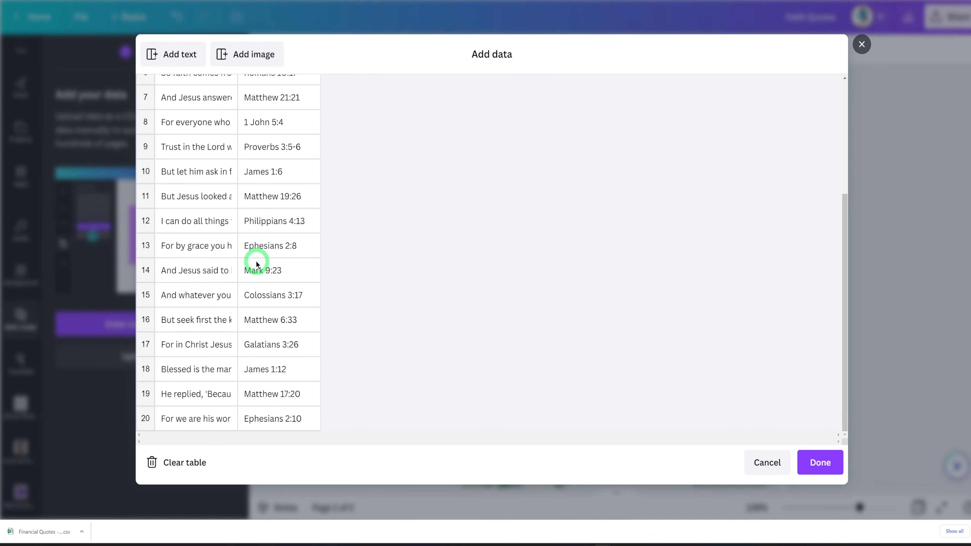
# Rename the data table's Name column to Quotes and its Email column to Bible Verse.
pyautogui.scroll(5, 253, 252)
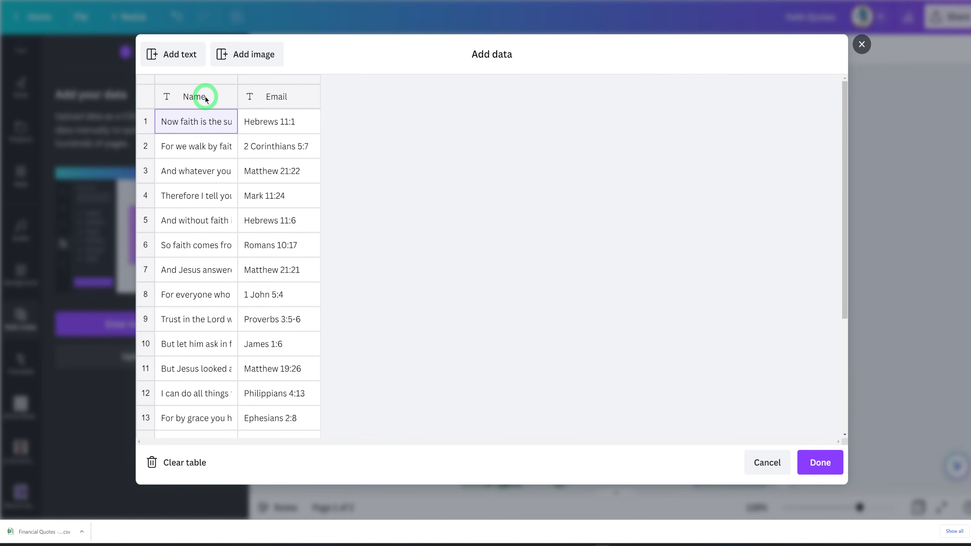
pyautogui.click(206, 98)
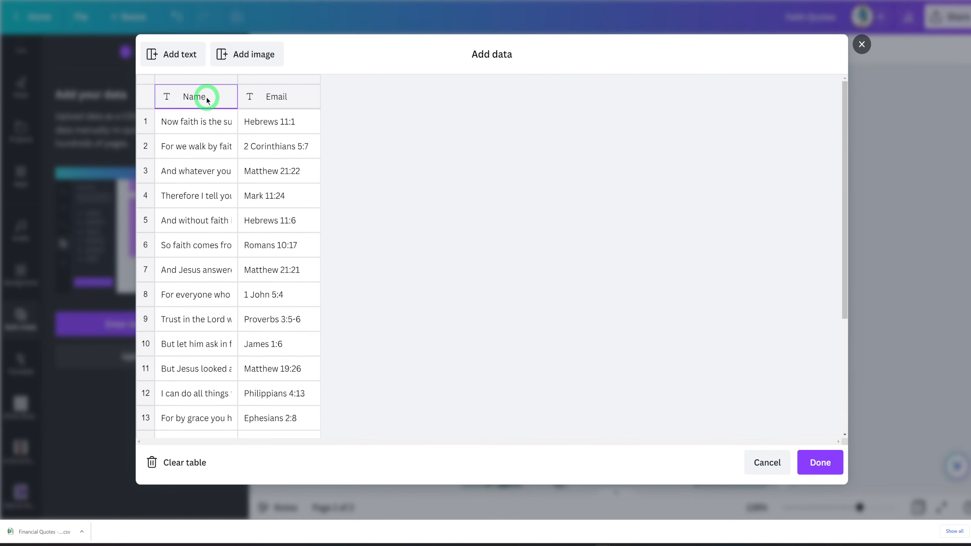
pyautogui.write('Quotes')
pyautogui.click(284, 99)
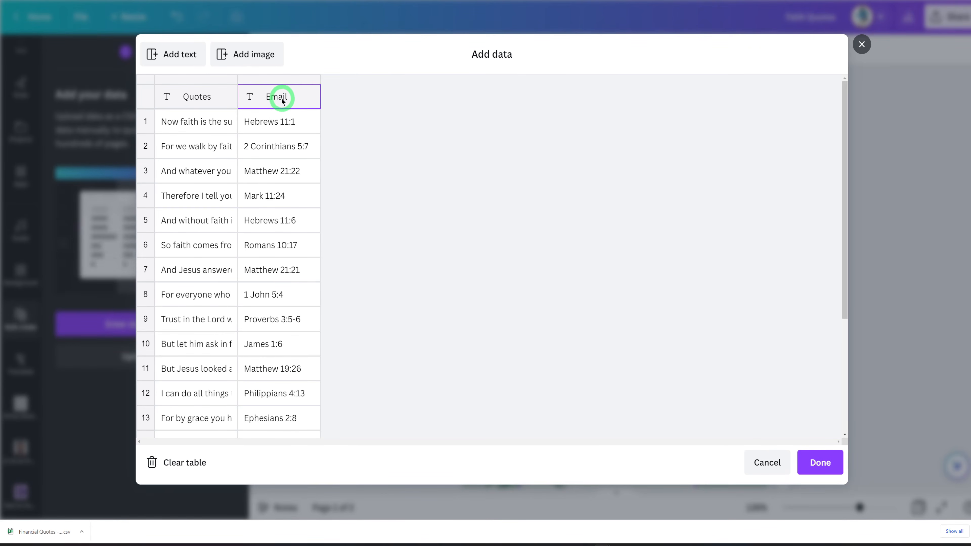
pyautogui.write('Bible Verse')
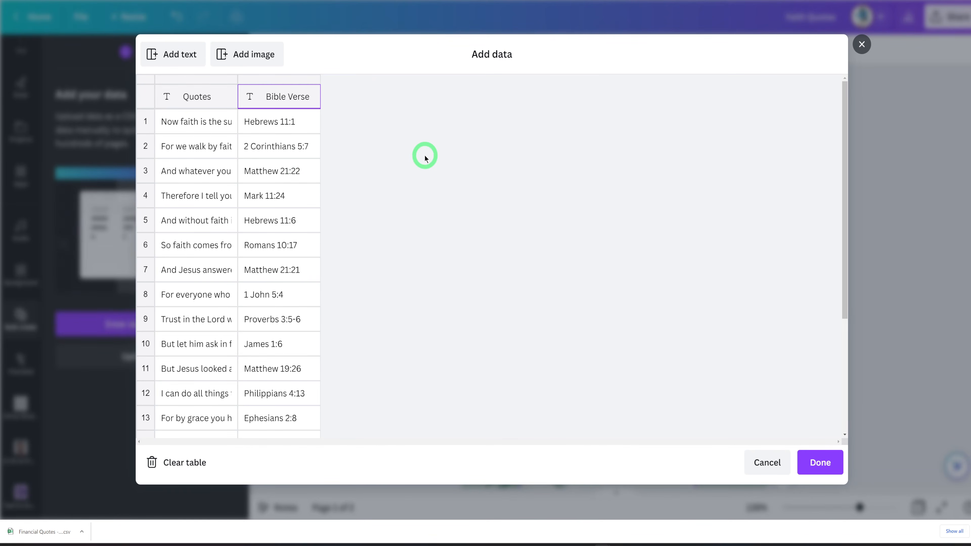
# Add an image column and assign Mountain Scenery from the Zinny Studio folder's Quote design subfolder to row 1.
pyautogui.click(247, 51)
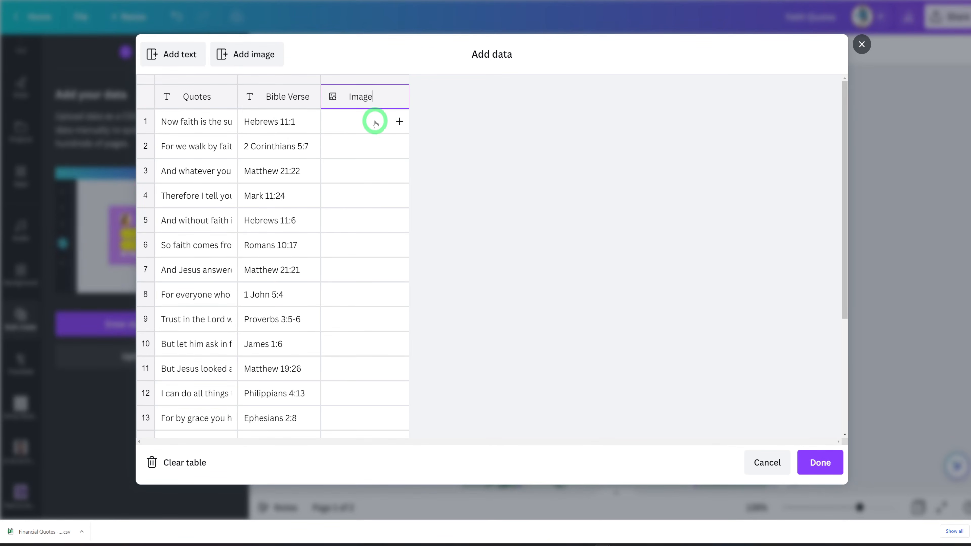
pyautogui.click(400, 121)
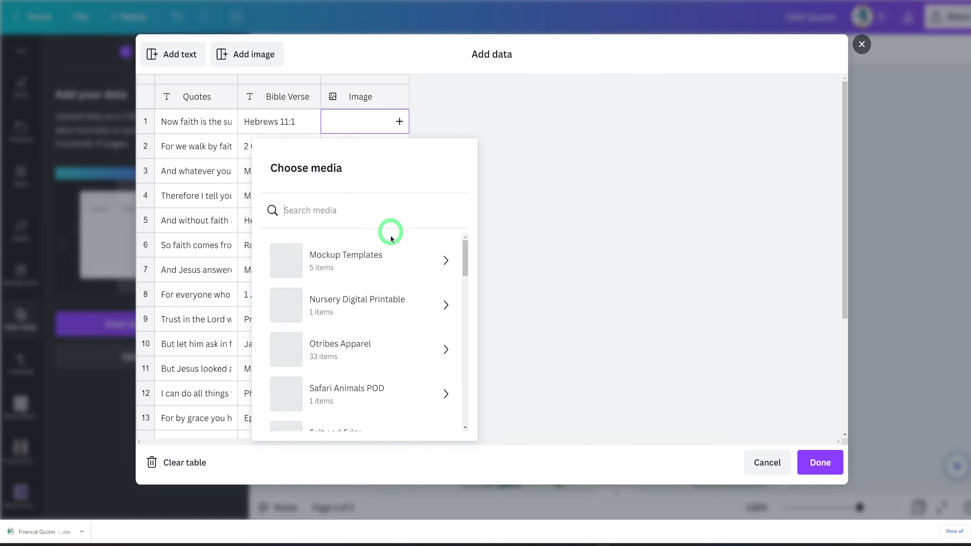
pyautogui.scroll(-2, 386, 300)
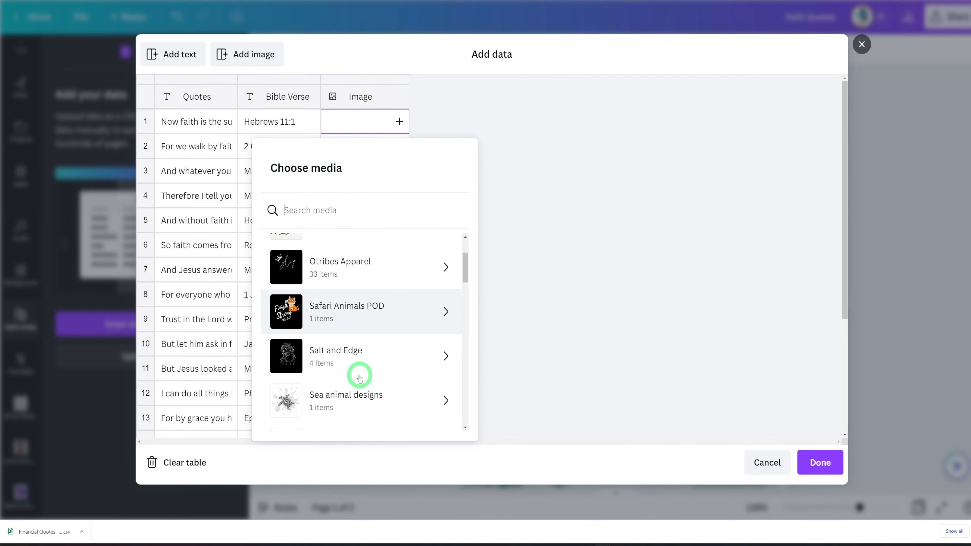
pyautogui.scroll(-2, 359, 377)
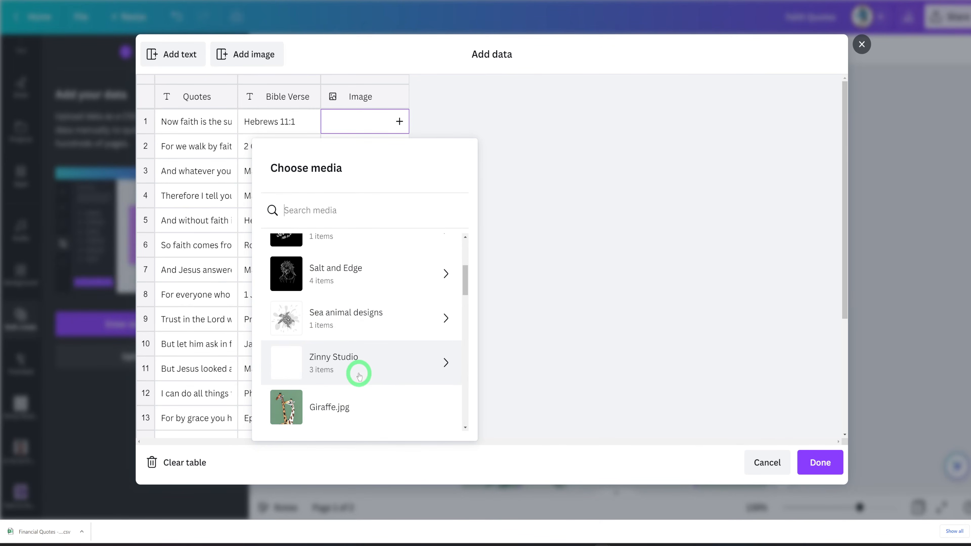
pyautogui.click(340, 364)
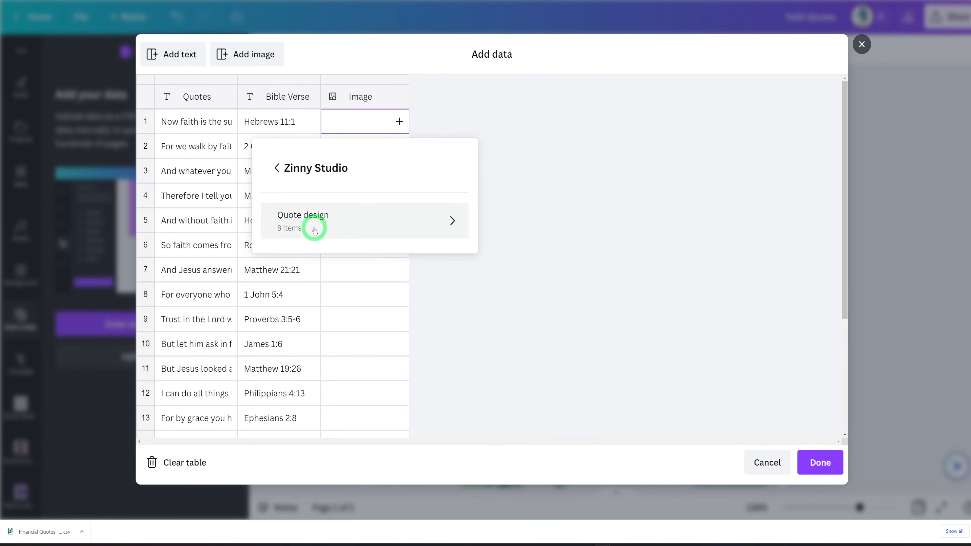
pyautogui.click(315, 229)
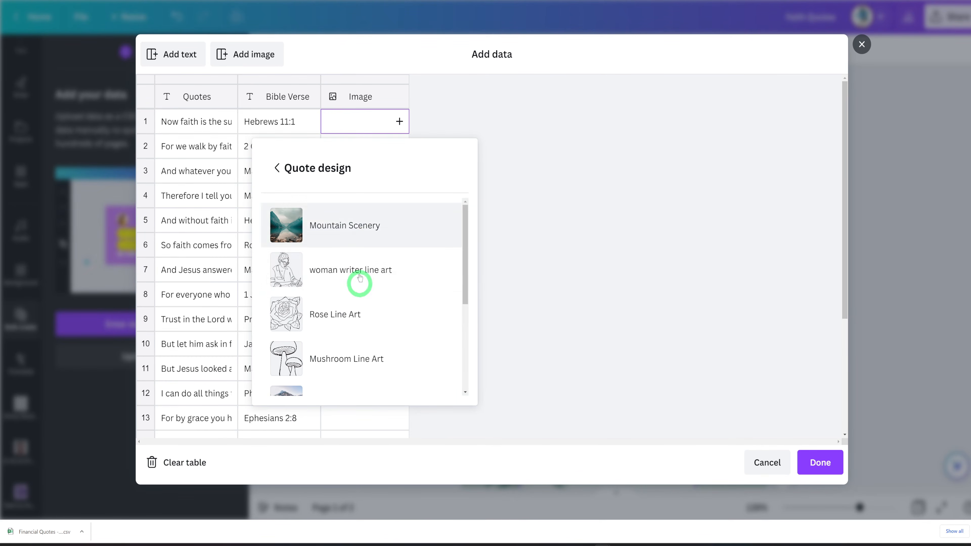
pyautogui.click(349, 230)
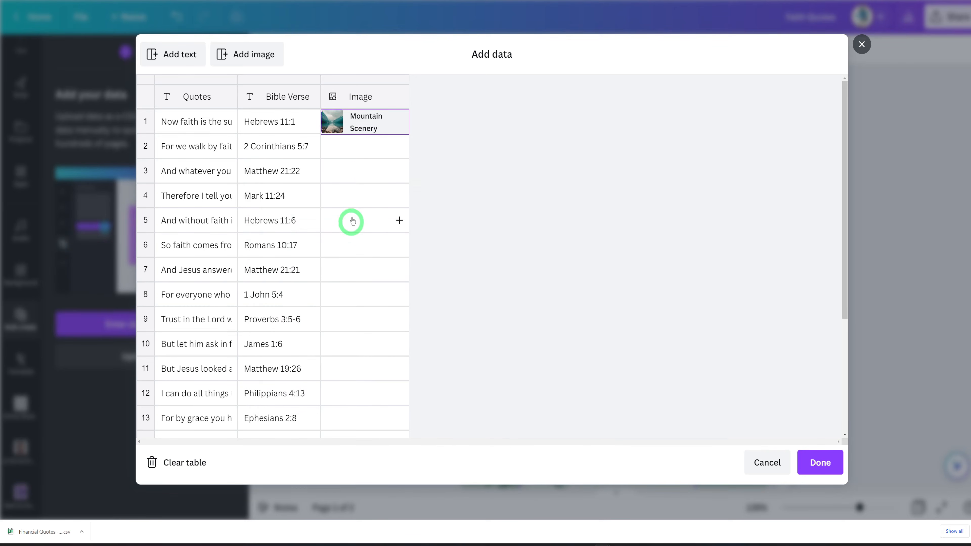
# Fill image rows 2 to 7 with Quote design mountain photos, starting with Scenic View of the Mountains, and save the data table.
pyautogui.click(399, 147)
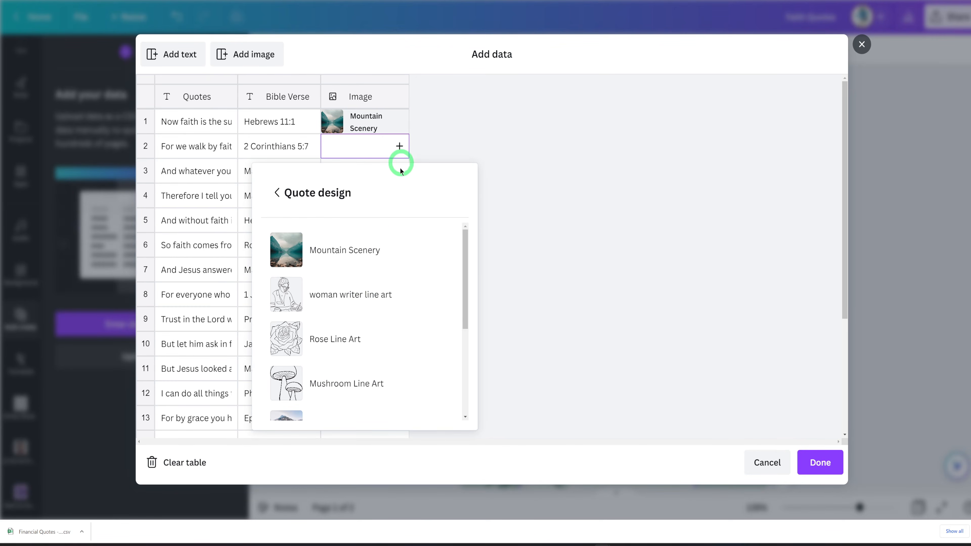
pyautogui.scroll(-3, 359, 306)
pyautogui.scroll(1, 358, 310)
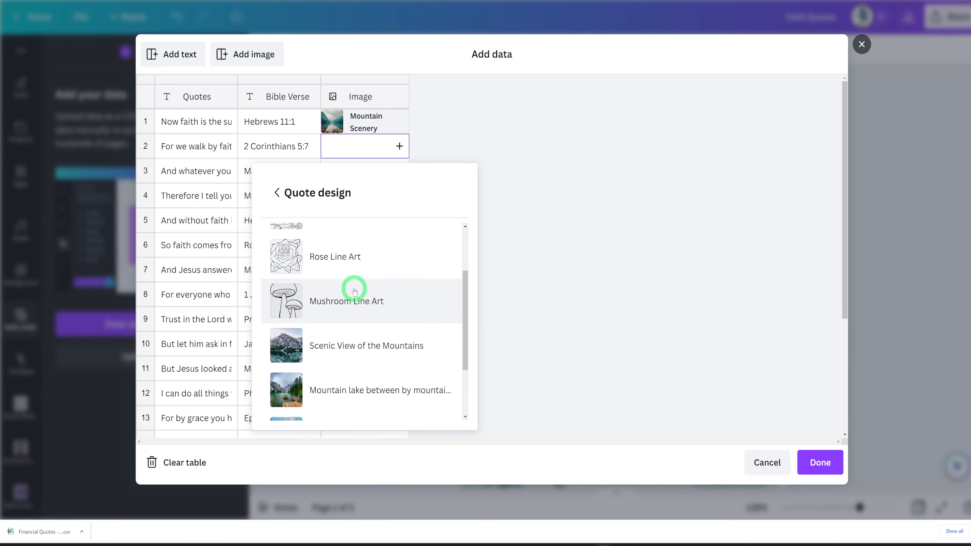
pyautogui.scroll(1, 354, 286)
pyautogui.click(360, 379)
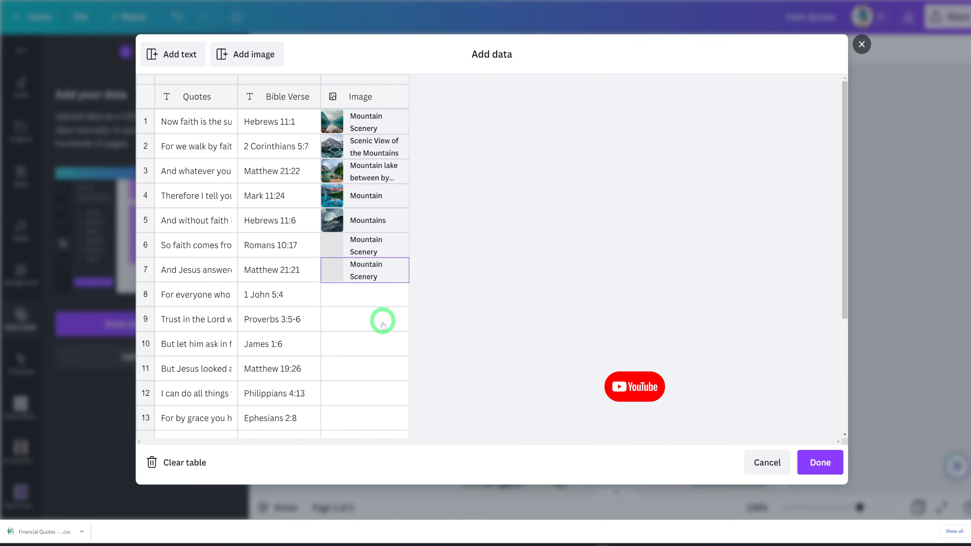
pyautogui.scroll(-4, 383, 323)
pyautogui.scroll(5, 430, 300)
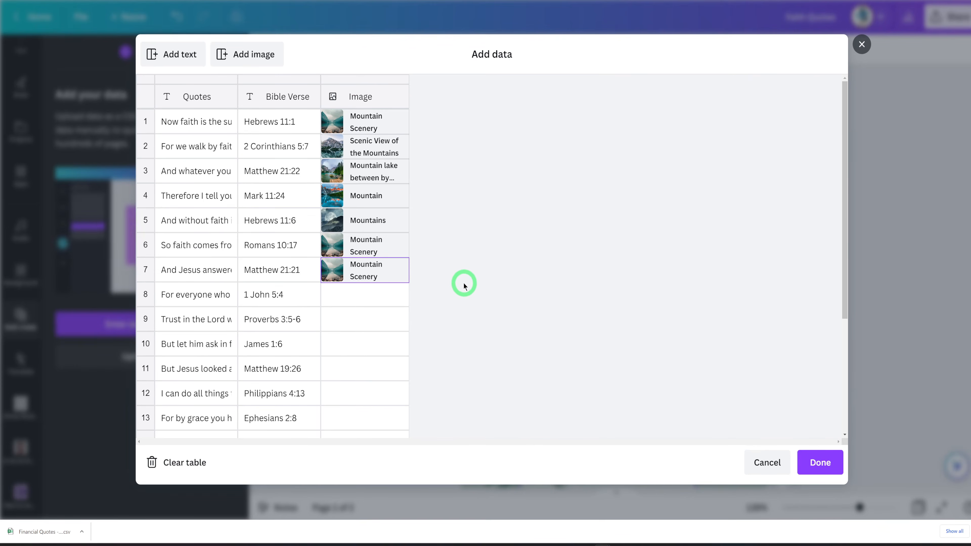
pyautogui.click(814, 463)
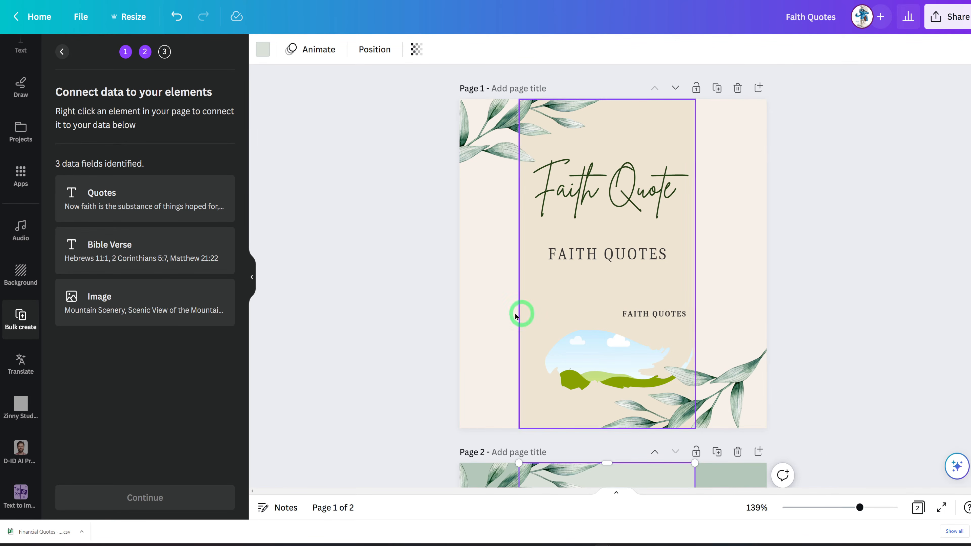
# Connect page 1's central Faith Quotes text to the Quotes field and the smaller text below it to Bible Verse.
pyautogui.click(591, 261)
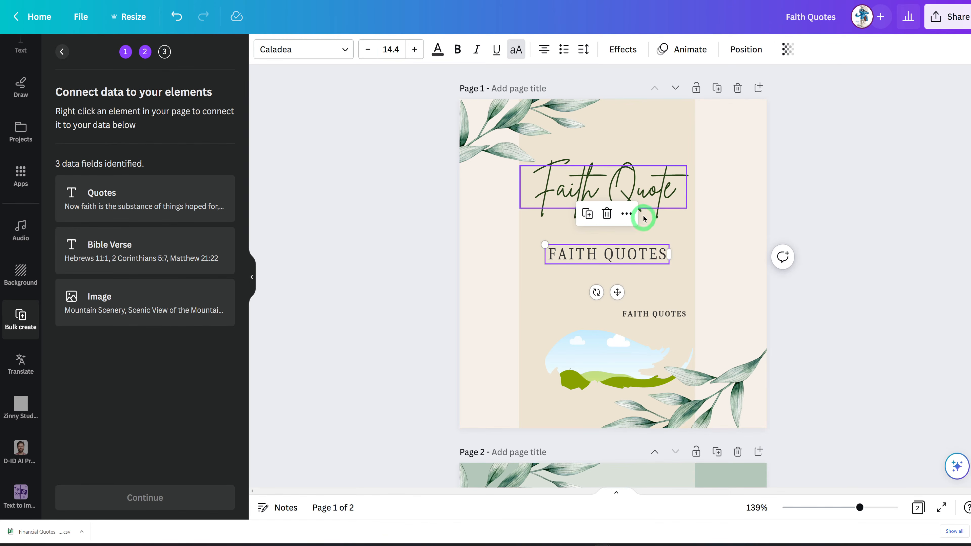
pyautogui.click(626, 214)
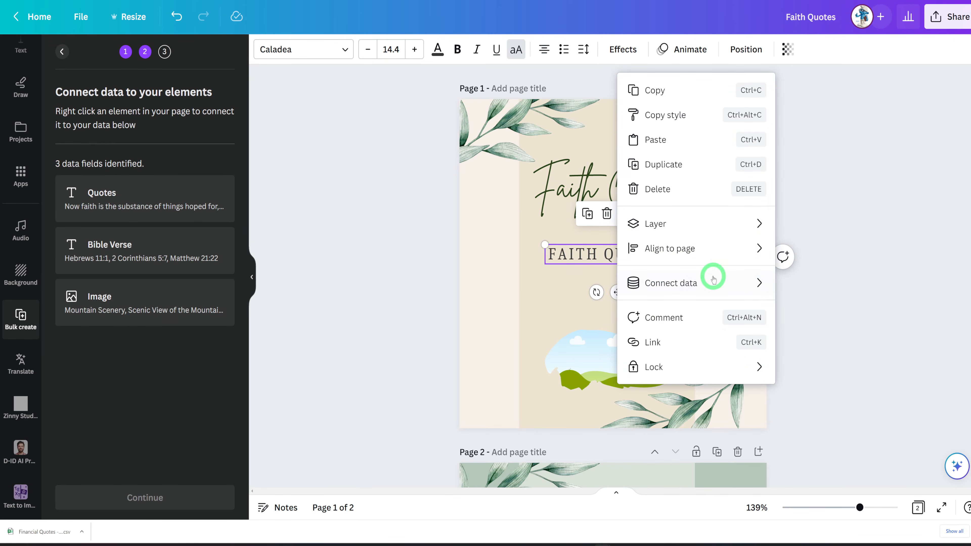
pyautogui.moveTo(710, 281)
pyautogui.click(836, 291)
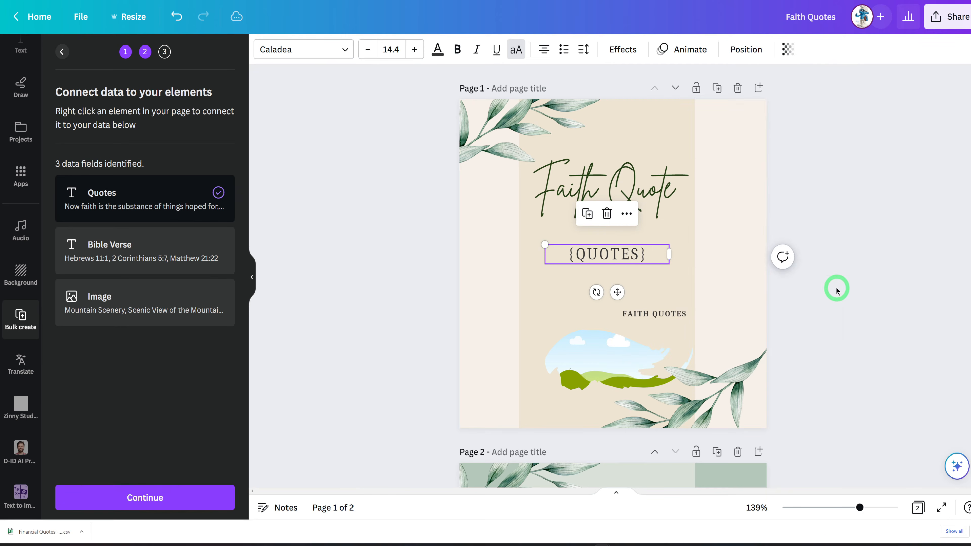
pyautogui.click(670, 312)
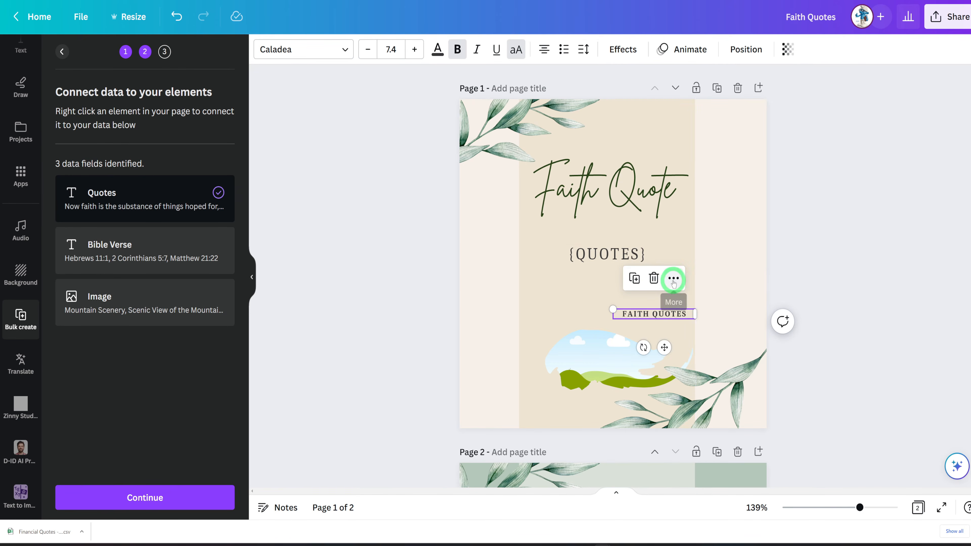
pyautogui.click(674, 278)
pyautogui.moveTo(716, 282)
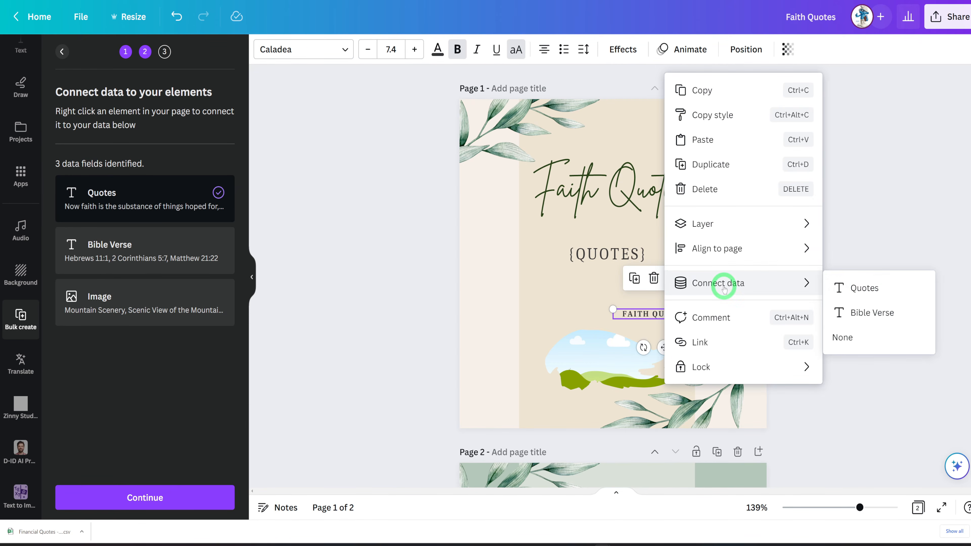
pyautogui.click(866, 312)
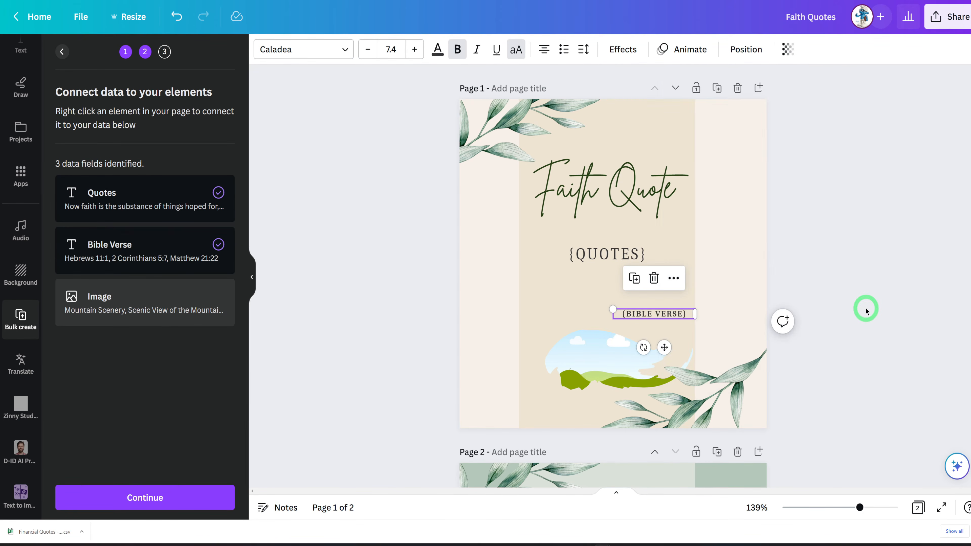
# Connect the brush-stroke photo frame on page 1 to the Image data field.
pyautogui.click(592, 371)
pyautogui.click(640, 300)
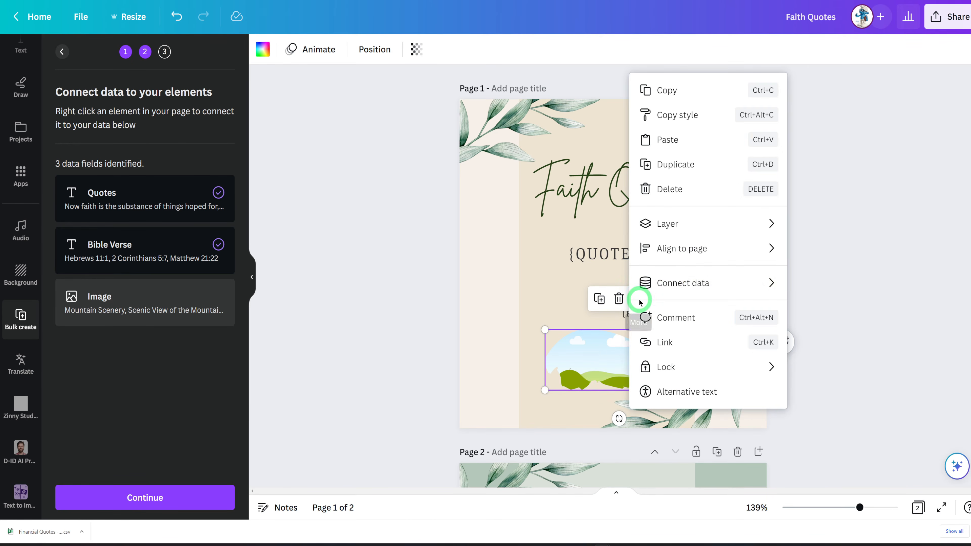
pyautogui.moveTo(673, 285)
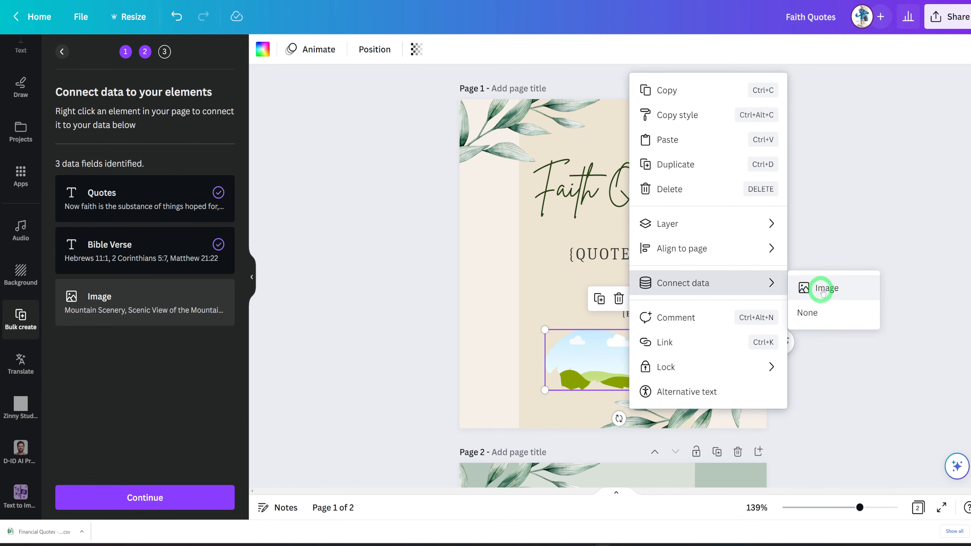
pyautogui.click(832, 288)
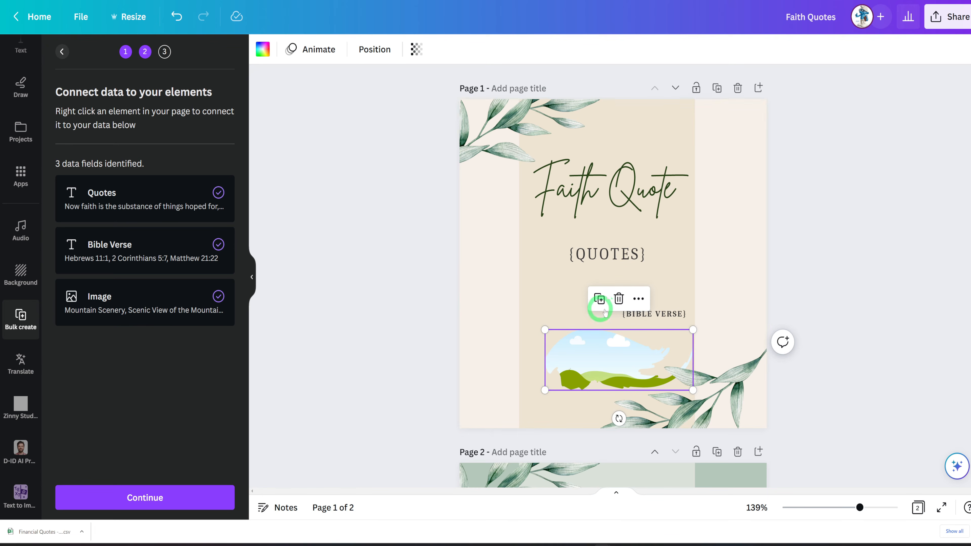
# Connect page 2's central Faith Quotes text to the Quotes field and its smaller text to Bible Verse.
pyautogui.scroll(-2, 763, 317)
pyautogui.scroll(-7, 765, 319)
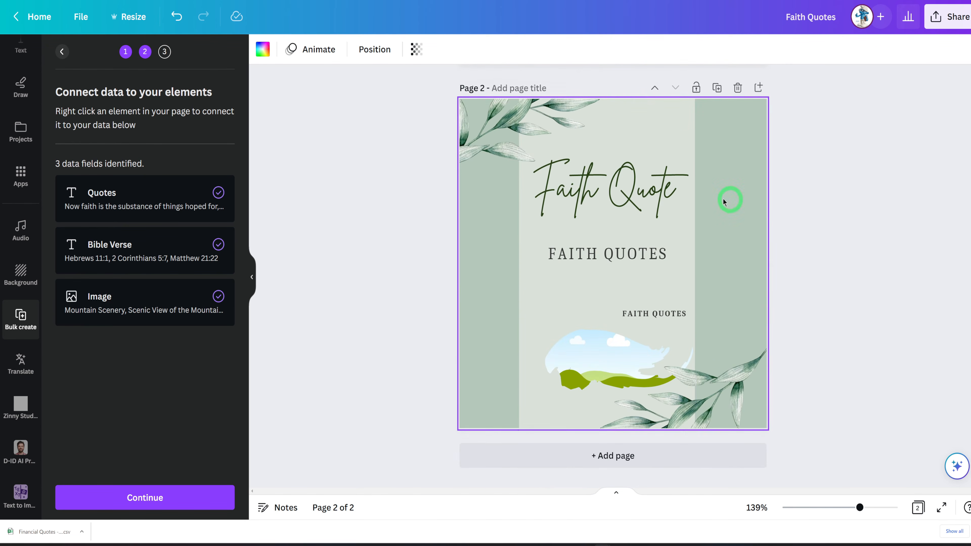
pyautogui.click(643, 255)
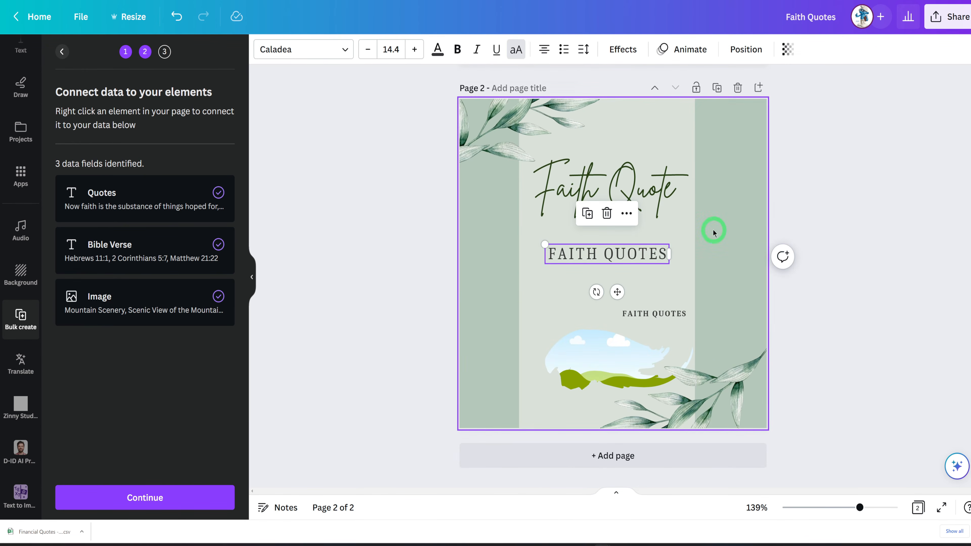
pyautogui.click(626, 213)
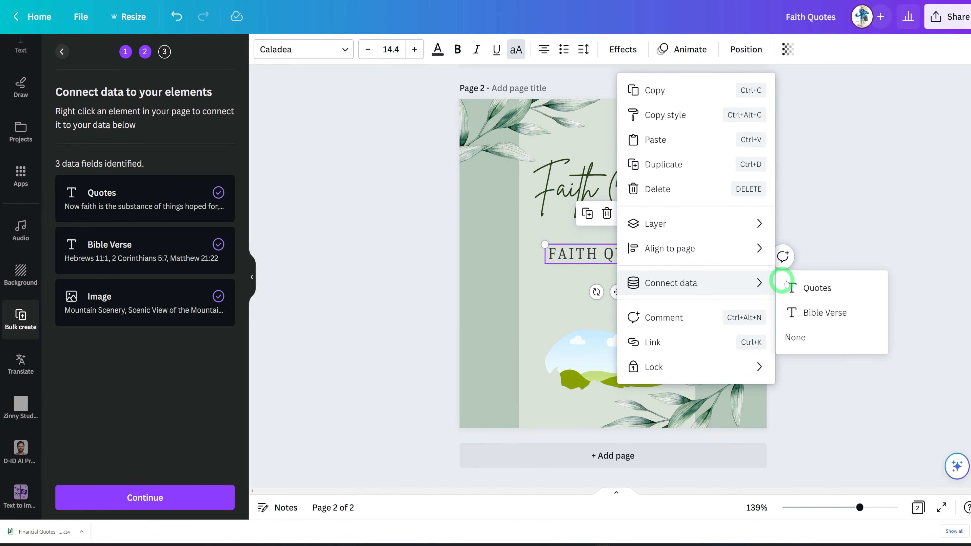
pyautogui.click(797, 285)
pyautogui.click(690, 312)
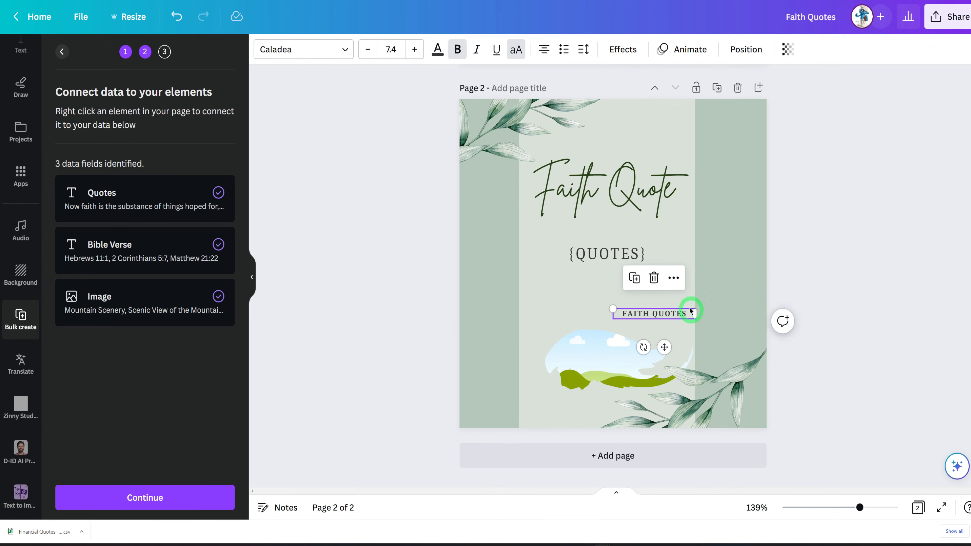
pyautogui.click(673, 278)
pyautogui.moveTo(710, 282)
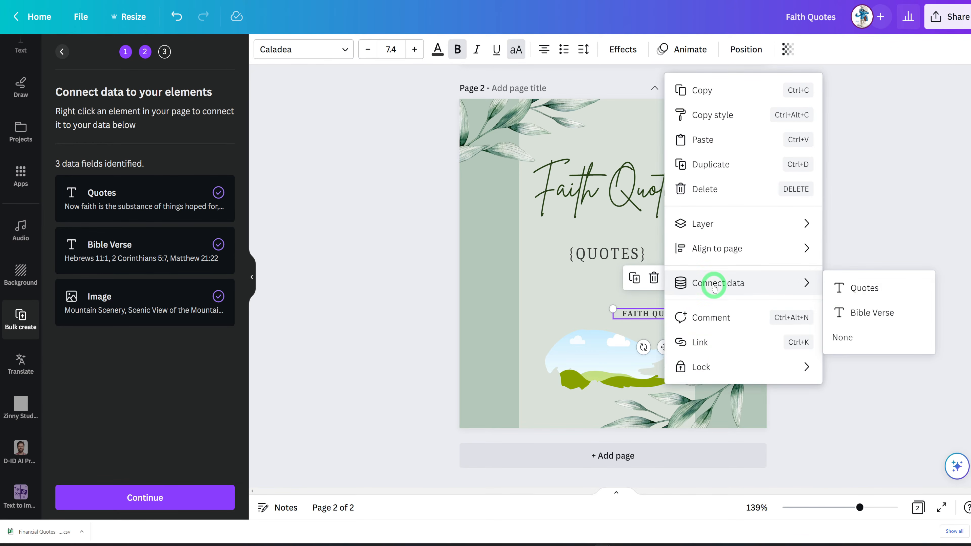
pyautogui.click(854, 312)
# Connect page 2's brush-stroke photo frame to the Image data field and review the connected placeholders on both pages.
pyautogui.click(612, 354)
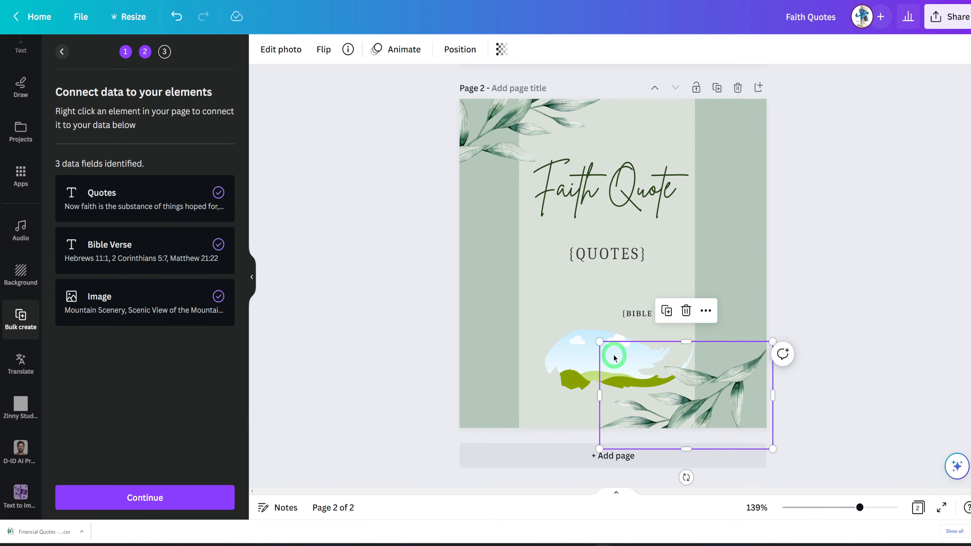
pyautogui.click(584, 353)
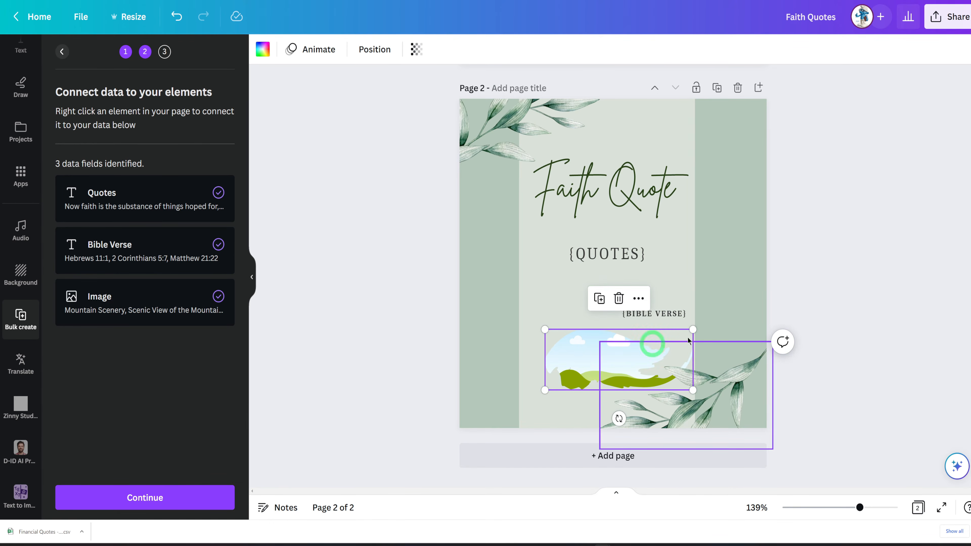
pyautogui.click(639, 299)
pyautogui.moveTo(735, 283)
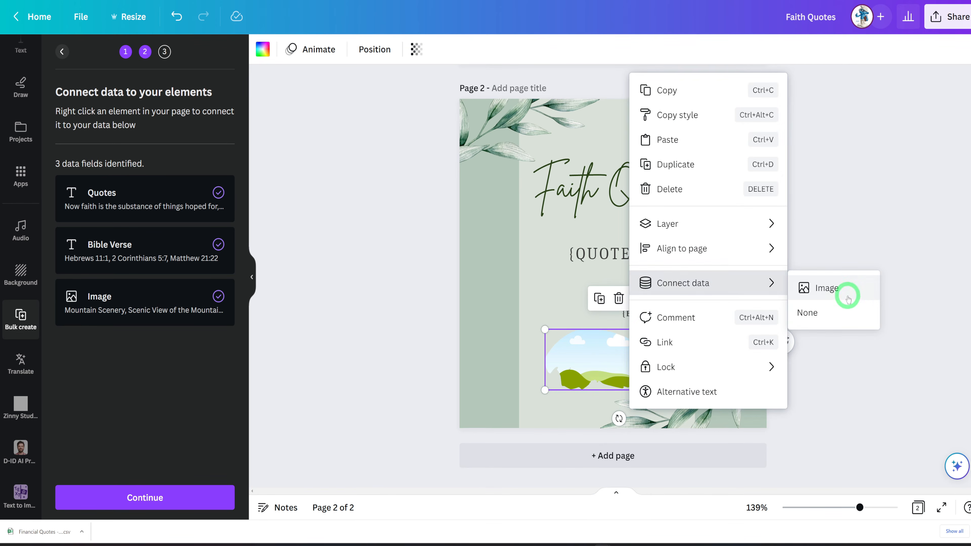
pyautogui.click(827, 288)
pyautogui.click(807, 266)
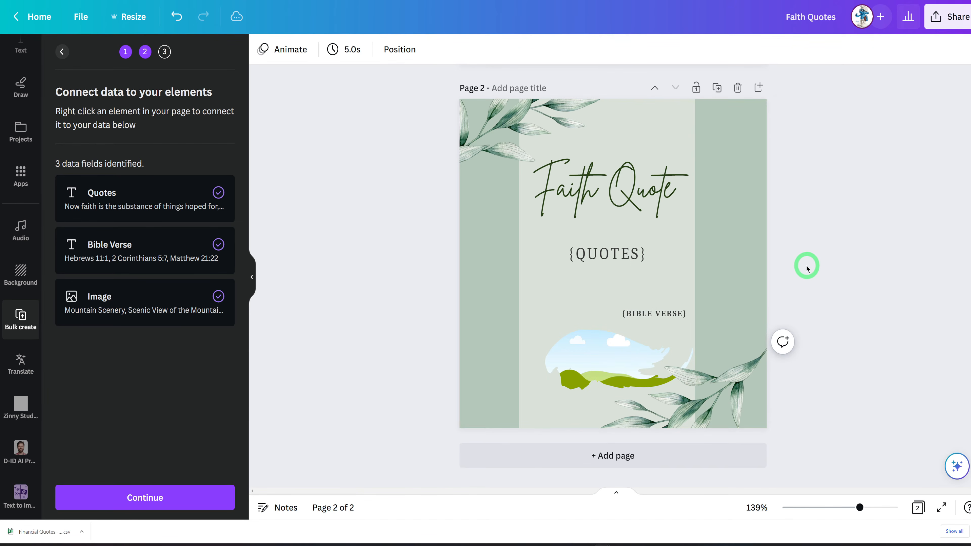
pyautogui.scroll(5, 665, 261)
pyautogui.scroll(3, 667, 264)
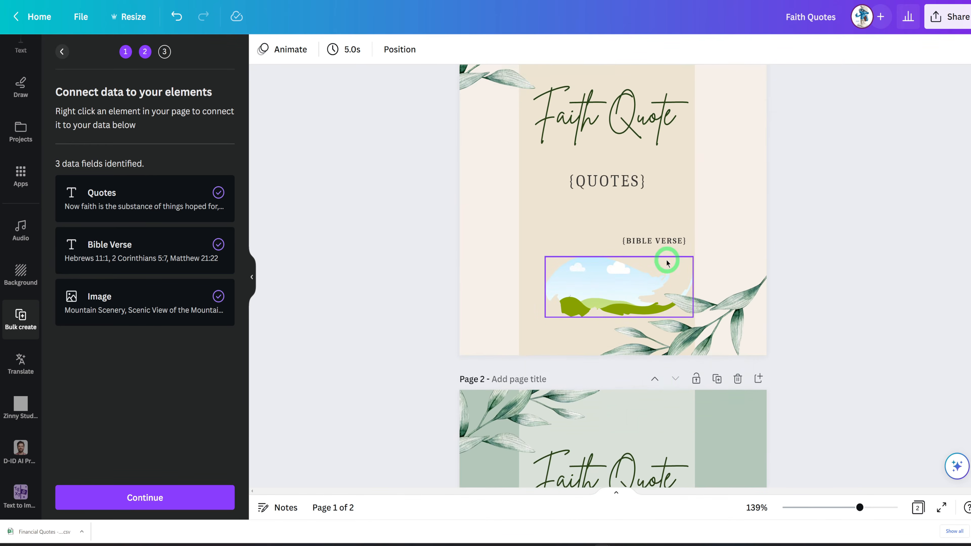
# Proceed to applying the data, check that all quote rows are selected, and generate the 20 data sets as pages.
pyautogui.scroll(-7, 667, 264)
pyautogui.scroll(-1, 667, 261)
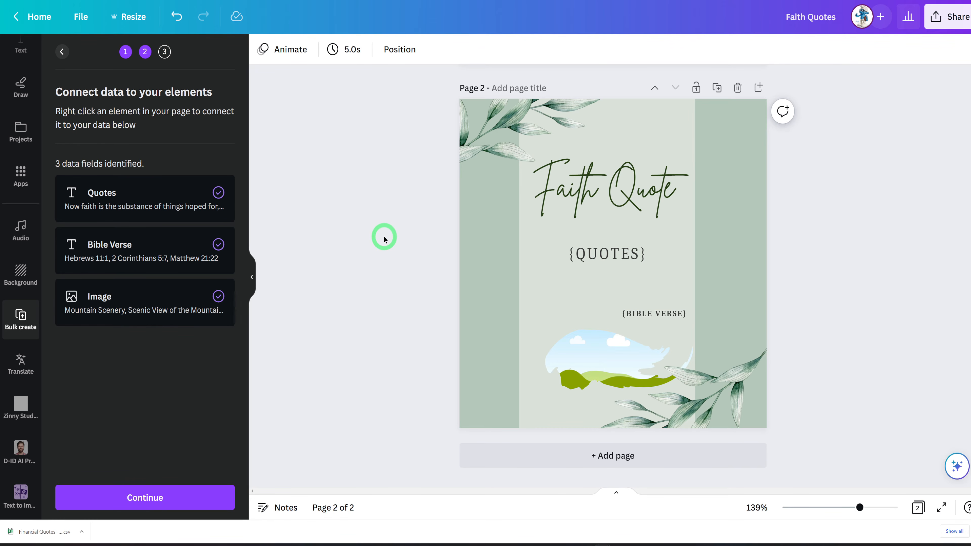
pyautogui.click(184, 497)
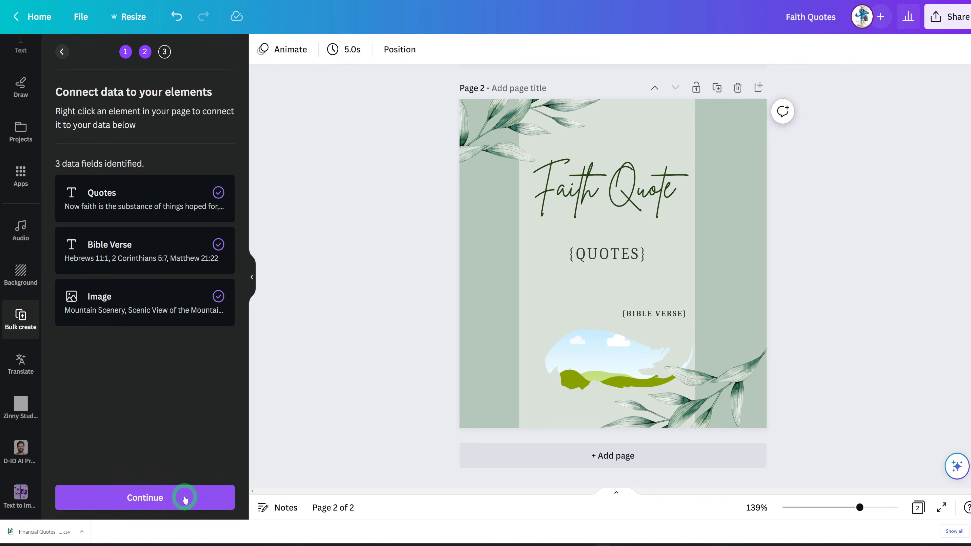
pyautogui.scroll(-5, 175, 336)
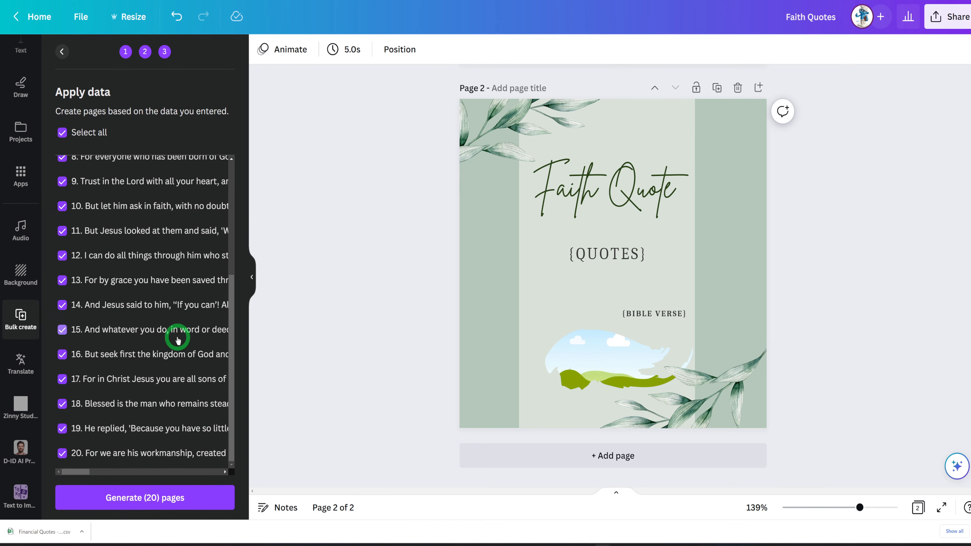
pyautogui.scroll(5, 176, 329)
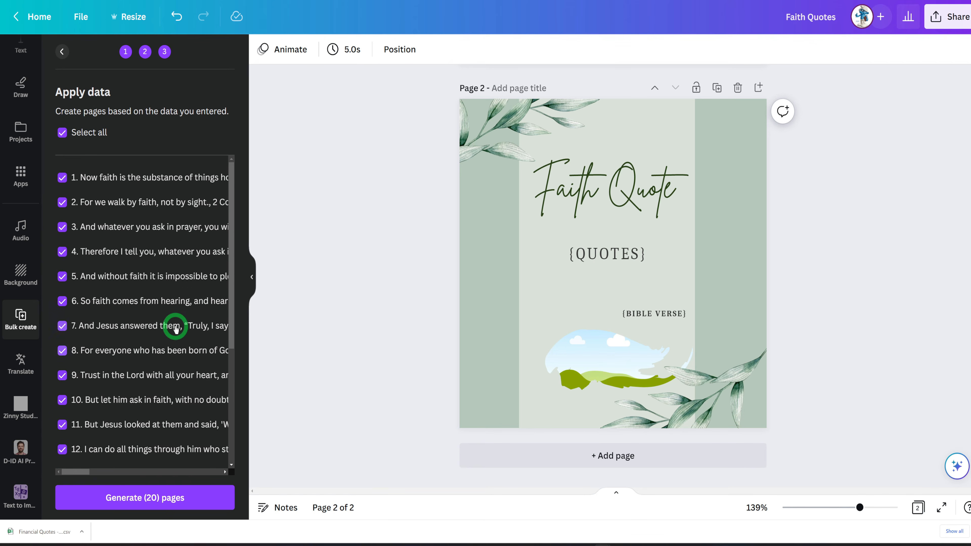
pyautogui.scroll(-5, 176, 329)
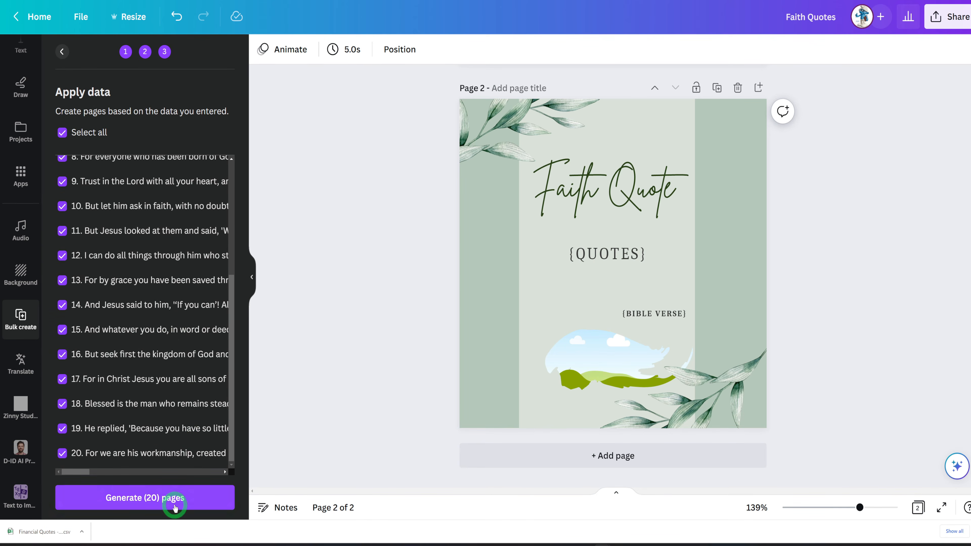
pyautogui.click(169, 500)
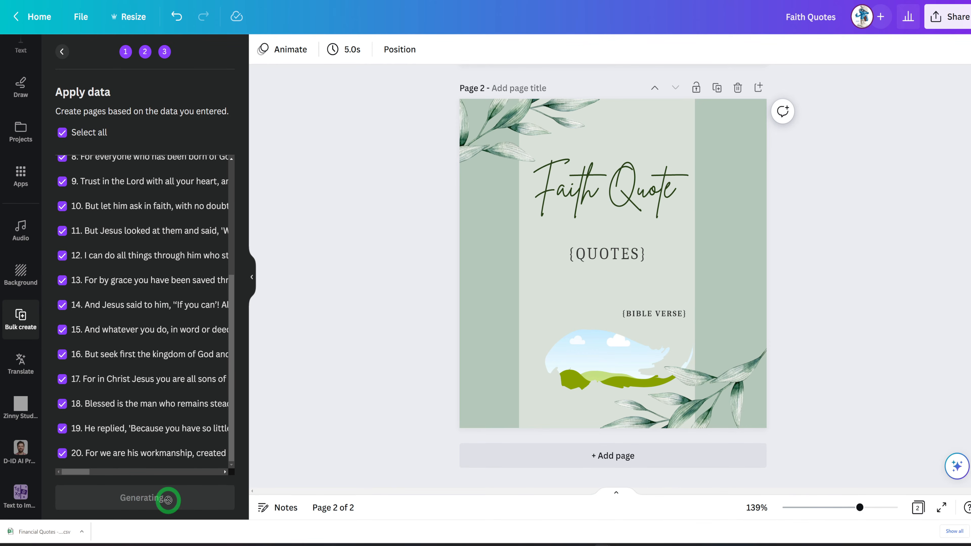
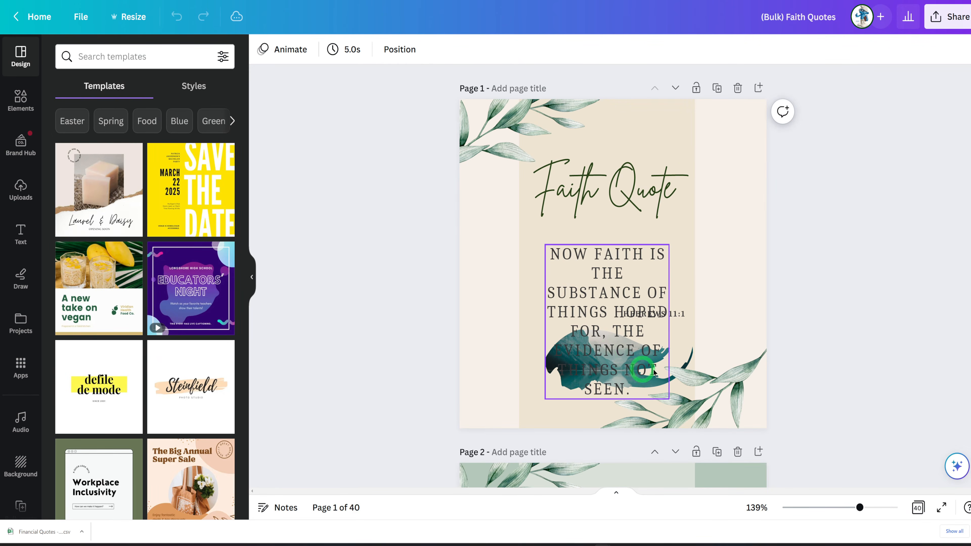
# Shrink the quote text on page 1 to about size 8.8 and reposition it between the Faith Quote title and the Hebrews 11:1 reference.
pyautogui.scroll(-7, 688, 358)
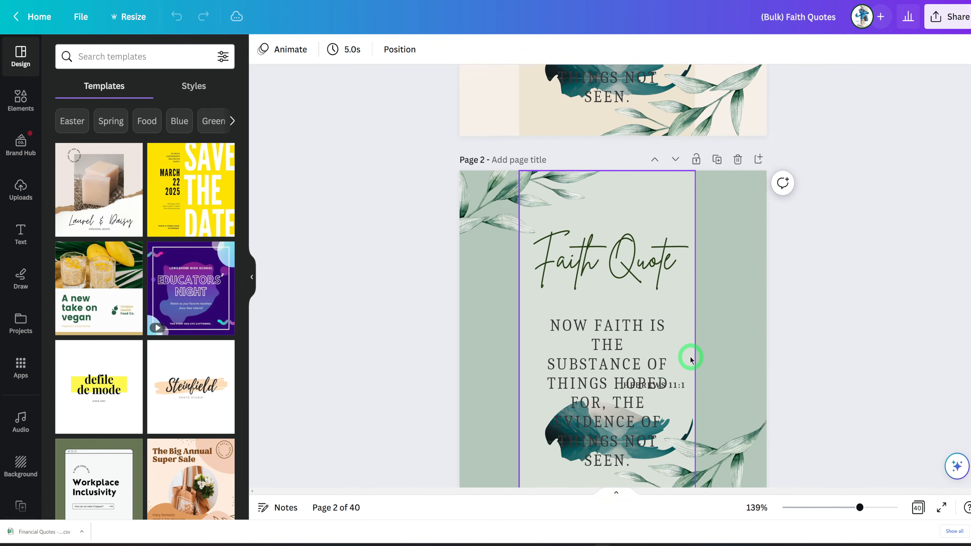
pyautogui.scroll(-10, 691, 359)
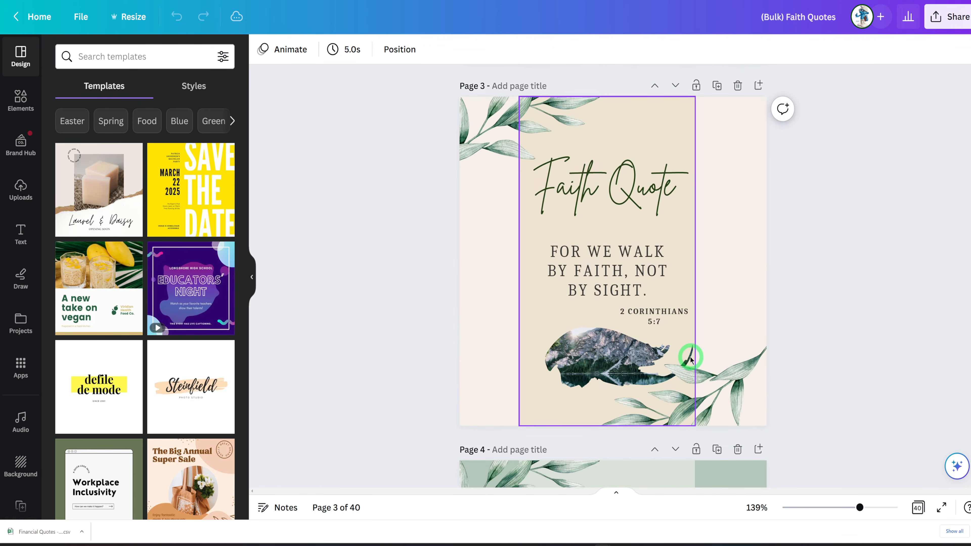
pyautogui.scroll(15, 684, 352)
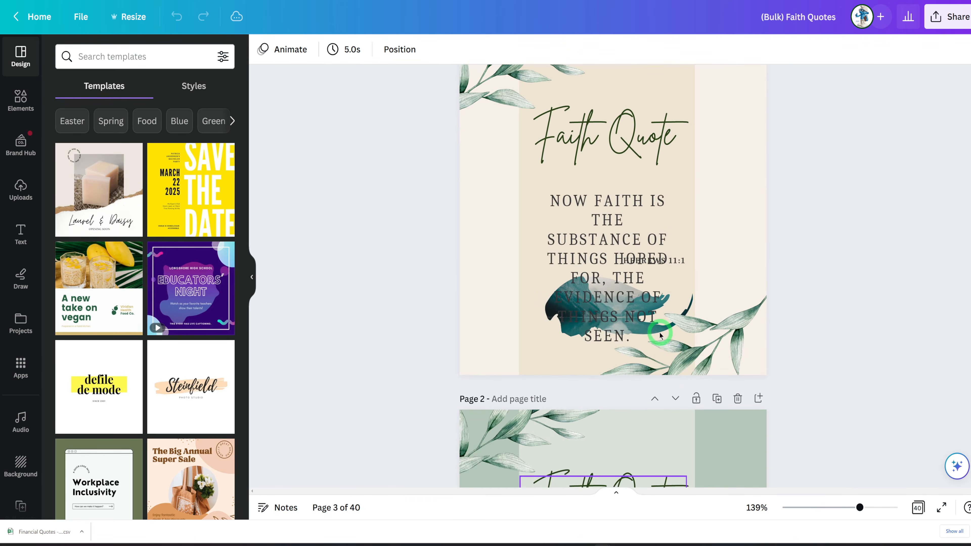
pyautogui.scroll(2, 660, 335)
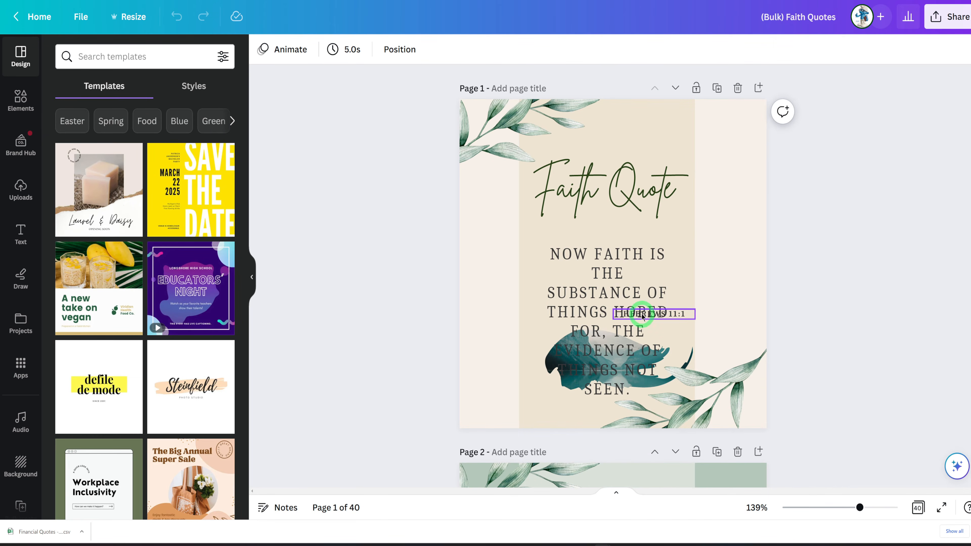
pyautogui.click(667, 320)
pyautogui.moveTo(670, 320); pyautogui.dragTo(700, 310)
pyautogui.moveTo(699, 360); pyautogui.dragTo(640, 269)
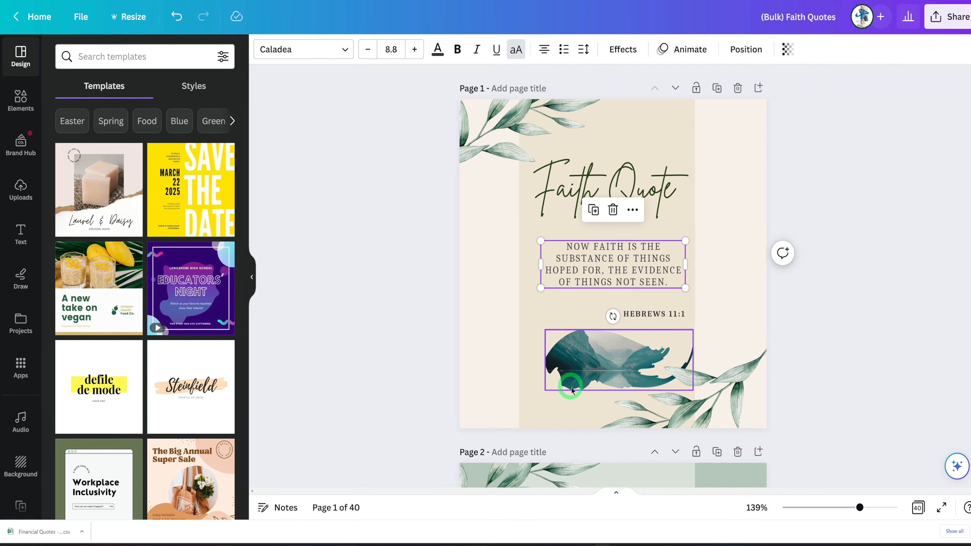
pyautogui.click(830, 360)
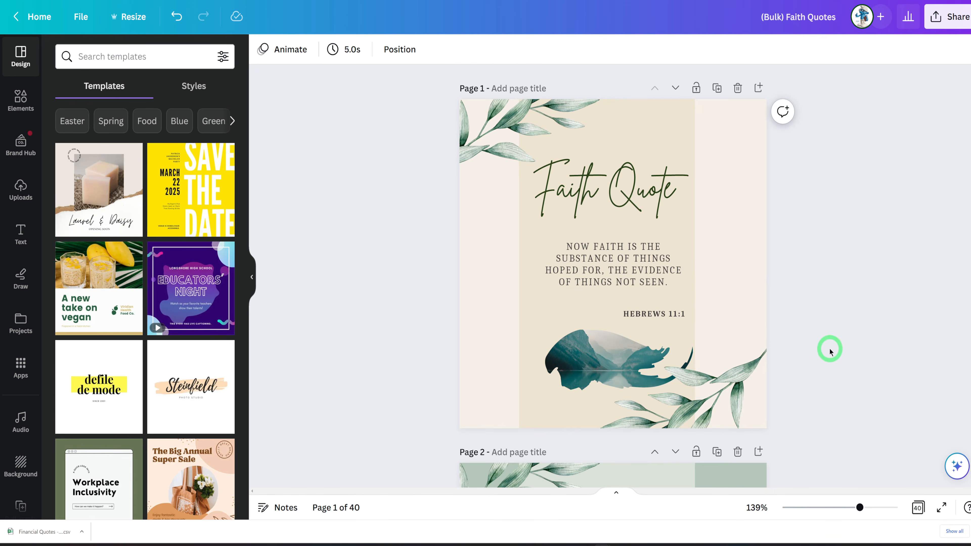
# Scale down the quote text on page 2 and fit it between the title and the Hebrews 11:1 reference.
pyautogui.scroll(-5, 830, 351)
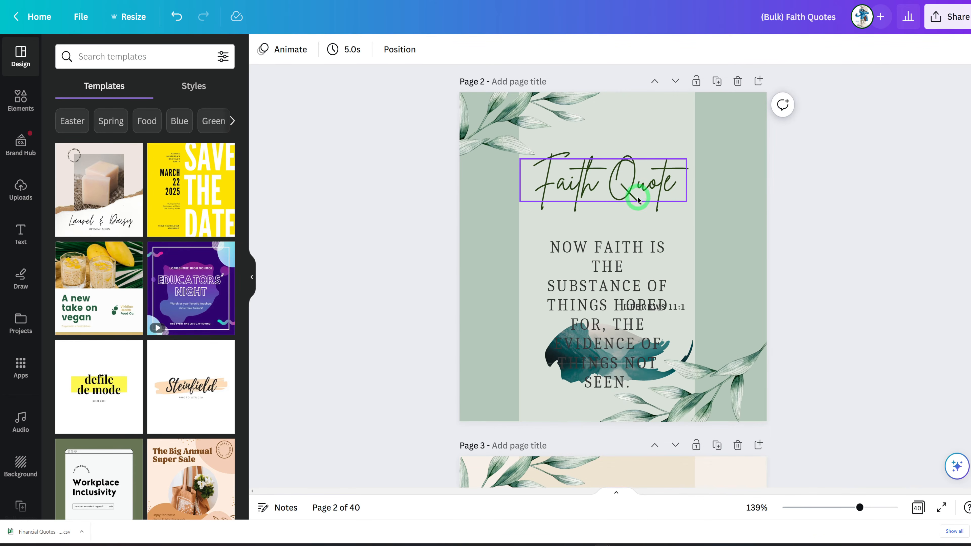
pyautogui.click(638, 199)
pyautogui.click(639, 272)
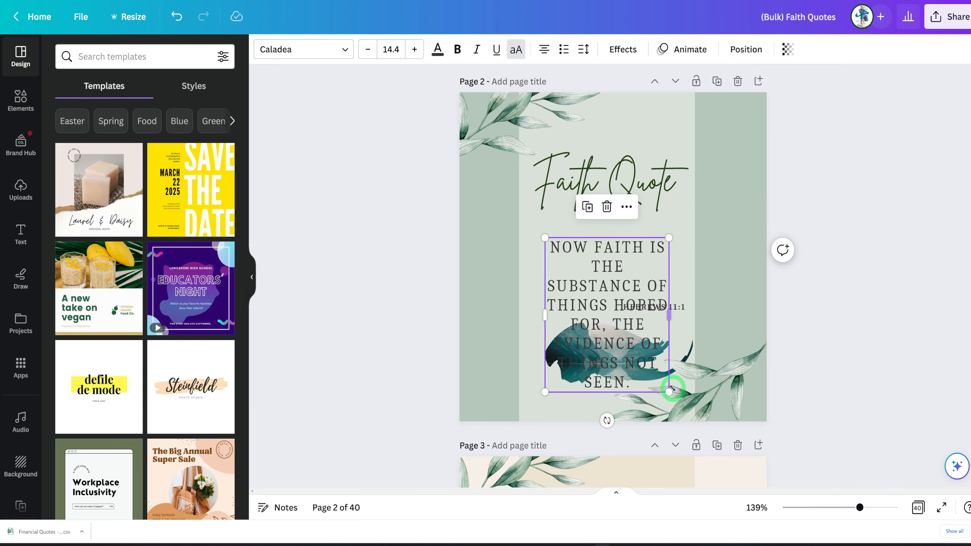
pyautogui.moveTo(669, 391); pyautogui.dragTo(650, 368)
pyautogui.click(850, 301)
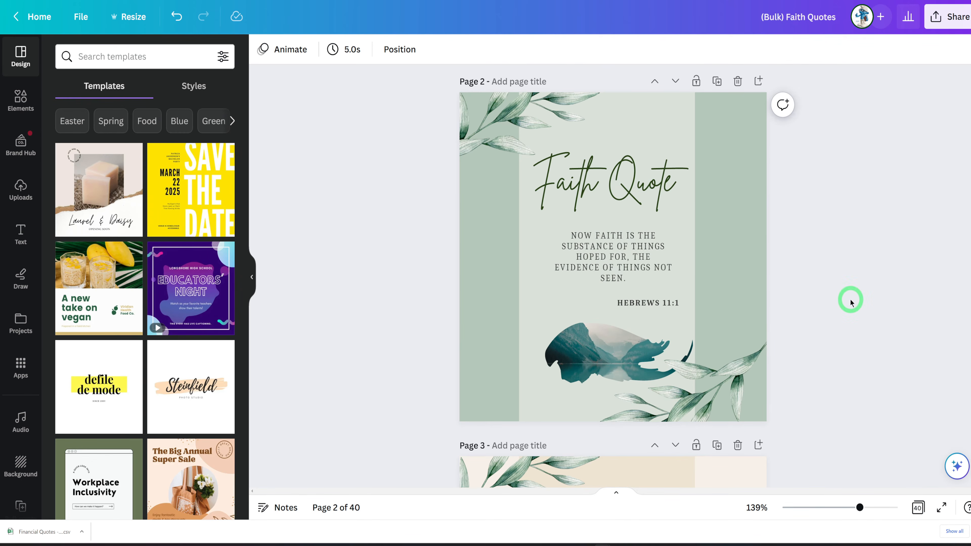
# Compare the first generated pages and inspect how the mountain photo on page 4 is cropped inside its brush-stroke frame.
pyautogui.scroll(6, 853, 301)
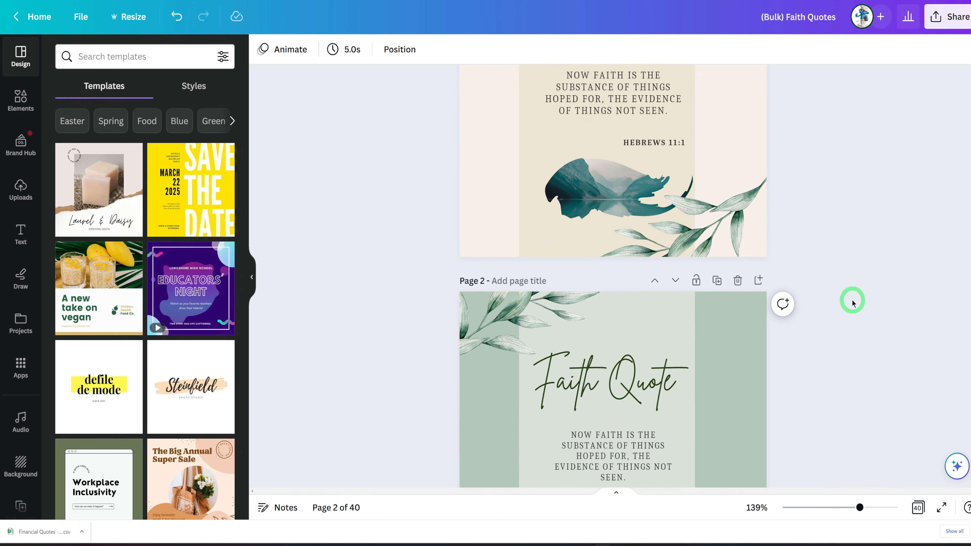
pyautogui.scroll(-8, 736, 357)
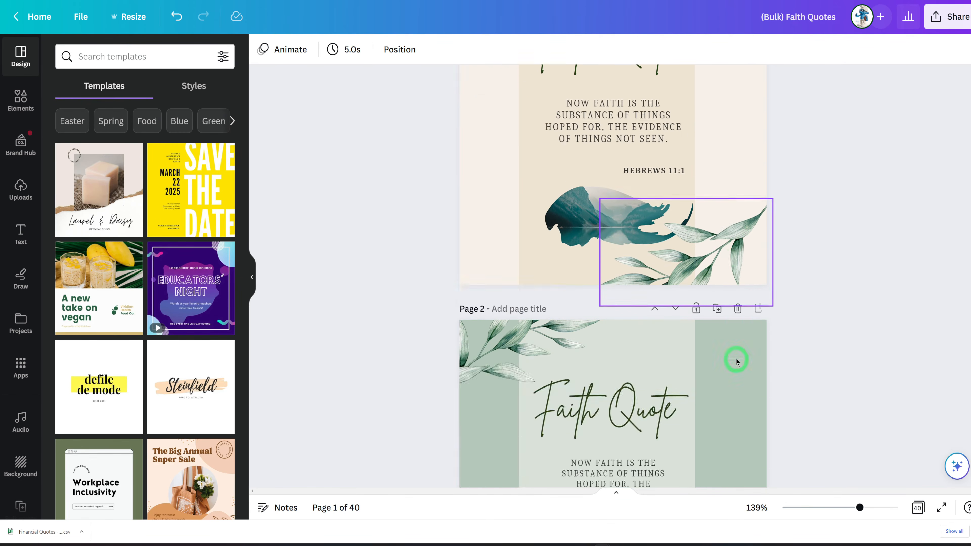
pyautogui.scroll(-10, 736, 357)
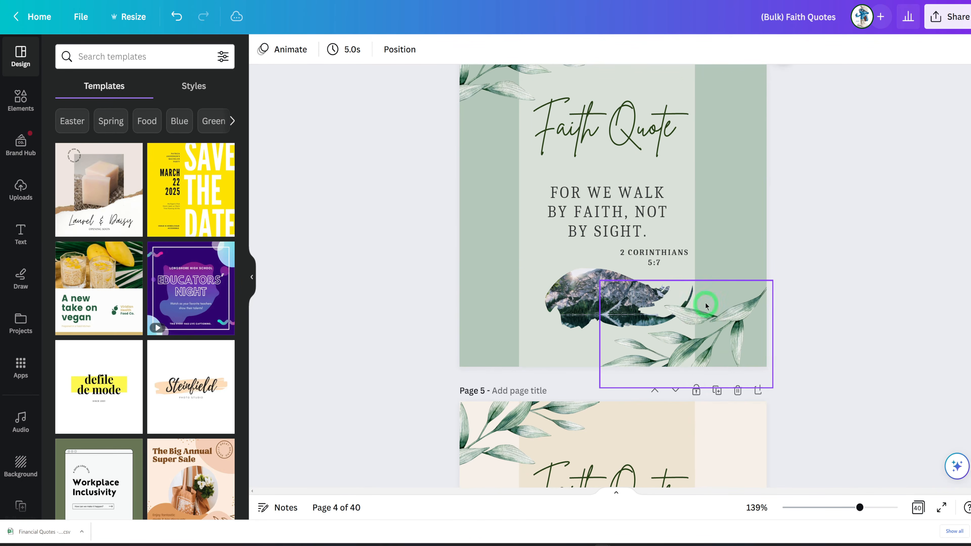
pyautogui.click(600, 300)
pyautogui.doubleClick(580, 294)
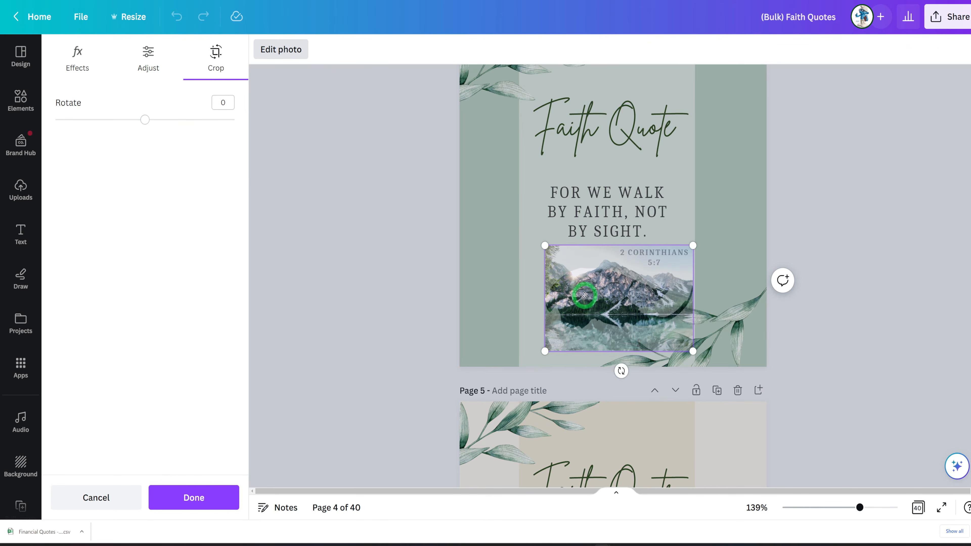
pyautogui.click(732, 243)
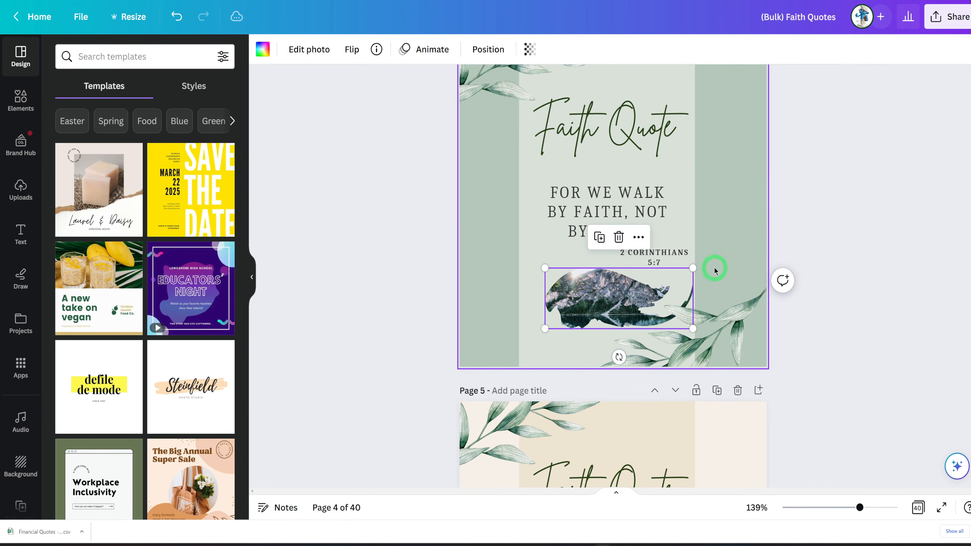
# Review pages 1 to 6 of the bulk design for how the quotes, Bible verses and photos fit each card.
pyautogui.scroll(20, 778, 237)
pyautogui.scroll(-15, 780, 238)
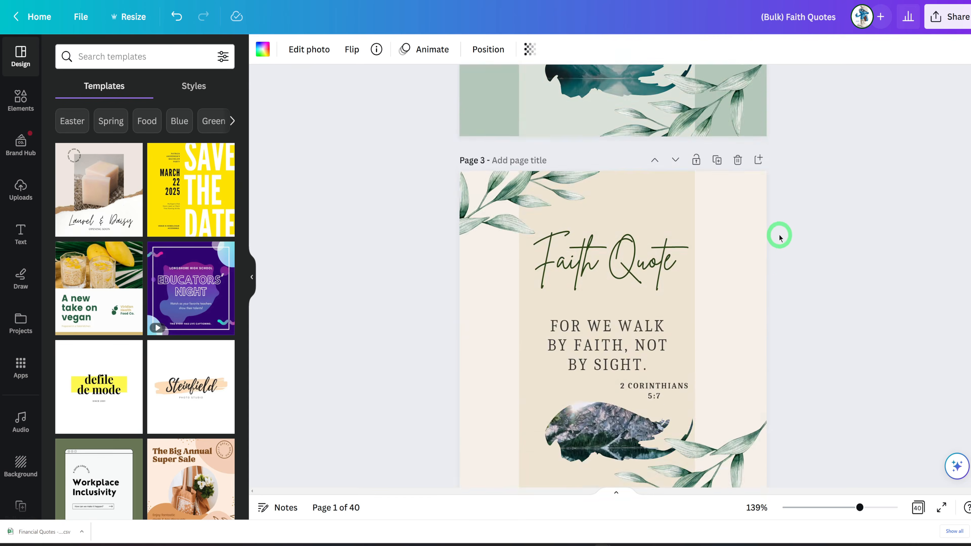
pyautogui.scroll(-10, 779, 237)
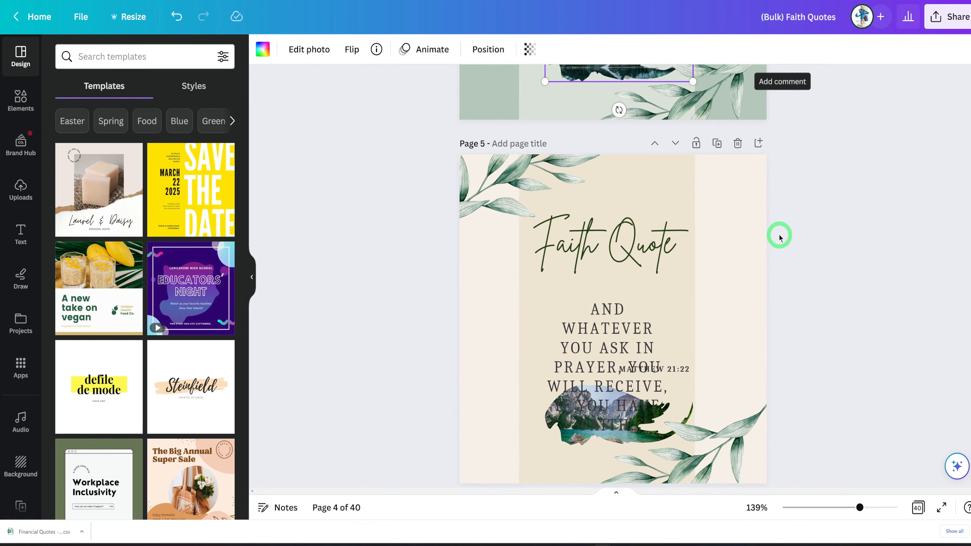
pyautogui.scroll(-5, 779, 263)
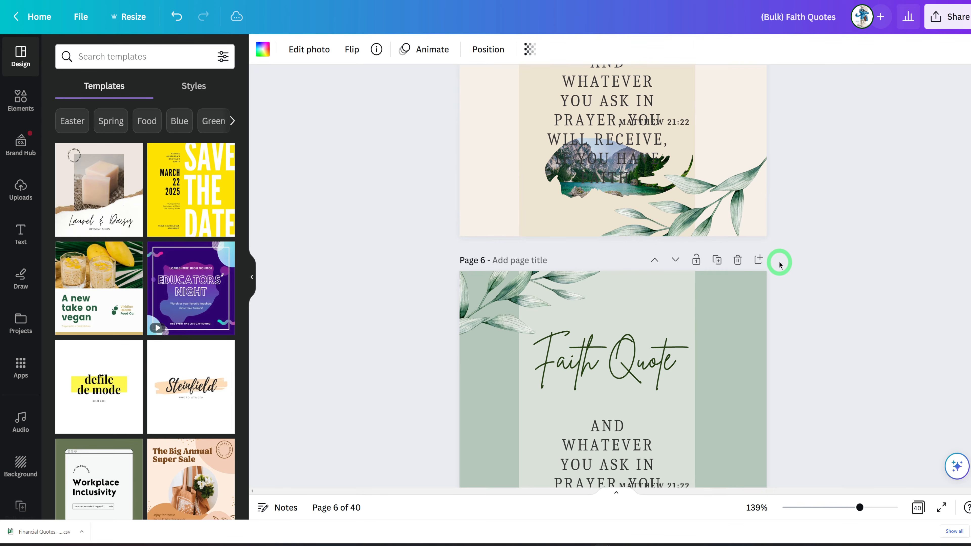
pyautogui.scroll(12, 779, 264)
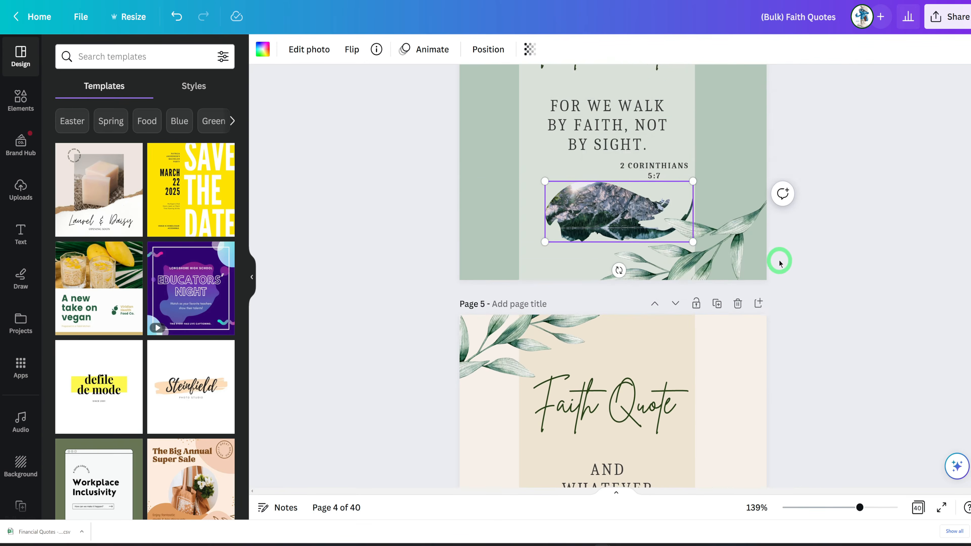
pyautogui.scroll(14, 780, 263)
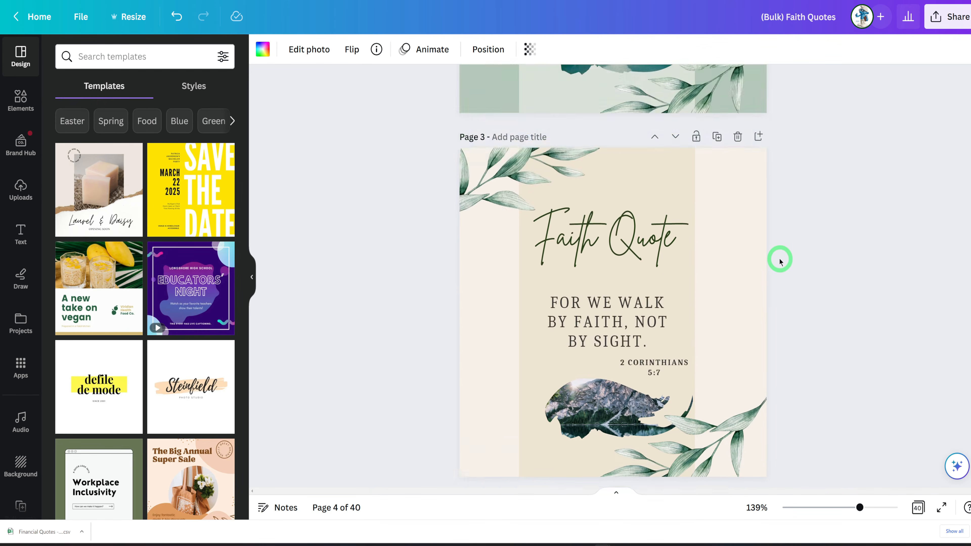
pyautogui.scroll(15, 779, 263)
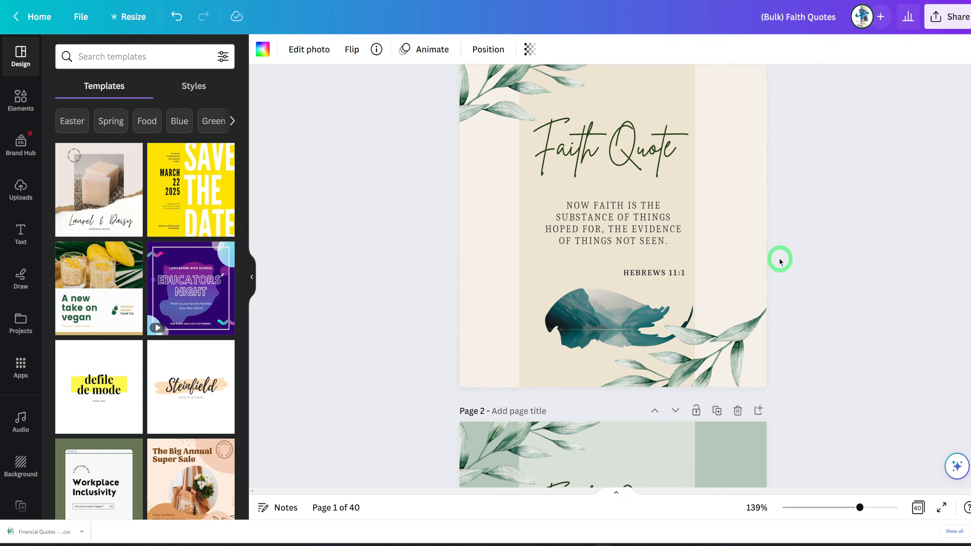
pyautogui.scroll(3, 779, 263)
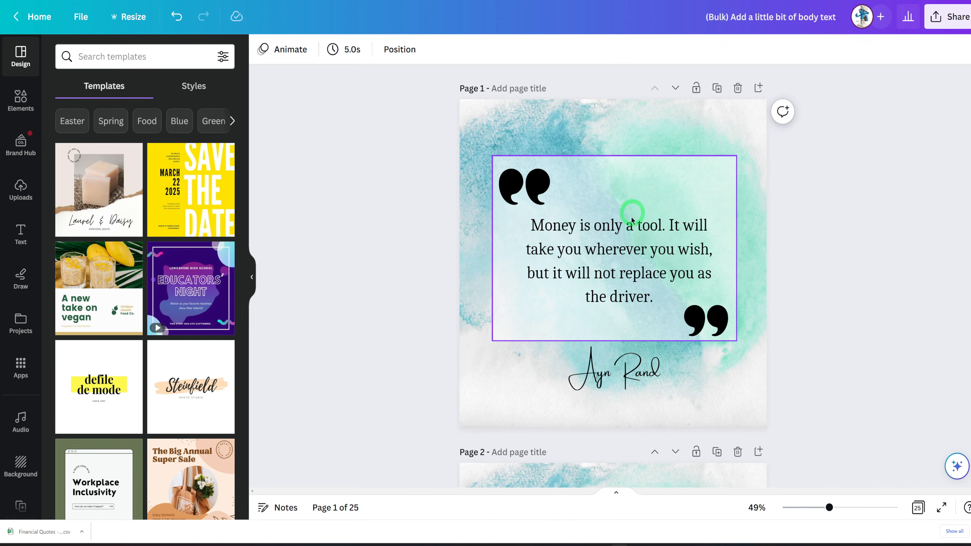
# Switch to the (Bulk) Add a little bit of body text design, look over its quote pages, and duplicate page 1.
pyautogui.scroll(-10, 810, 274)
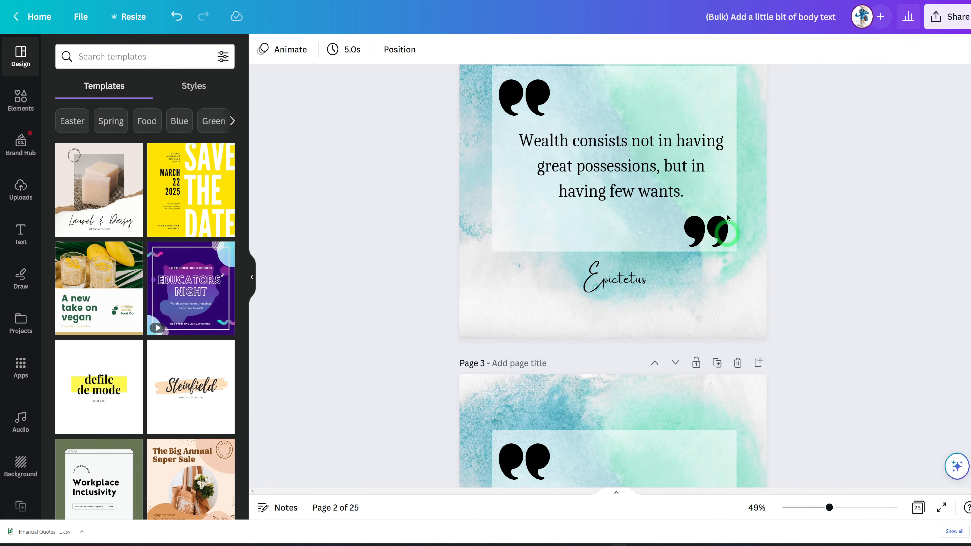
pyautogui.scroll(8, 830, 273)
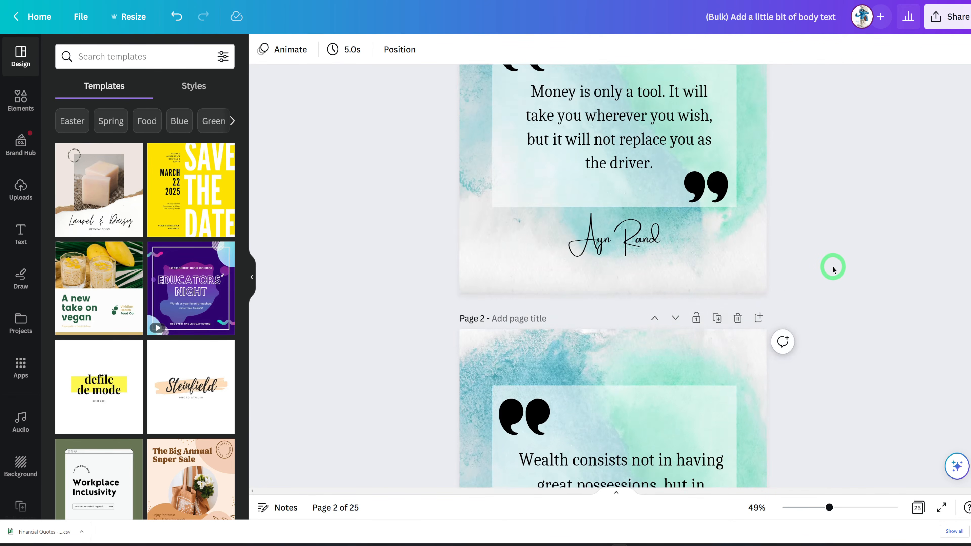
pyautogui.scroll(3, 834, 270)
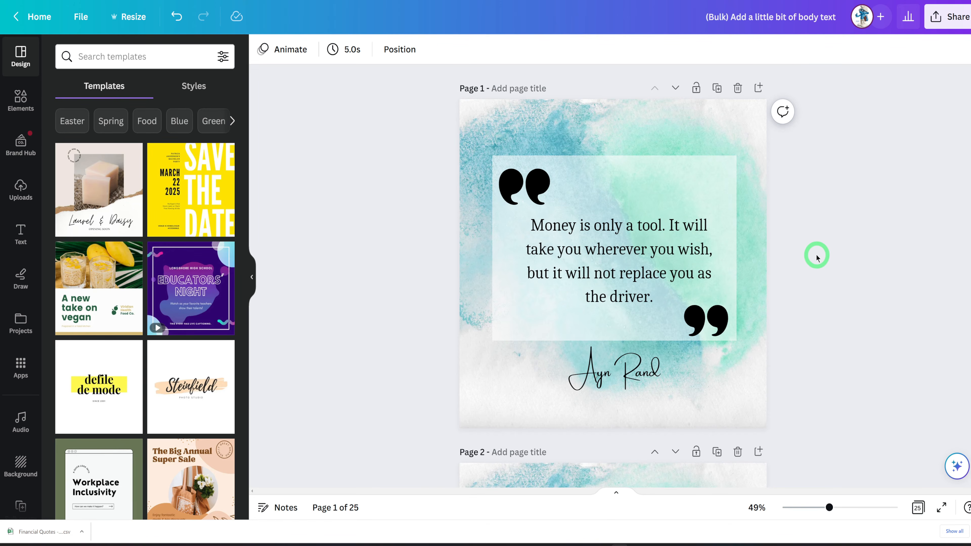
pyautogui.click(717, 89)
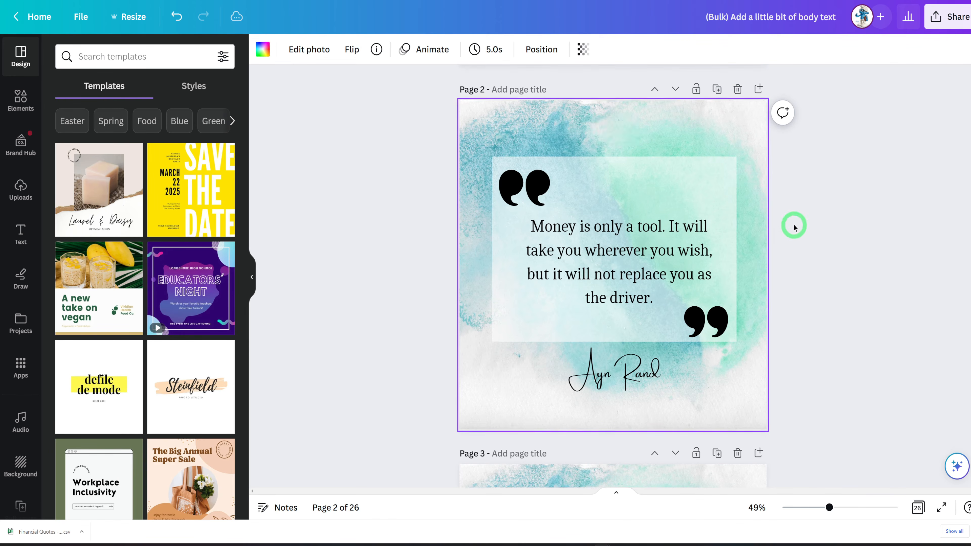
# Delete the author name and both quotation mark graphics from page 1.
pyautogui.scroll(5, 793, 228)
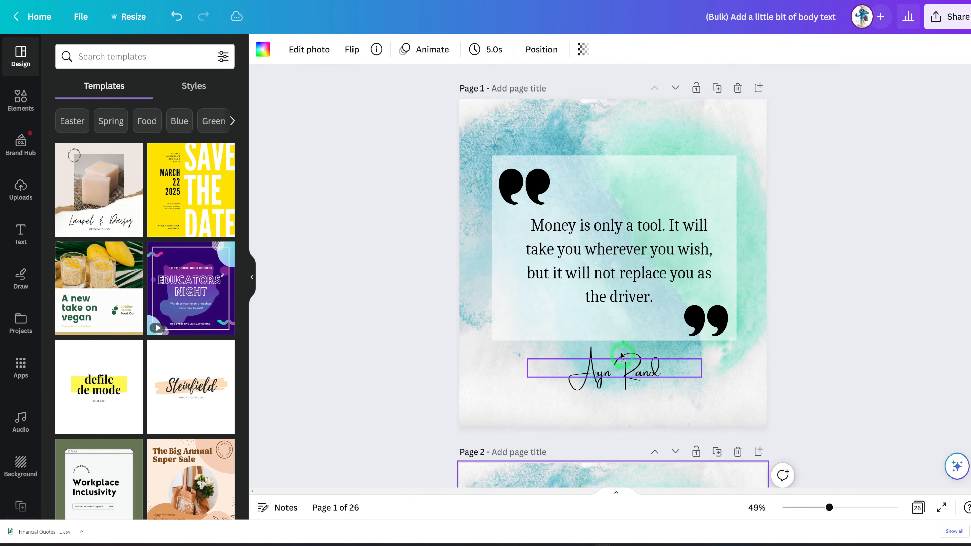
pyautogui.click(608, 370)
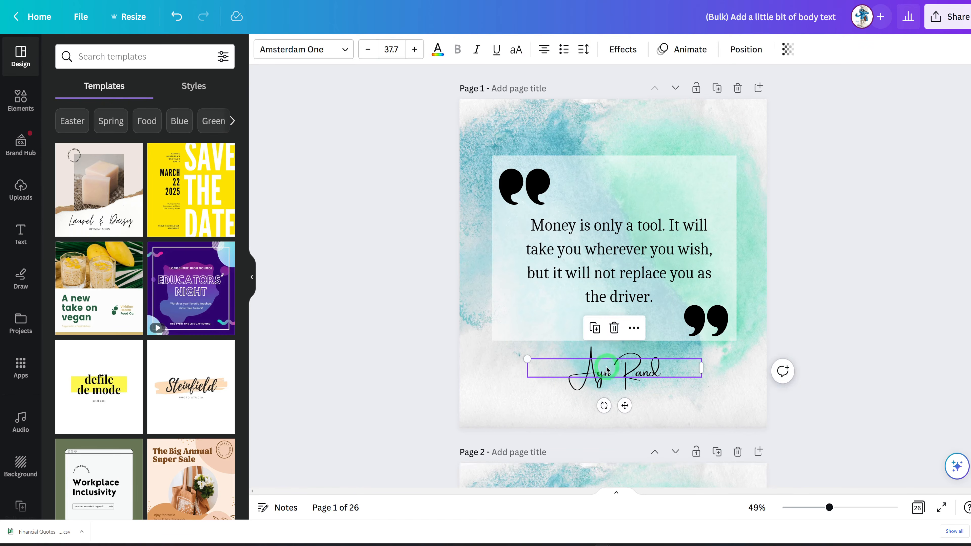
pyautogui.press('Delete')
pyautogui.click(643, 254)
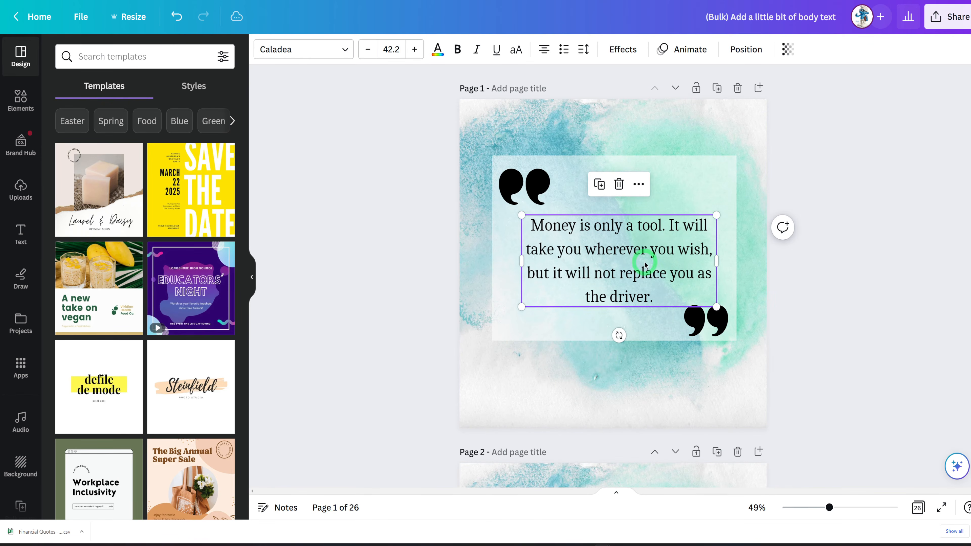
pyautogui.click(703, 330)
pyautogui.press('Delete')
pyautogui.click(520, 206)
pyautogui.press('Delete')
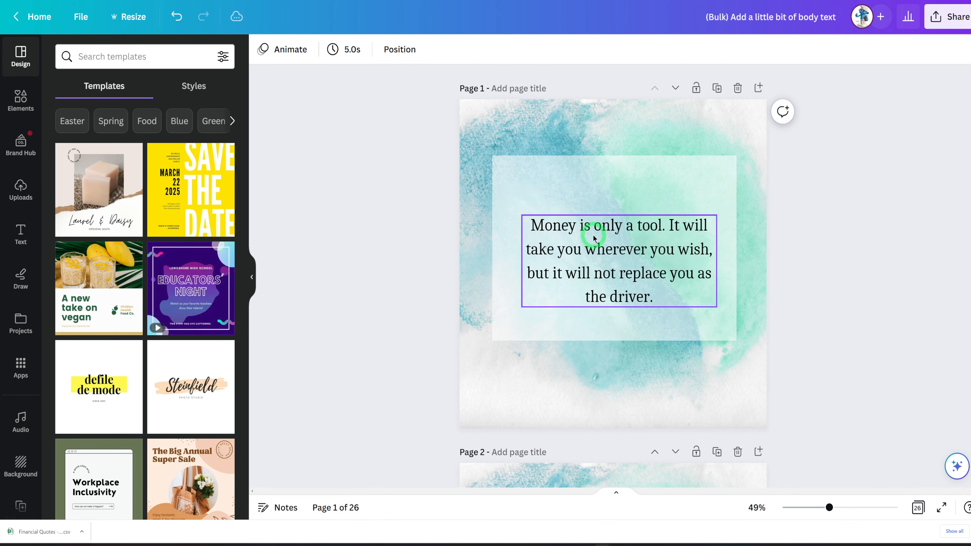
# Move the quote text on page 1 up within the translucent box and replace its wording with "Download Template".
pyautogui.click(593, 235)
pyautogui.moveTo(596, 248); pyautogui.dragTo(591, 220)
pyautogui.doubleClick(617, 250)
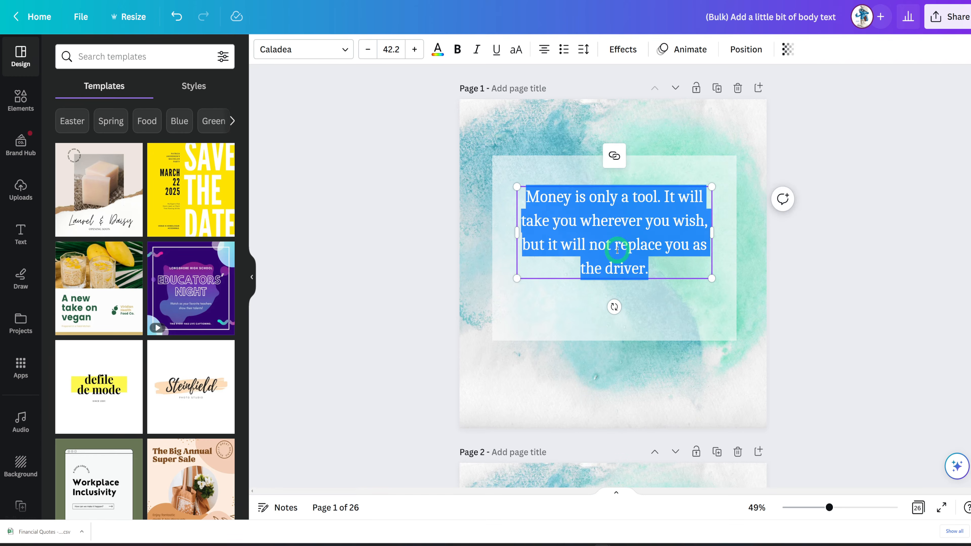
pyautogui.moveTo(655, 271); pyautogui.dragTo(526, 197)
pyautogui.write('FD')
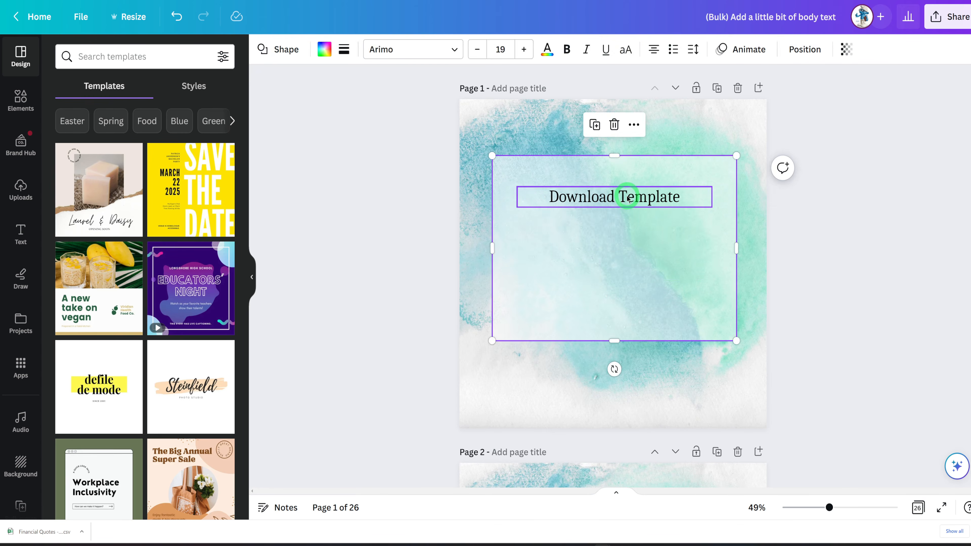
# Duplicate the Download Template text below itself, reword the copy as "Click Here" and shrink its text box to fit.
pyautogui.click(627, 197)
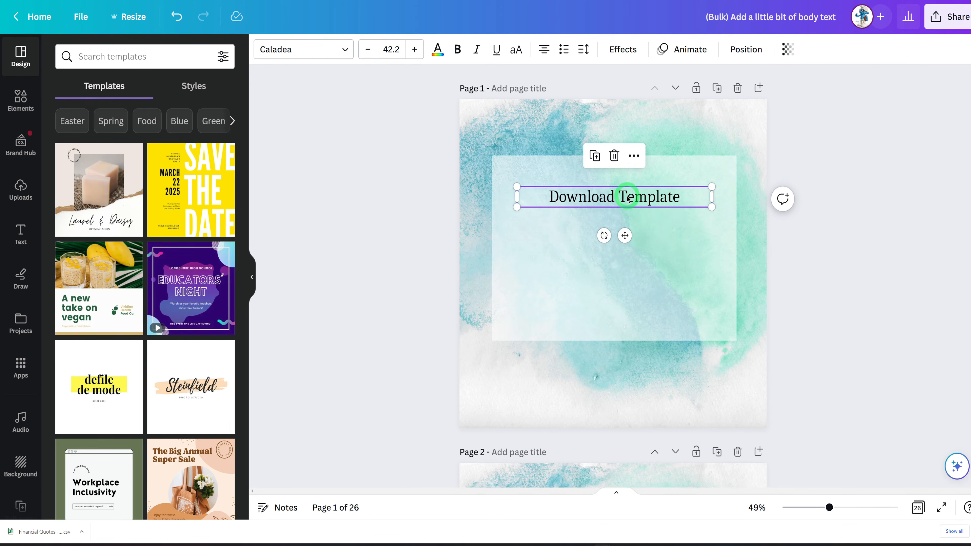
pyautogui.click(623, 224)
pyautogui.hotkey('ctrl', 'd')
pyautogui.moveTo(616, 205); pyautogui.dragTo(613, 230)
pyautogui.doubleClick(614, 229)
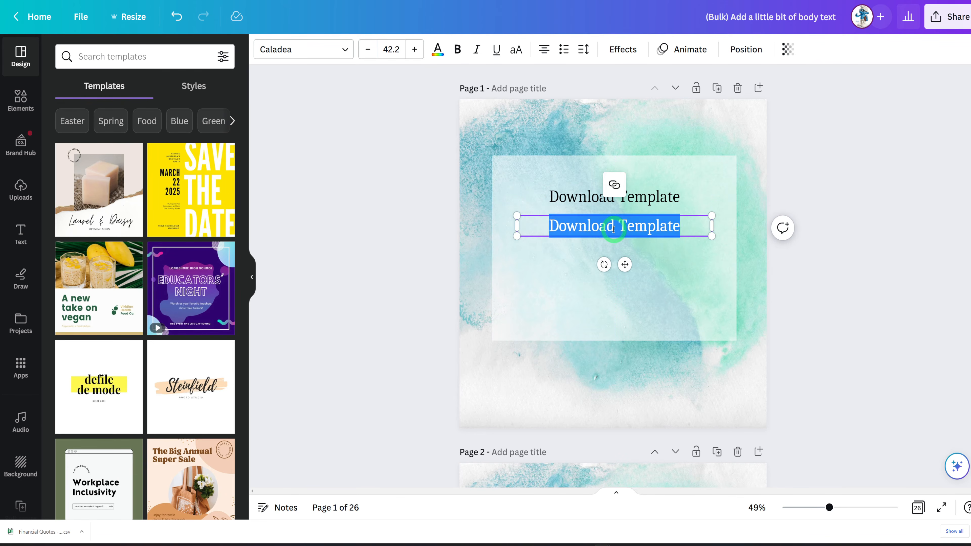
pyautogui.write('Click Here')
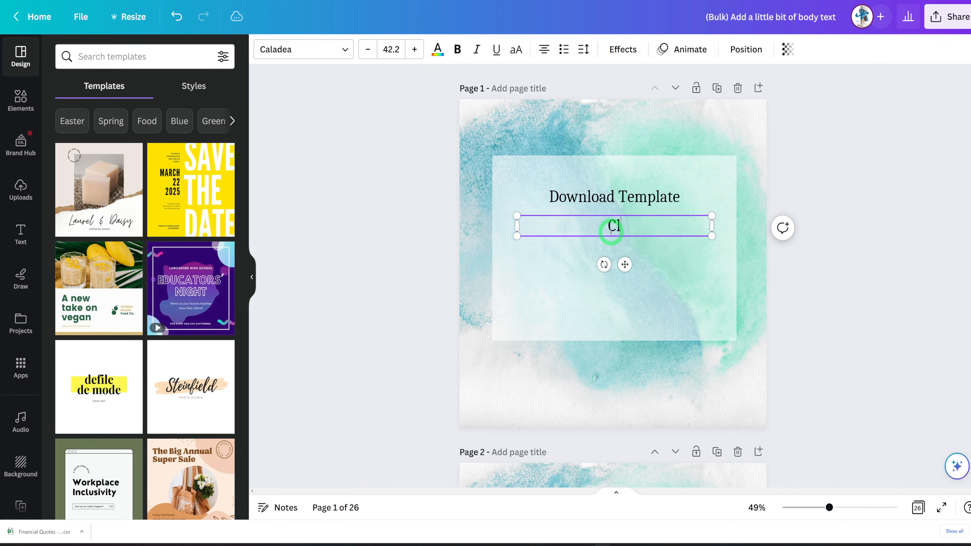
pyautogui.moveTo(711, 225); pyautogui.dragTo(595, 230)
pyautogui.moveTo(566, 262); pyautogui.dragTo(593, 267)
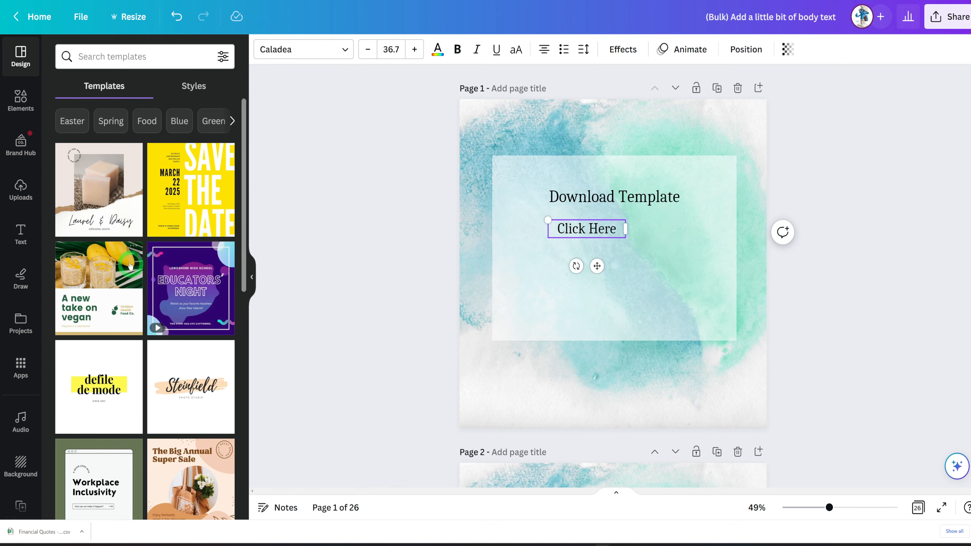
# Add a rounded button shape behind the Click Here text and fill it with black.
pyautogui.click(23, 103)
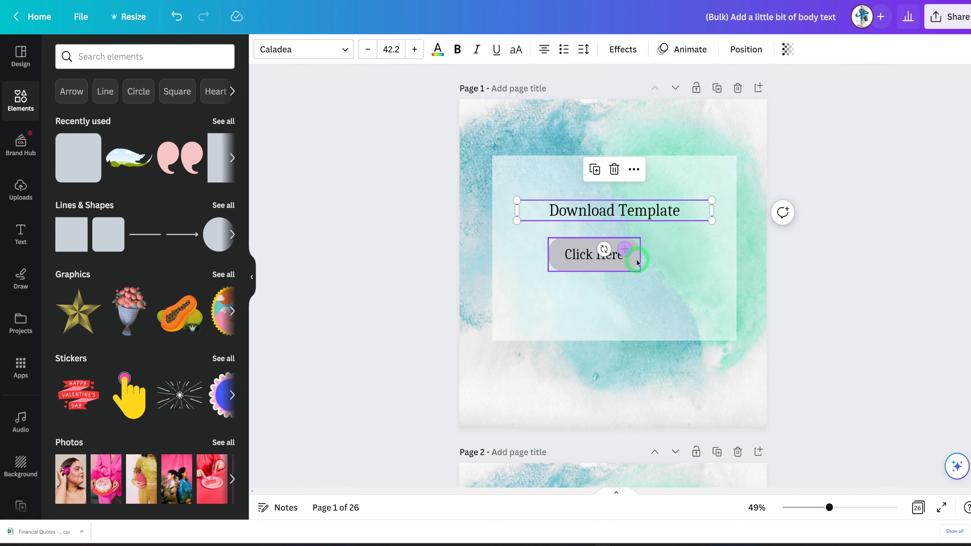
pyautogui.click(633, 265)
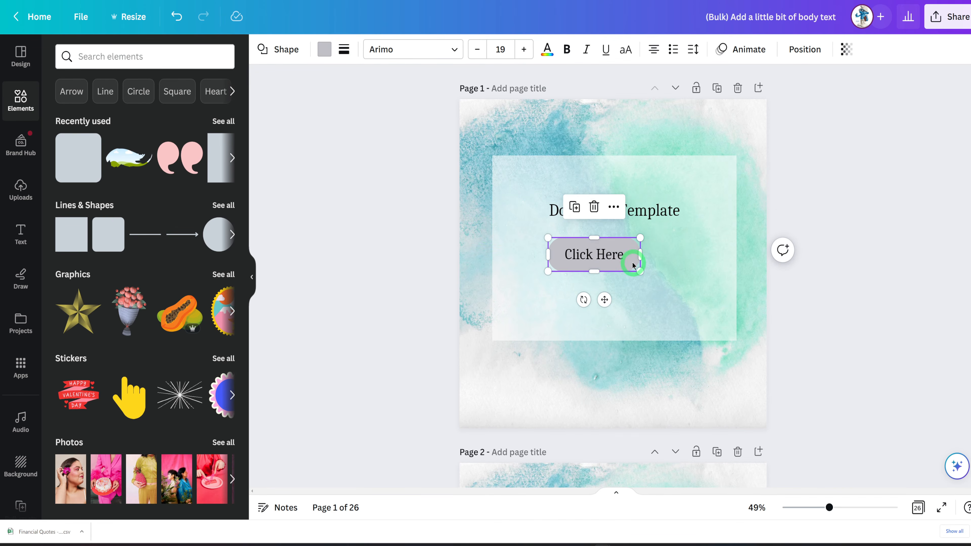
pyautogui.click(324, 49)
pyautogui.click(130, 123)
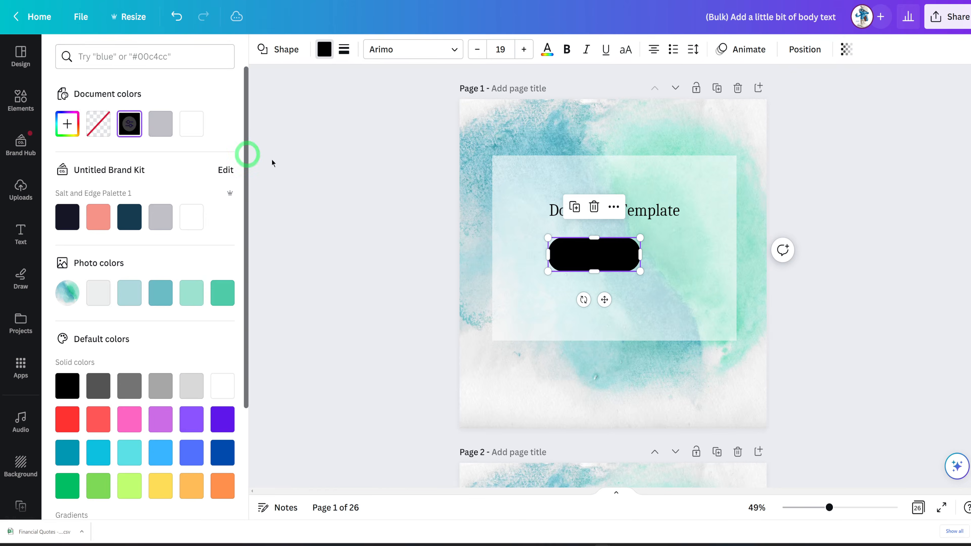
# Colour the Click Here text white and make the Download Template heading bold.
pyautogui.click(615, 256)
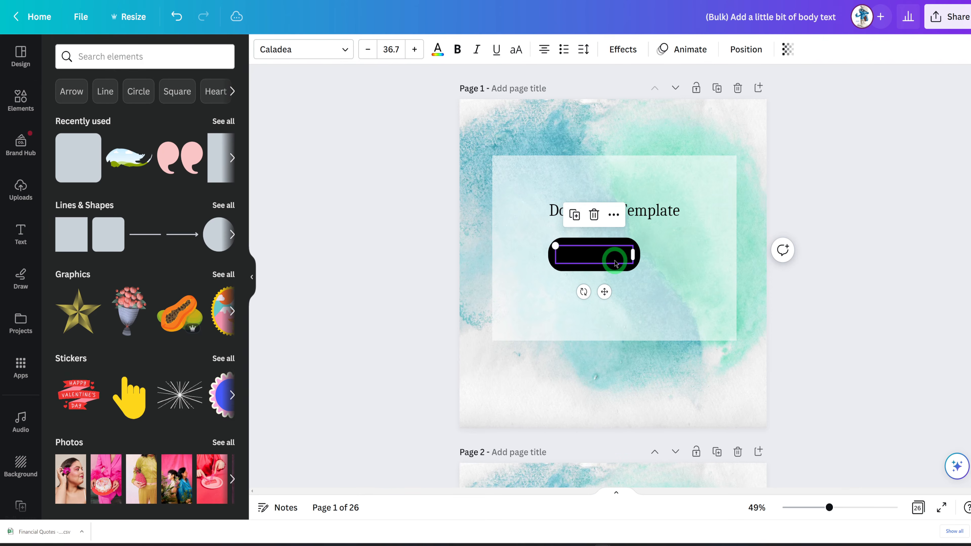
pyautogui.click(431, 51)
pyautogui.click(129, 123)
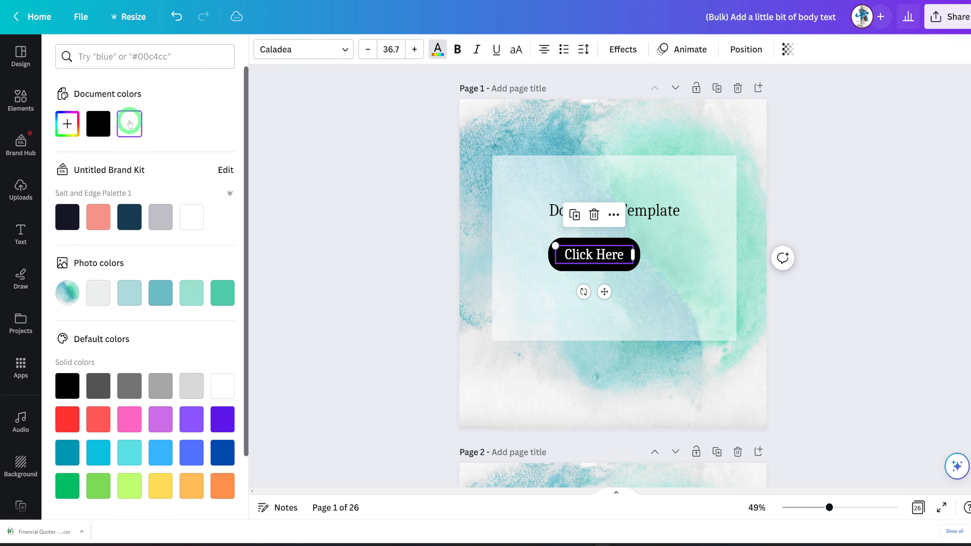
pyautogui.click(597, 213)
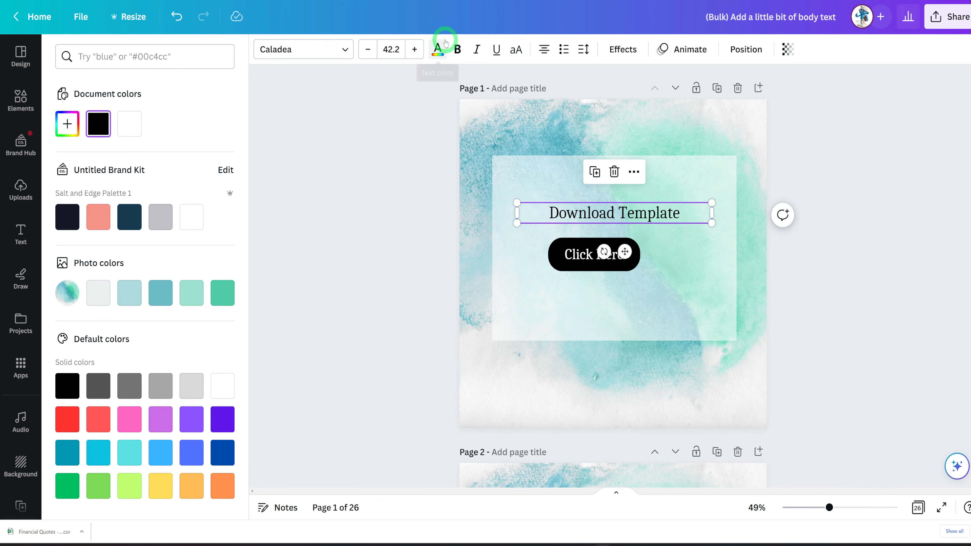
pyautogui.click(457, 49)
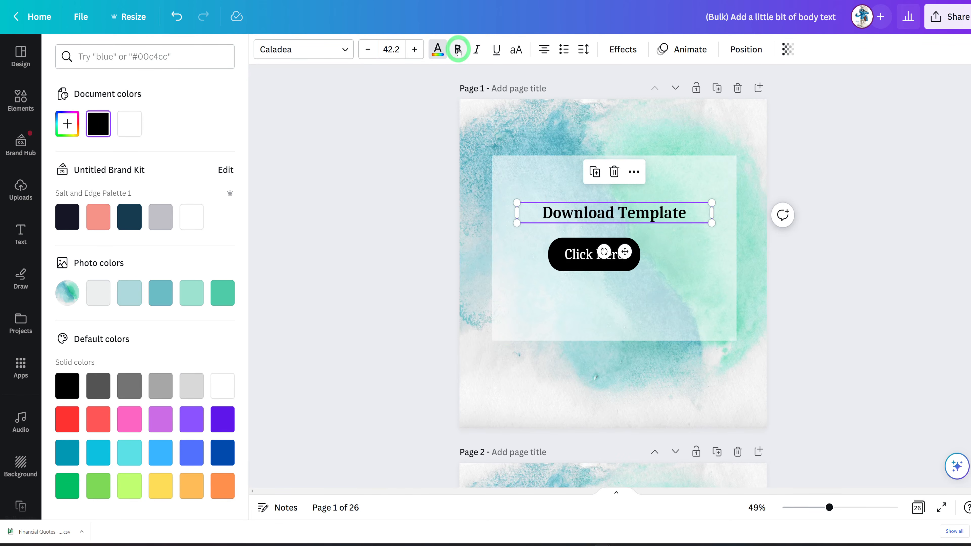
pyautogui.click(693, 260)
# Add the recently used clicking-hand outline graphic, scale it down and place it directly beside the Click Here button.
pyautogui.click(21, 98)
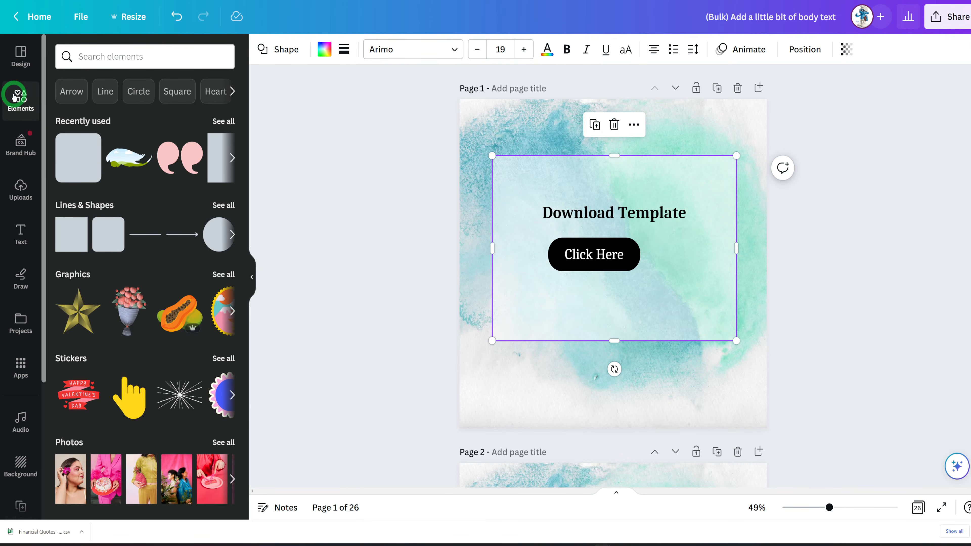
pyautogui.click(224, 130)
pyautogui.click(198, 244)
pyautogui.click(195, 188)
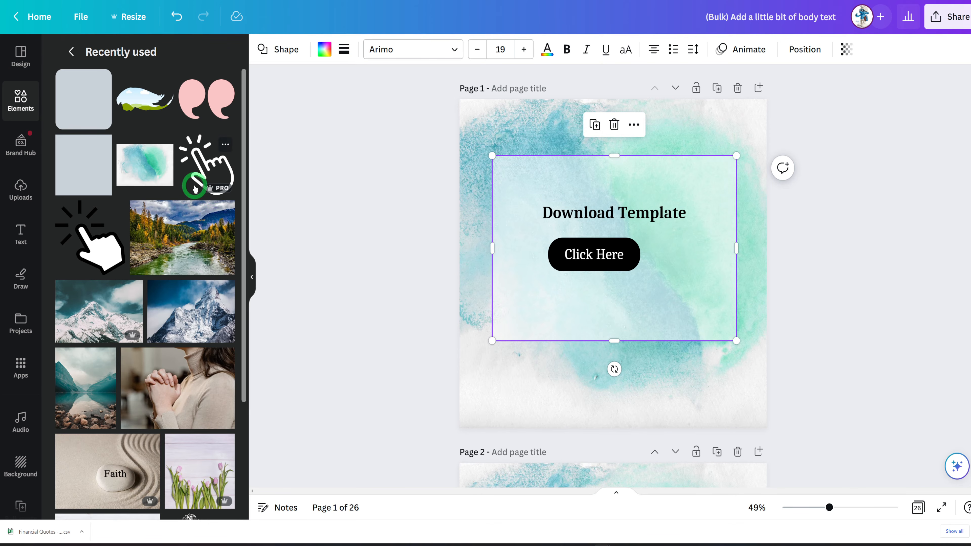
pyautogui.click(198, 180)
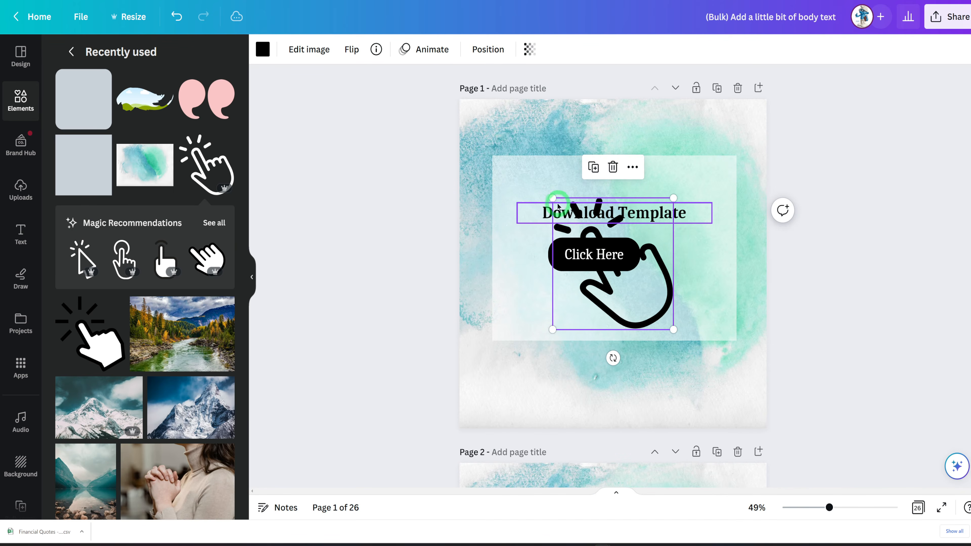
pyautogui.moveTo(553, 198); pyautogui.dragTo(614, 265)
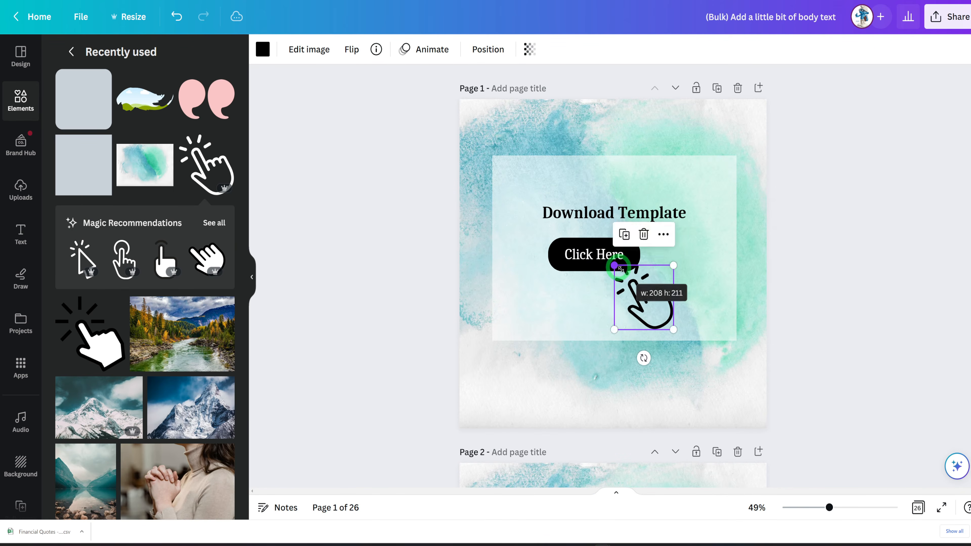
pyautogui.click(644, 309)
pyautogui.moveTo(644, 310); pyautogui.dragTo(663, 290)
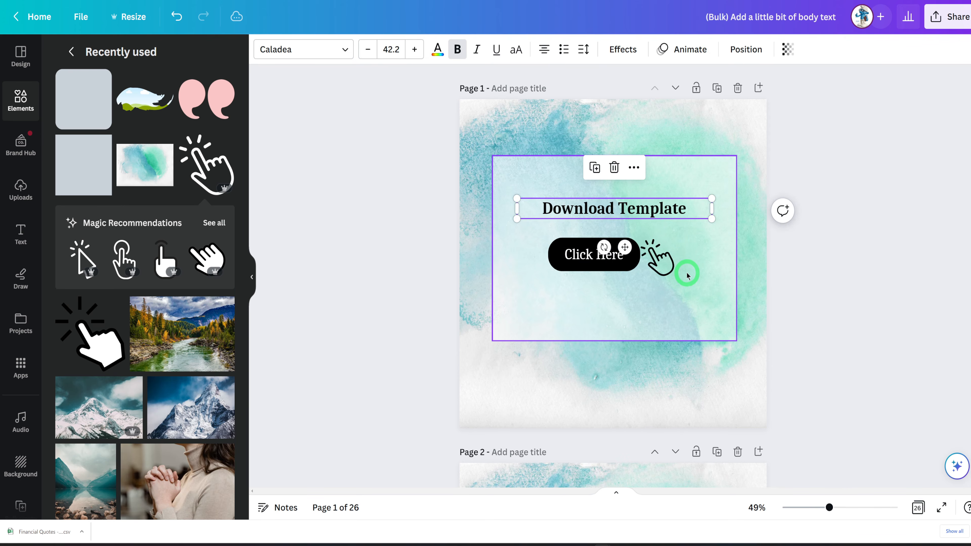
pyautogui.click(687, 276)
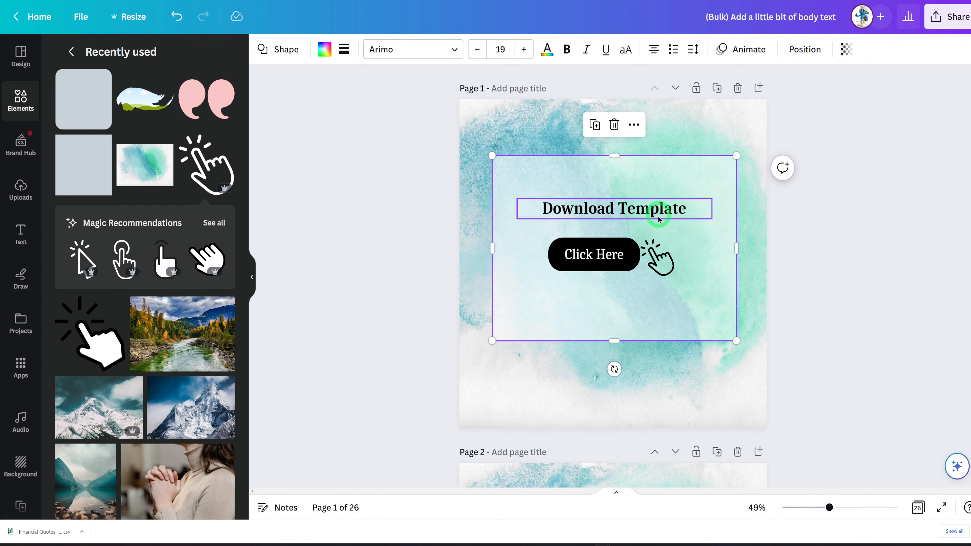
pyautogui.click(832, 205)
# Set the design's collaboration link access to Anyone with the link and copy the link.
pyautogui.click(948, 20)
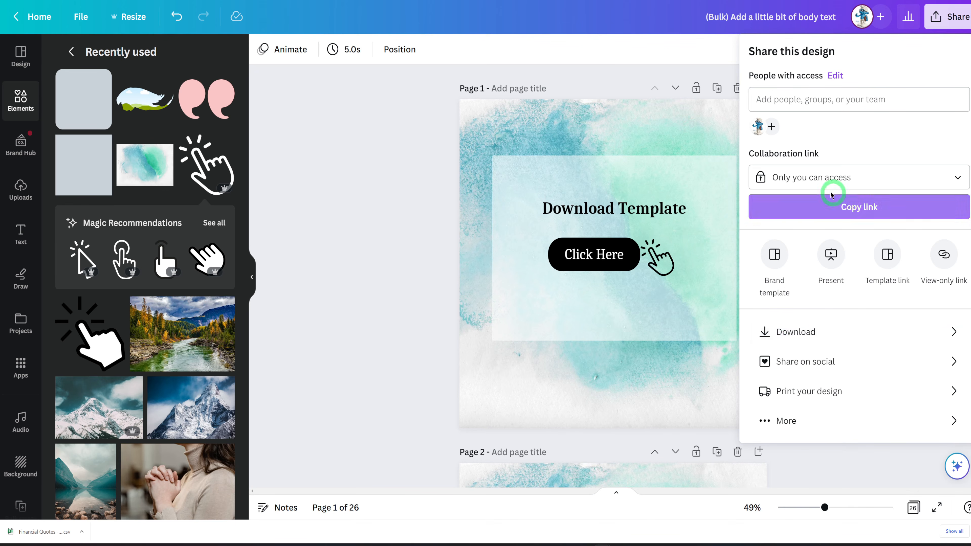
pyautogui.click(831, 177)
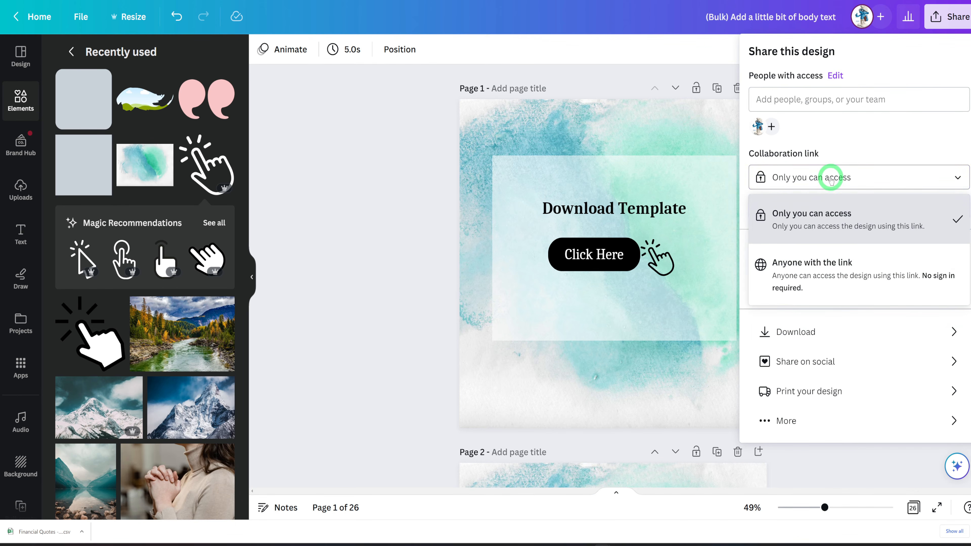
pyautogui.click(803, 268)
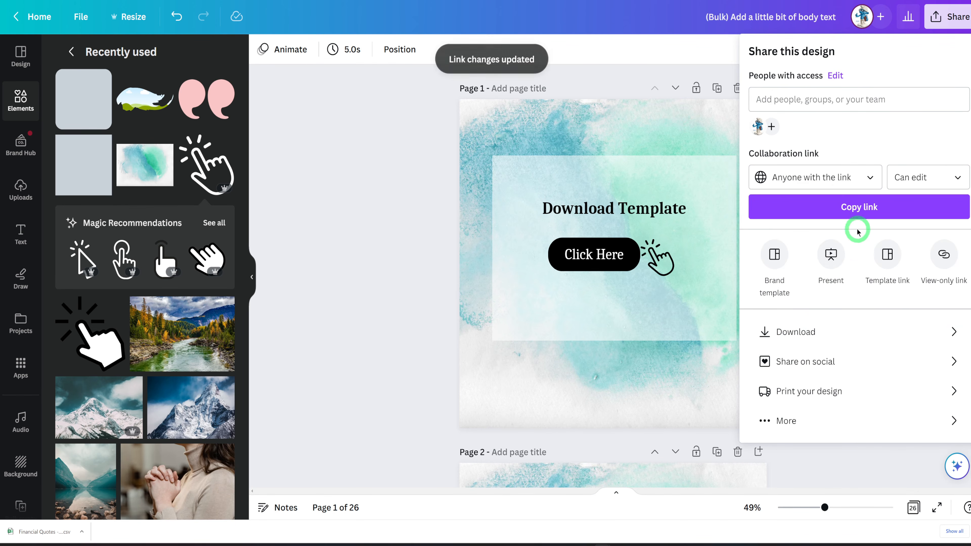
pyautogui.click(856, 209)
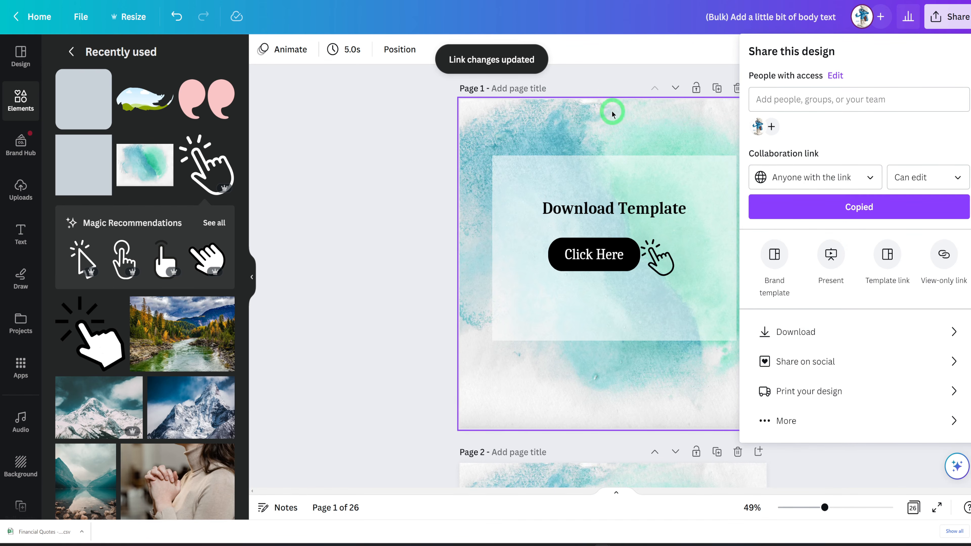
pyautogui.click(437, 179)
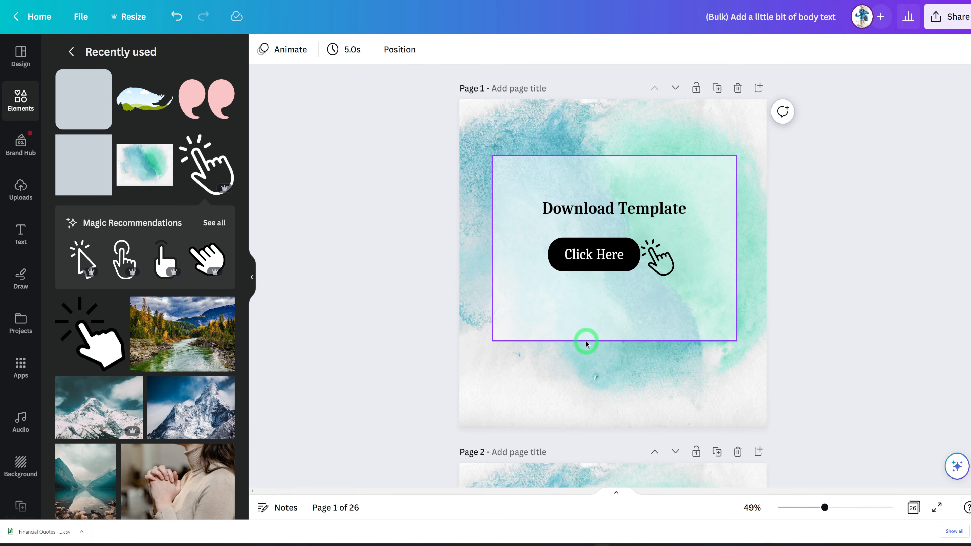
# Attach the copied collaboration link to the Click Here text on page 1.
pyautogui.click(607, 259)
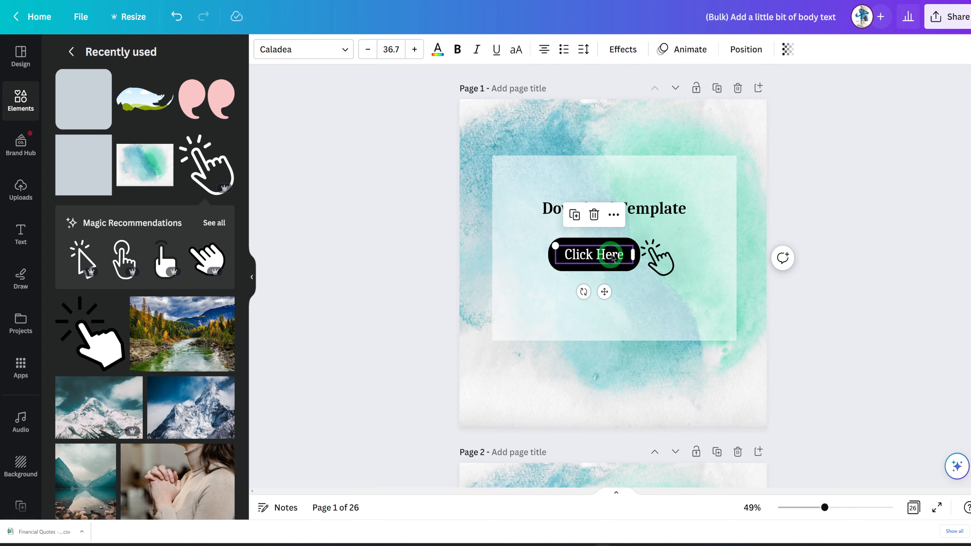
pyautogui.click(614, 215)
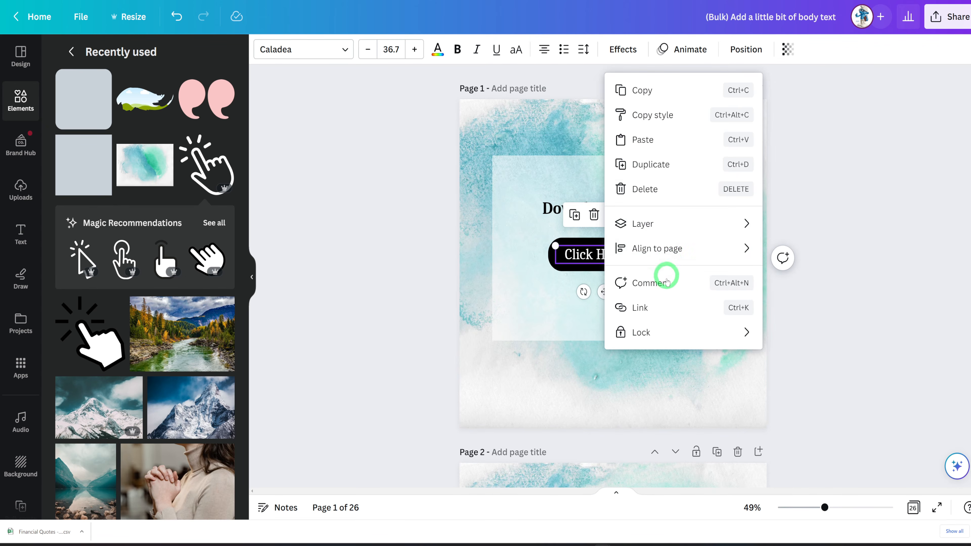
pyautogui.click(659, 306)
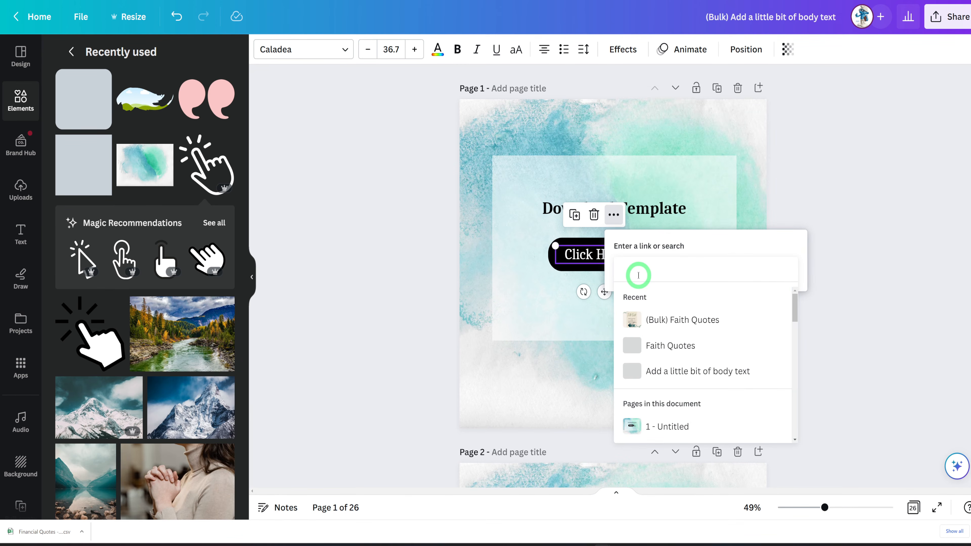
pyautogui.hotkey('ctrl', 'v')
pyautogui.press('Return')
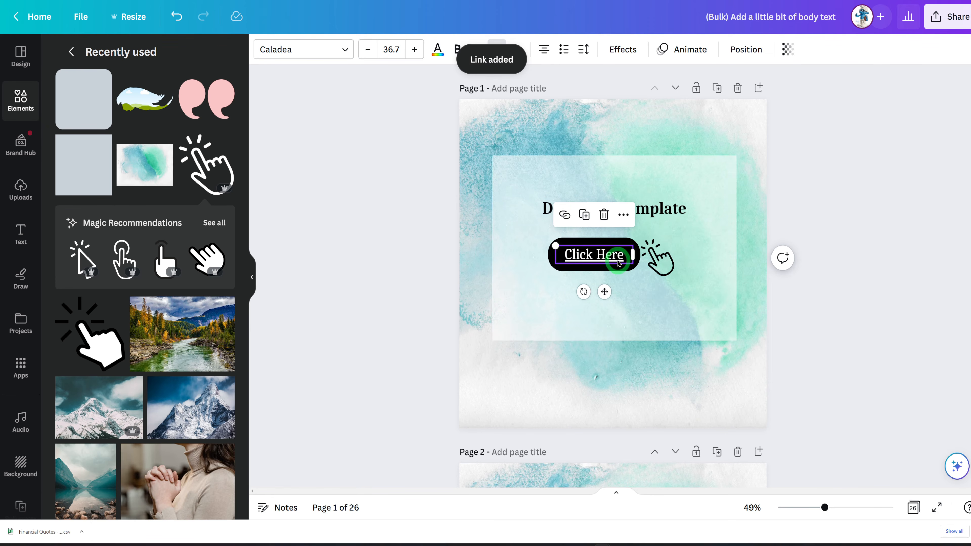
pyautogui.click(708, 260)
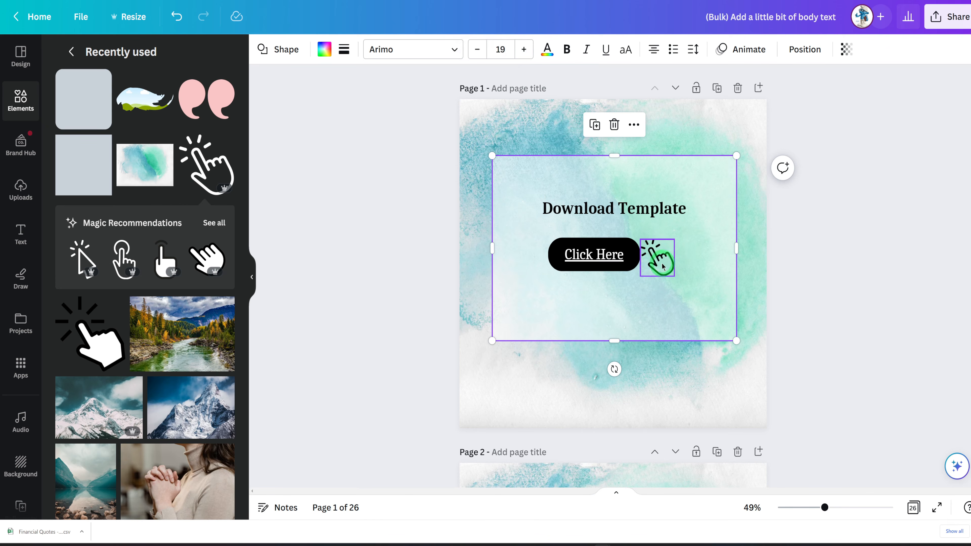
# Attach the copied collaboration link to the Download Template heading on page 1.
pyautogui.click(620, 211)
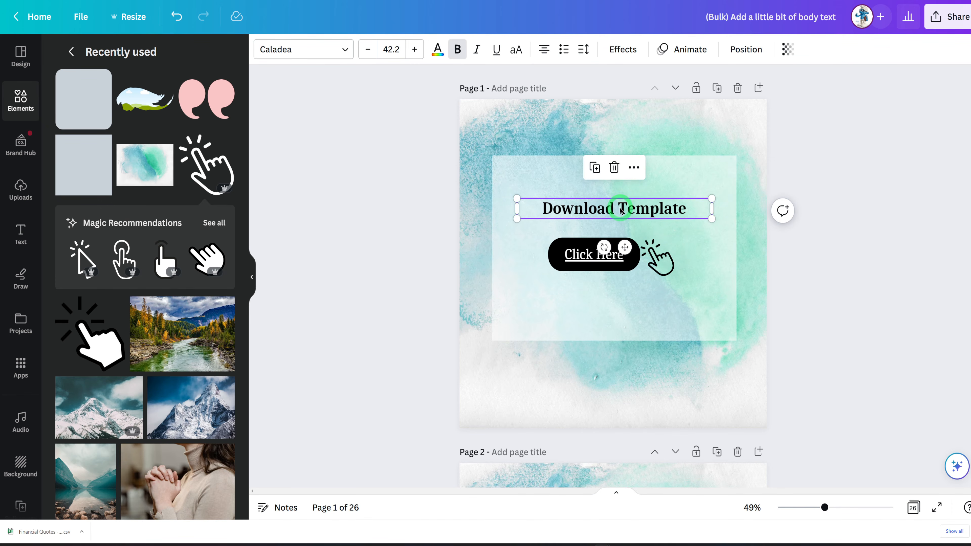
pyautogui.click(635, 169)
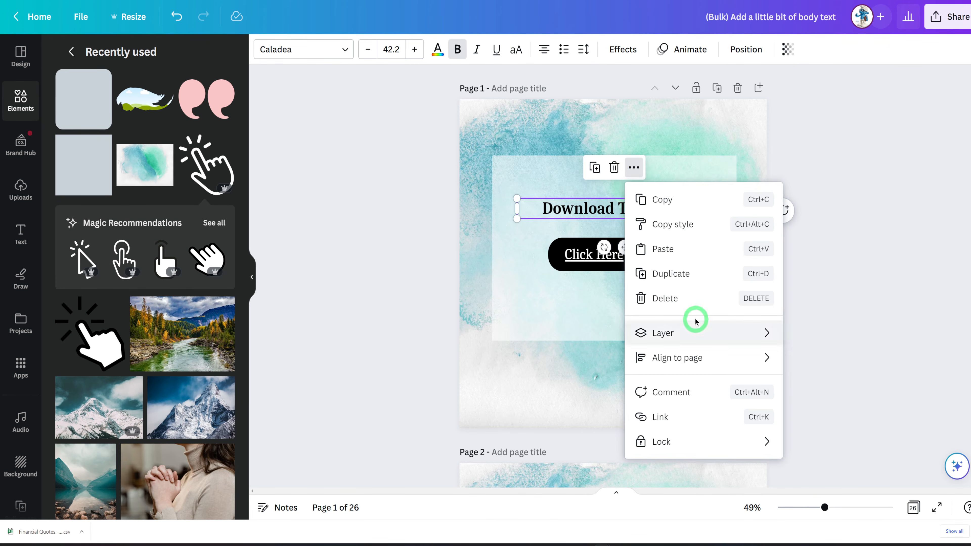
pyautogui.click(696, 410)
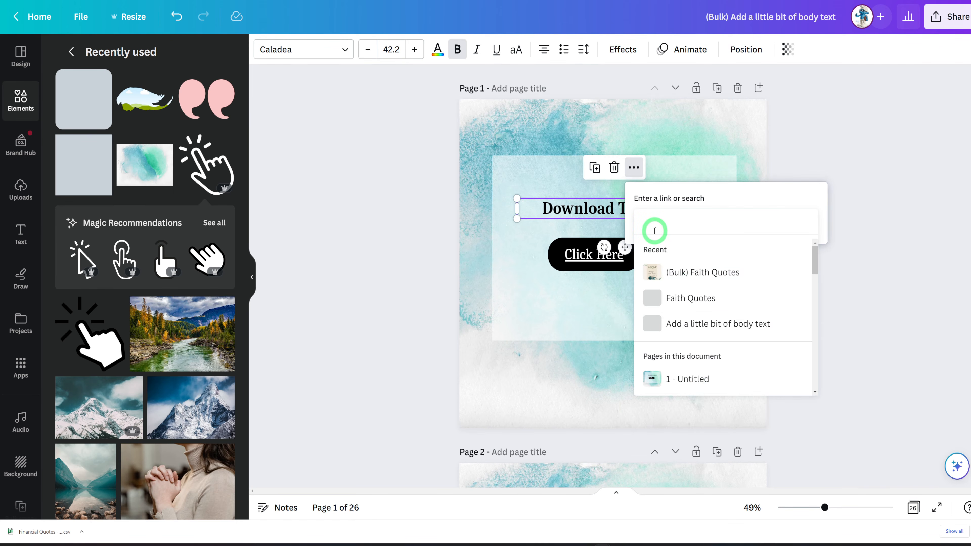
pyautogui.hotkey('ctrl', 'v')
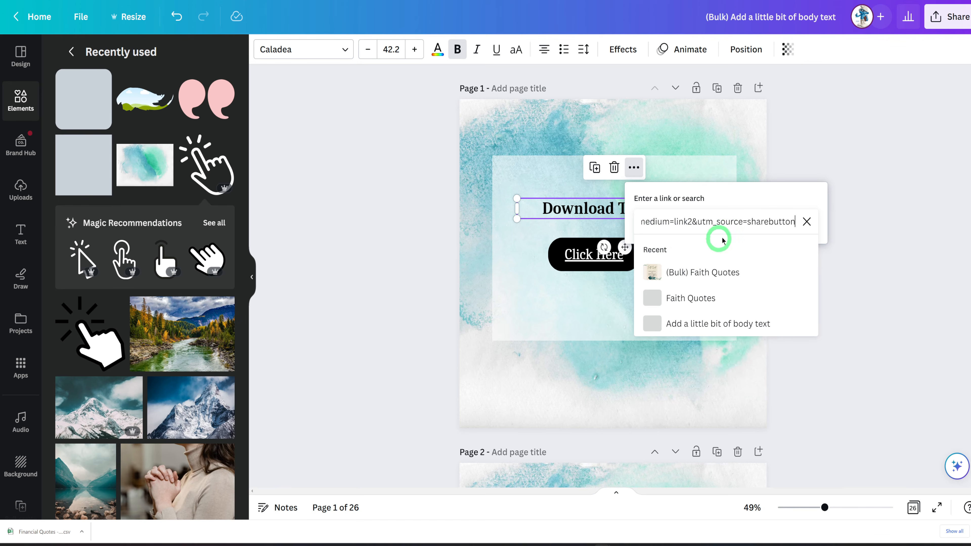
pyautogui.press('Return')
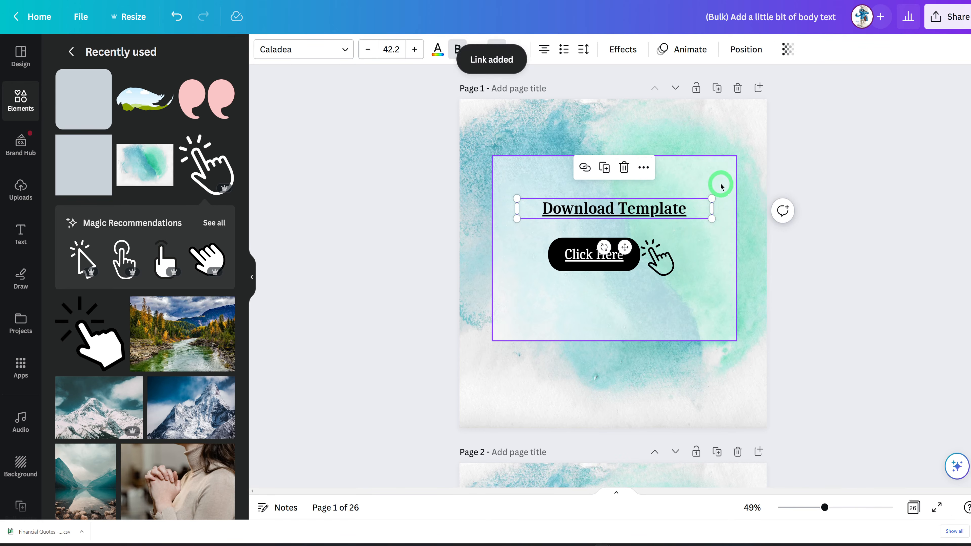
# Attach the same collaboration link to the translucent rectangle behind the heading and button, and deselect it.
pyautogui.click(720, 182)
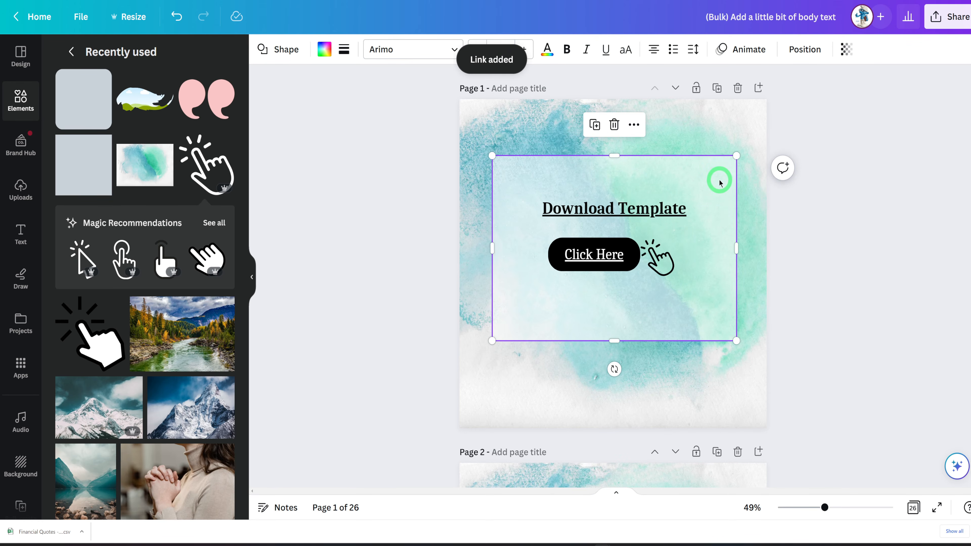
pyautogui.click(634, 124)
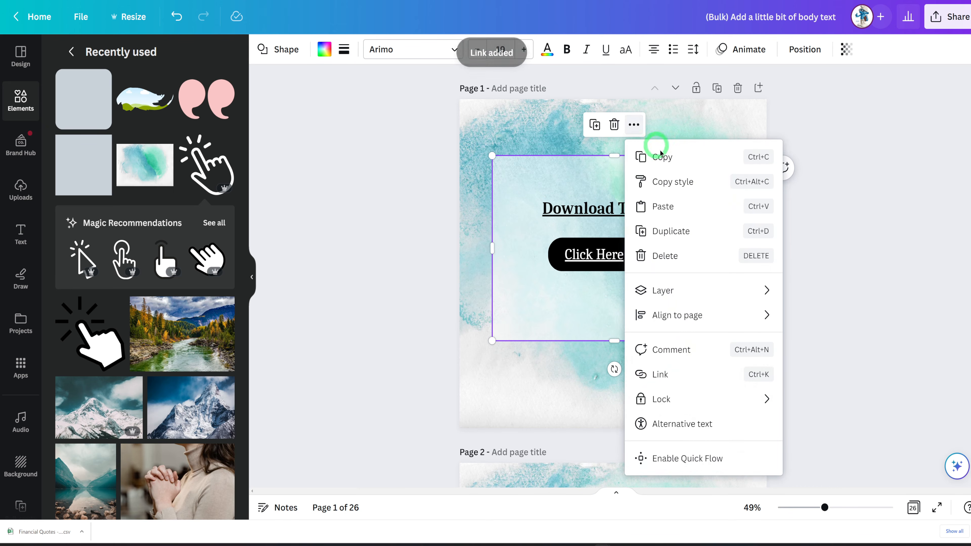
pyautogui.click(681, 369)
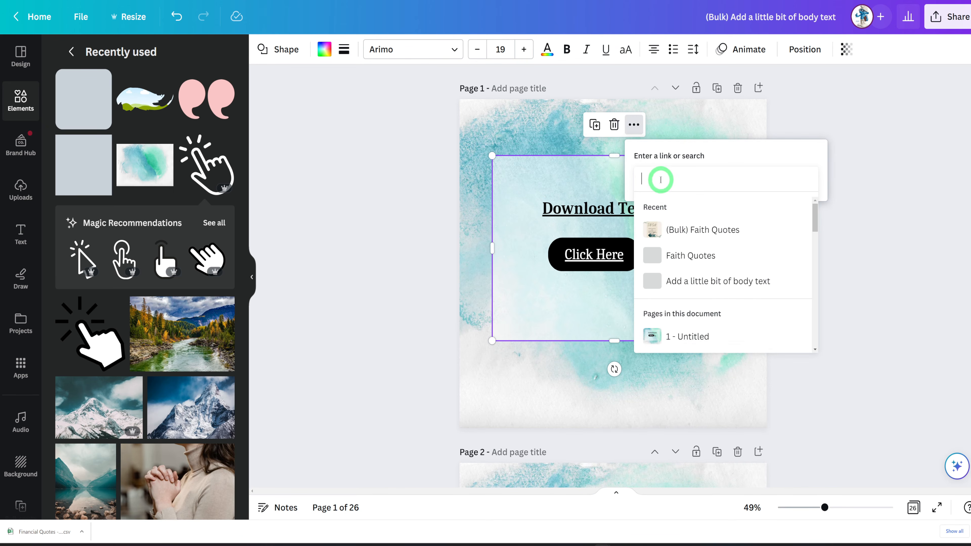
pyautogui.hotkey('ctrl', 'v')
pyautogui.press('Return')
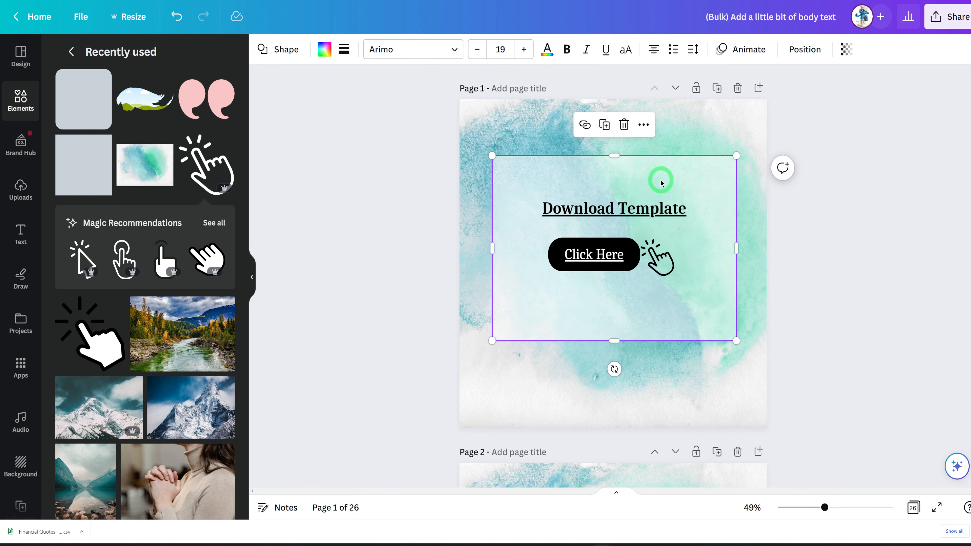
pyautogui.click(833, 270)
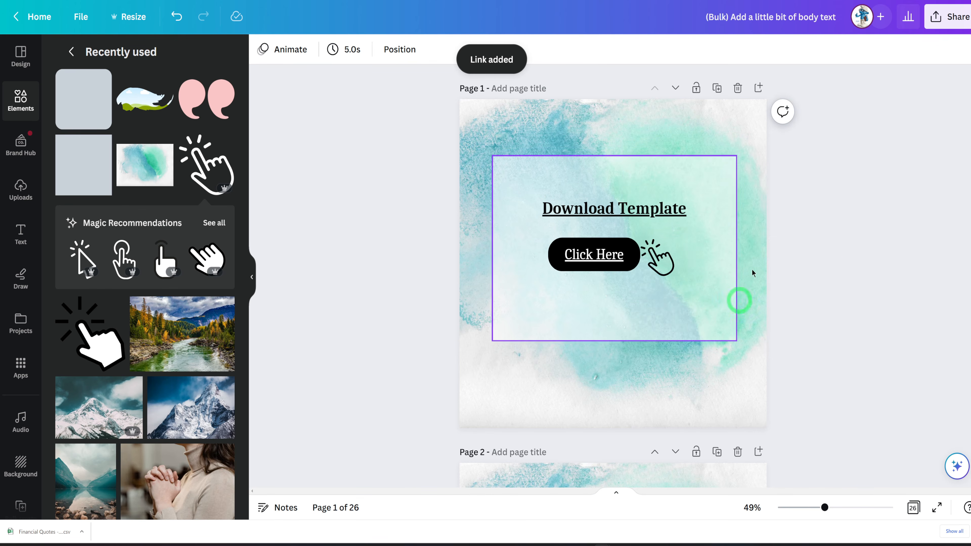
pyautogui.click(657, 259)
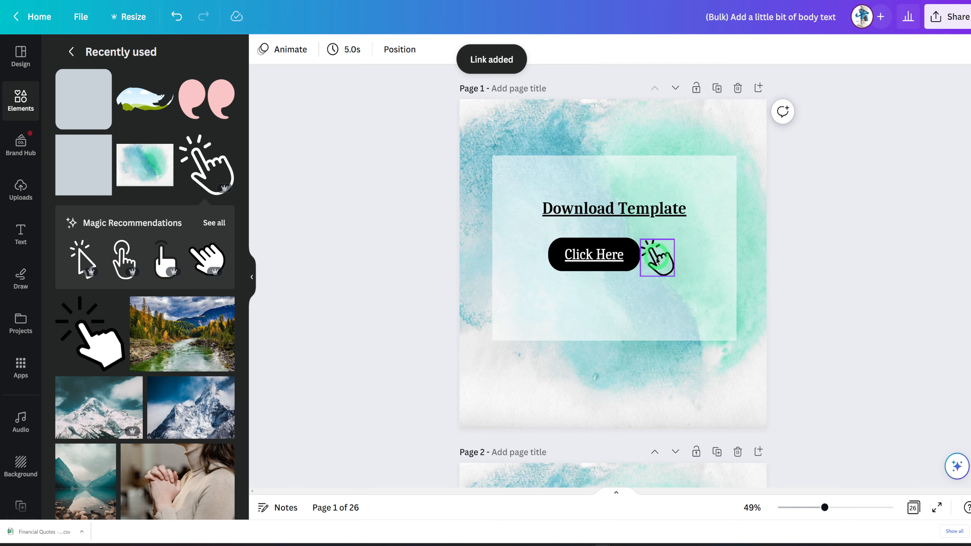
pyautogui.click(745, 248)
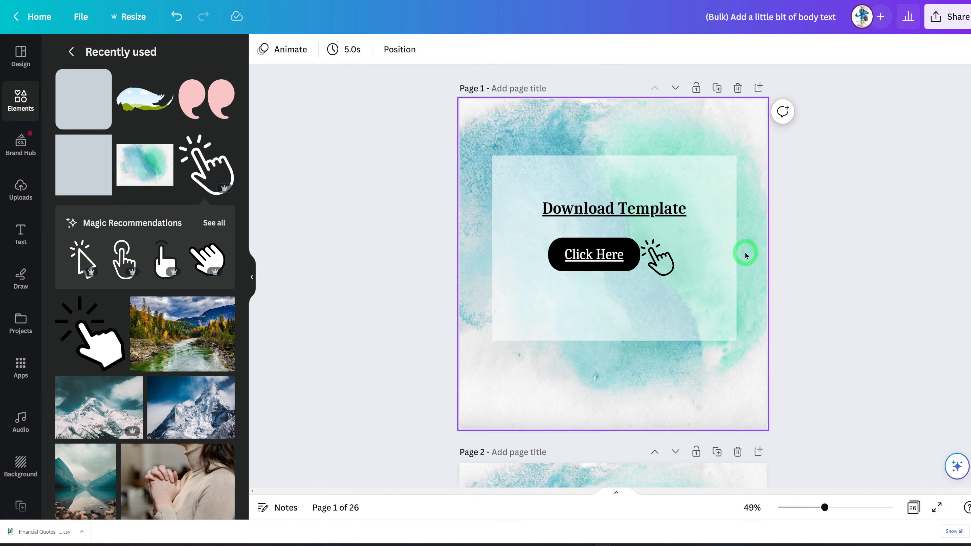
pyautogui.click(817, 360)
# Present page 1 full screen, follow its template link to check the design it opens, and return to the editor.
pyautogui.click(916, 507)
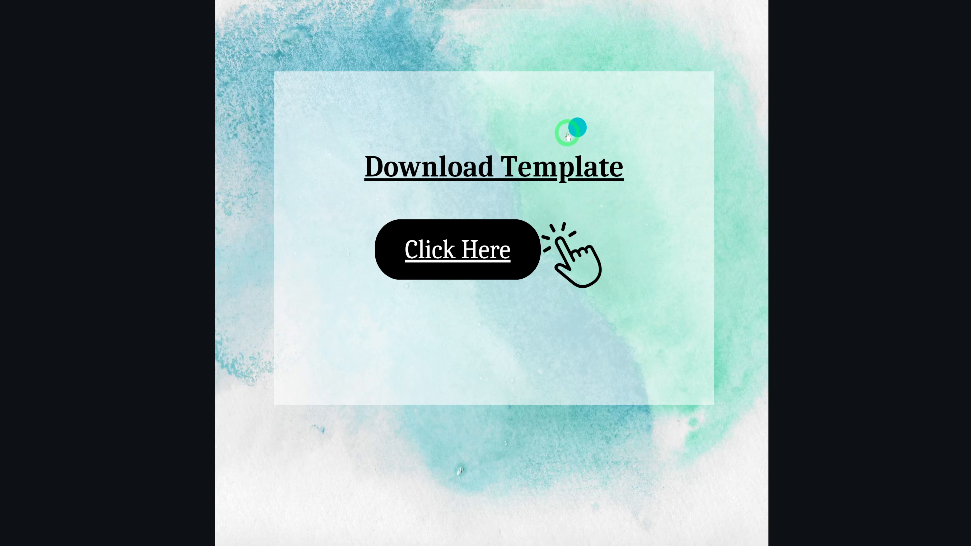
pyautogui.click(439, 204)
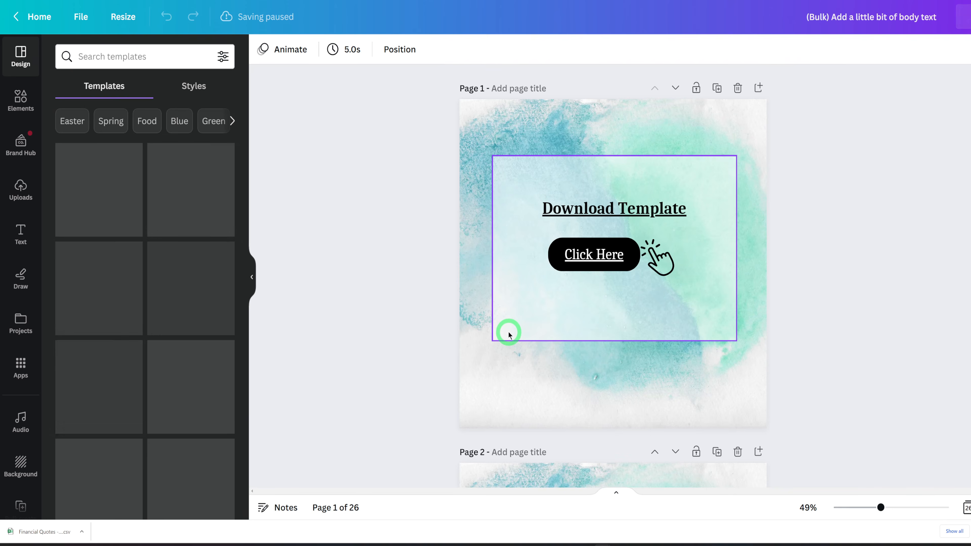
pyautogui.scroll(-10, 509, 334)
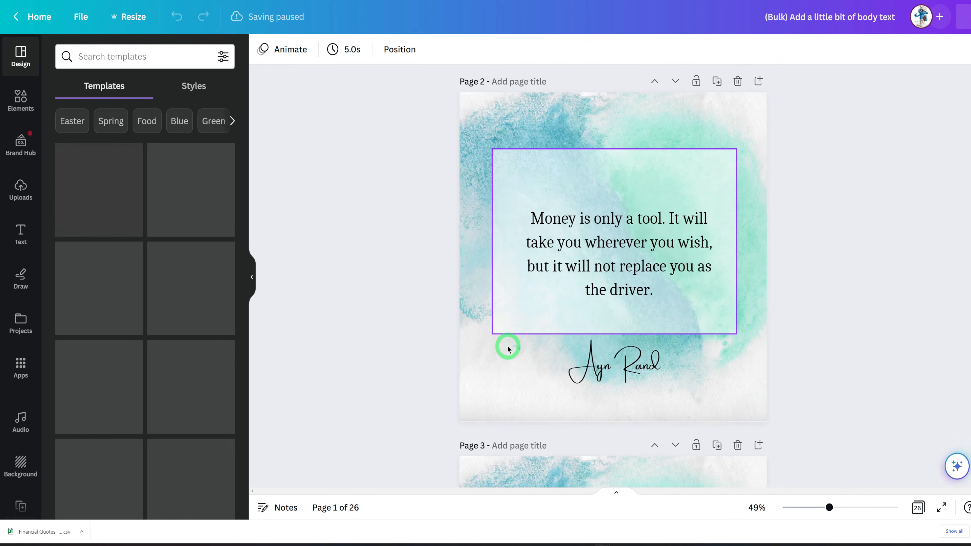
pyautogui.scroll(10, 508, 349)
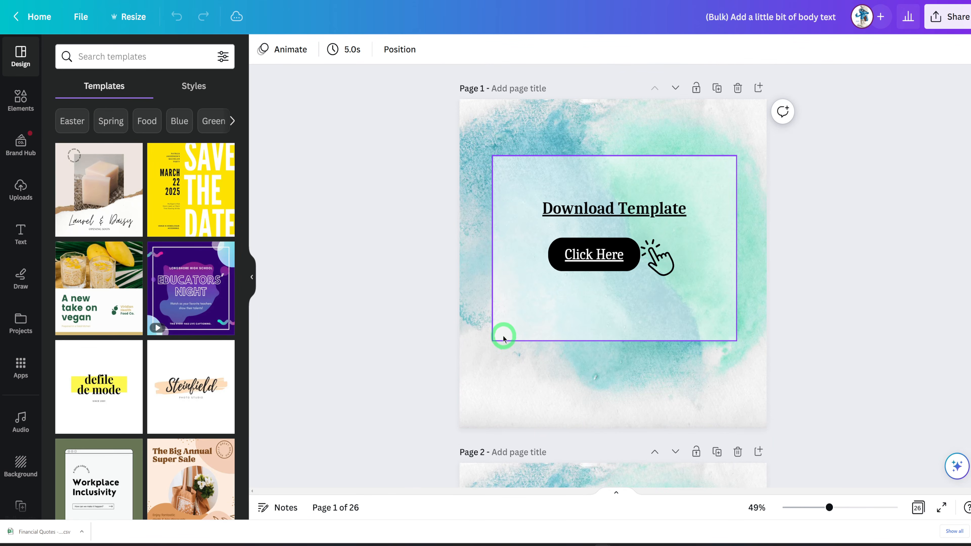
pyautogui.hotkey('ctrl', 'Tab')
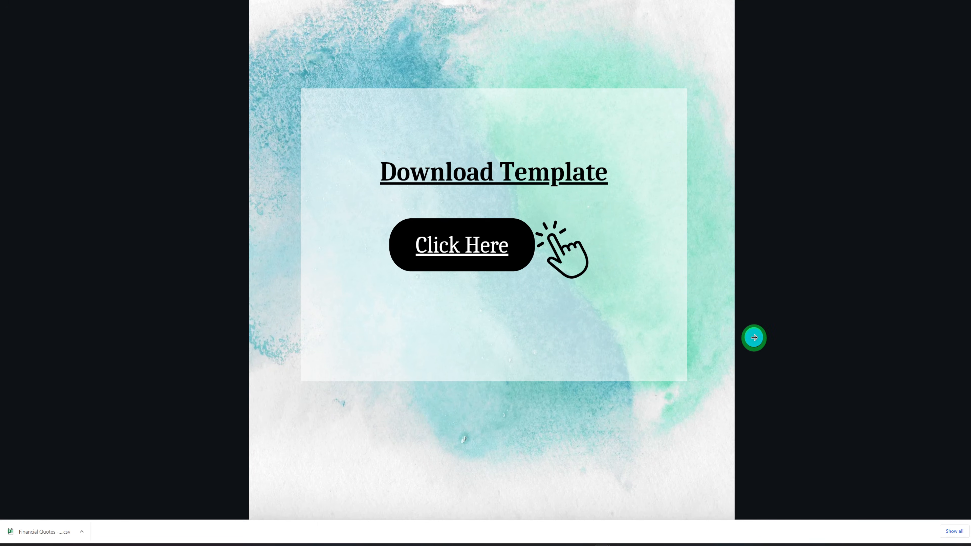
pyautogui.press('Escape')
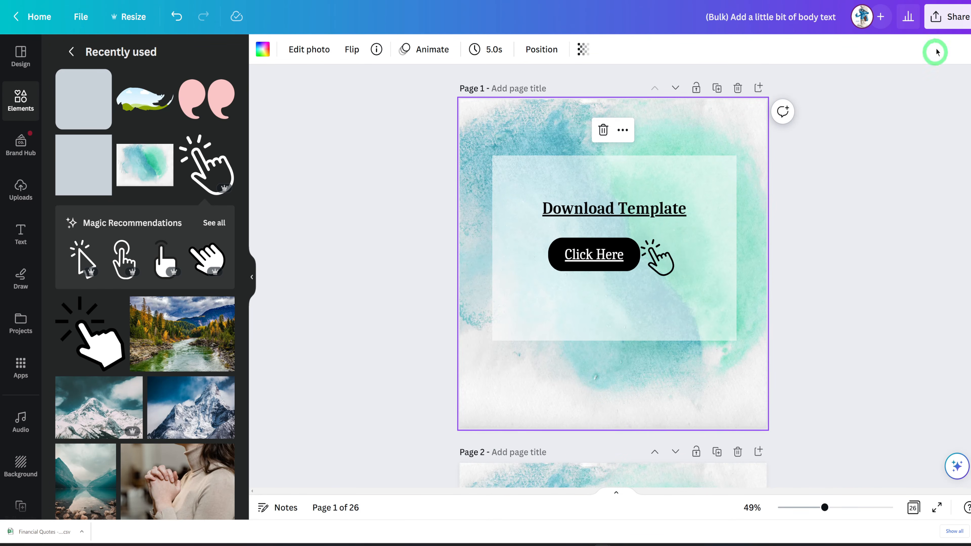
# Open the design's download settings and limit the export to page 1 only.
pyautogui.click(952, 16)
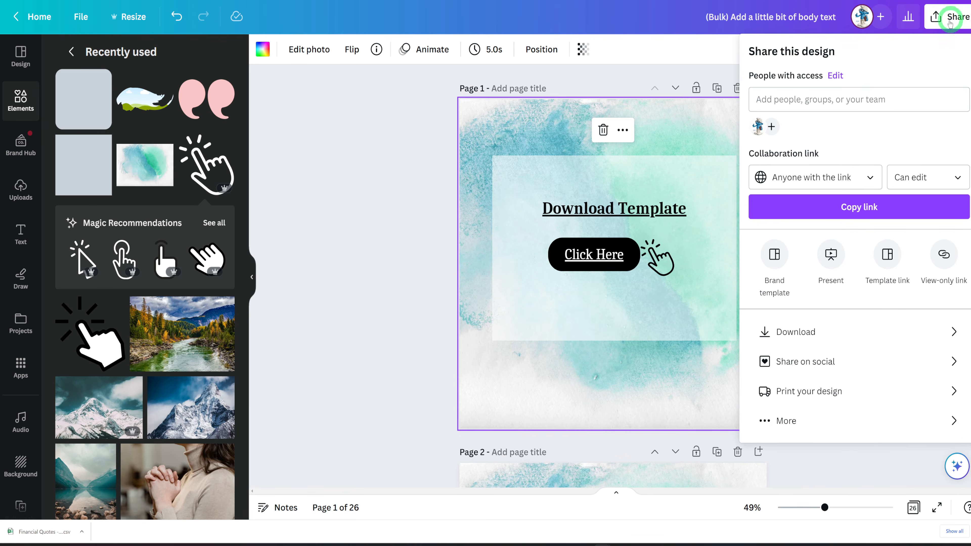
pyautogui.click(814, 332)
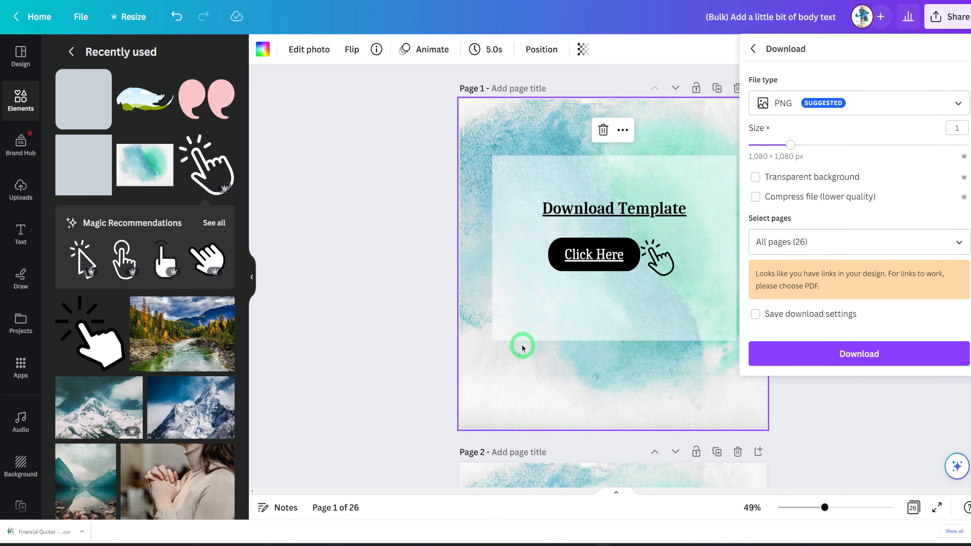
pyautogui.scroll(-5, 522, 346)
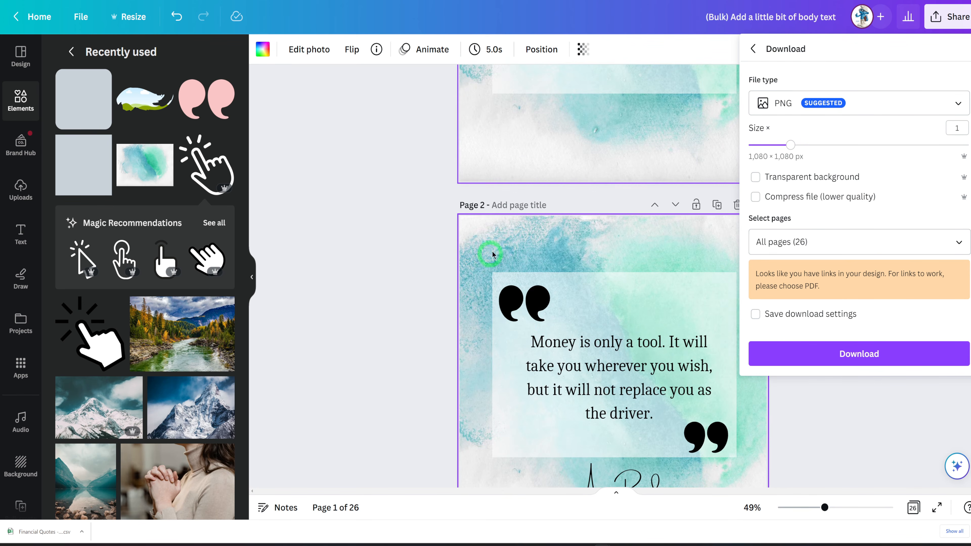
pyautogui.scroll(5, 513, 207)
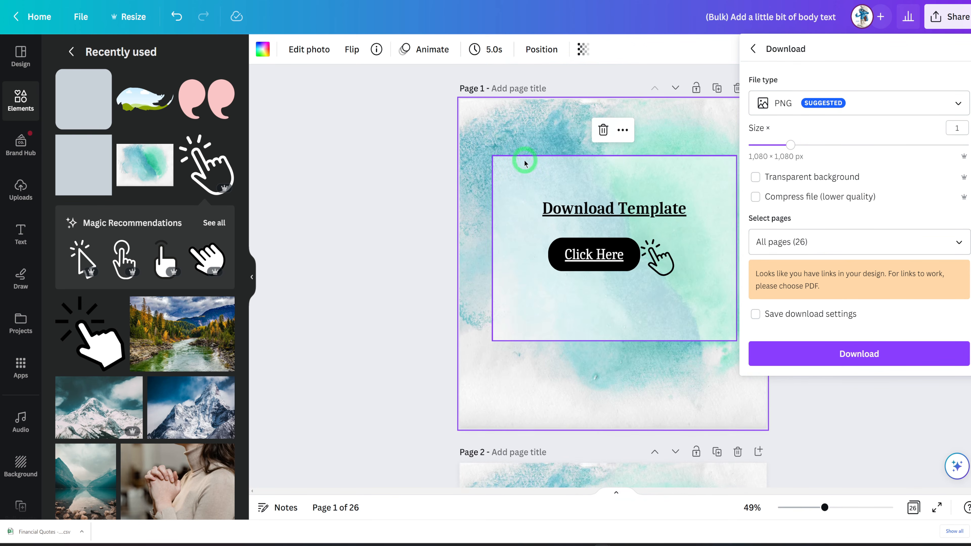
pyautogui.scroll(-5, 523, 309)
pyautogui.scroll(5, 540, 373)
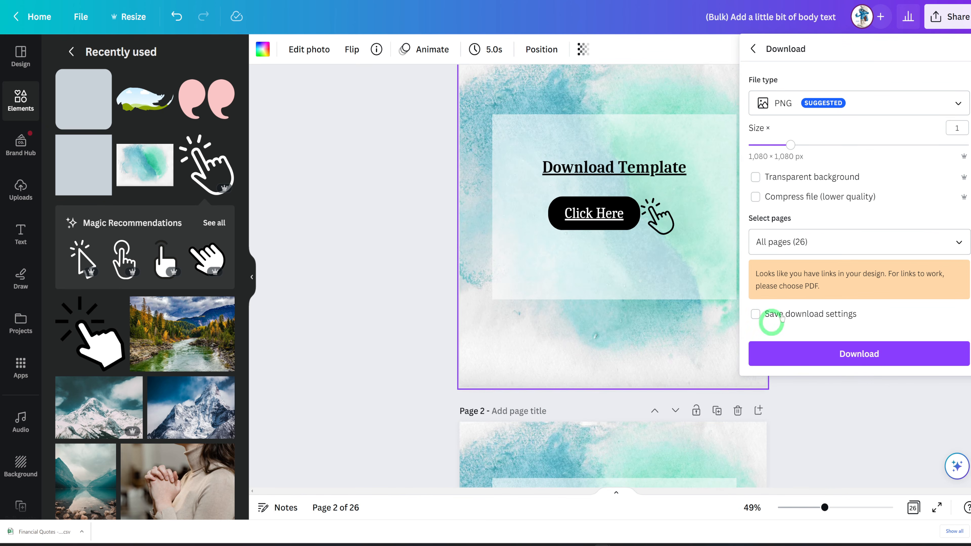
pyautogui.click(816, 251)
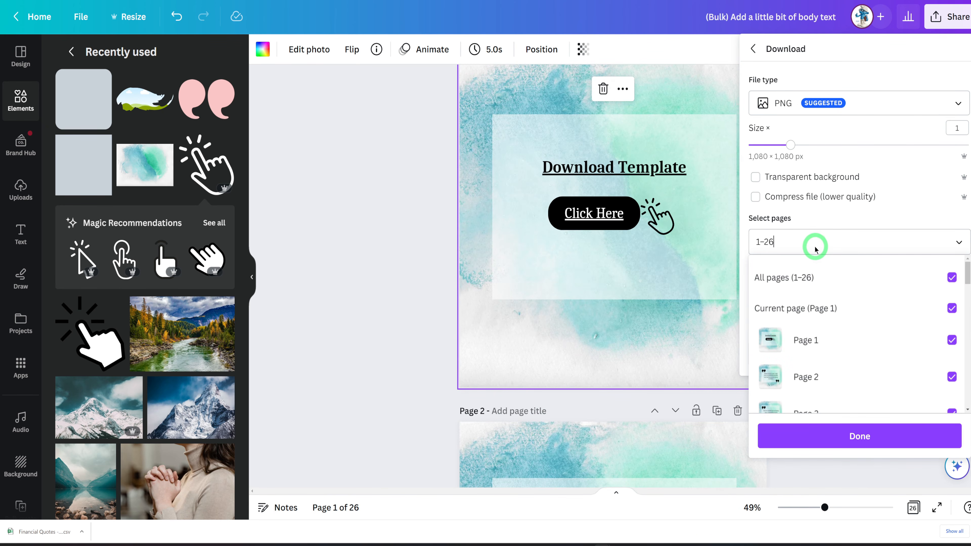
pyautogui.click(952, 278)
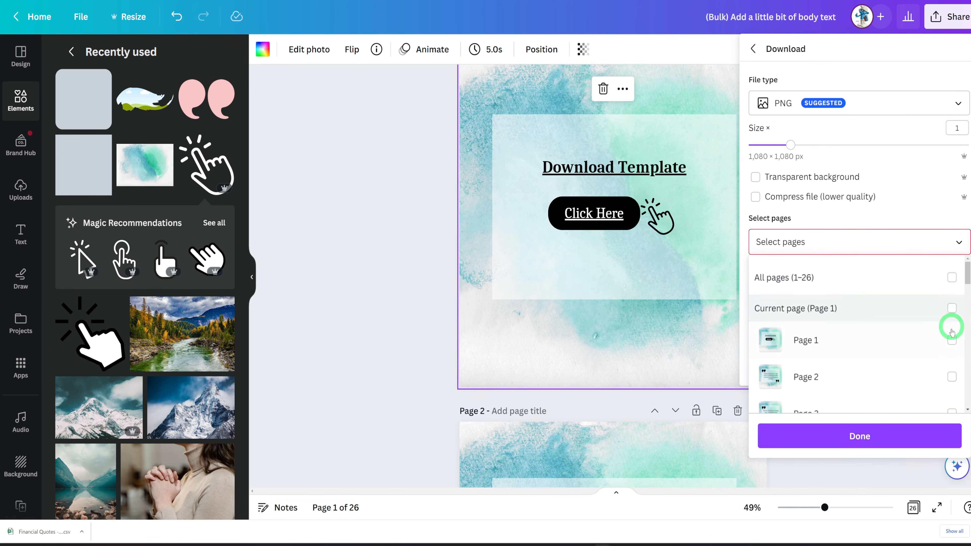
pyautogui.click(952, 341)
pyautogui.click(879, 437)
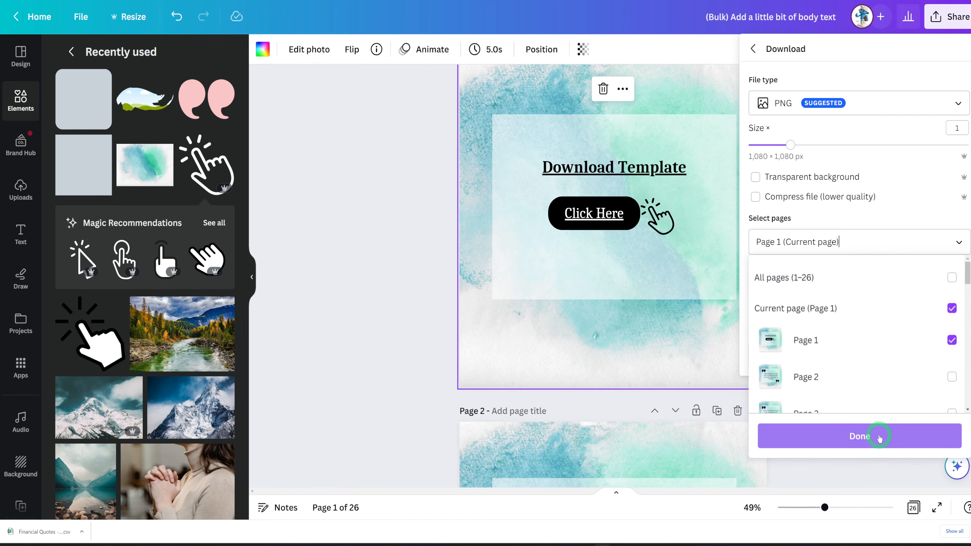
# Download the selected page as PDF Standard and open the downloaded PDF.
pyautogui.click(780, 103)
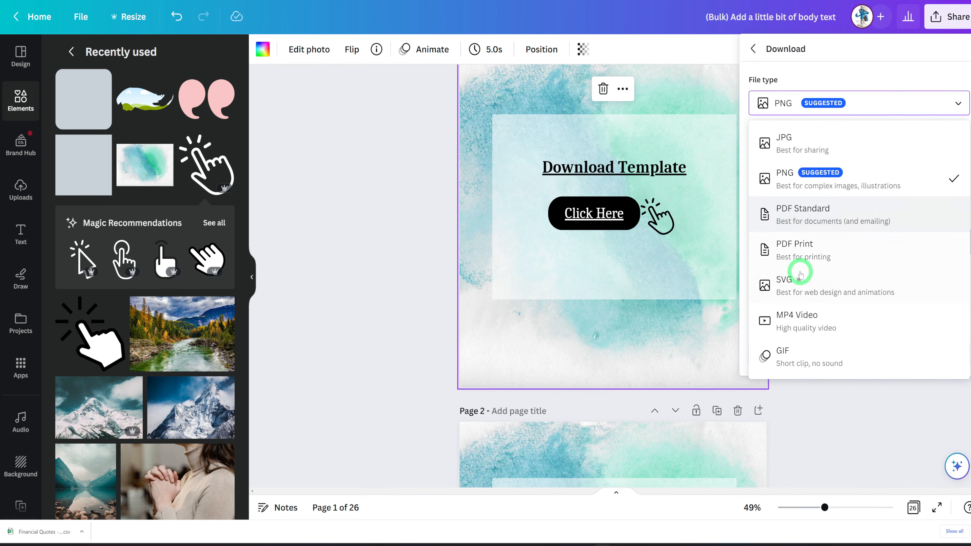
pyautogui.click(783, 214)
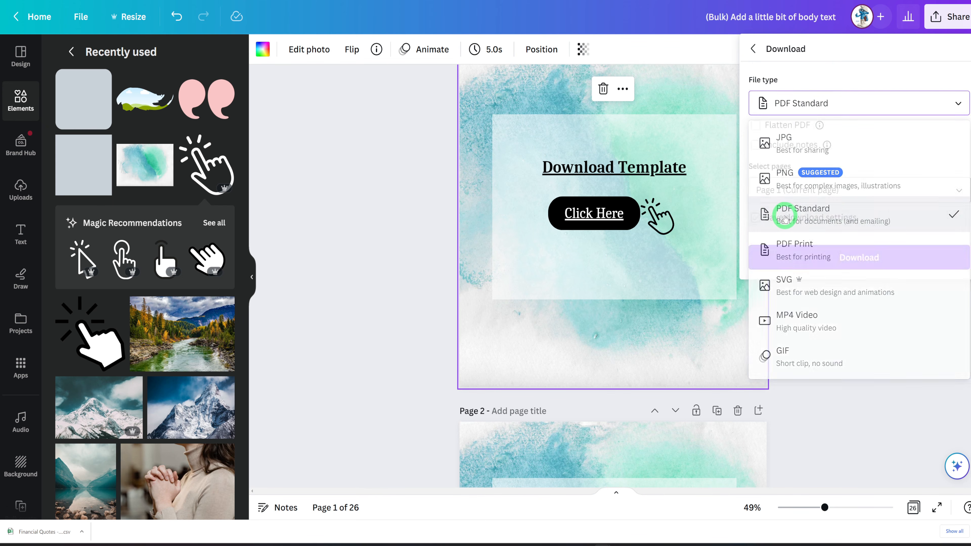
pyautogui.click(830, 262)
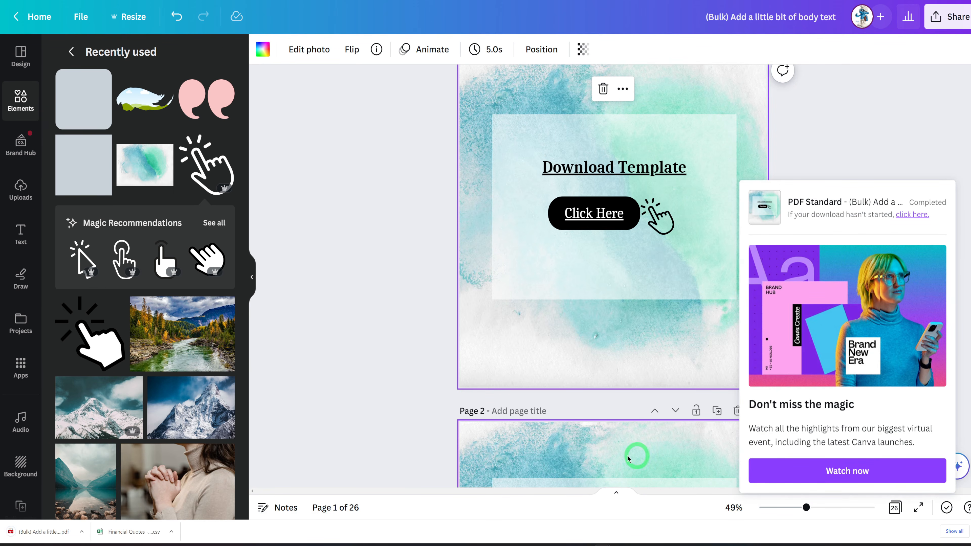
pyautogui.click(41, 538)
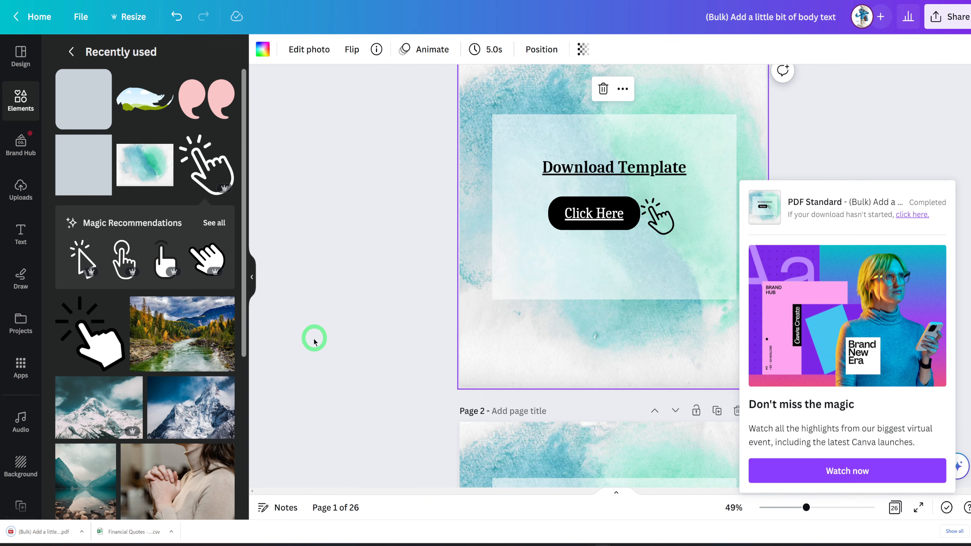
pyautogui.click(327, 361)
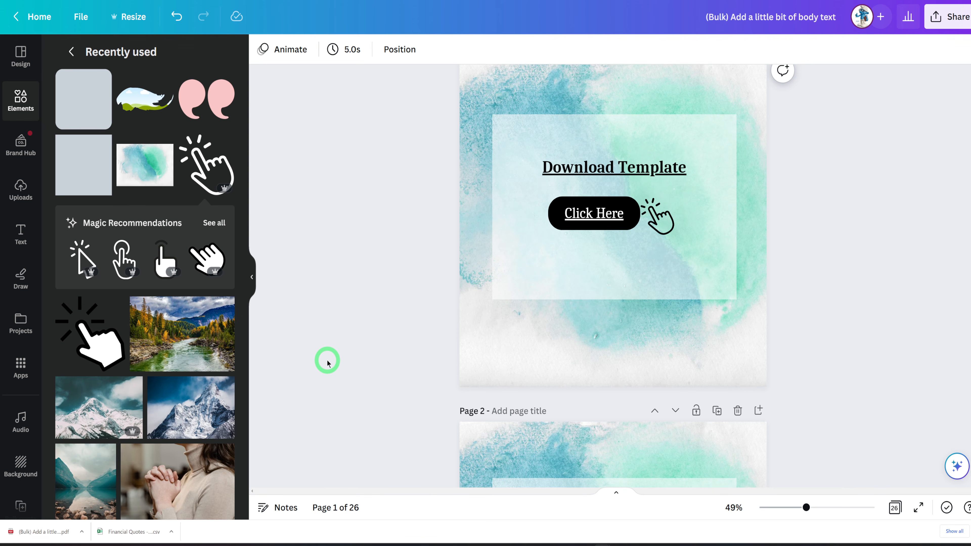
# Switch to the (Bulk) Faith Quotes design and look through its first few pages.
pyautogui.scroll(1, 344, 354)
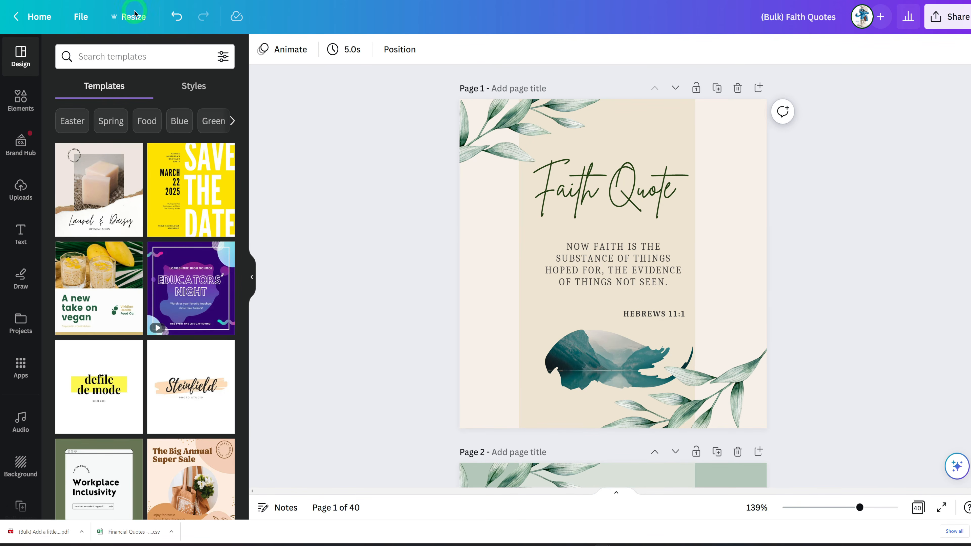
pyautogui.scroll(-15, 537, 241)
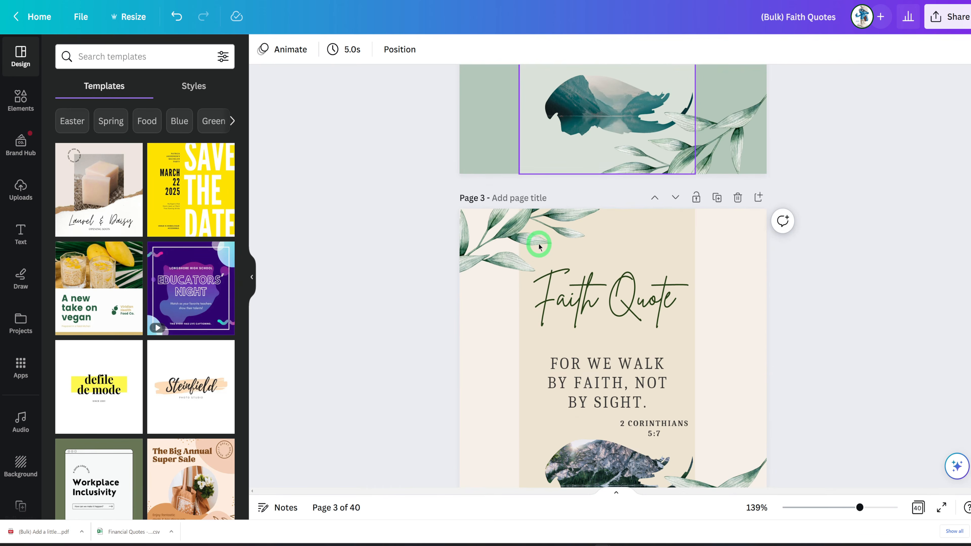
pyautogui.scroll(-12, 539, 247)
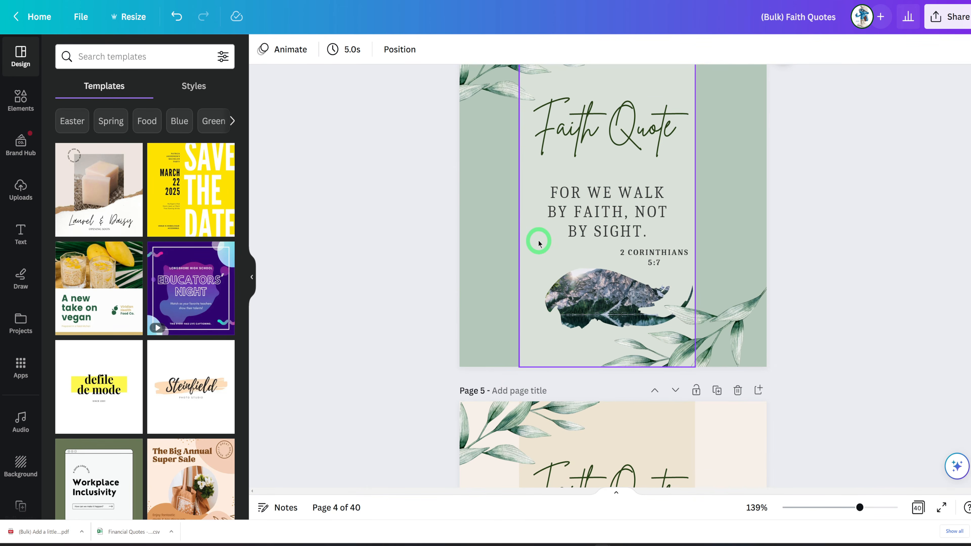
pyautogui.scroll(15, 539, 243)
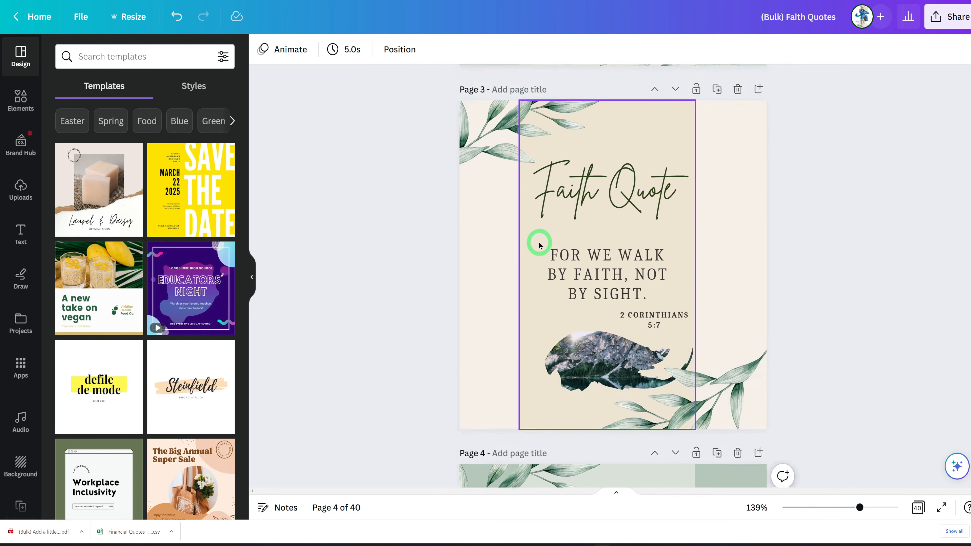
# Create a new custom-size design 8.5 in wide and 11 in high.
pyautogui.scroll(15, 537, 241)
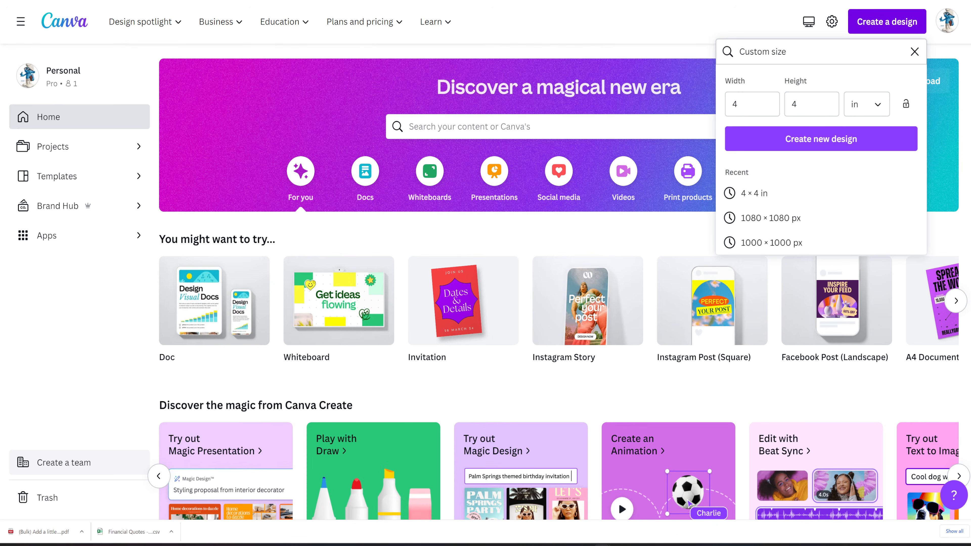
pyautogui.click(877, 104)
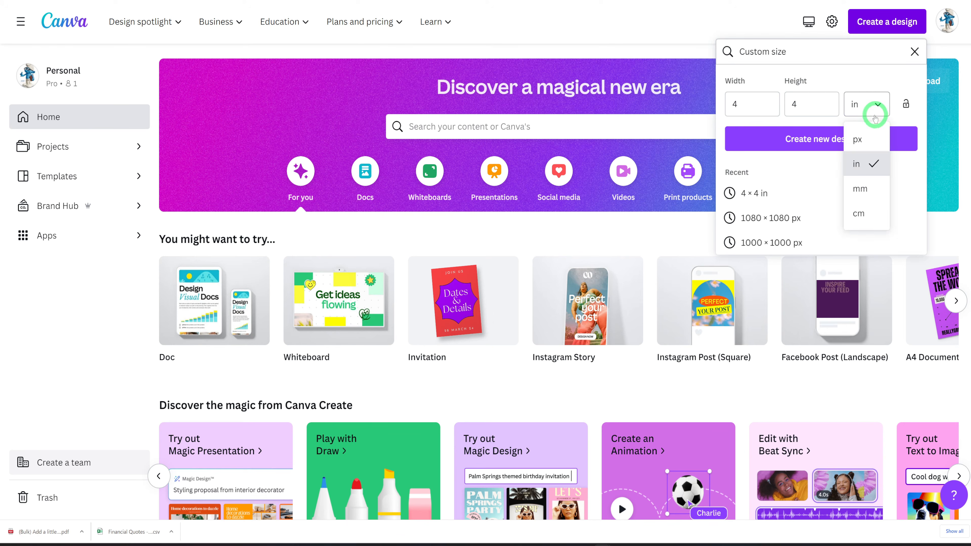
pyautogui.click(756, 105)
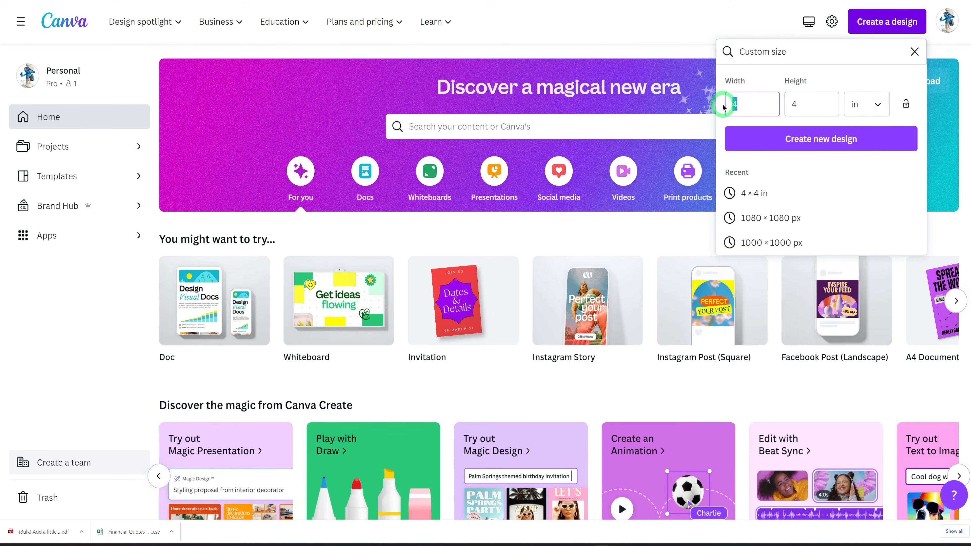
pyautogui.write('8.5')
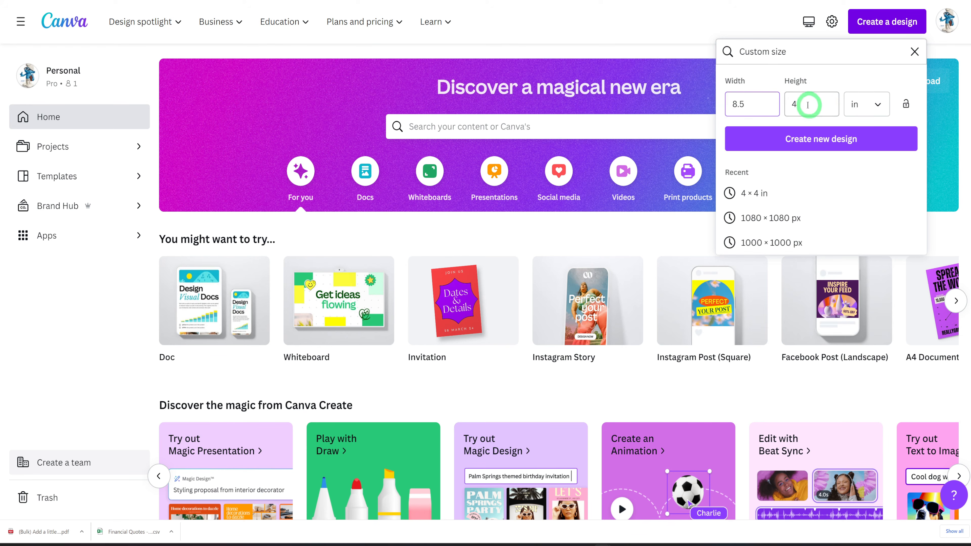
pyautogui.moveTo(808, 105); pyautogui.dragTo(786, 103)
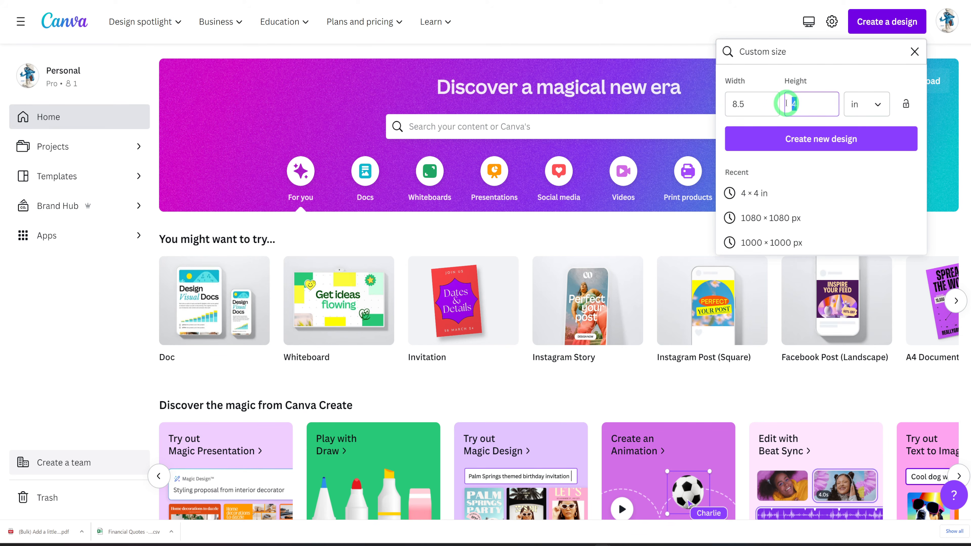
pyautogui.write('11')
pyautogui.click(794, 142)
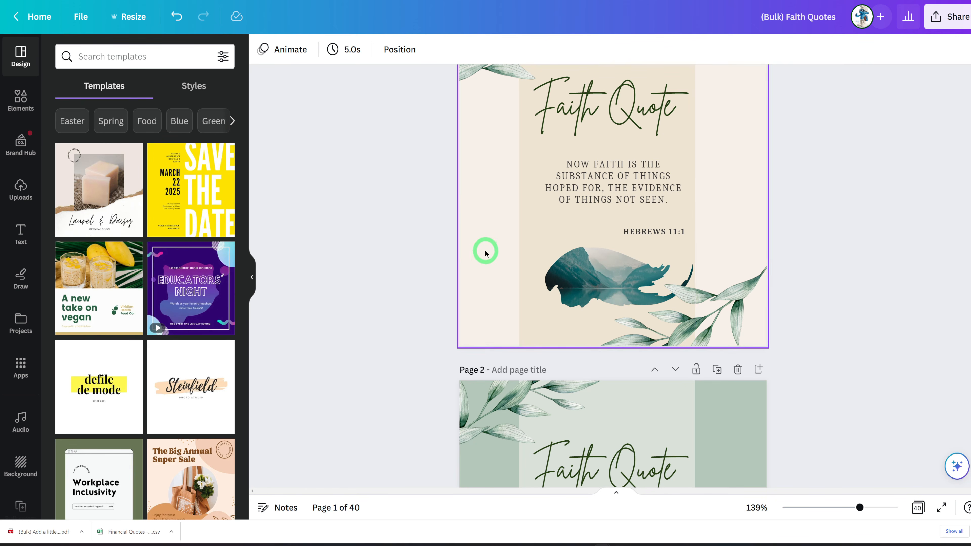
# Check the download settings of the (Bulk) Faith Quotes design and close them without exporting.
pyautogui.click(949, 17)
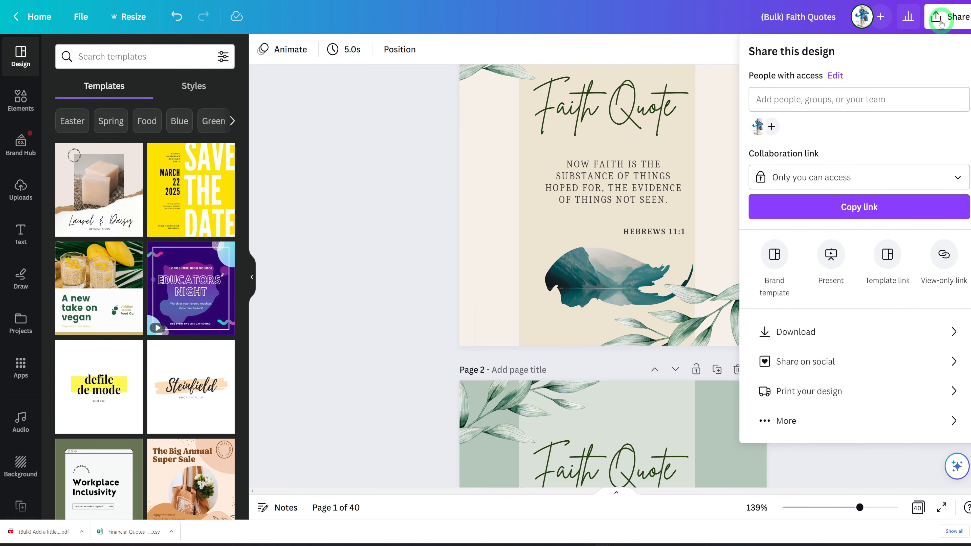
pyautogui.click(788, 331)
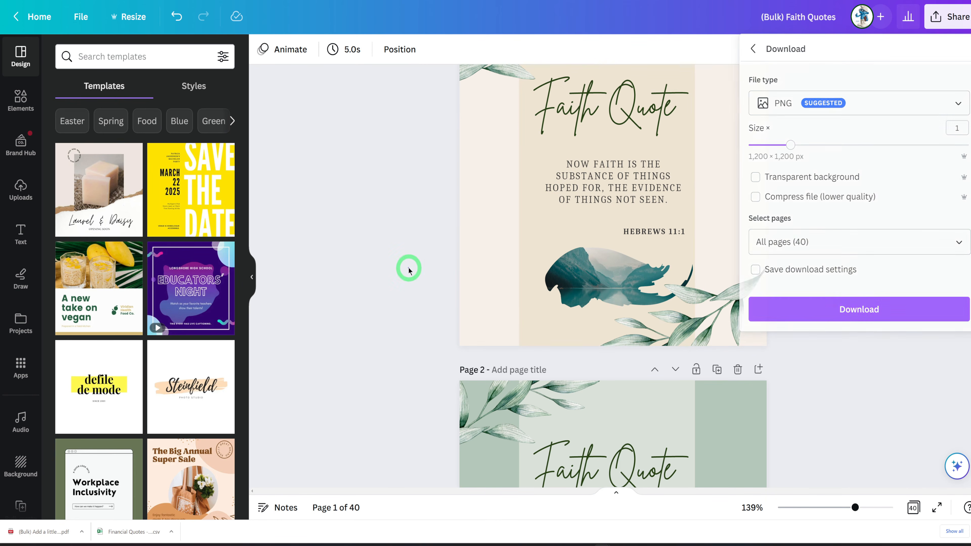
pyautogui.click(441, 242)
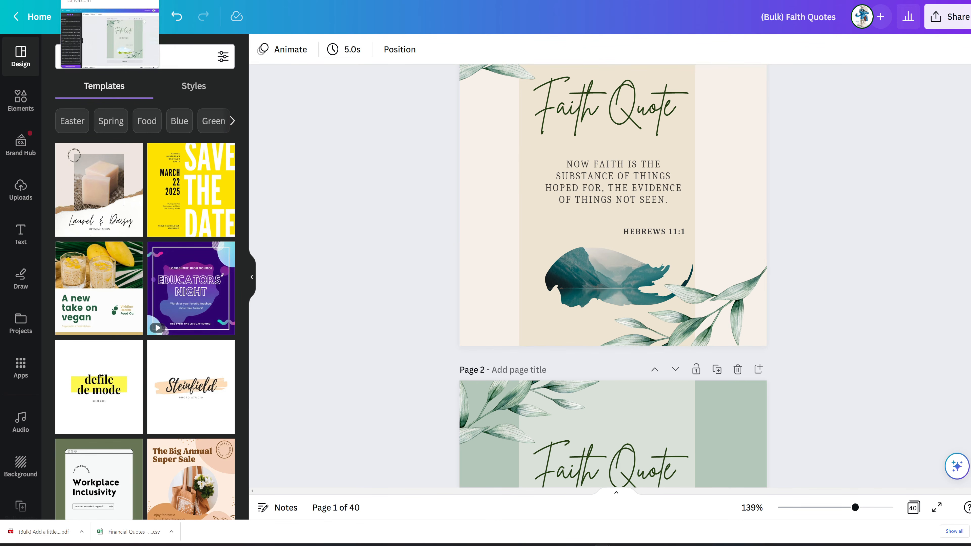
# In the blank 8.5 × 11 in design, insert the uploaded green 2 Corinthians 5:17 quote image, shrink it and place it in the page's upper-left corner.
pyautogui.click(88, 1)
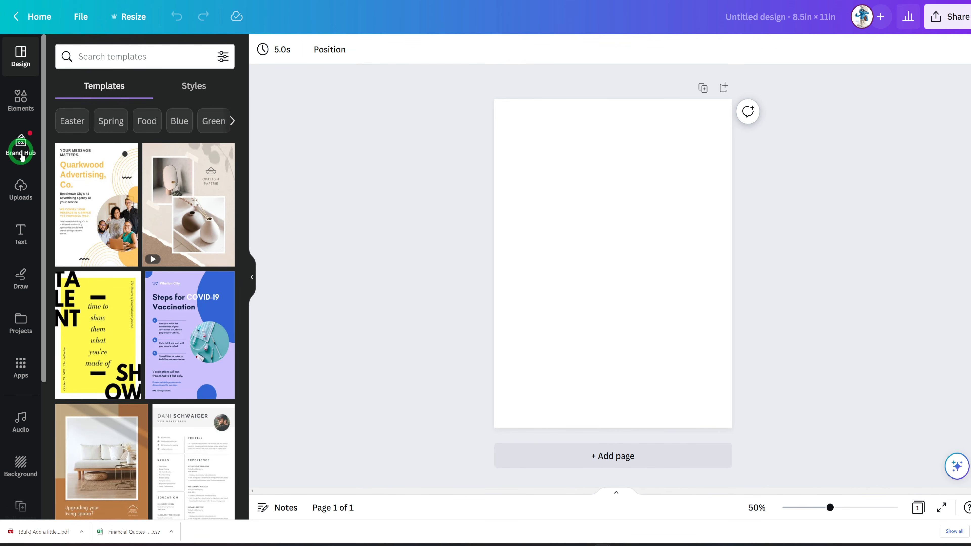
pyautogui.click(21, 186)
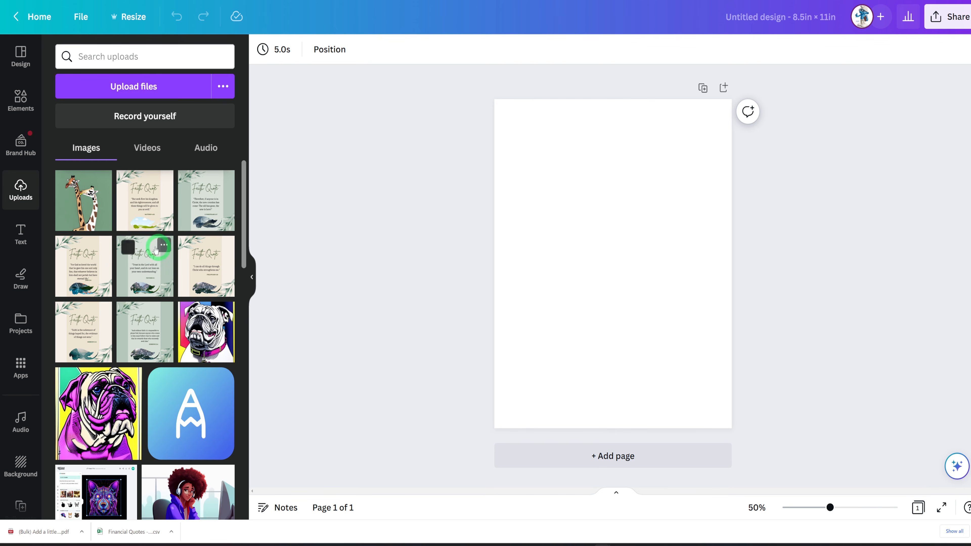
pyautogui.click(135, 212)
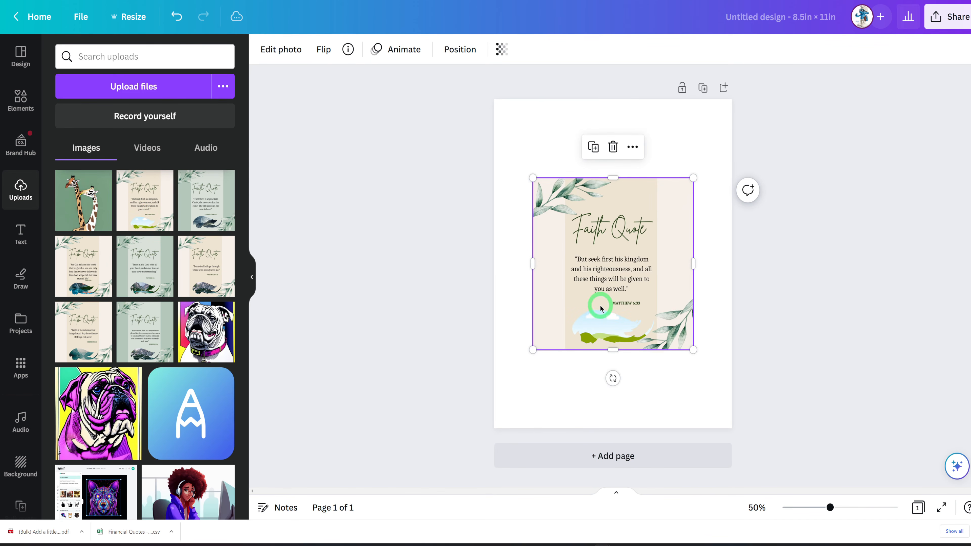
pyautogui.press('Delete')
pyautogui.click(206, 200)
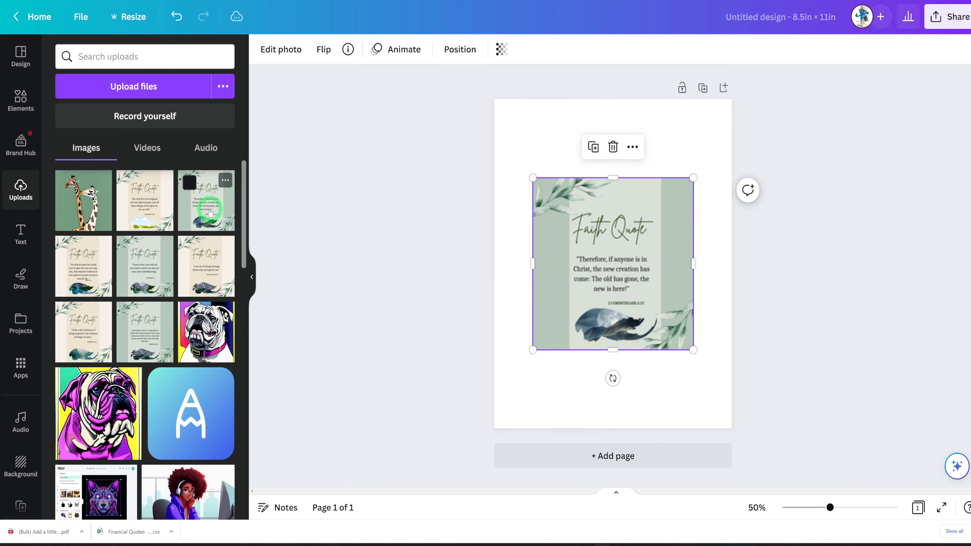
pyautogui.click(625, 326)
pyautogui.moveTo(693, 350); pyautogui.dragTo(644, 297)
pyautogui.moveTo(570, 246); pyautogui.dragTo(550, 180)
# Insert the uploaded beige "For God so loved the world" quote image, shrink it and fit it in the page's upper-right corner.
pyautogui.click(86, 267)
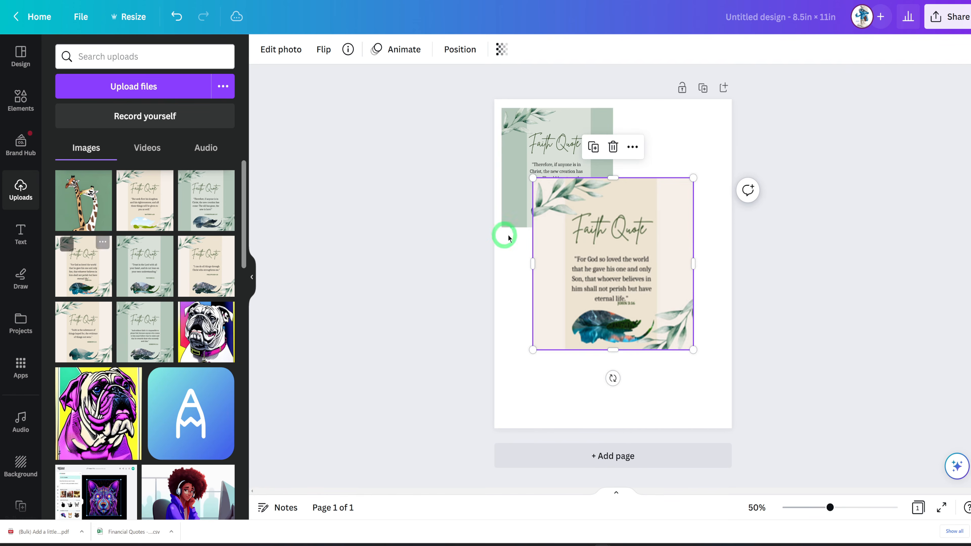
pyautogui.moveTo(595, 301); pyautogui.dragTo(624, 232)
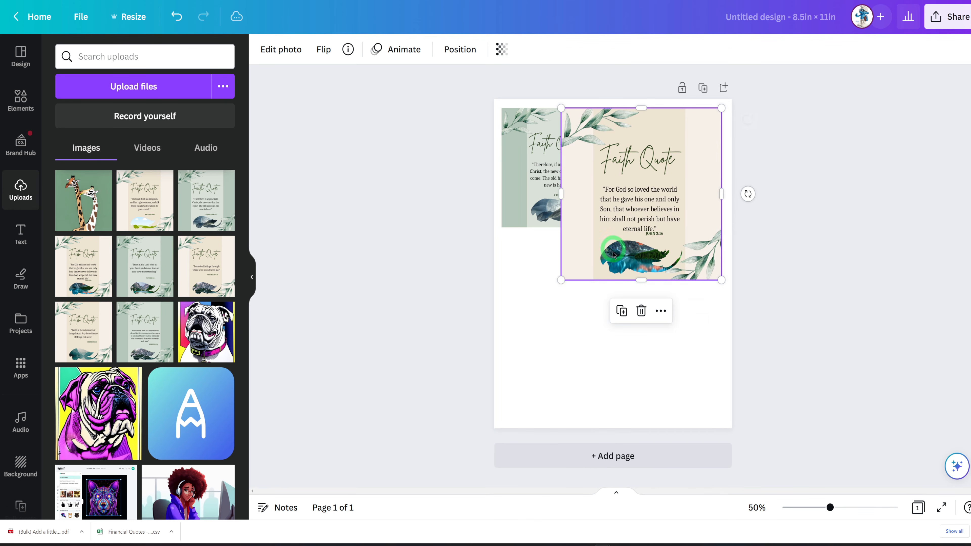
pyautogui.moveTo(562, 280); pyautogui.dragTo(605, 235)
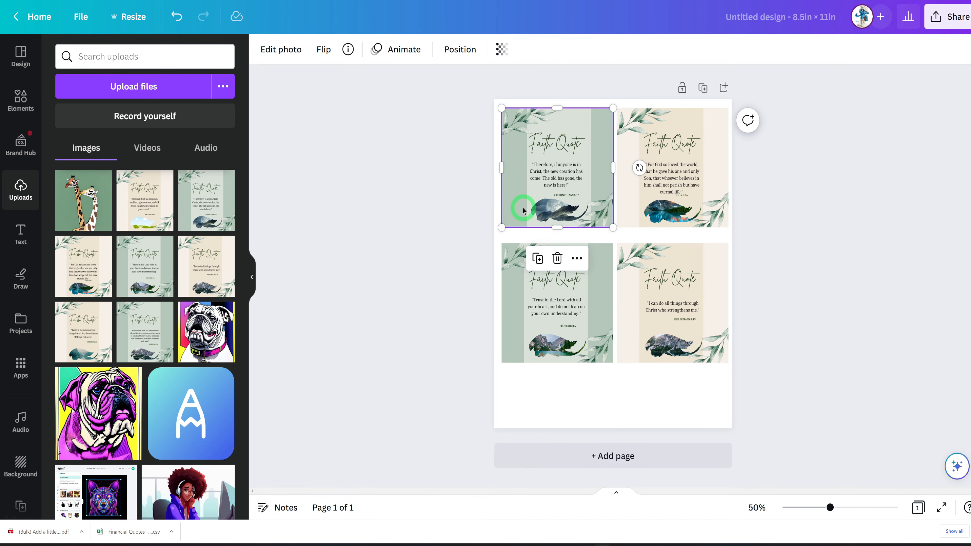
pyautogui.moveTo(520, 210); pyautogui.dragTo(522, 207)
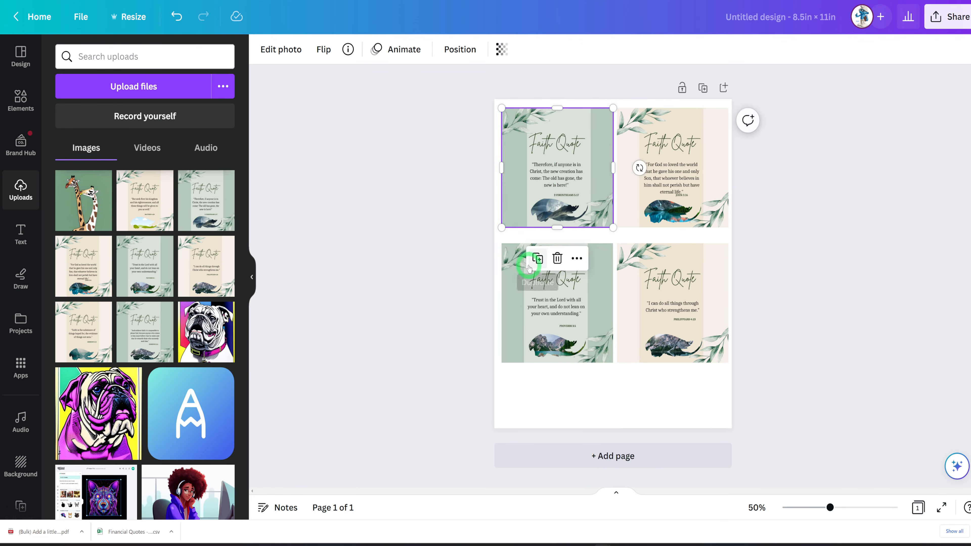
pyautogui.click(600, 401)
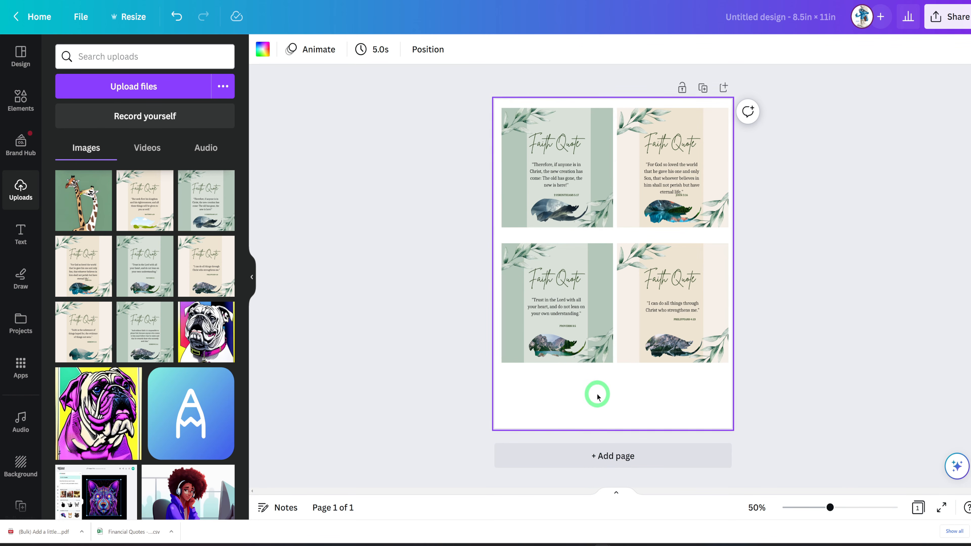
# Search the graphics elements for "dash line" and insert the thin straight dashed line onto the page.
pyautogui.click(17, 118)
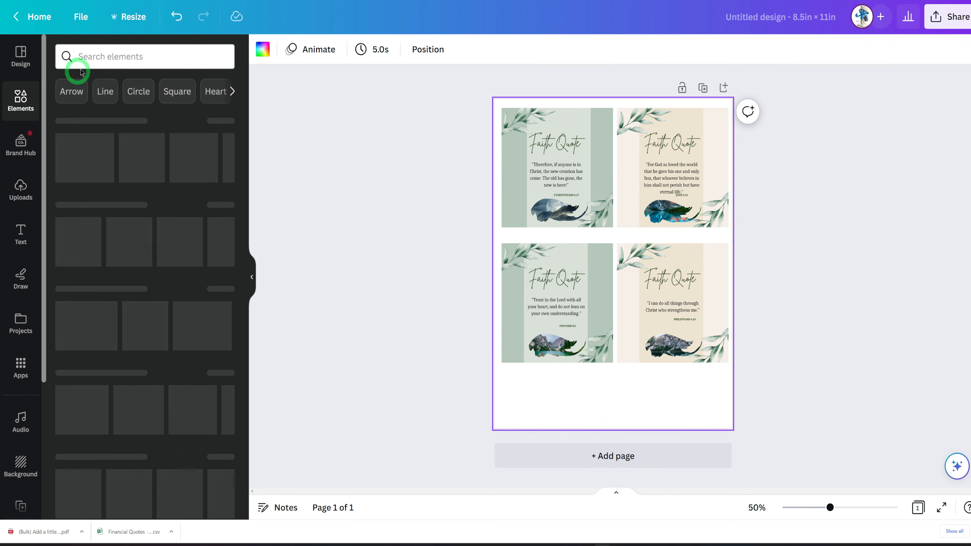
pyautogui.click(96, 57)
pyautogui.write('dash line')
pyautogui.press('Return')
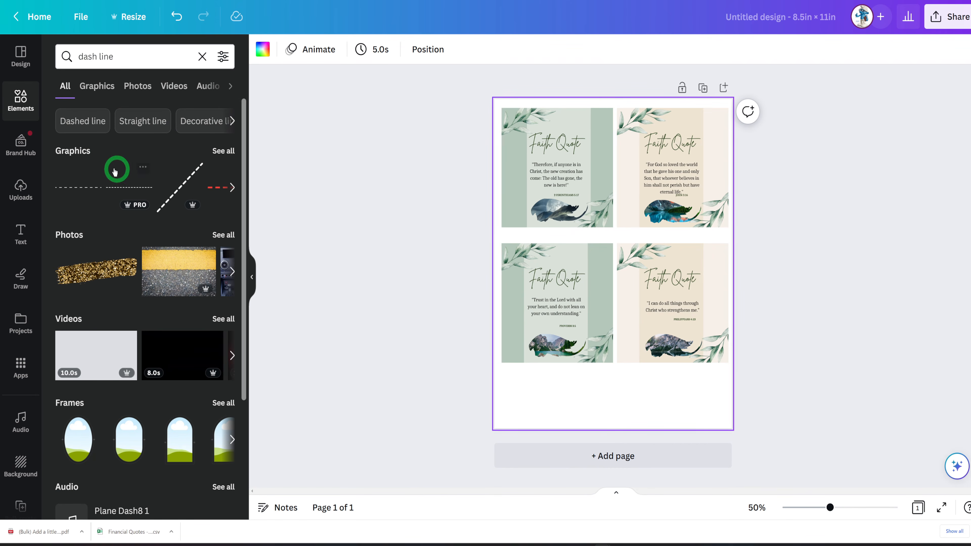
pyautogui.click(212, 151)
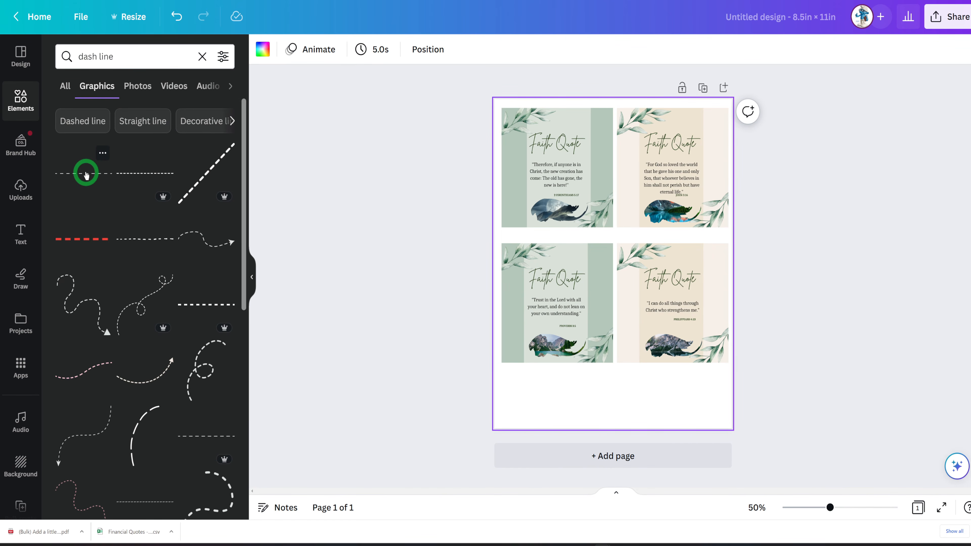
pyautogui.click(88, 173)
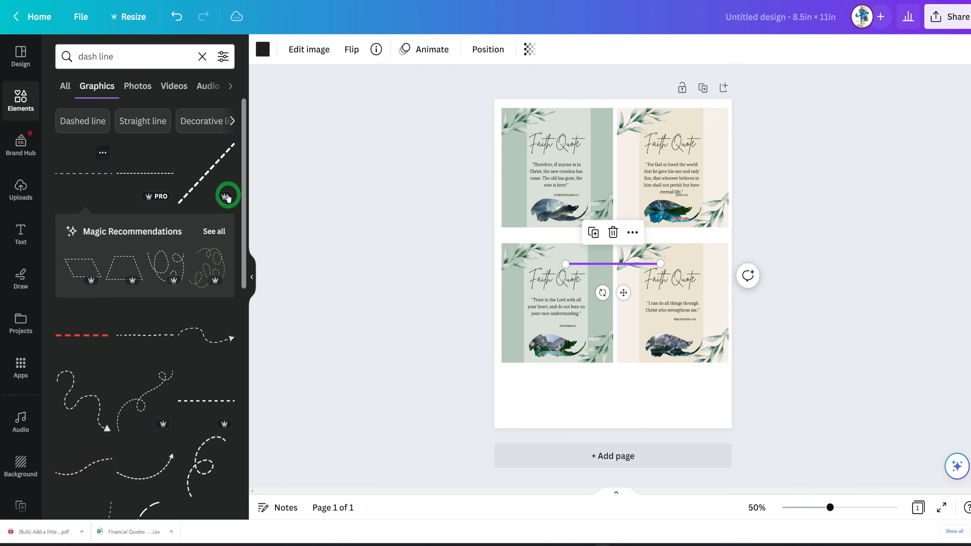
# Turn the dashed line vertical, stretch it to nearly the full page height and place it between the two columns of quotes.
pyautogui.moveTo(602, 292); pyautogui.dragTo(644, 425)
pyautogui.moveTo(585, 252); pyautogui.dragTo(582, 251)
pyautogui.click(646, 397)
pyautogui.click(614, 385)
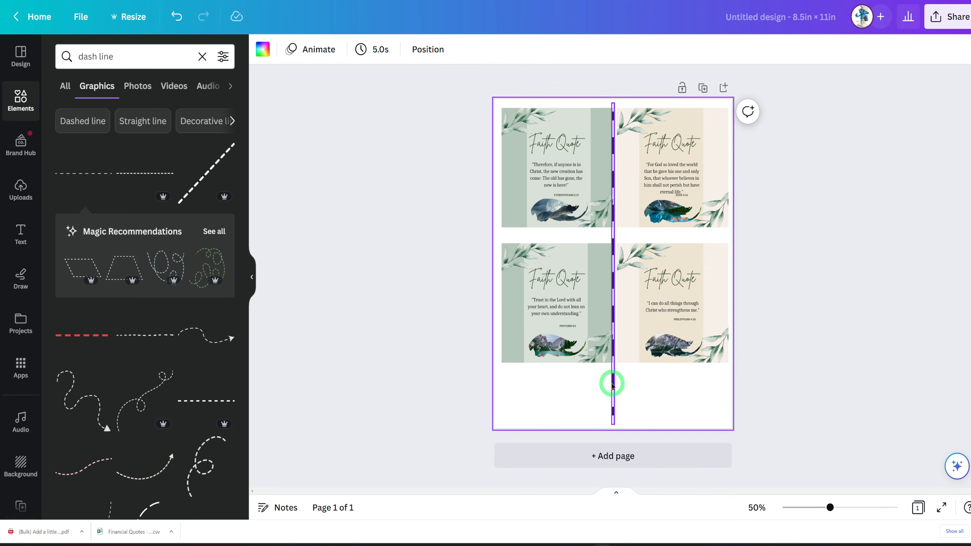
pyautogui.click(665, 413)
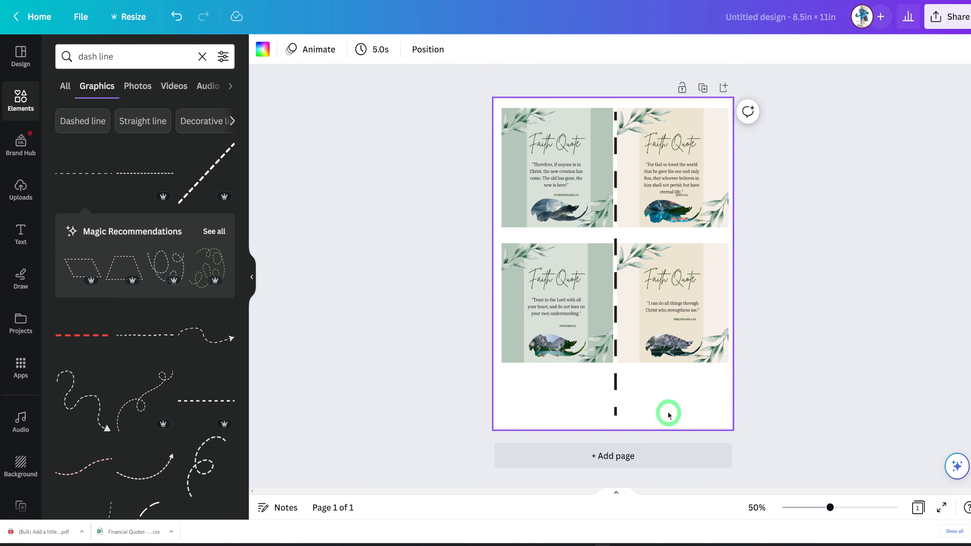
# Shrink the upper-right quote image slightly and nudge the vertical dashed line to sit centred in the gap between the columns.
pyautogui.click(630, 227)
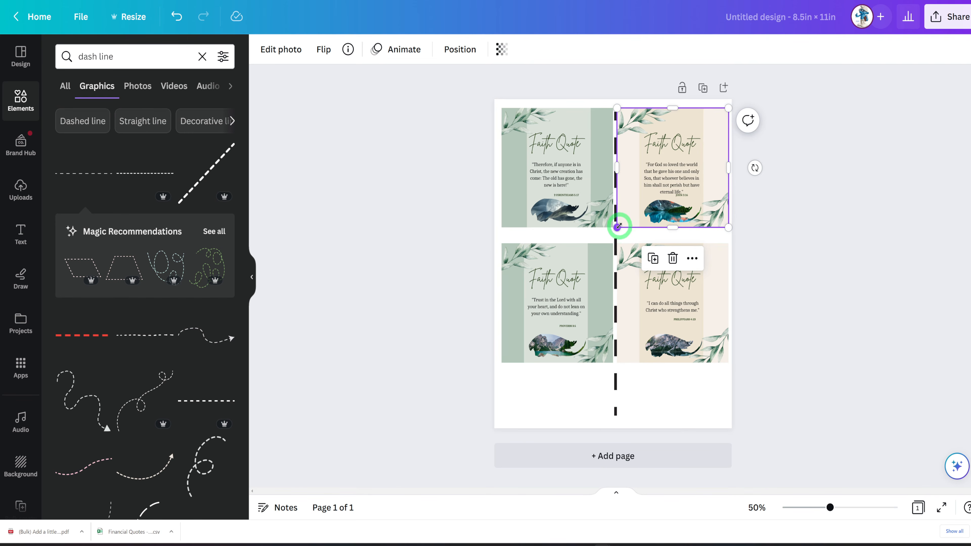
pyautogui.moveTo(618, 226); pyautogui.dragTo(619, 225)
pyautogui.click(625, 235)
pyautogui.click(616, 408)
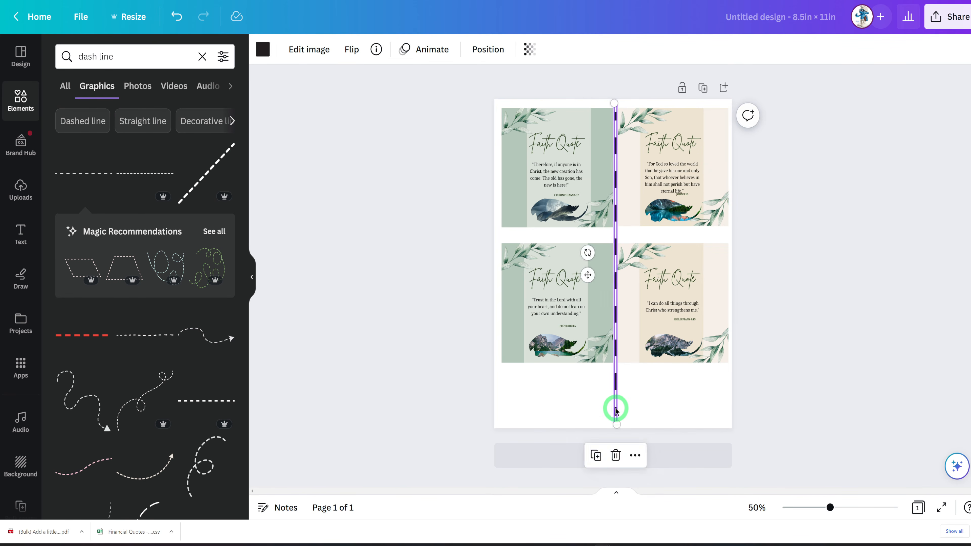
pyautogui.moveTo(615, 411); pyautogui.dragTo(615, 408)
pyautogui.click(551, 340)
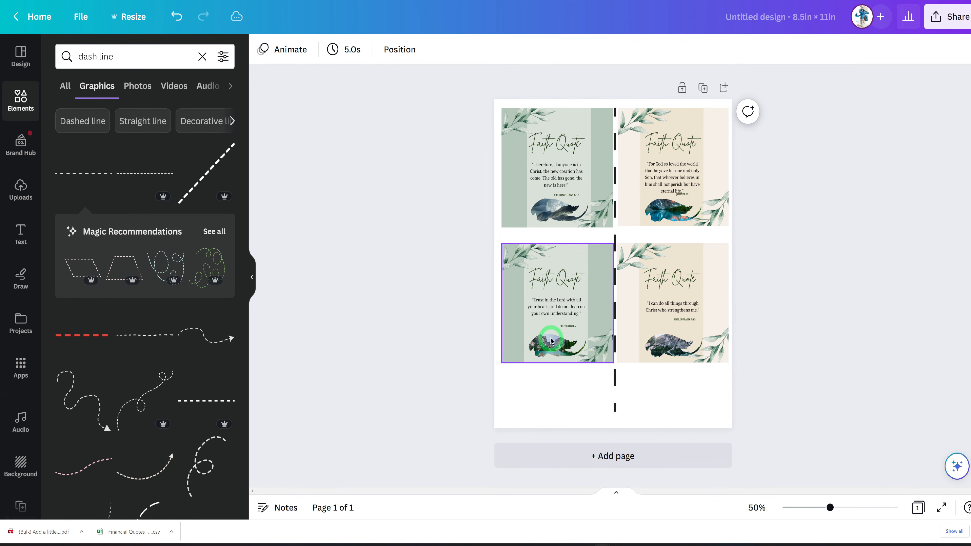
pyautogui.click(818, 256)
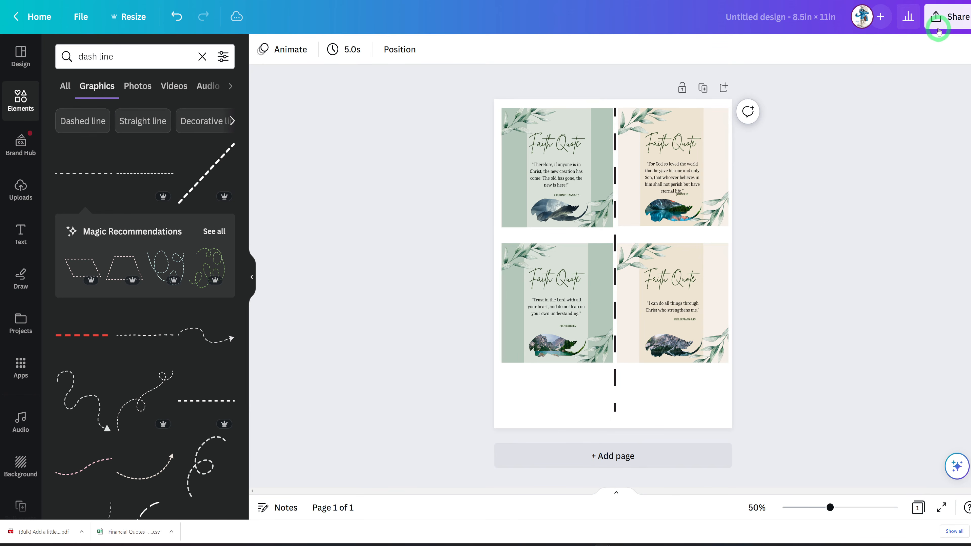
# Set the design's download to PDF Print with the CMYK (best for professional printing) color profile.
pyautogui.click(938, 27)
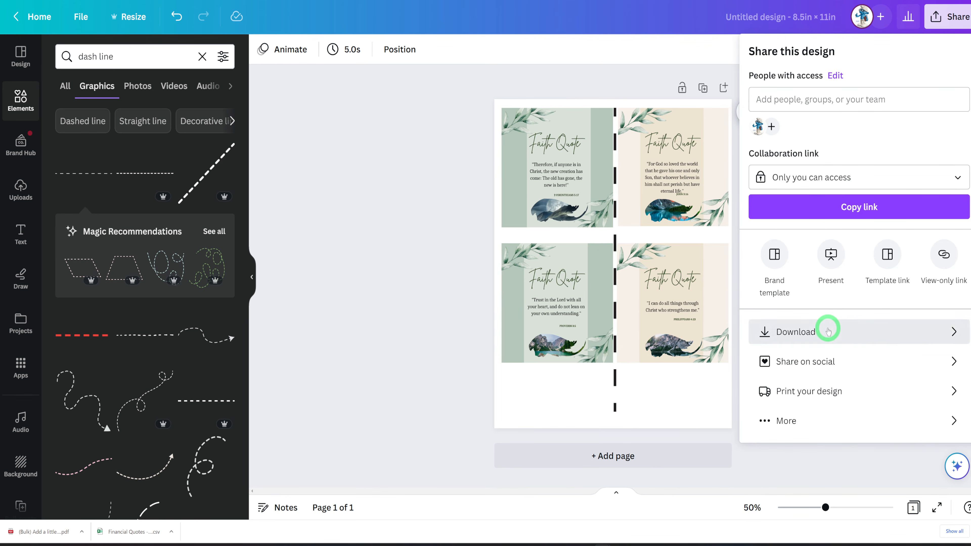
pyautogui.click(833, 330)
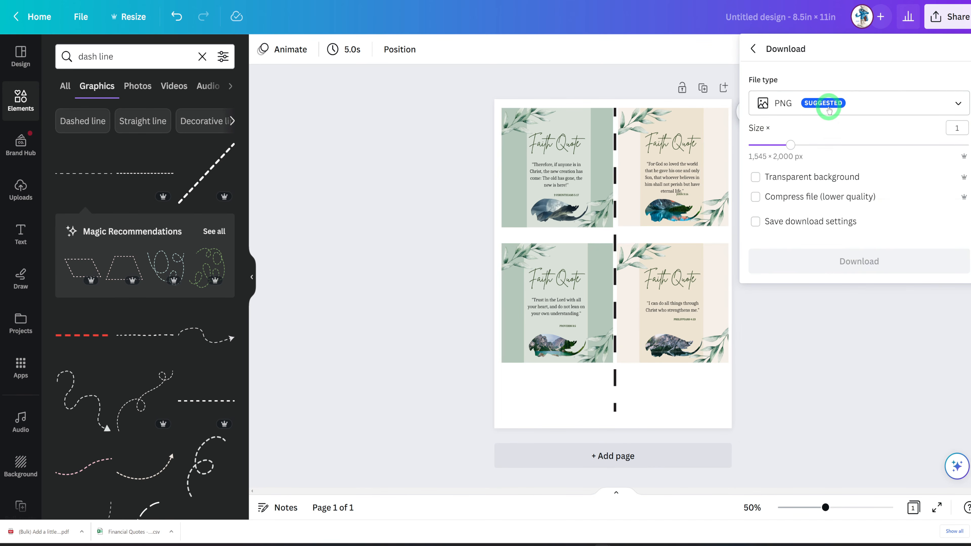
pyautogui.click(807, 107)
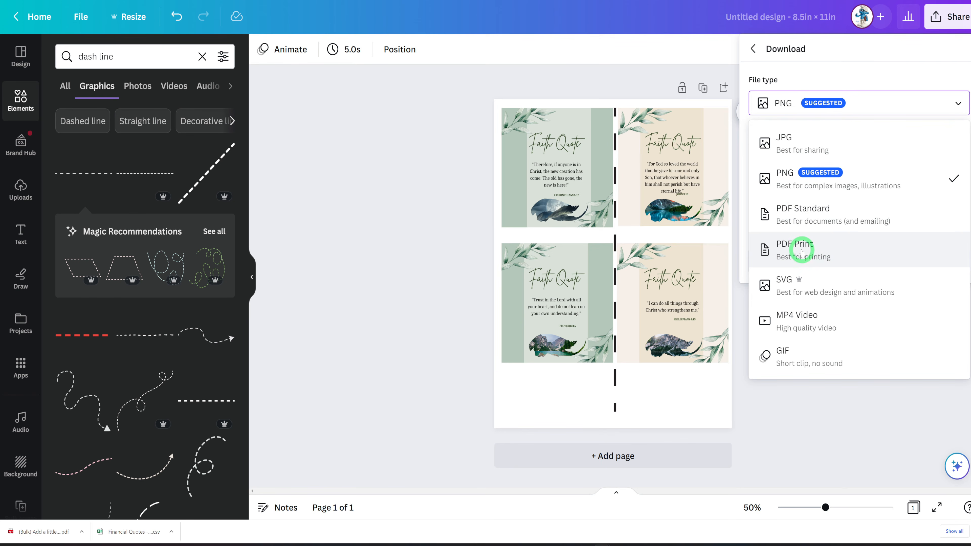
pyautogui.click(802, 252)
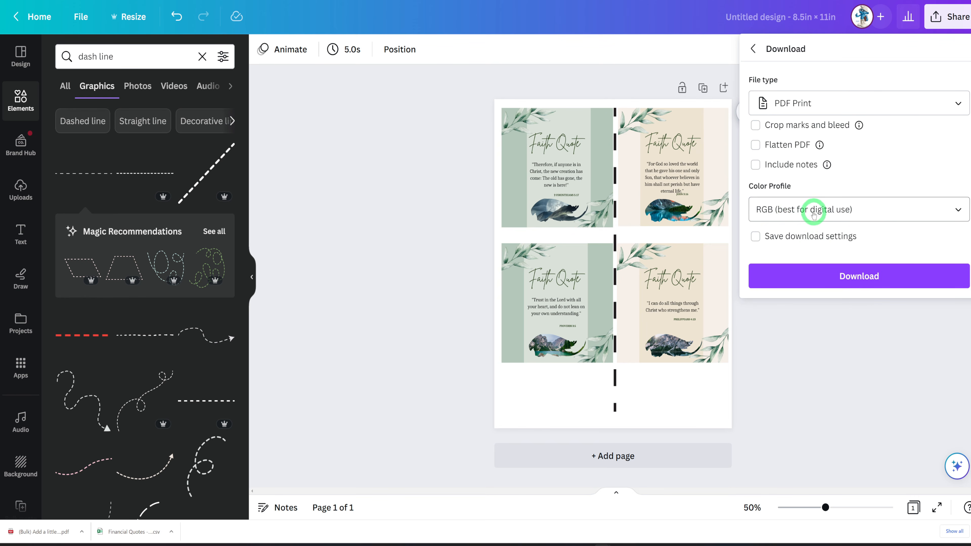
pyautogui.click(857, 213)
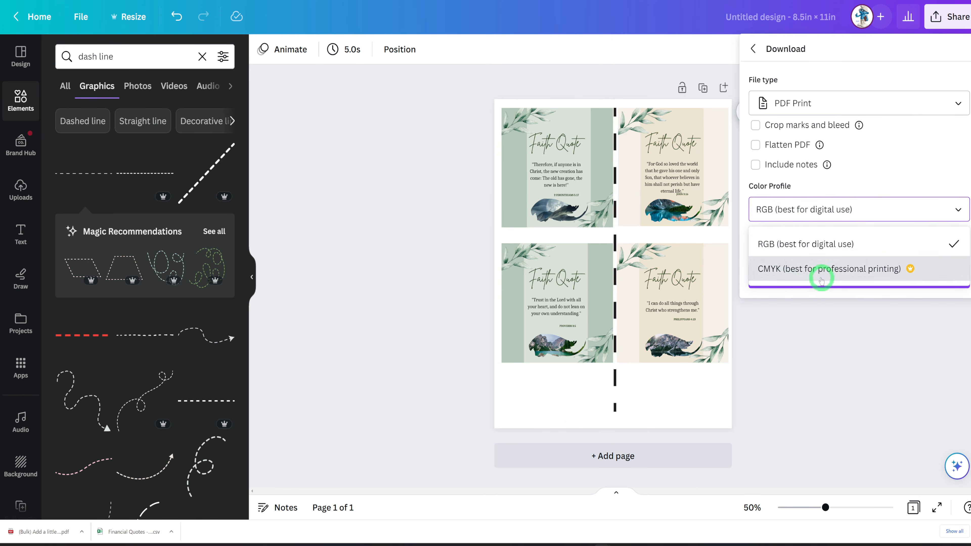
pyautogui.click(873, 270)
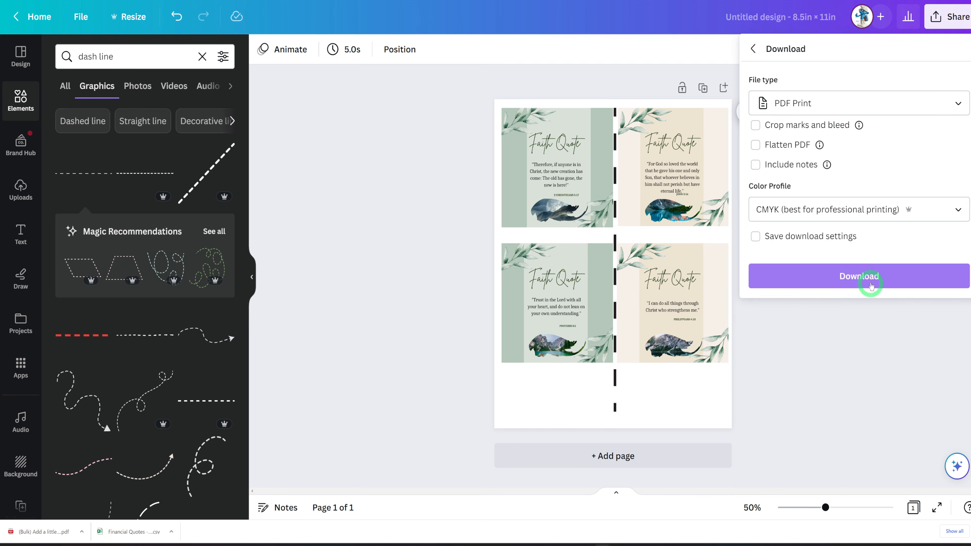
# Look over the quote cards and the dashed cut line, and download the sheet as a print PDF.
pyautogui.click(713, 211)
pyautogui.click(621, 168)
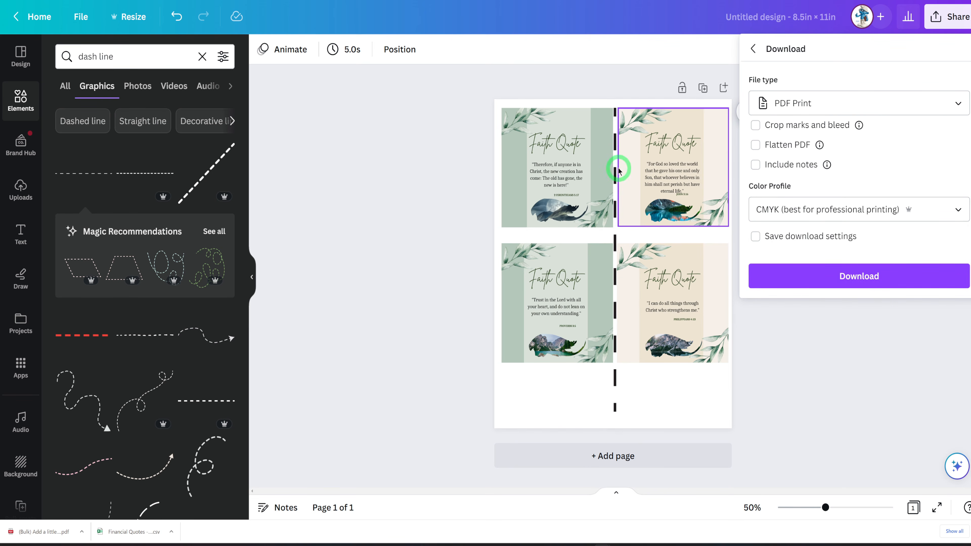
pyautogui.click(548, 155)
pyautogui.click(673, 133)
pyautogui.click(705, 237)
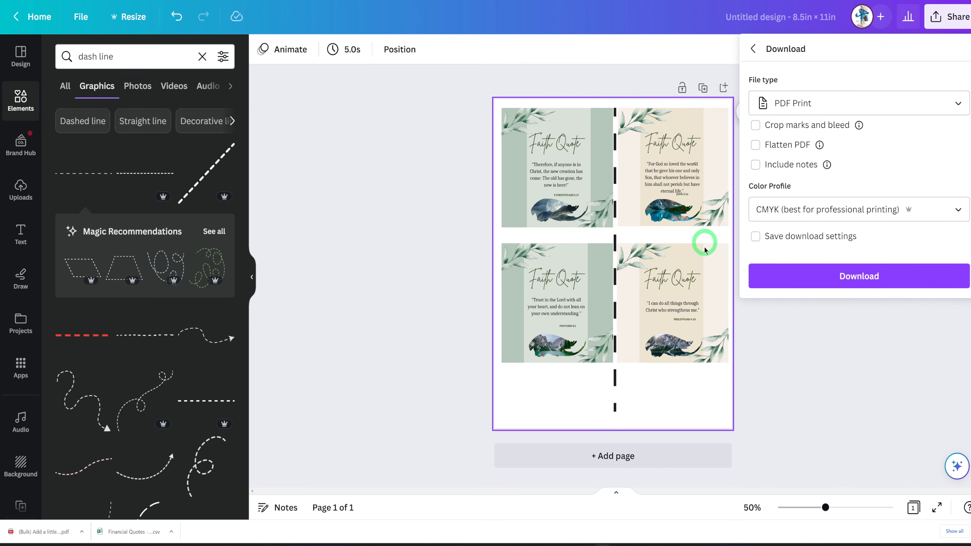
pyautogui.click(583, 285)
pyautogui.click(620, 289)
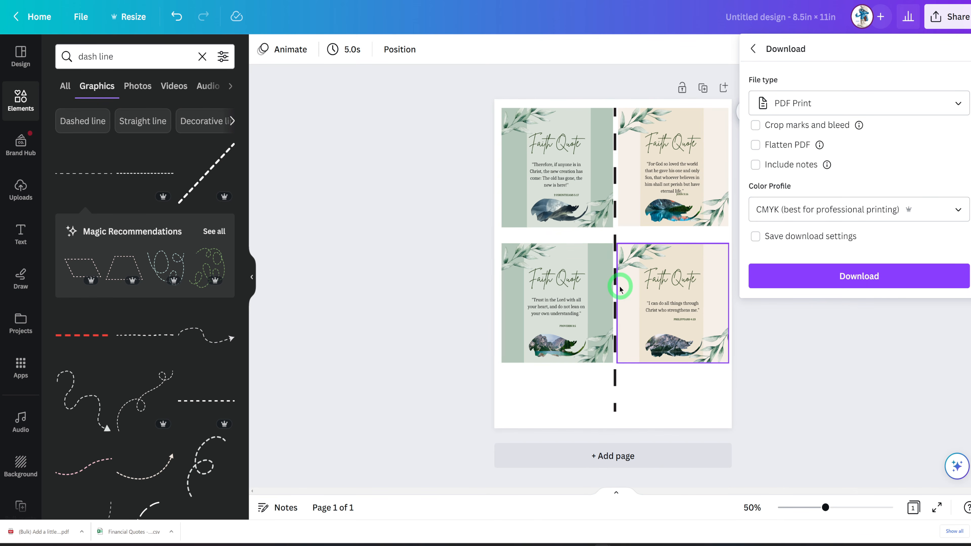
pyautogui.click(883, 275)
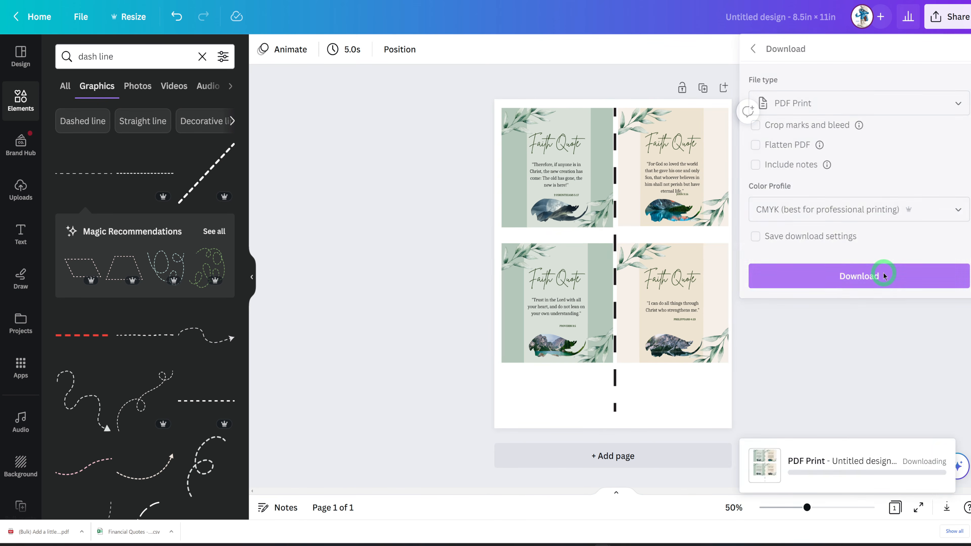